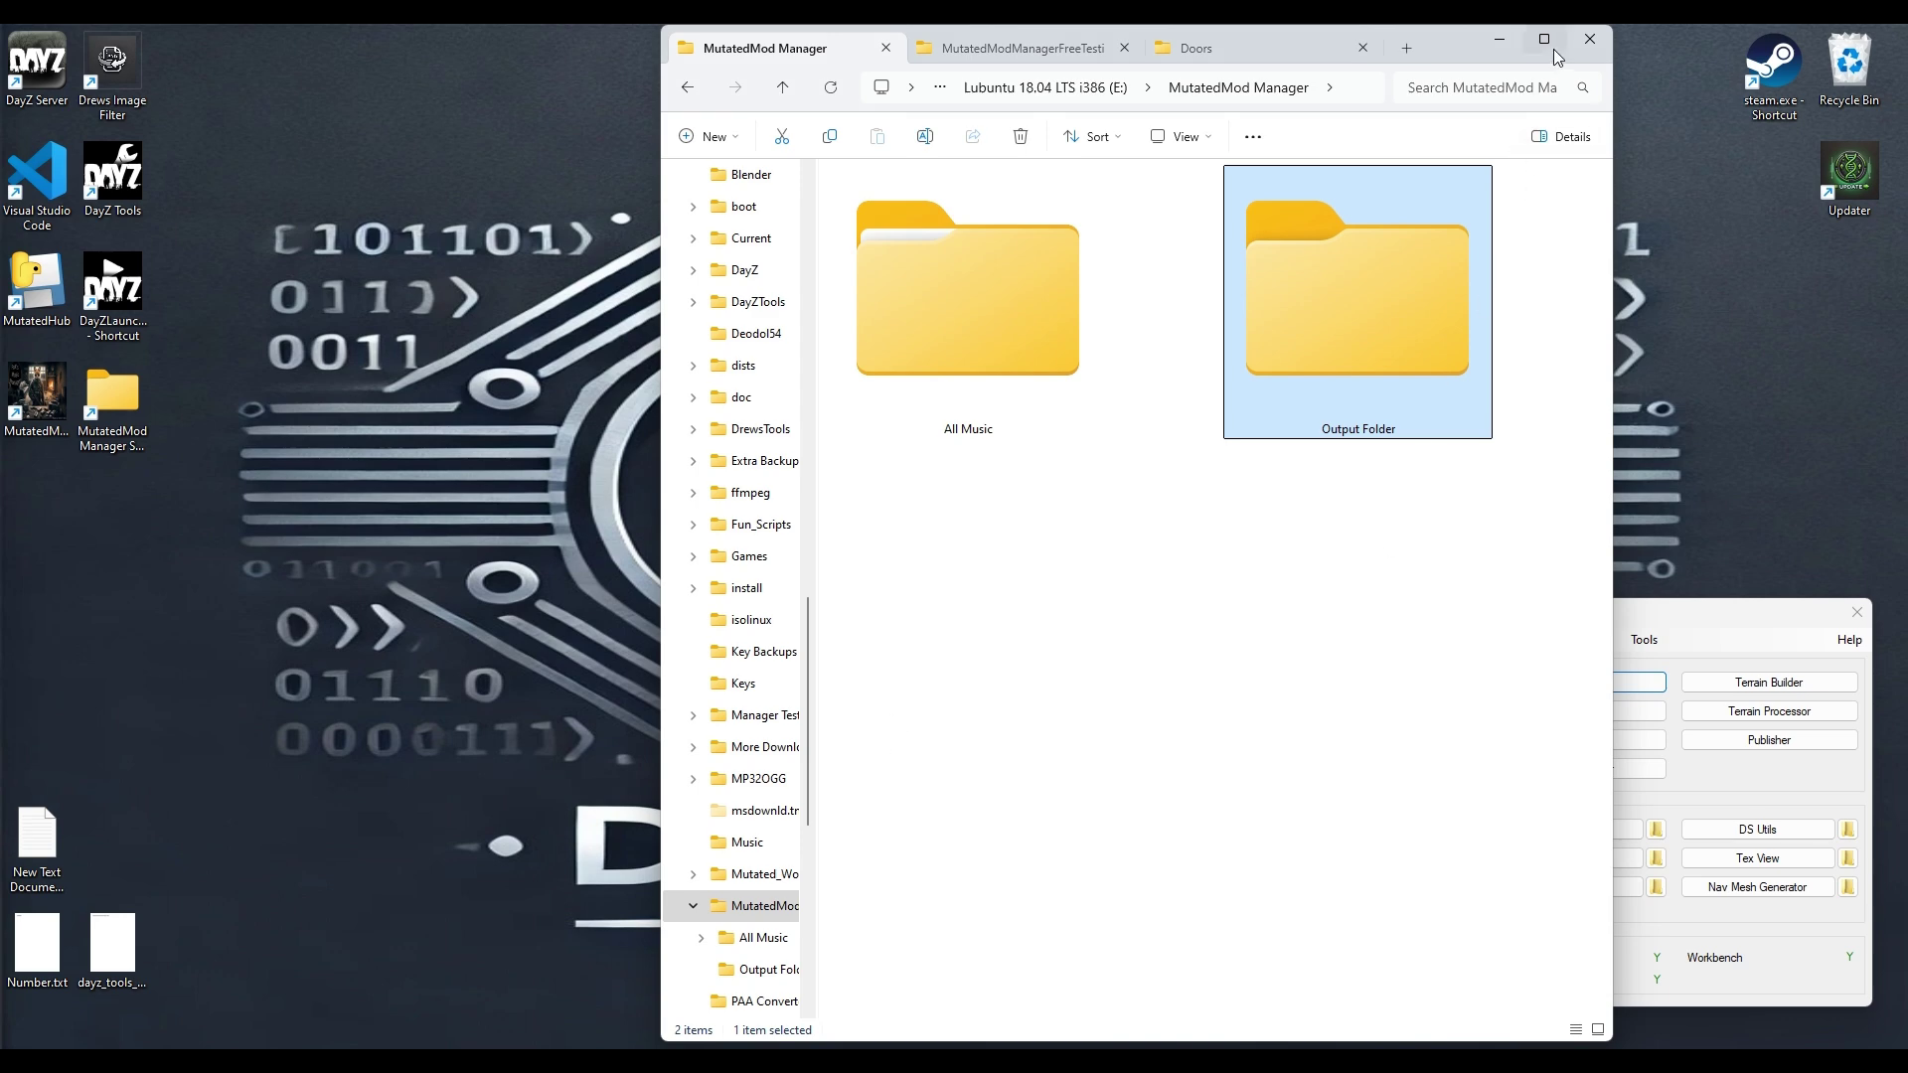
Step: Maximize File Explorer and review the MP3s in Music Folder 1 and Music Folder 2 under All Music
{"action": "left_click", "coordinate": [1557, 57]}
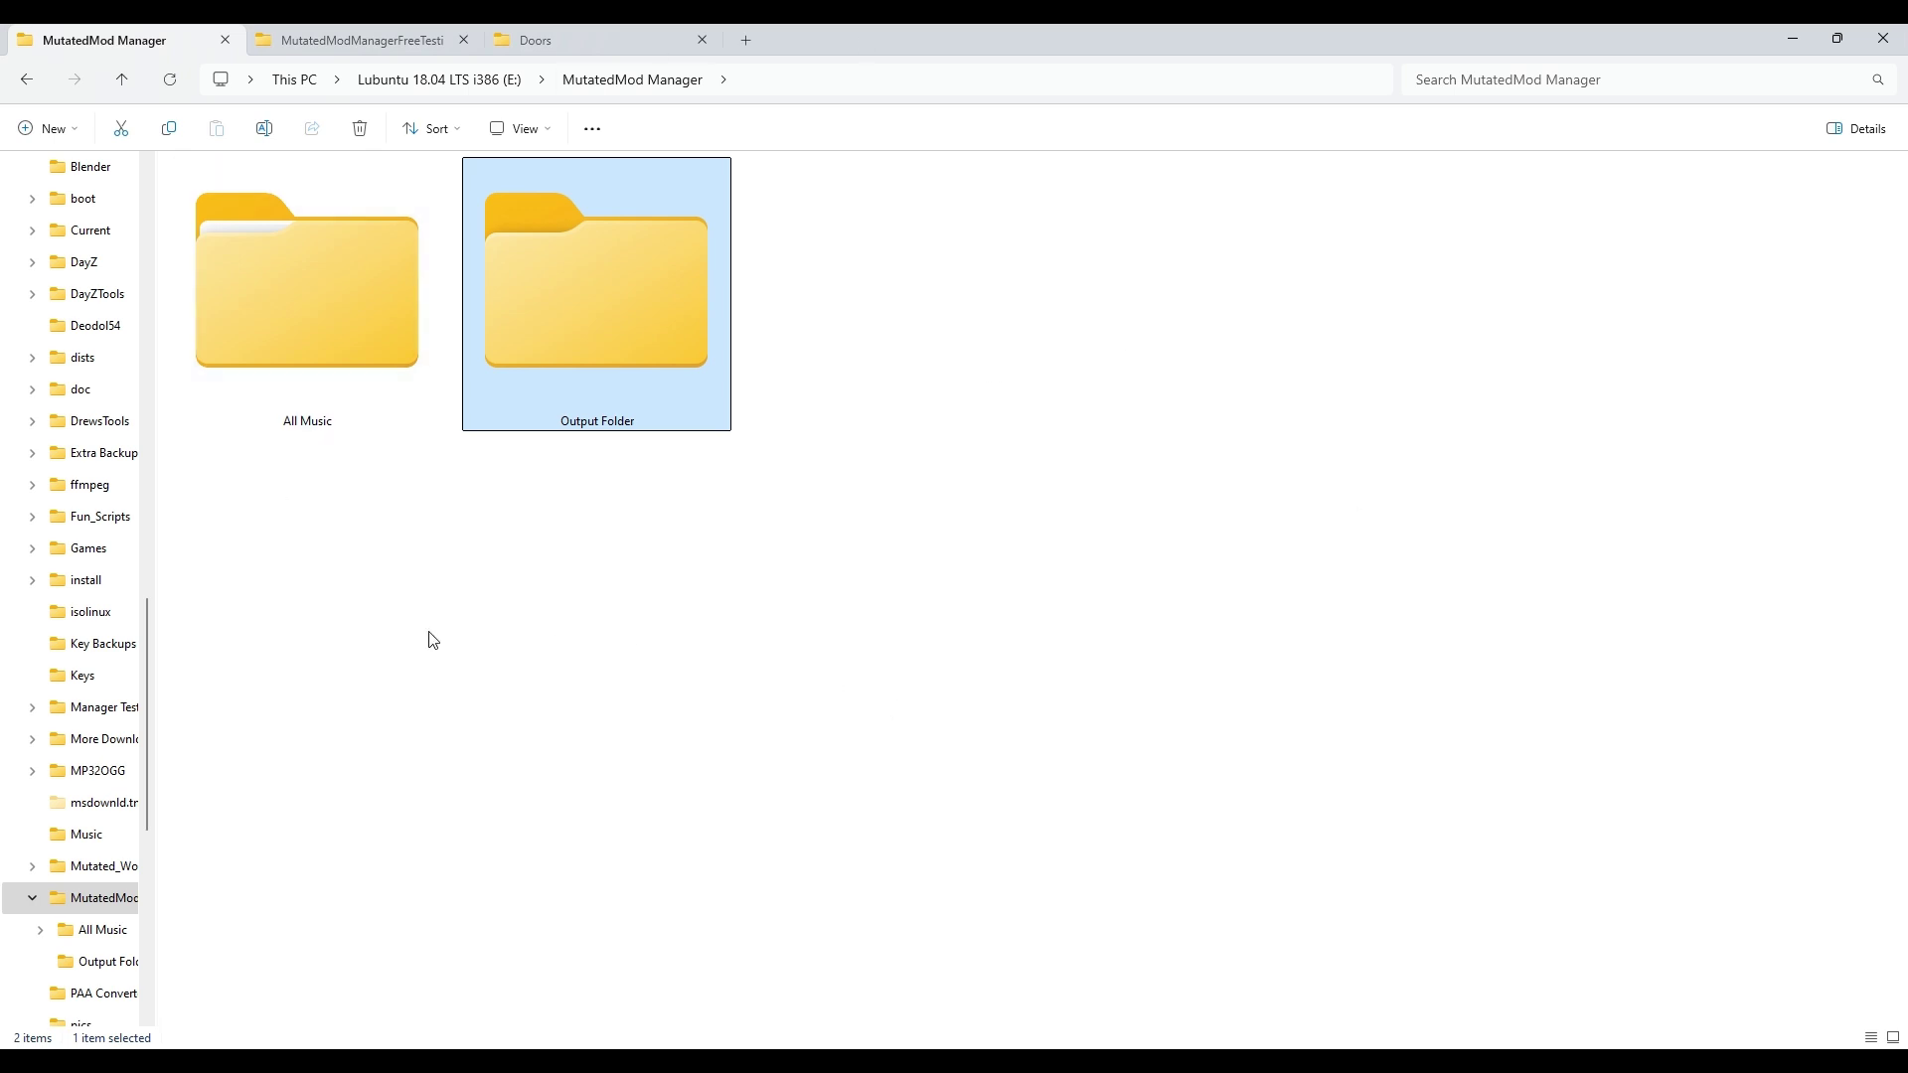
{"action": "double_click", "coordinate": [332, 351]}
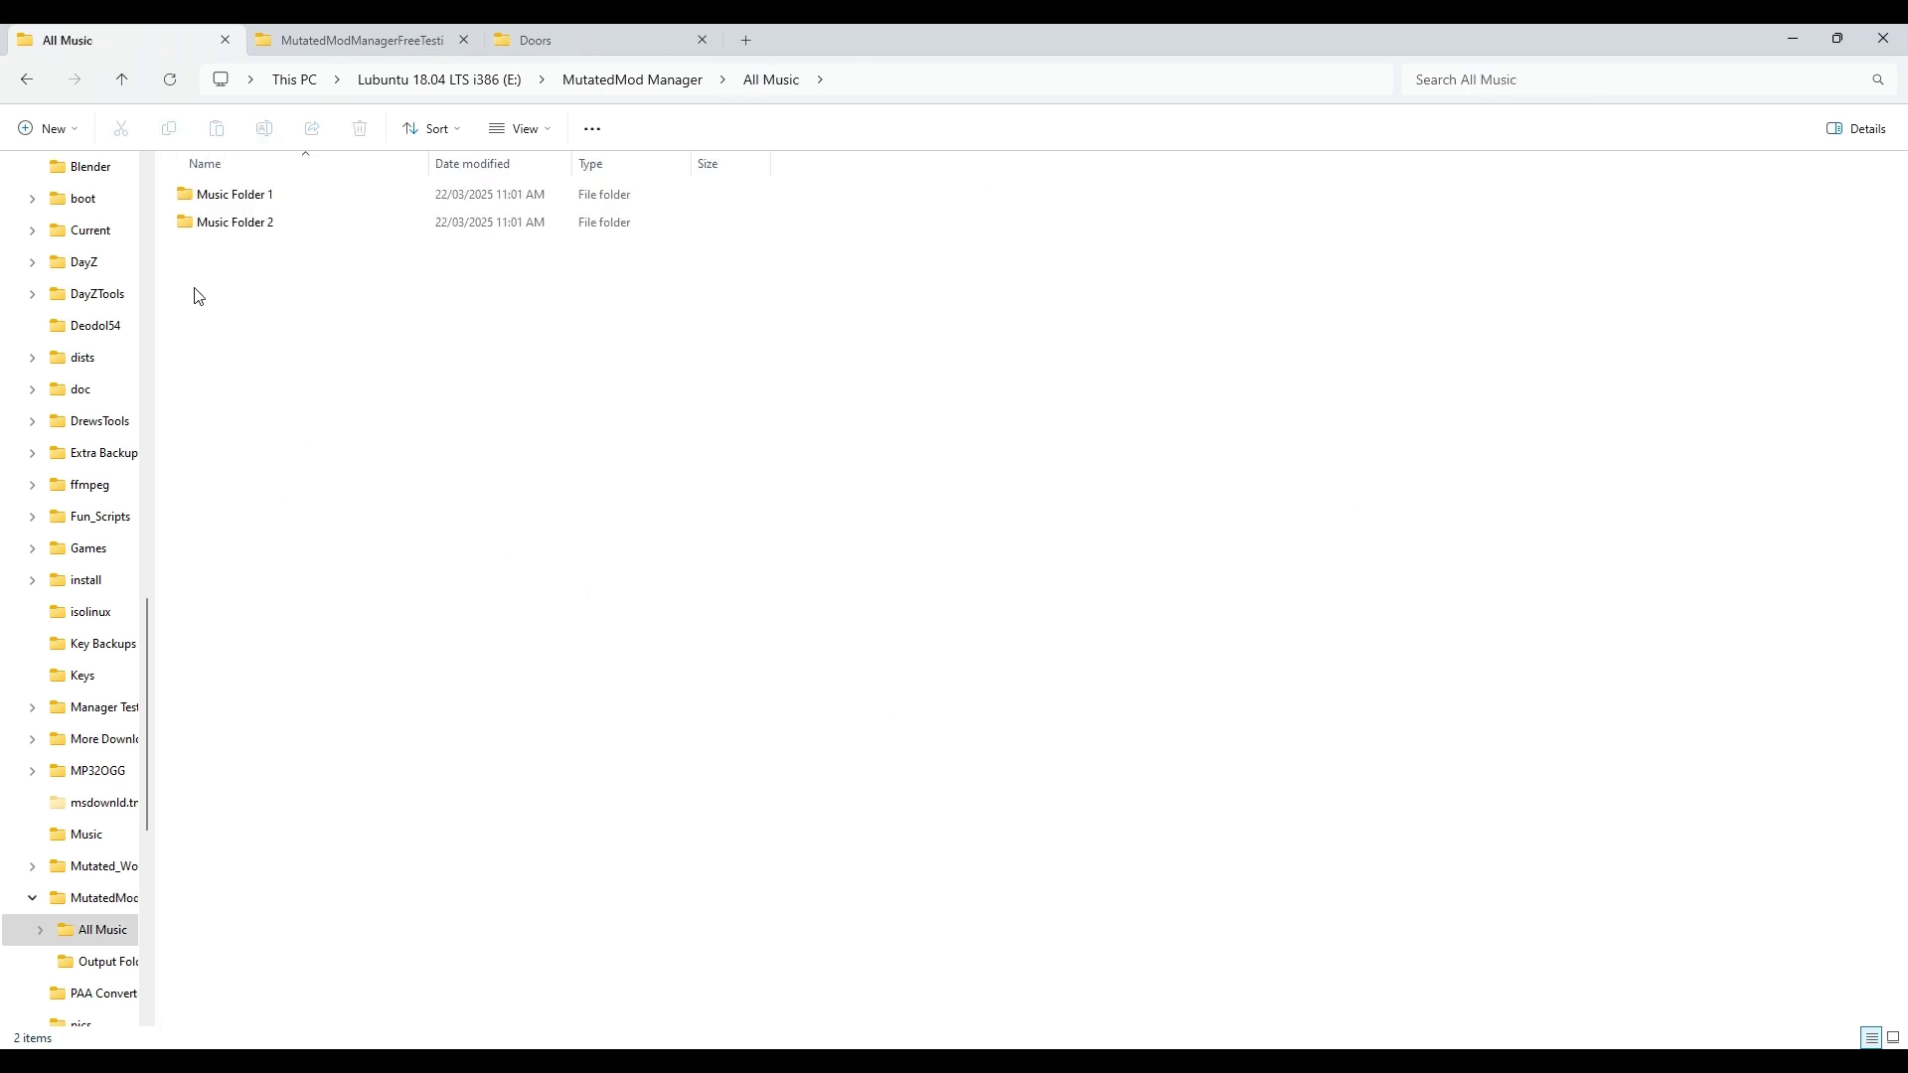
{"action": "left_click", "coordinate": [215, 206]}
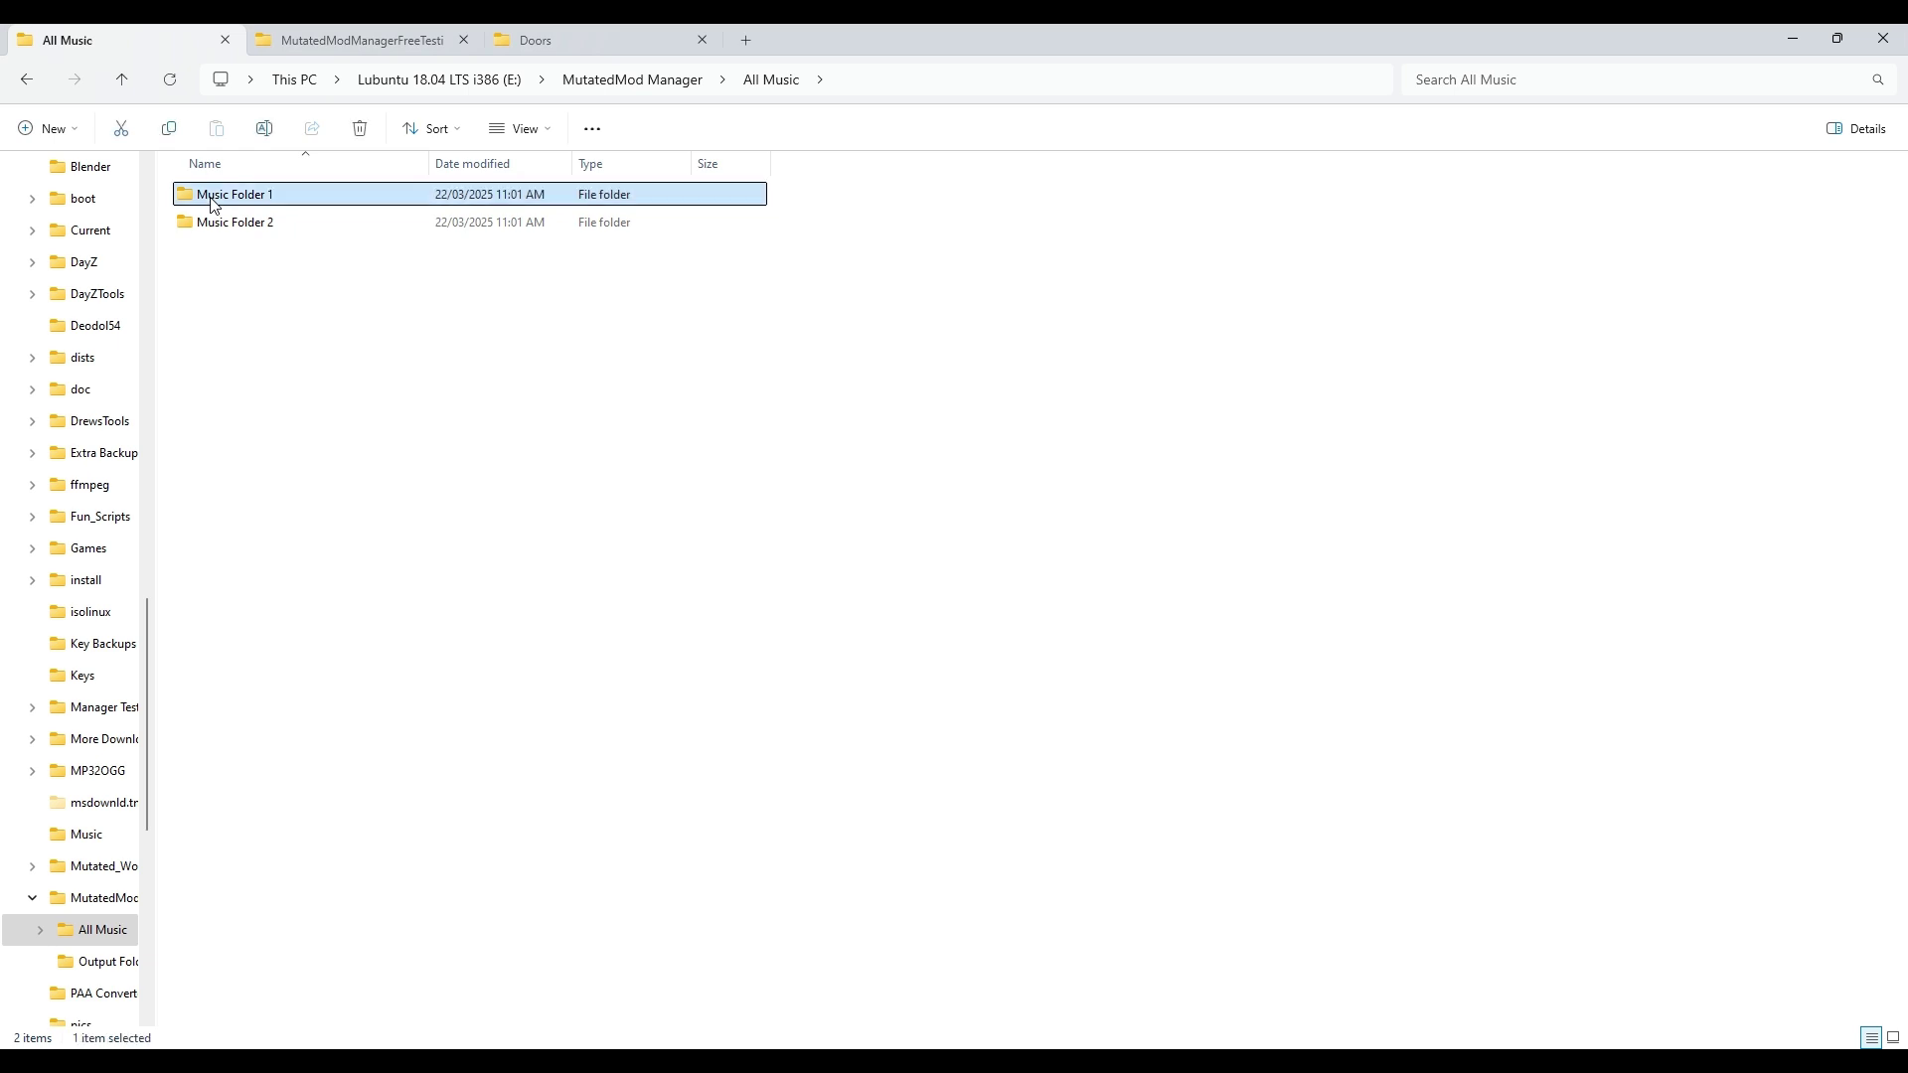
{"action": "left_click", "coordinate": [202, 223]}
{"action": "left_click", "coordinate": [206, 194]}
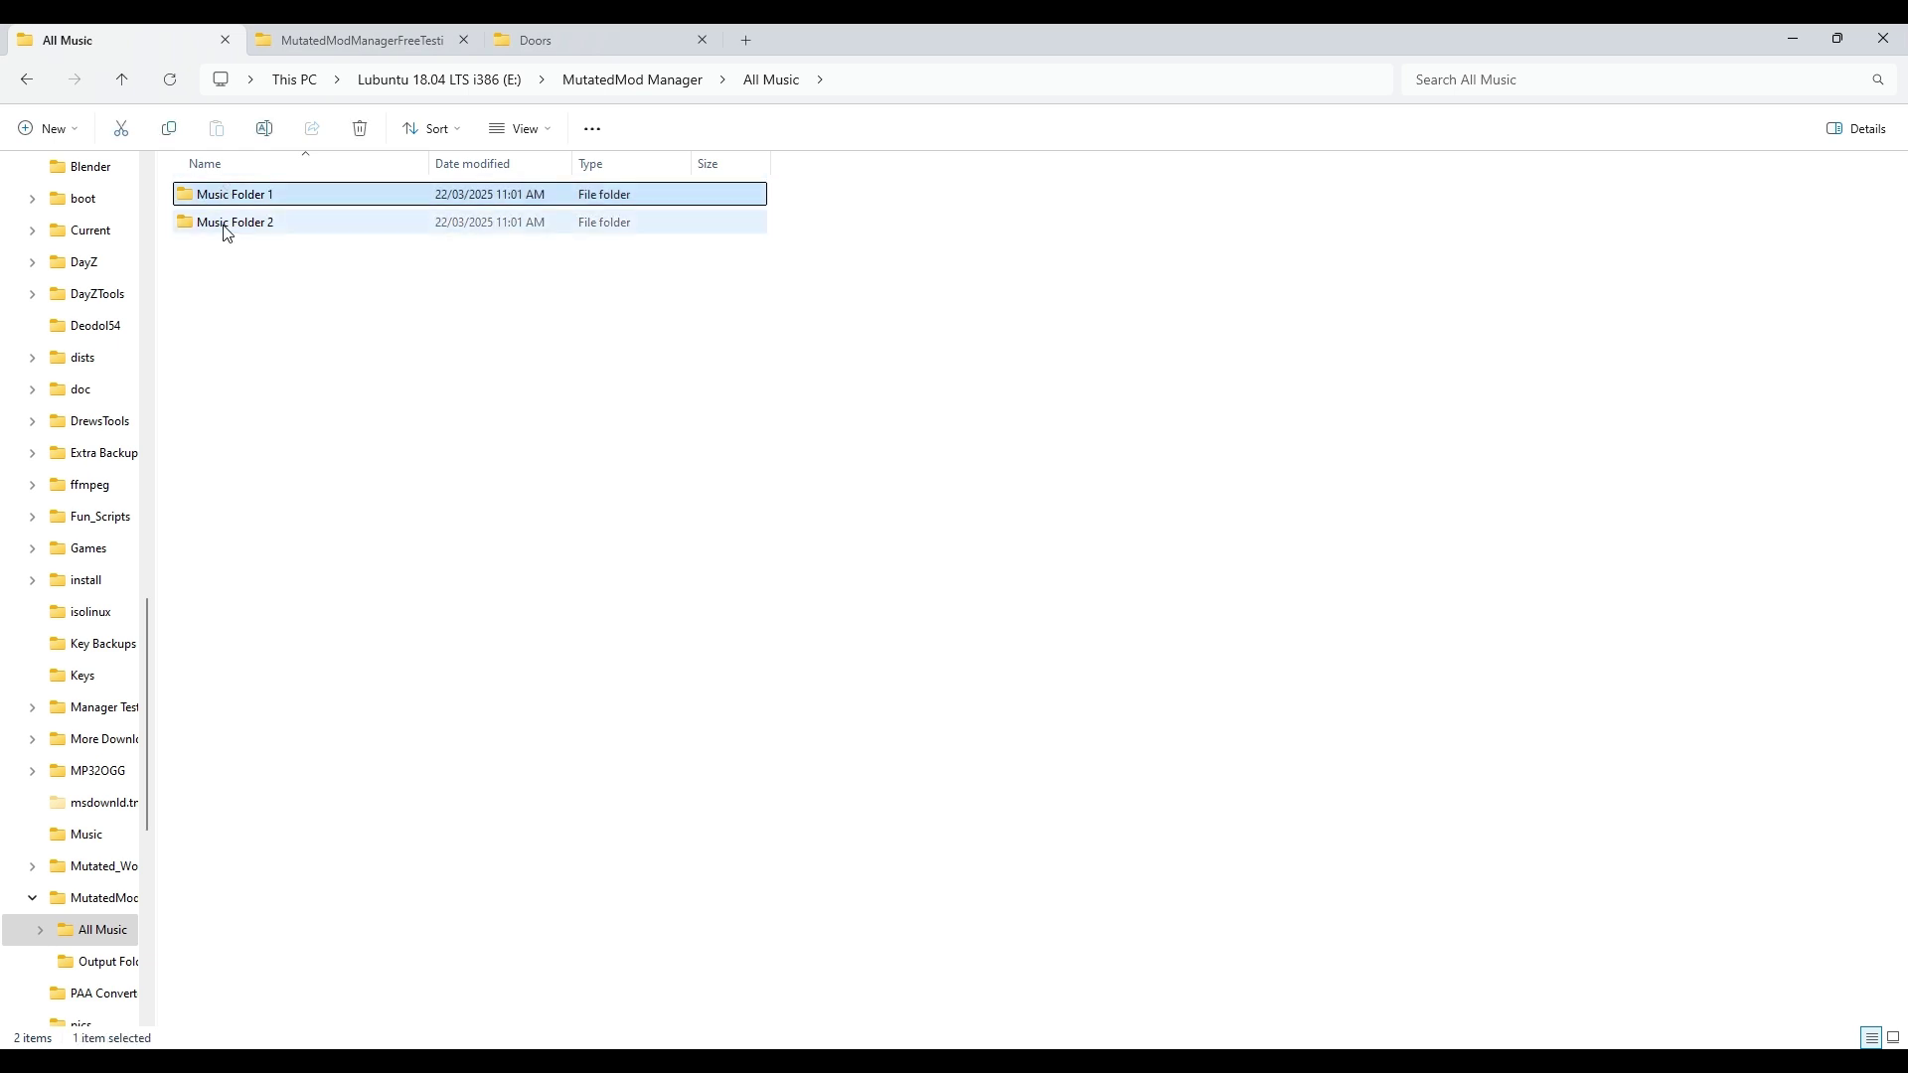
{"action": "left_click", "coordinate": [227, 223]}
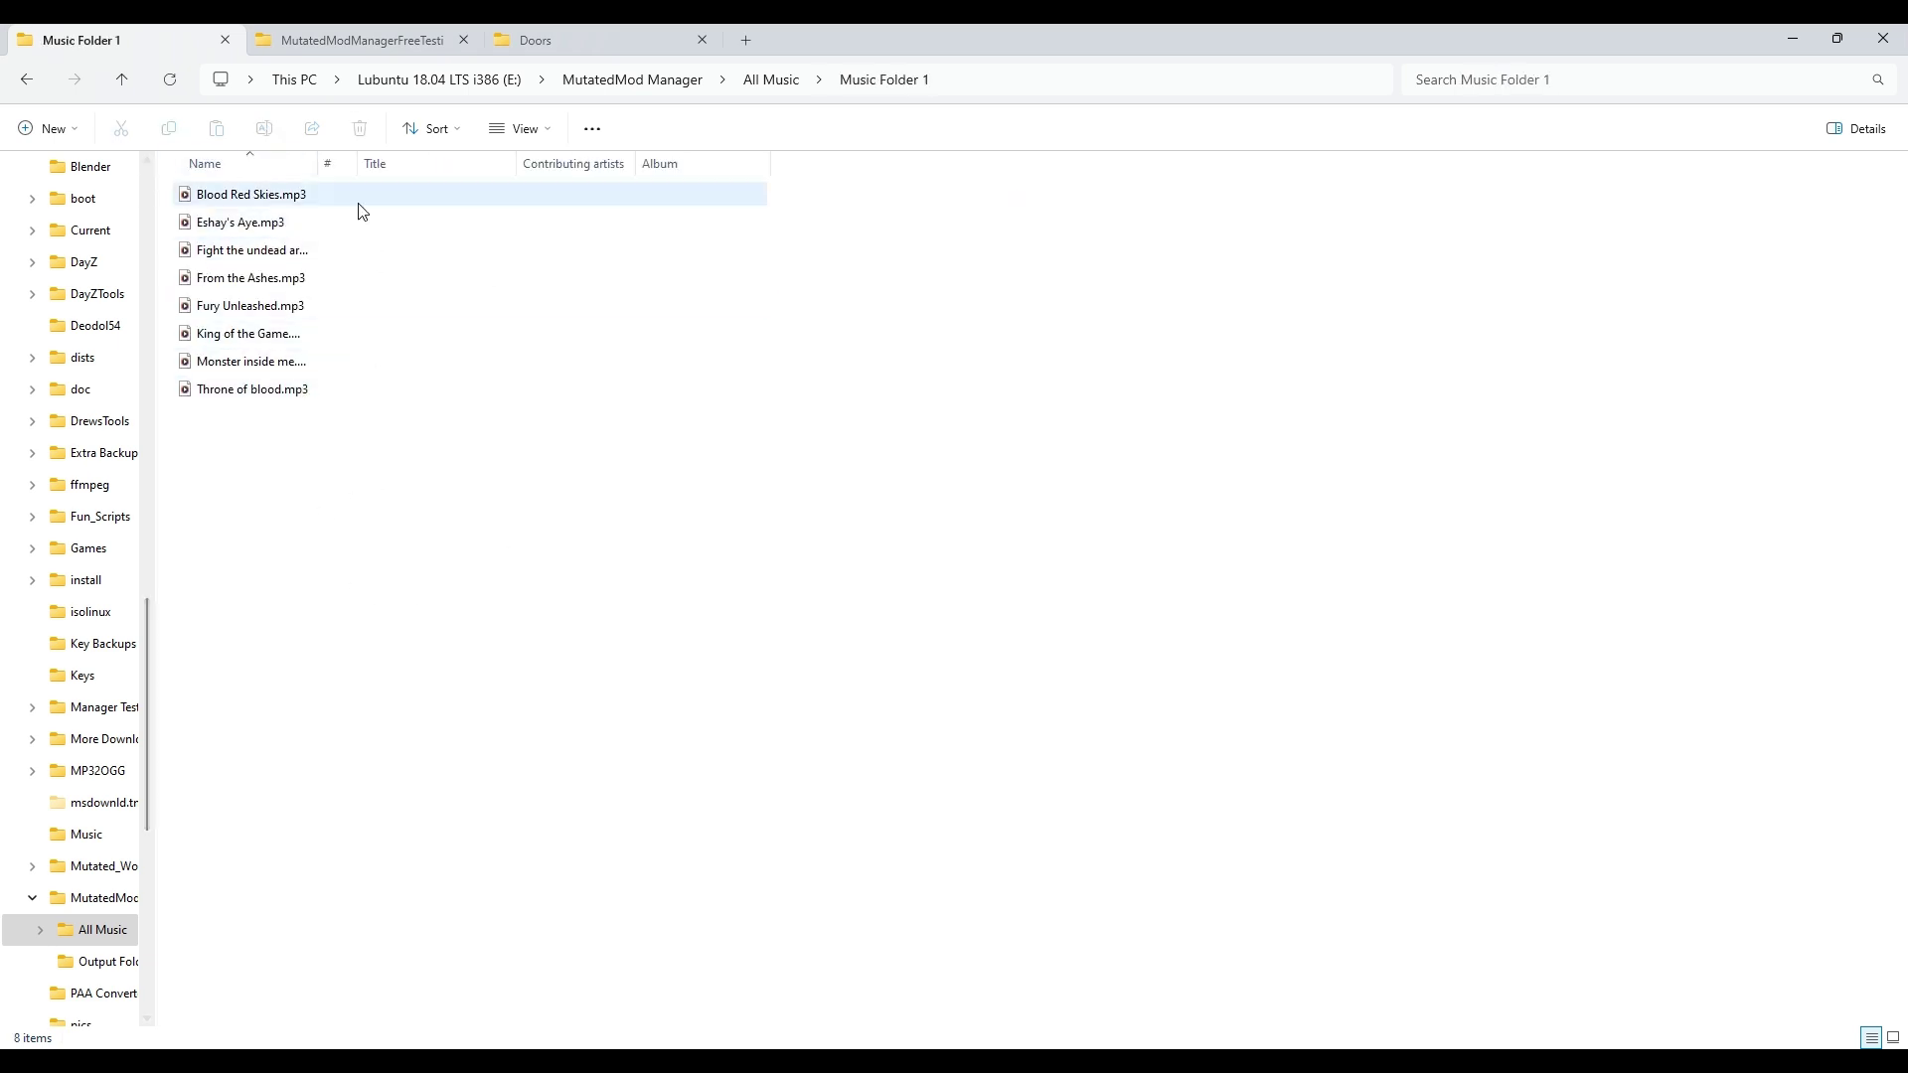
{"action": "left_click", "coordinate": [27, 80]}
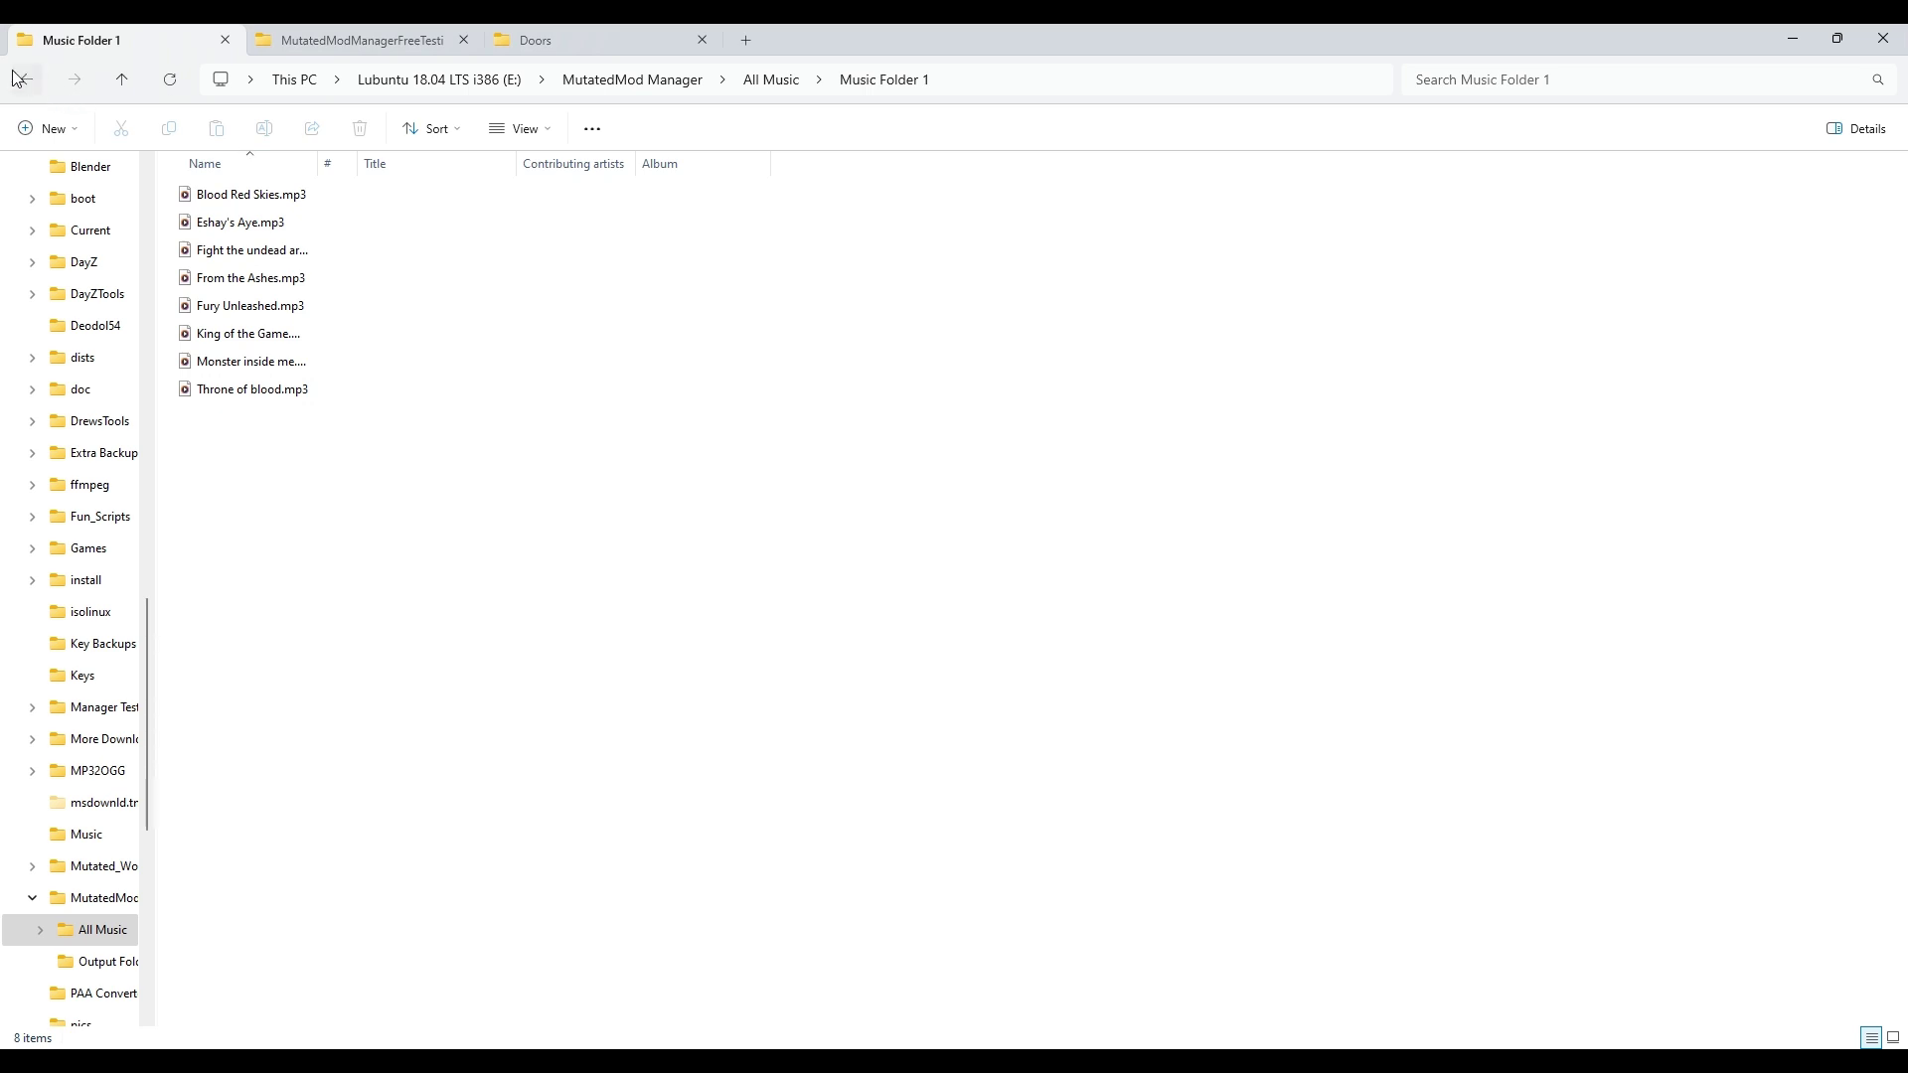
{"action": "double_click", "coordinate": [236, 224]}
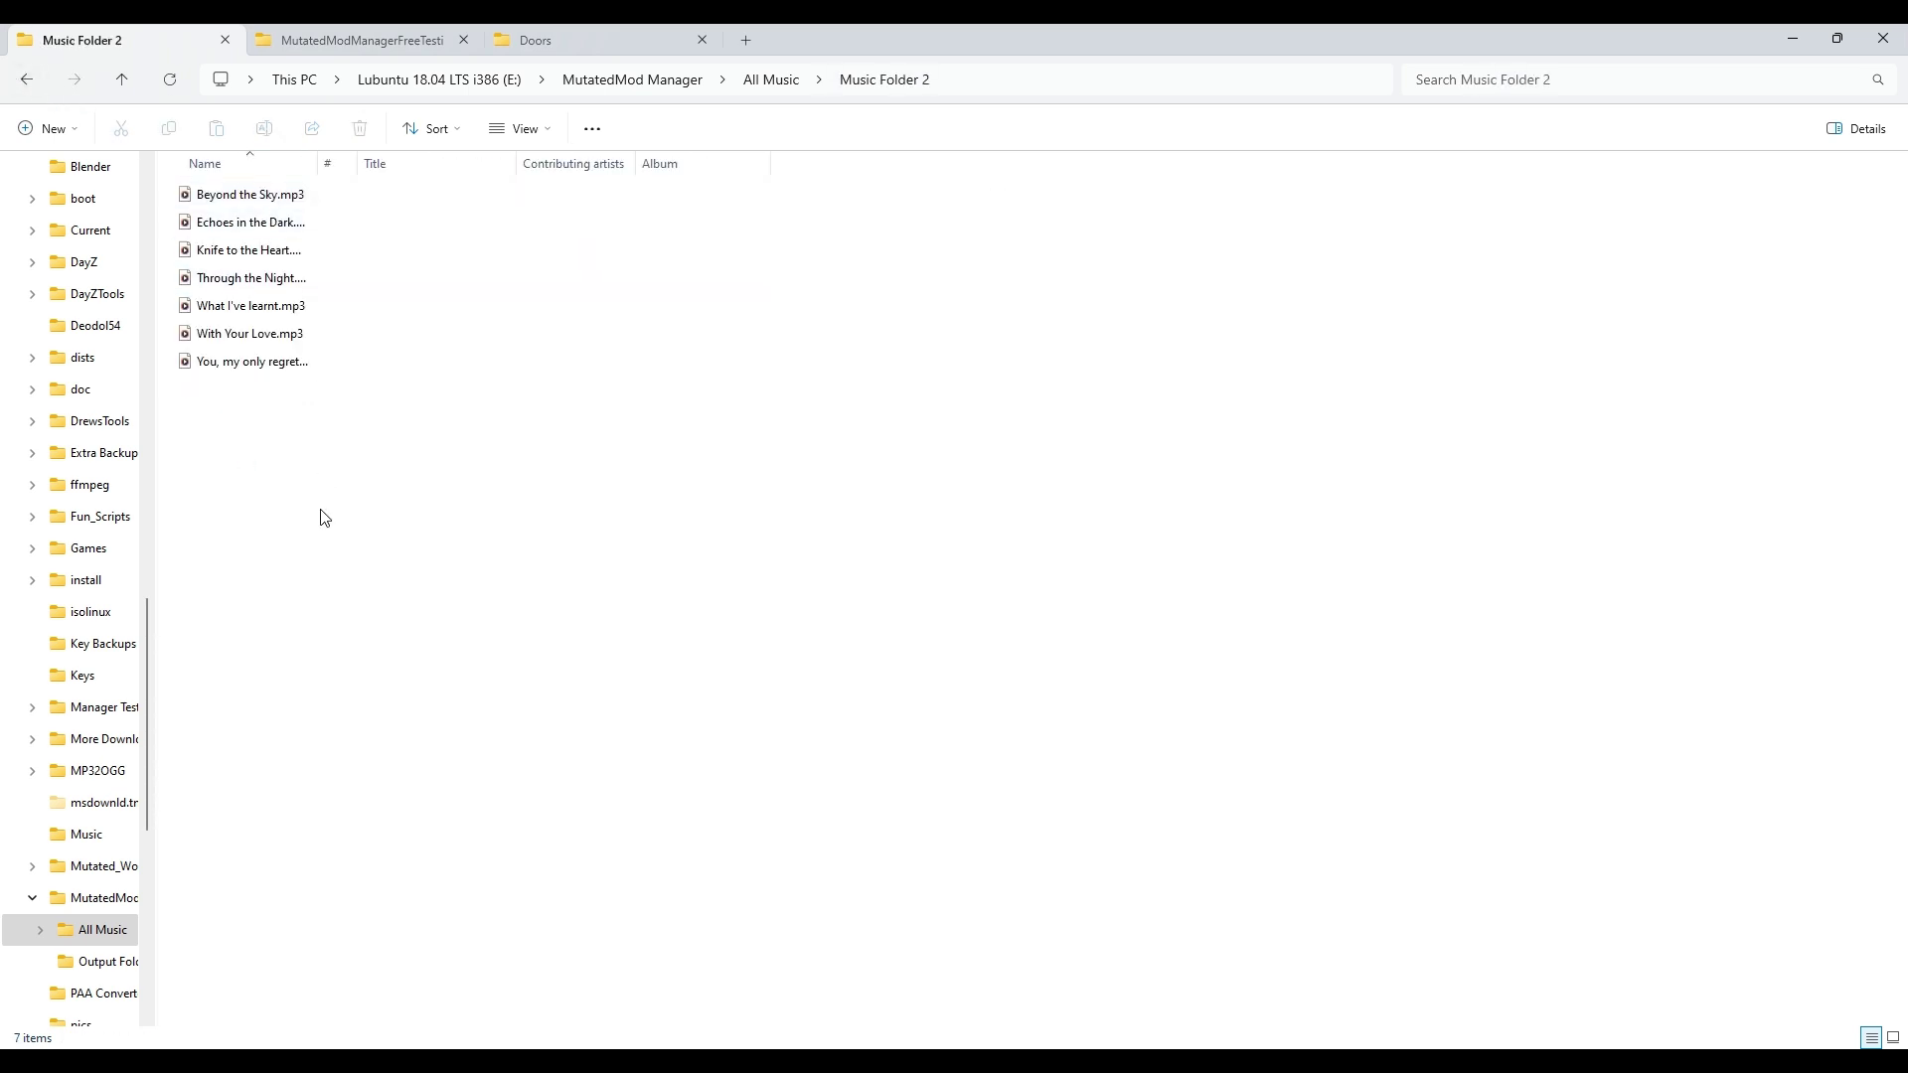
{"action": "left_click", "coordinate": [27, 82]}
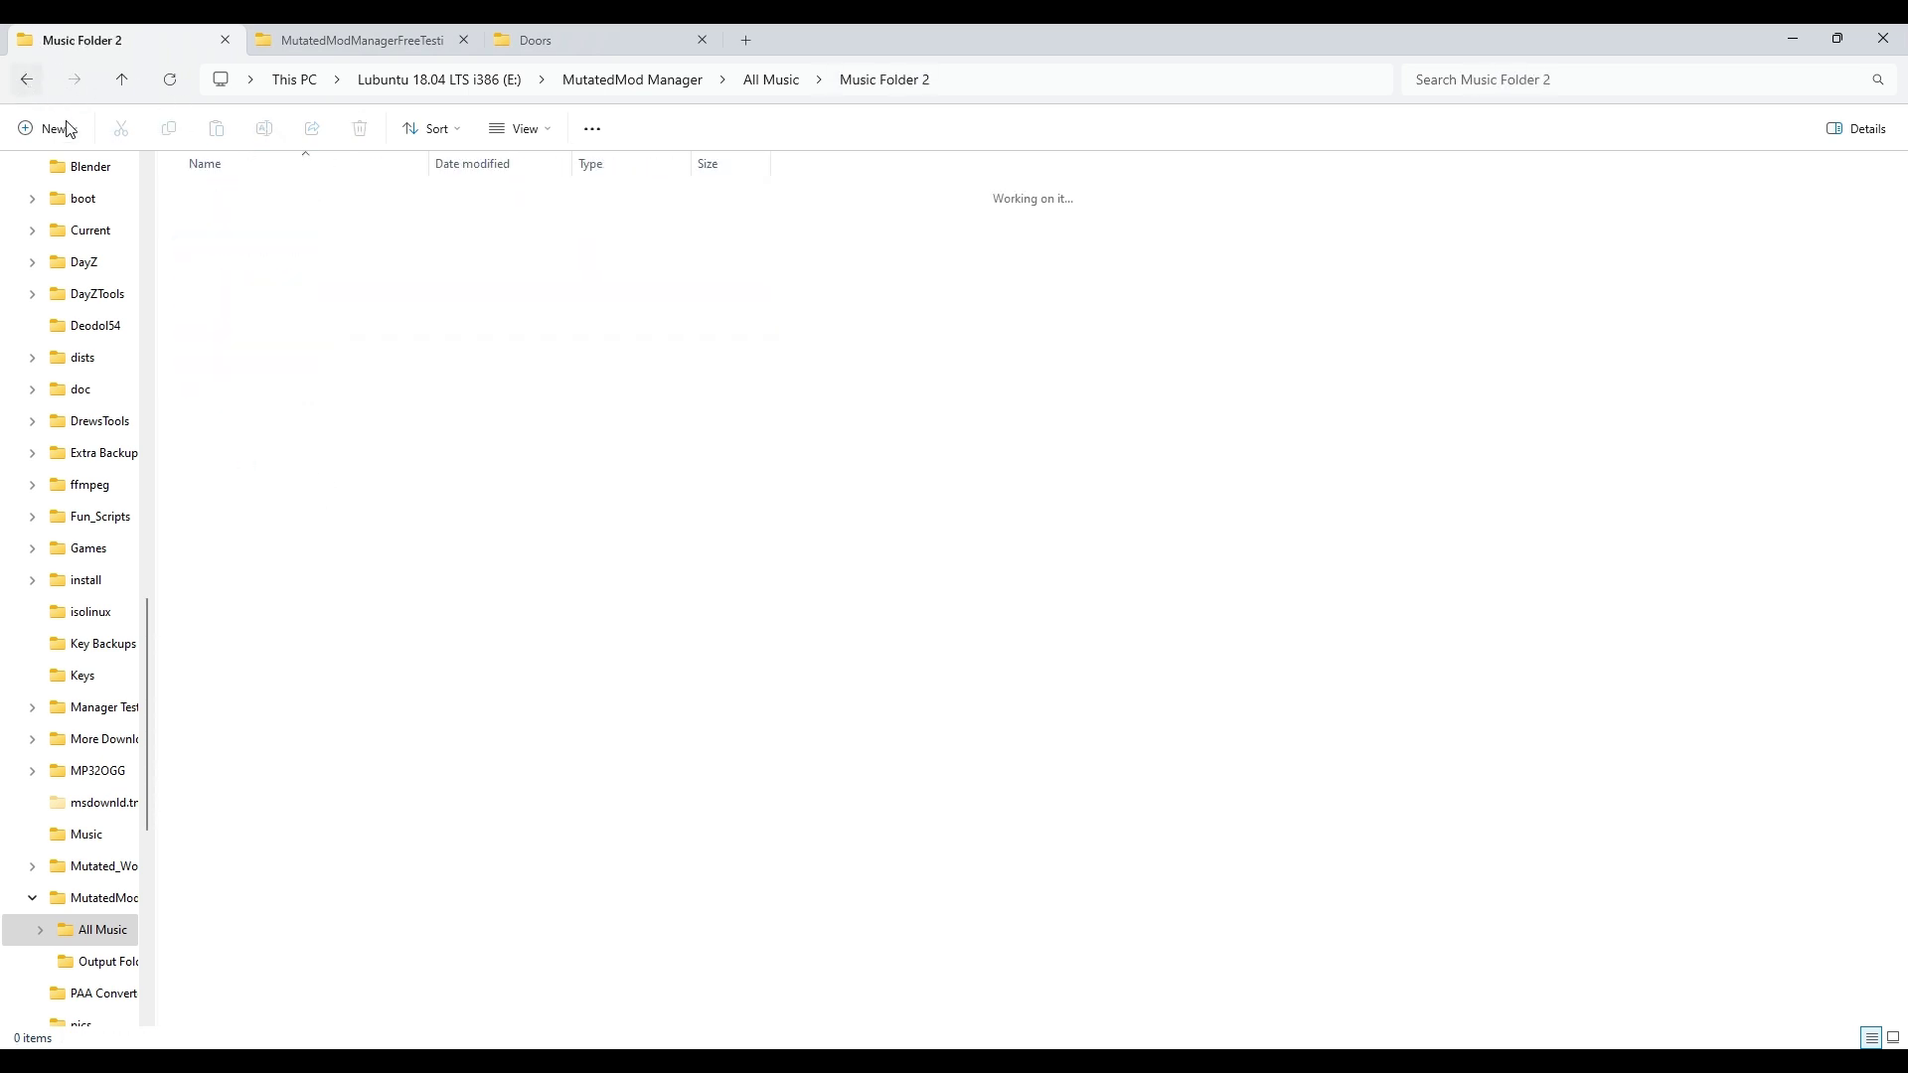
Step: Confirm the Output Folder in MutatedMod Manager is empty, then minimize Explorer to show the desktop
{"action": "left_click", "coordinate": [621, 80]}
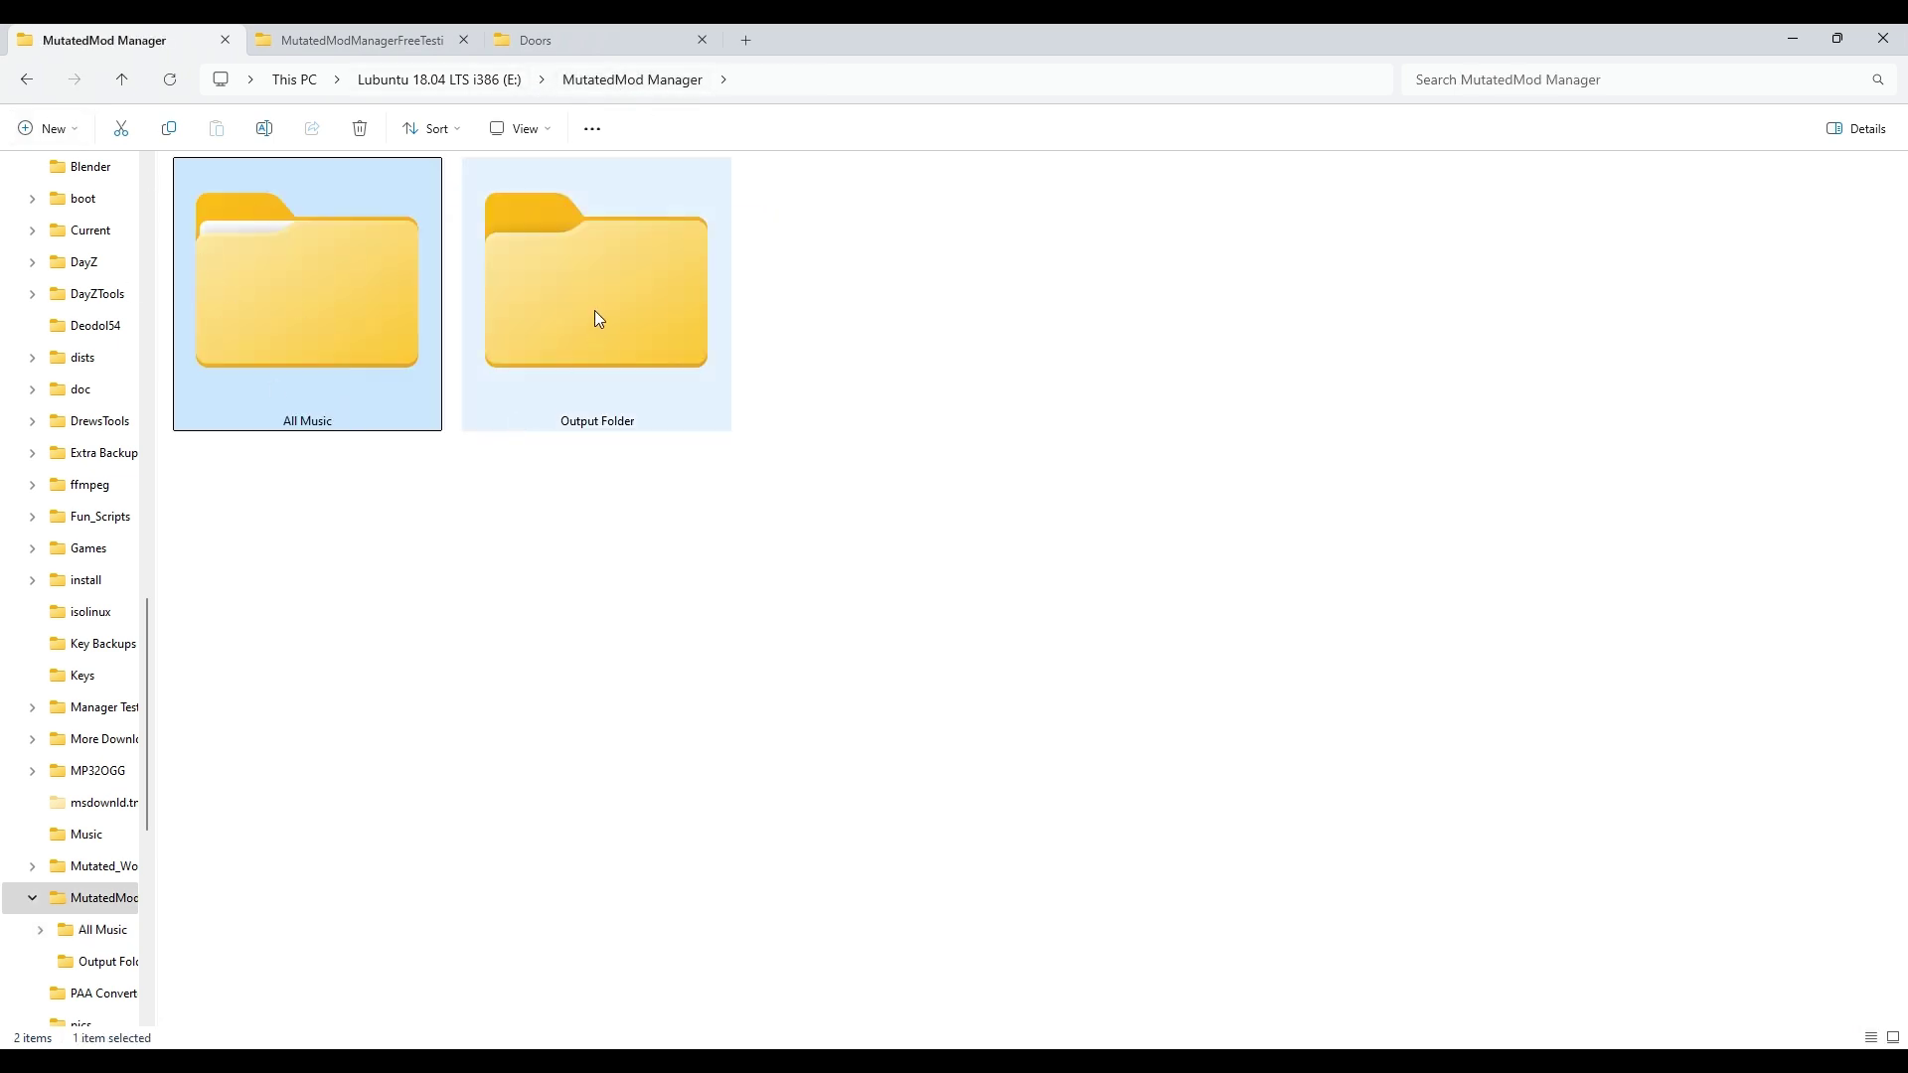
{"action": "double_click", "coordinate": [594, 310]}
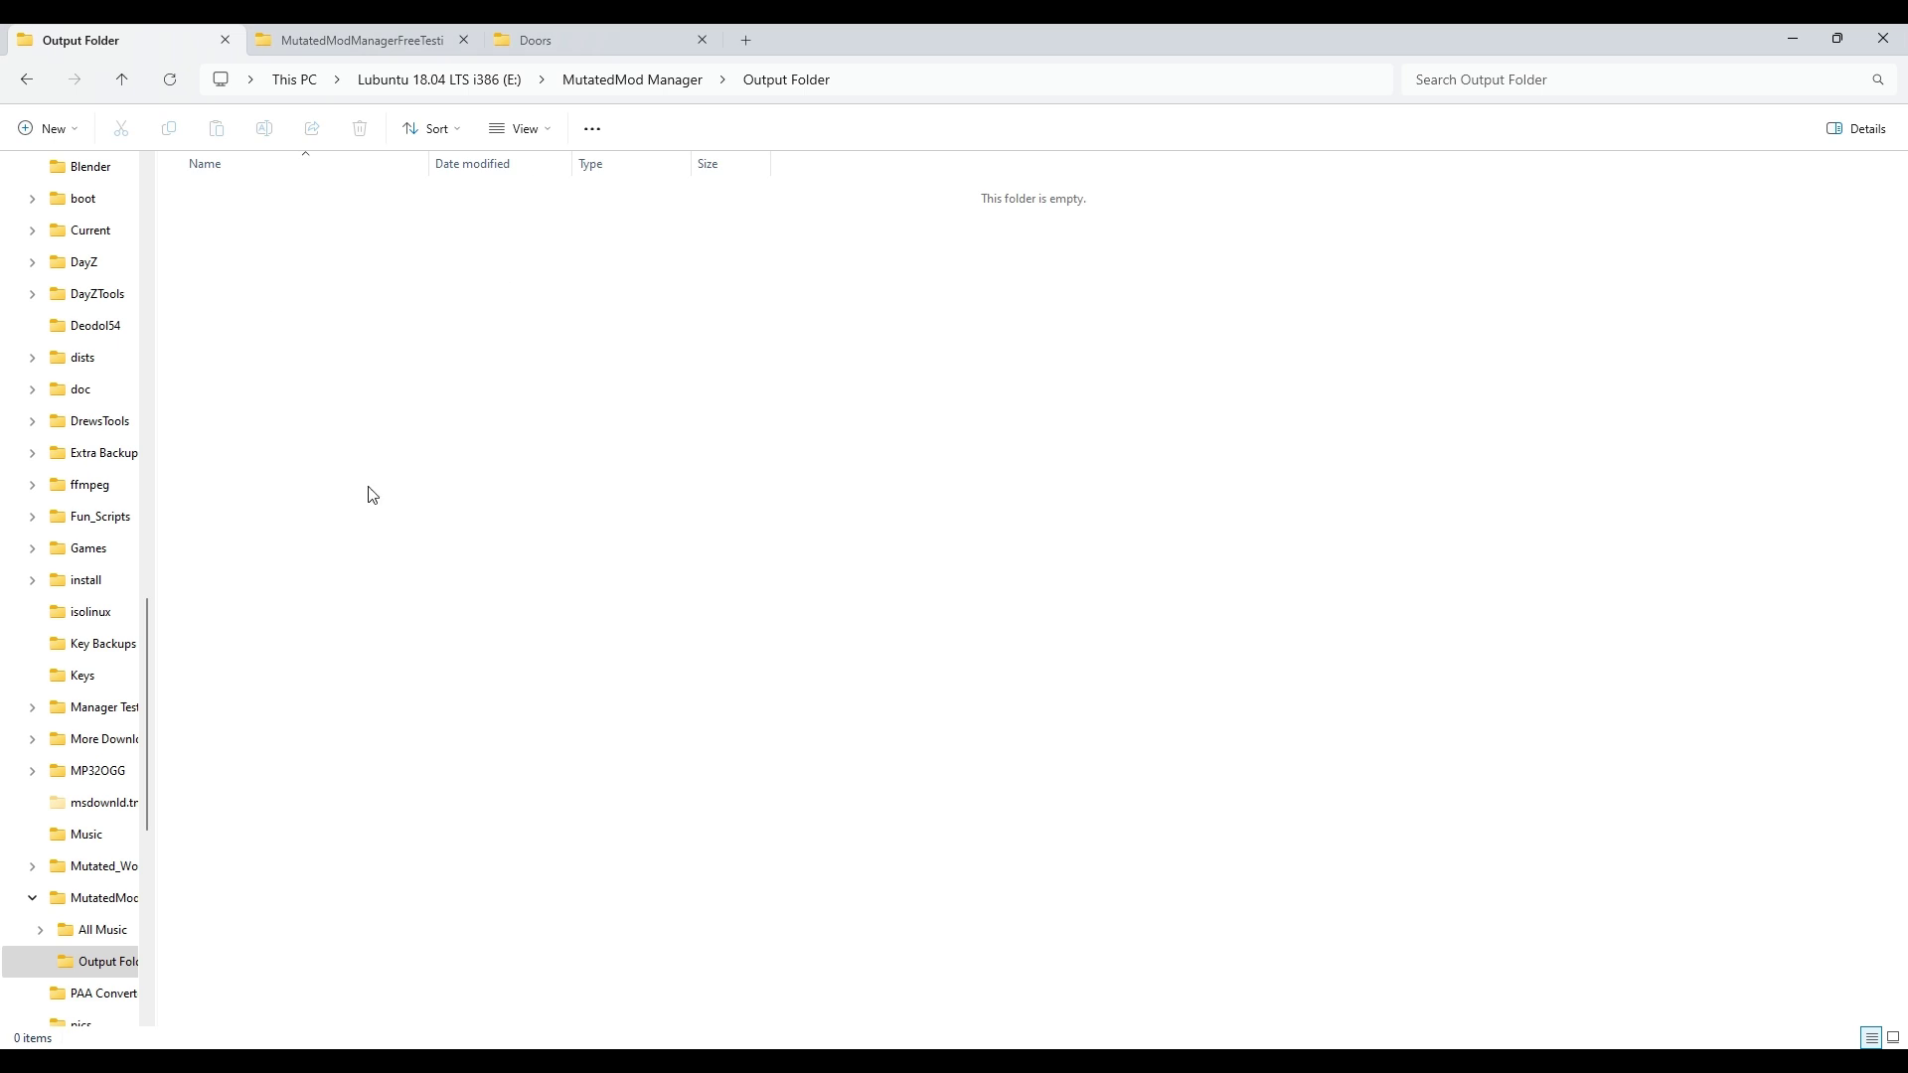
{"action": "left_click", "coordinate": [603, 86]}
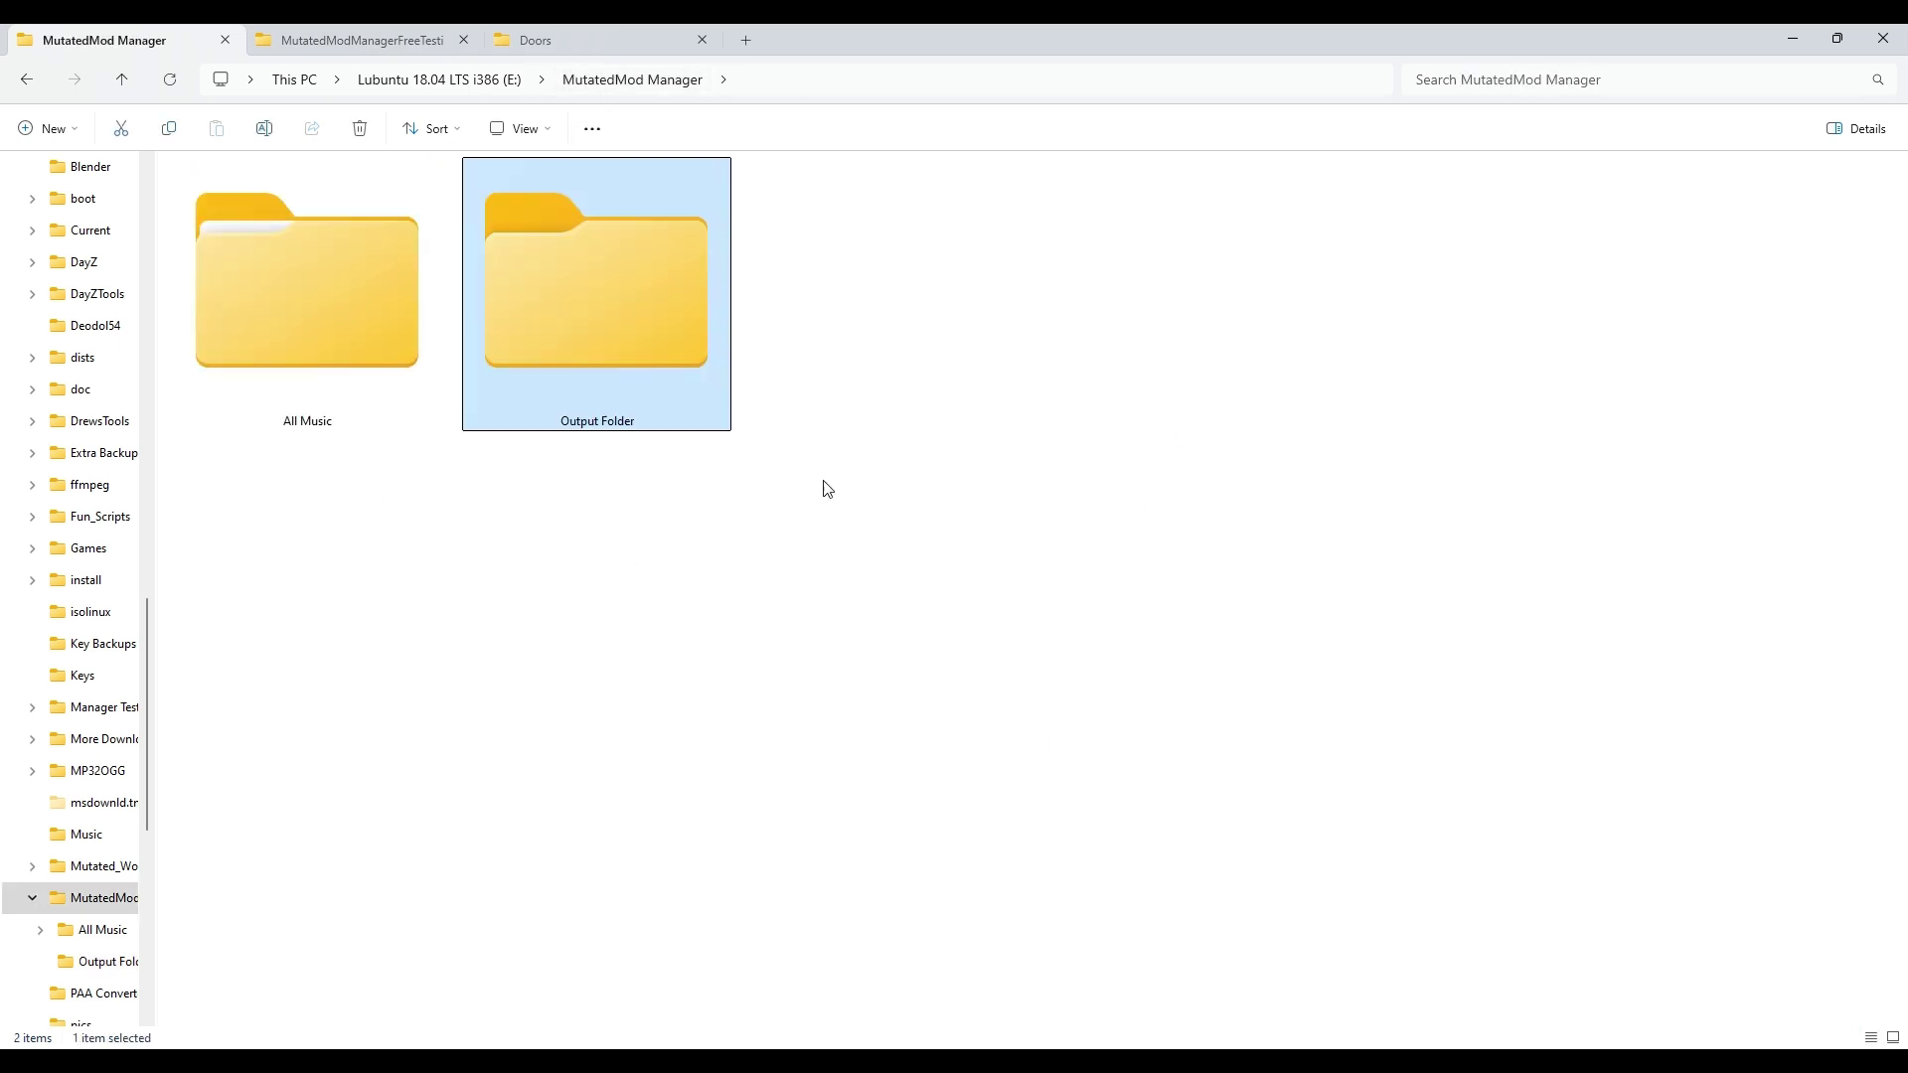
{"action": "left_click", "coordinate": [1793, 39]}
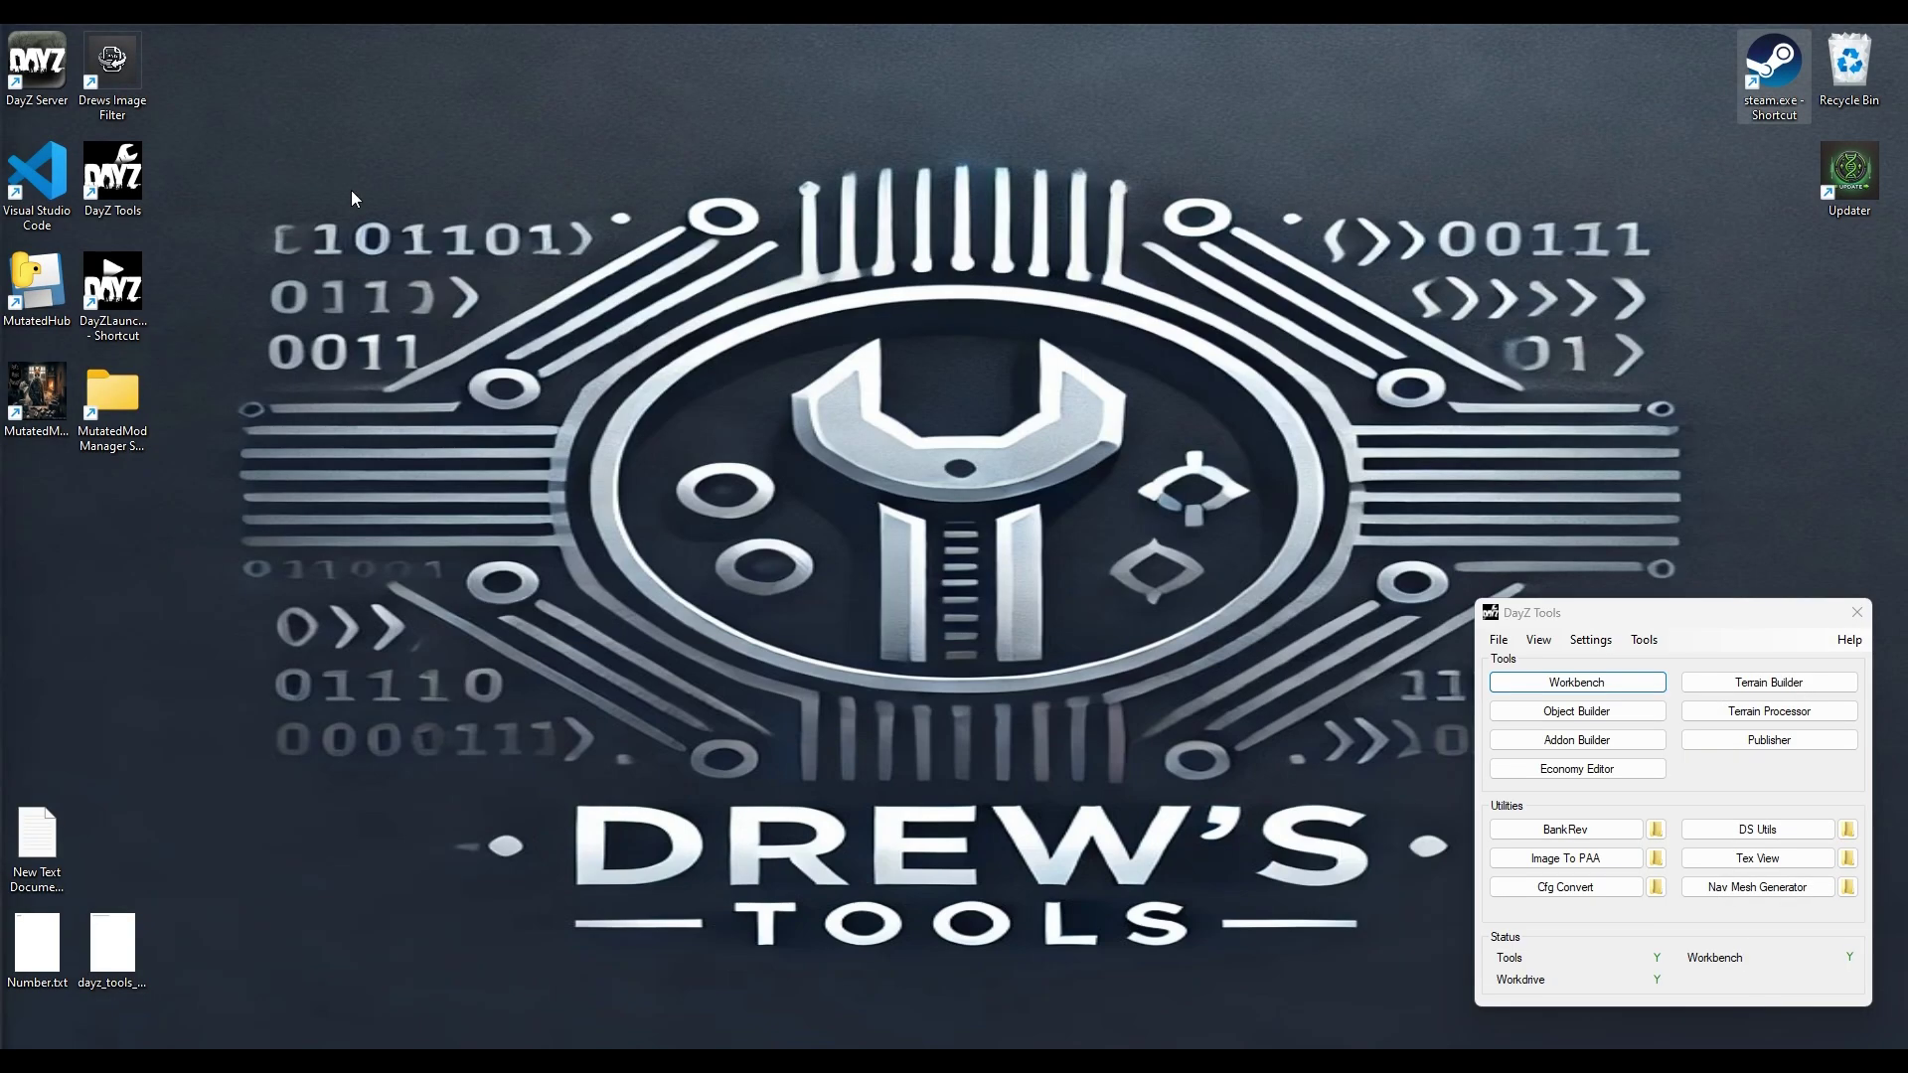
Step: Launch Mutated Mod Manager from its desktop shortcut and dismiss the Avast scan result
{"action": "left_click", "coordinate": [47, 409]}
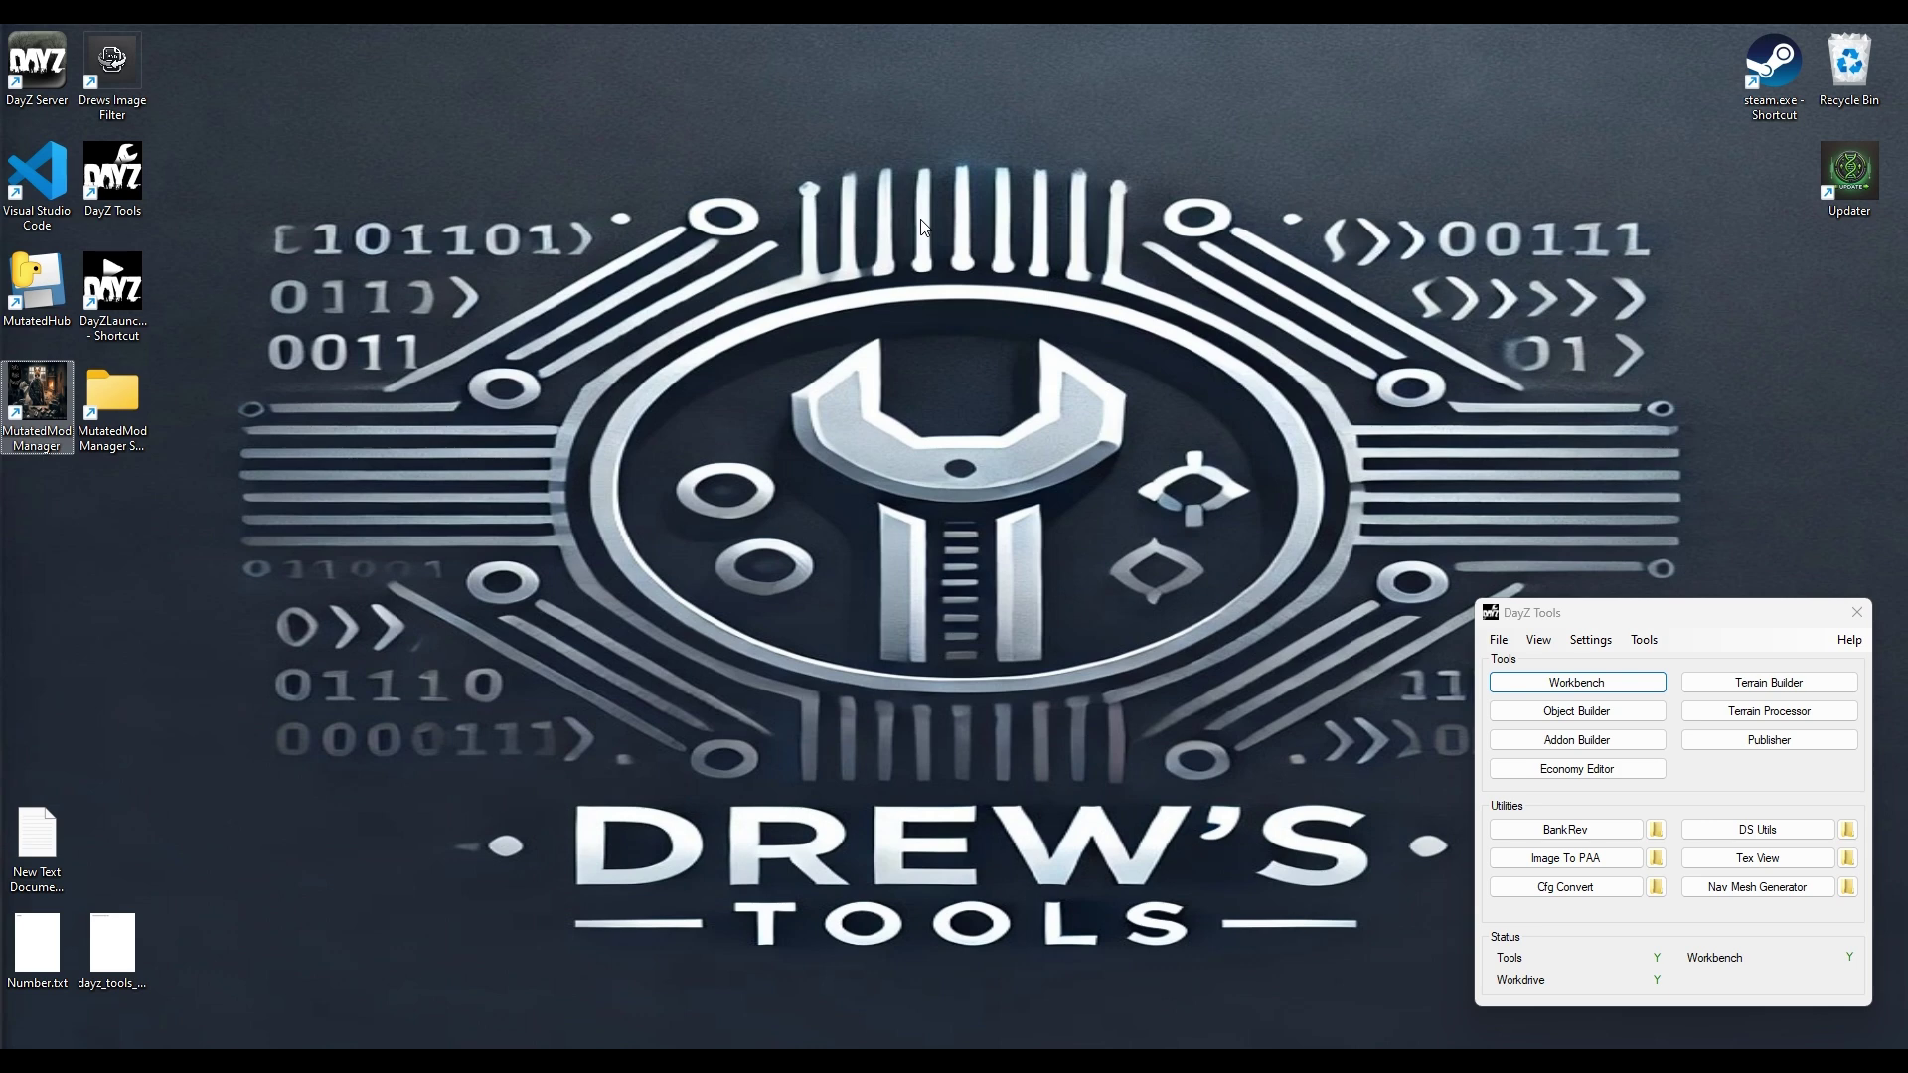
{"action": "left_click", "coordinate": [922, 227]}
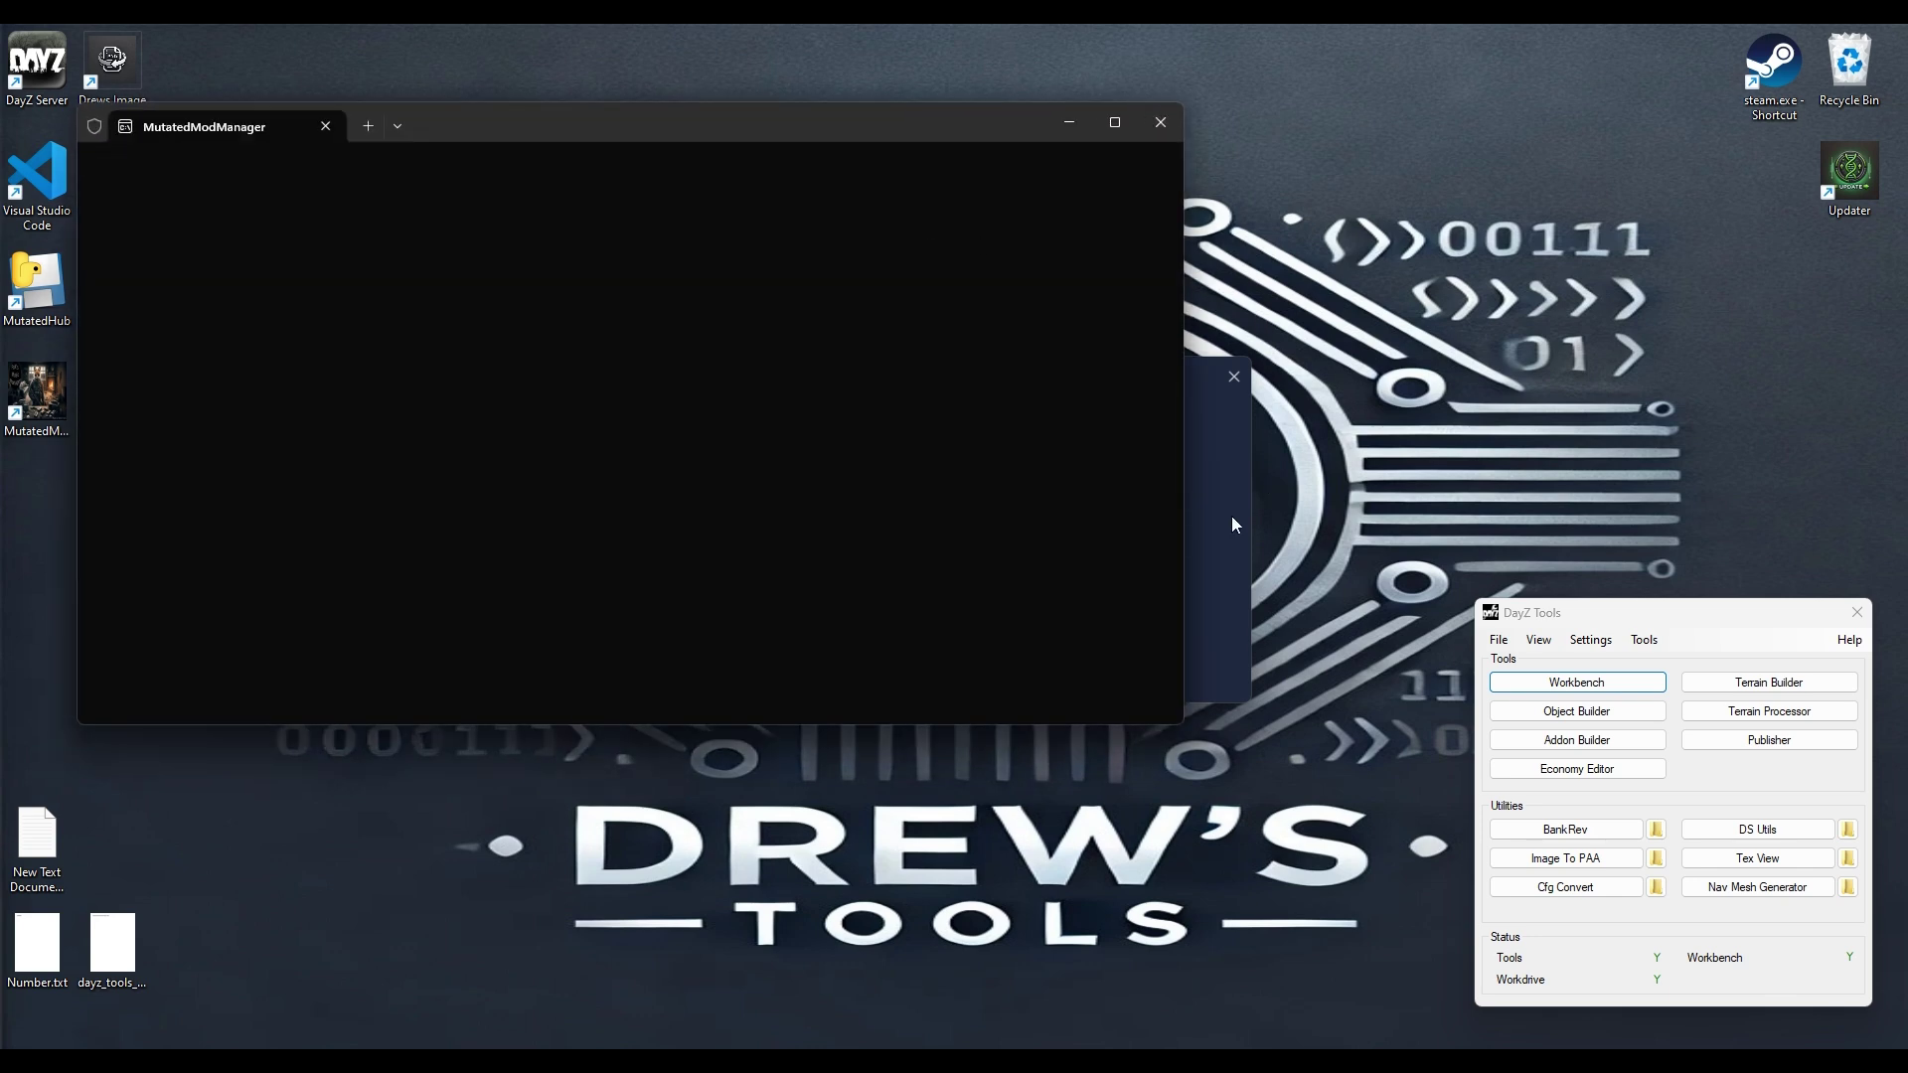
{"action": "left_click", "coordinate": [1231, 516]}
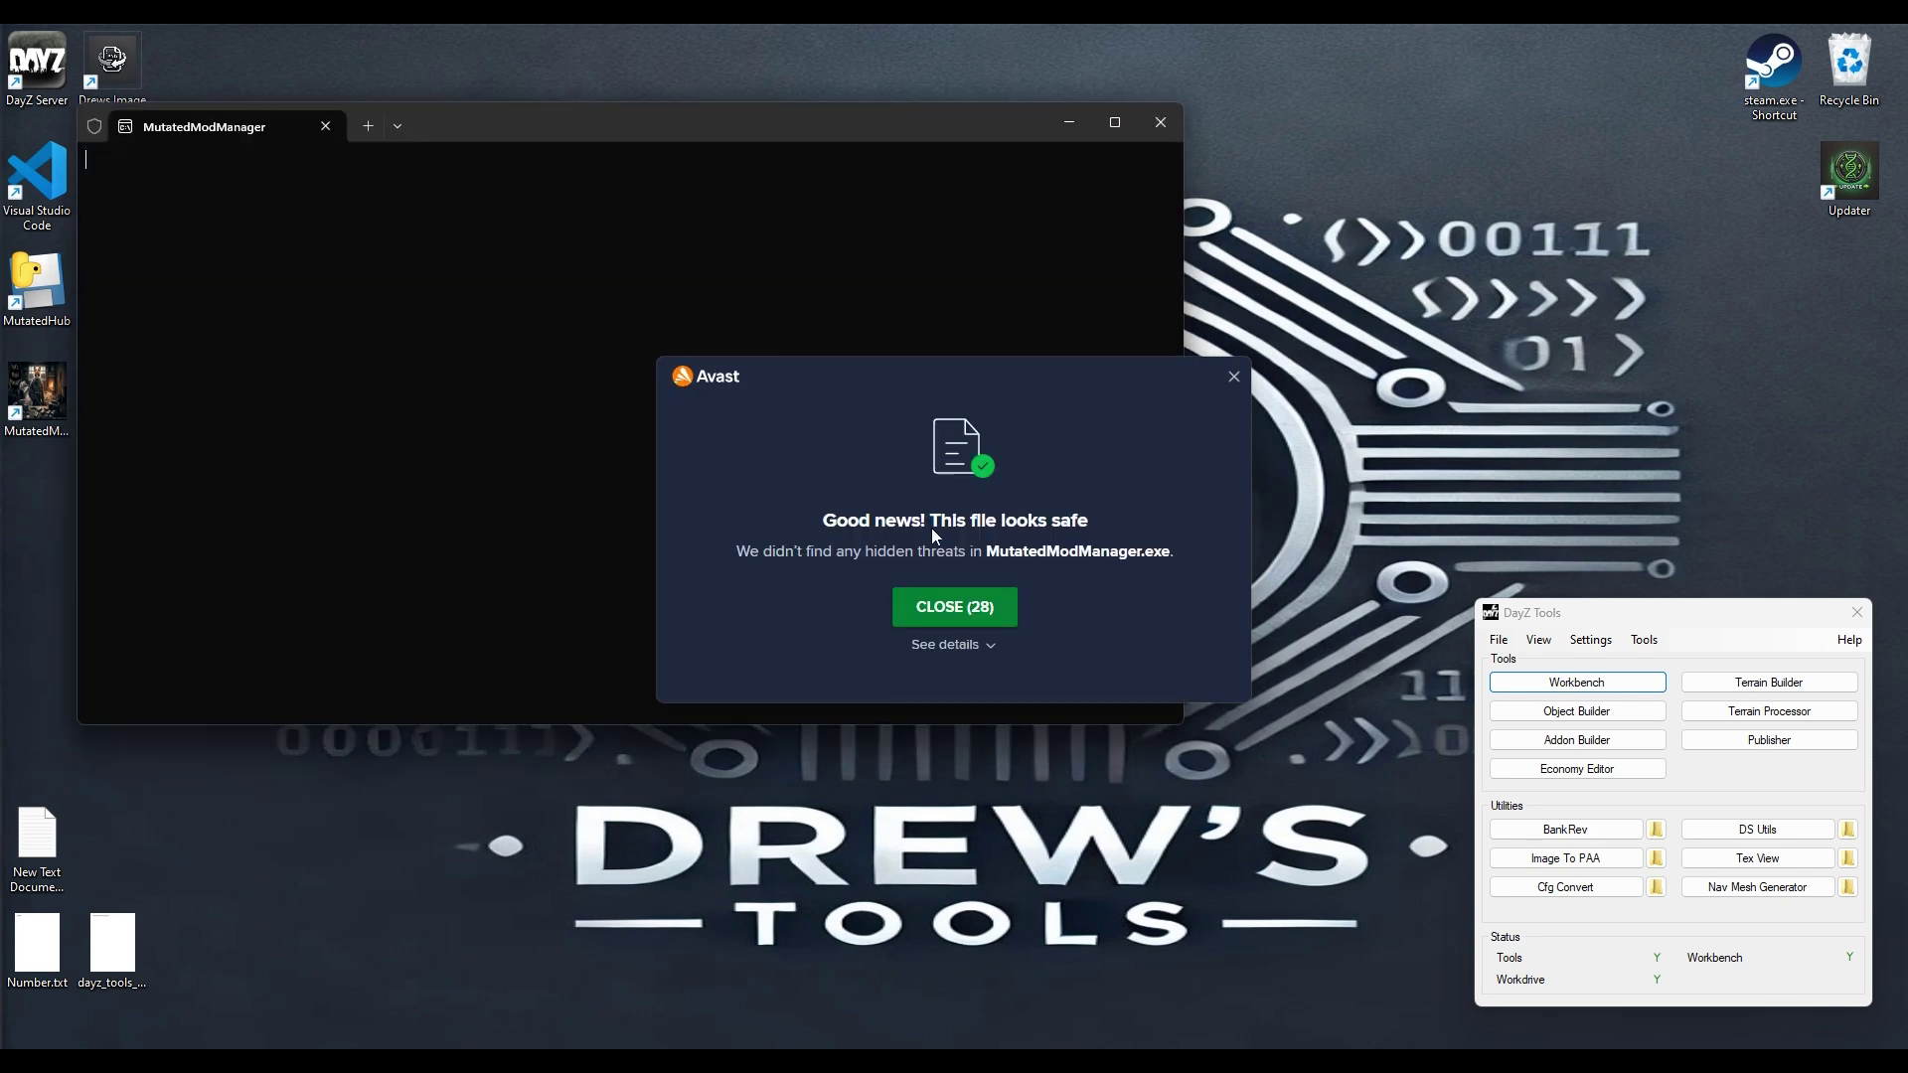
{"action": "left_click", "coordinate": [939, 611]}
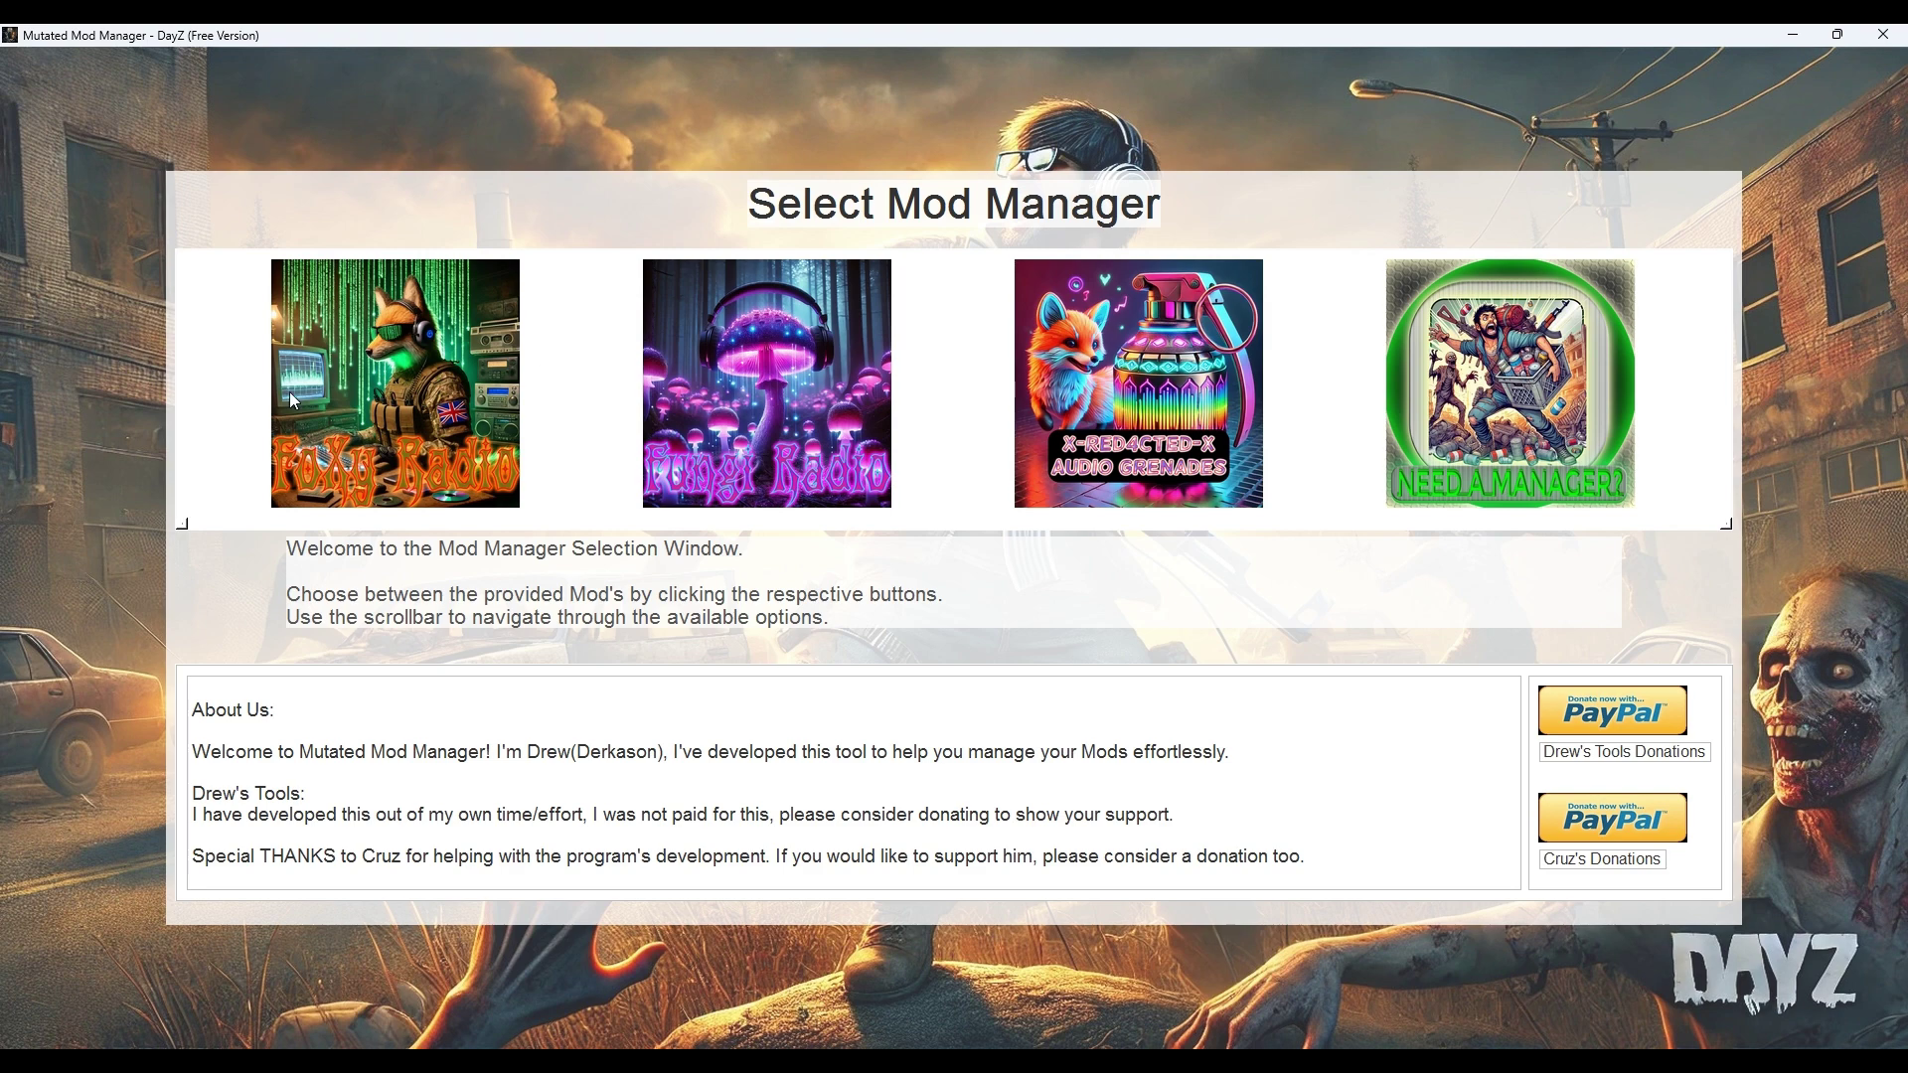
Step: Choose the Foxy Radio music manager and confirm English as its language
{"action": "left_click", "coordinate": [405, 408]}
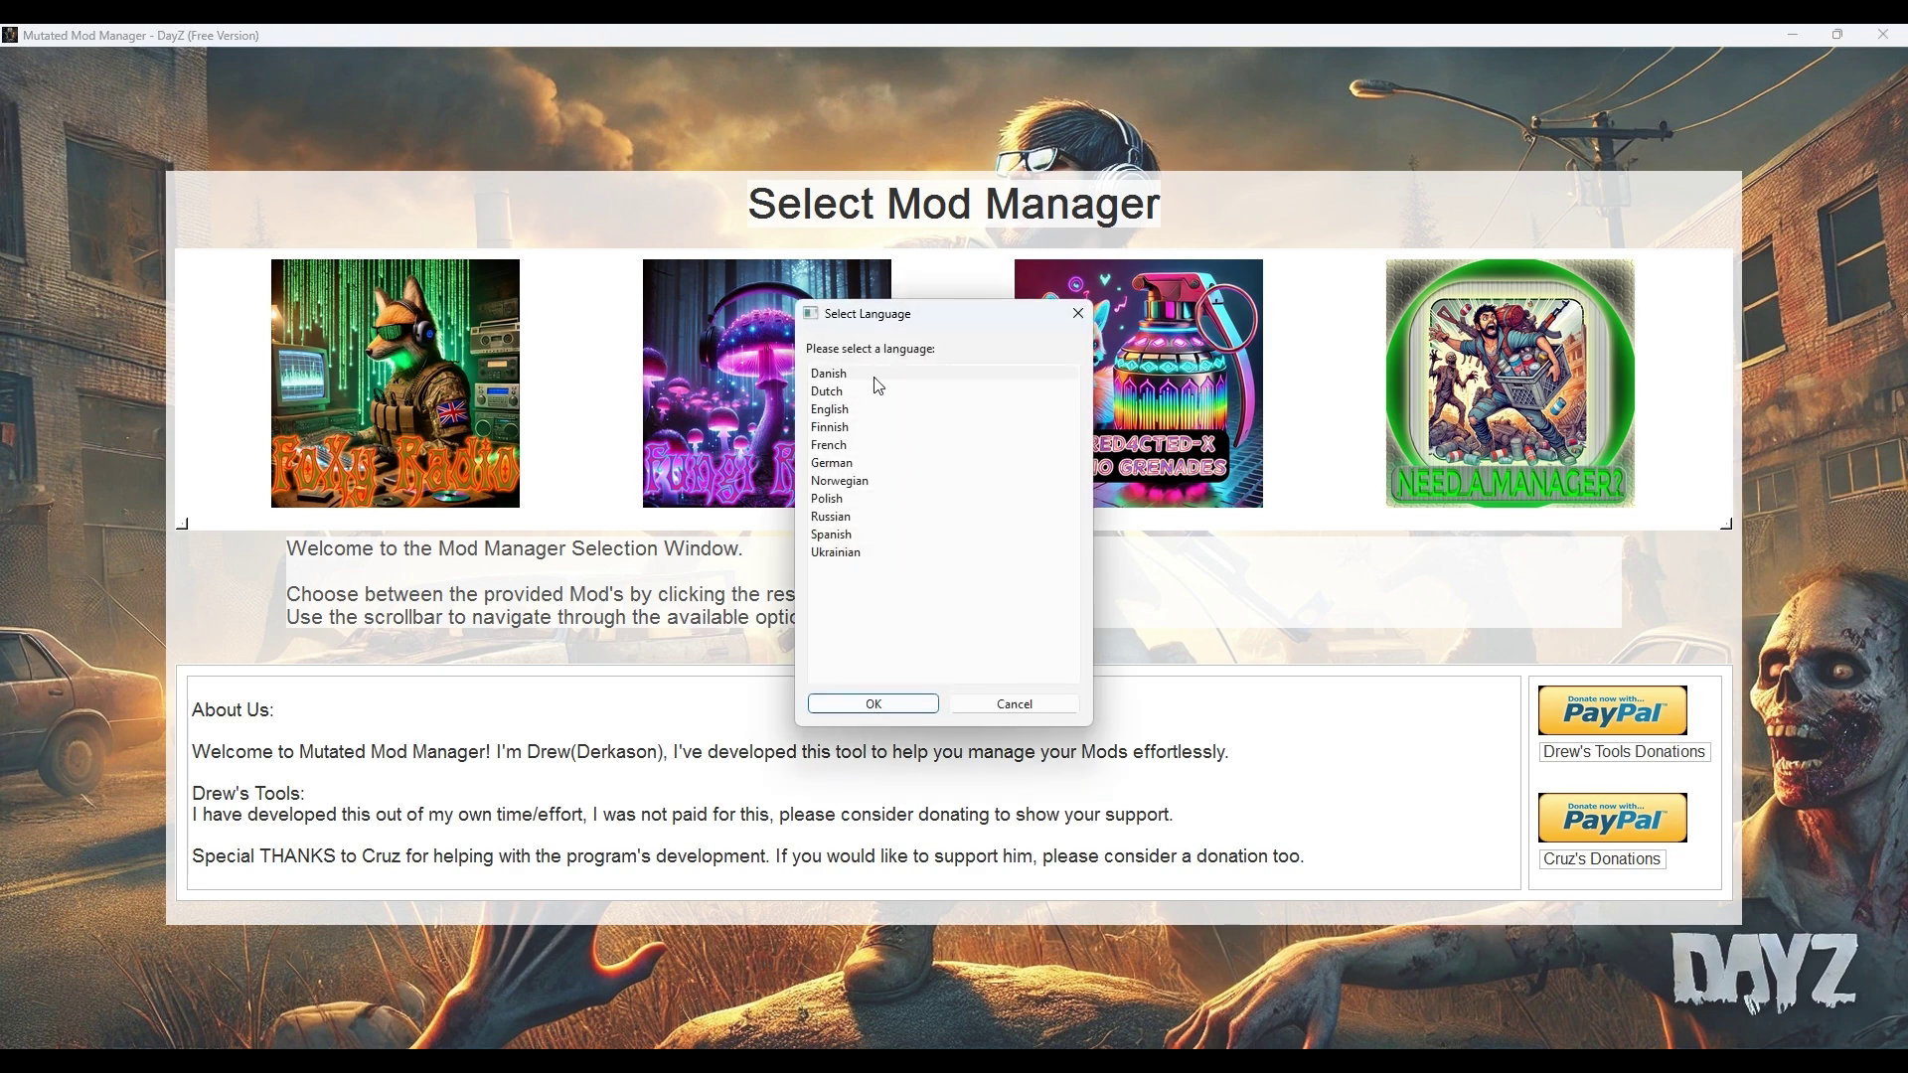
{"action": "left_click_drag", "start_coordinate": [914, 314], "coordinate": [924, 253]}
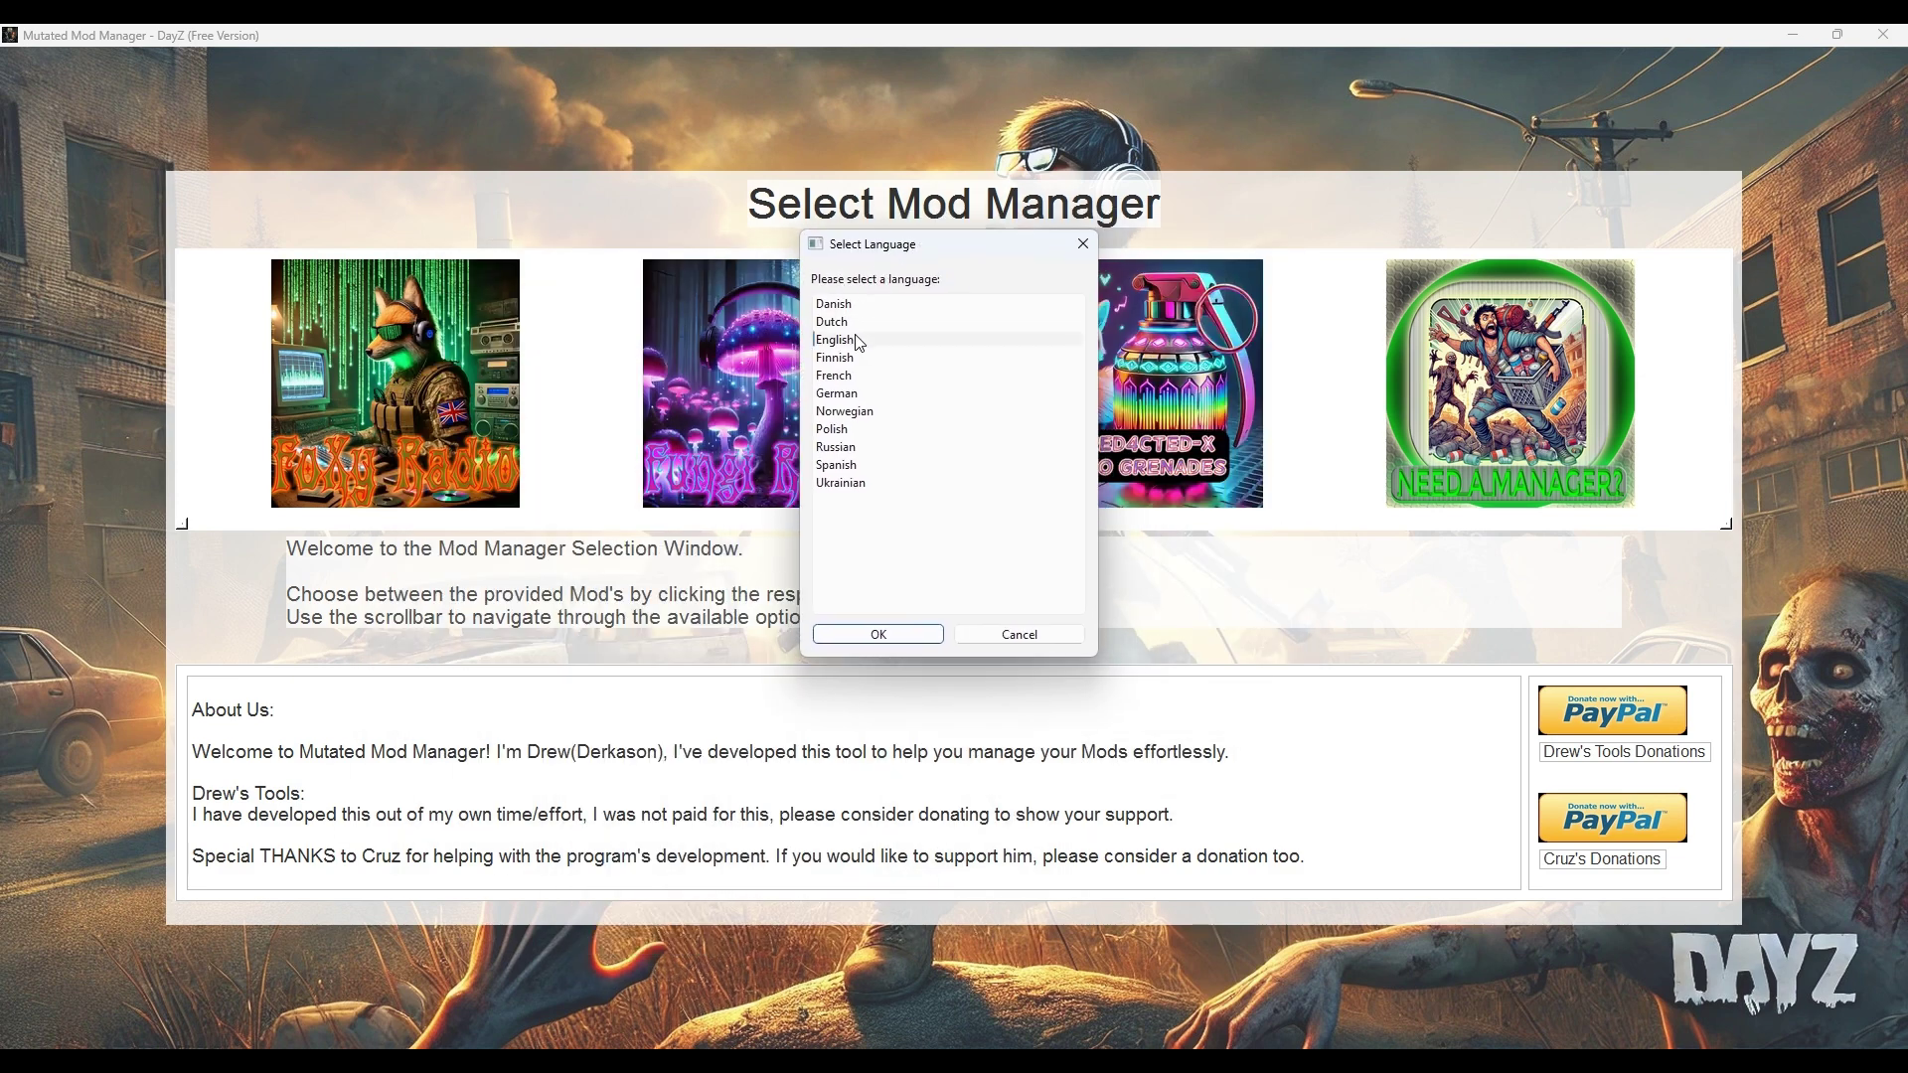
{"action": "left_click", "coordinate": [875, 635]}
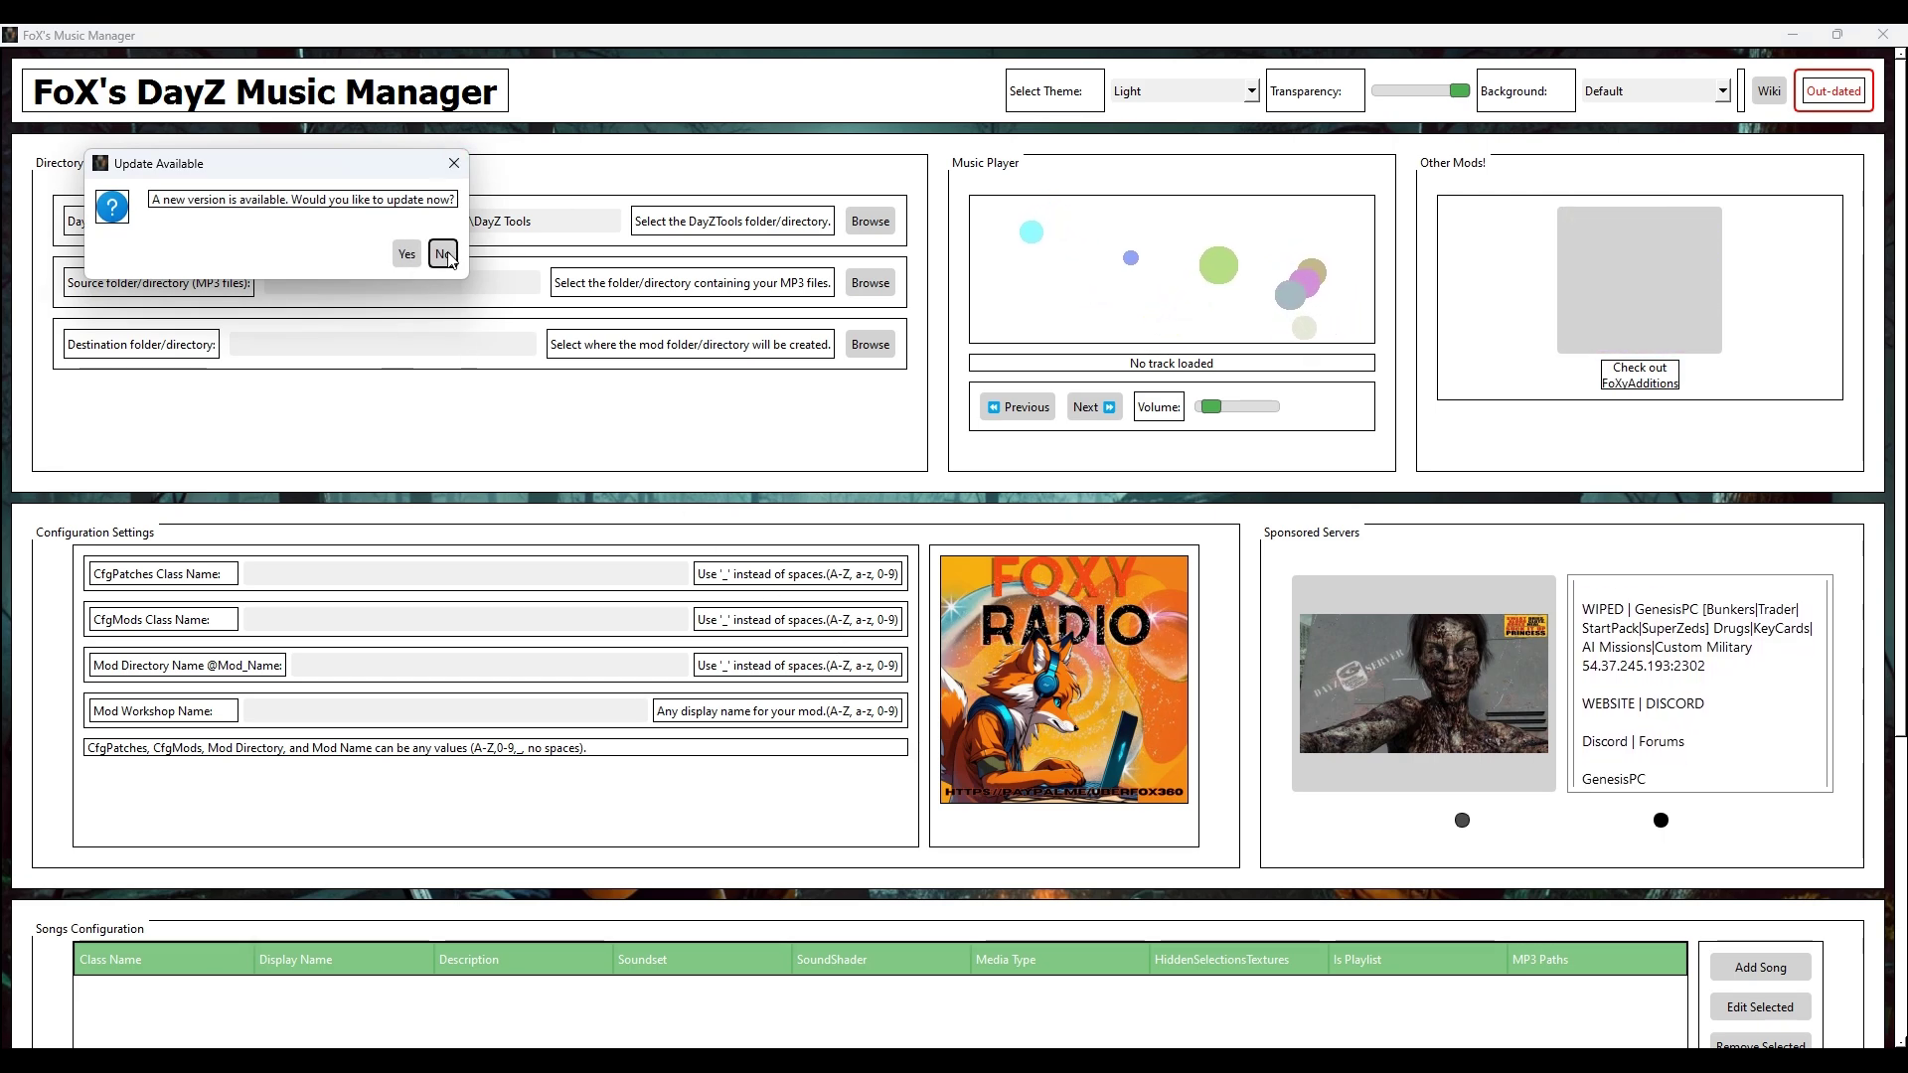
Step: Decline the update and lower the window transparency to reveal the background
{"action": "left_click", "coordinate": [443, 254]}
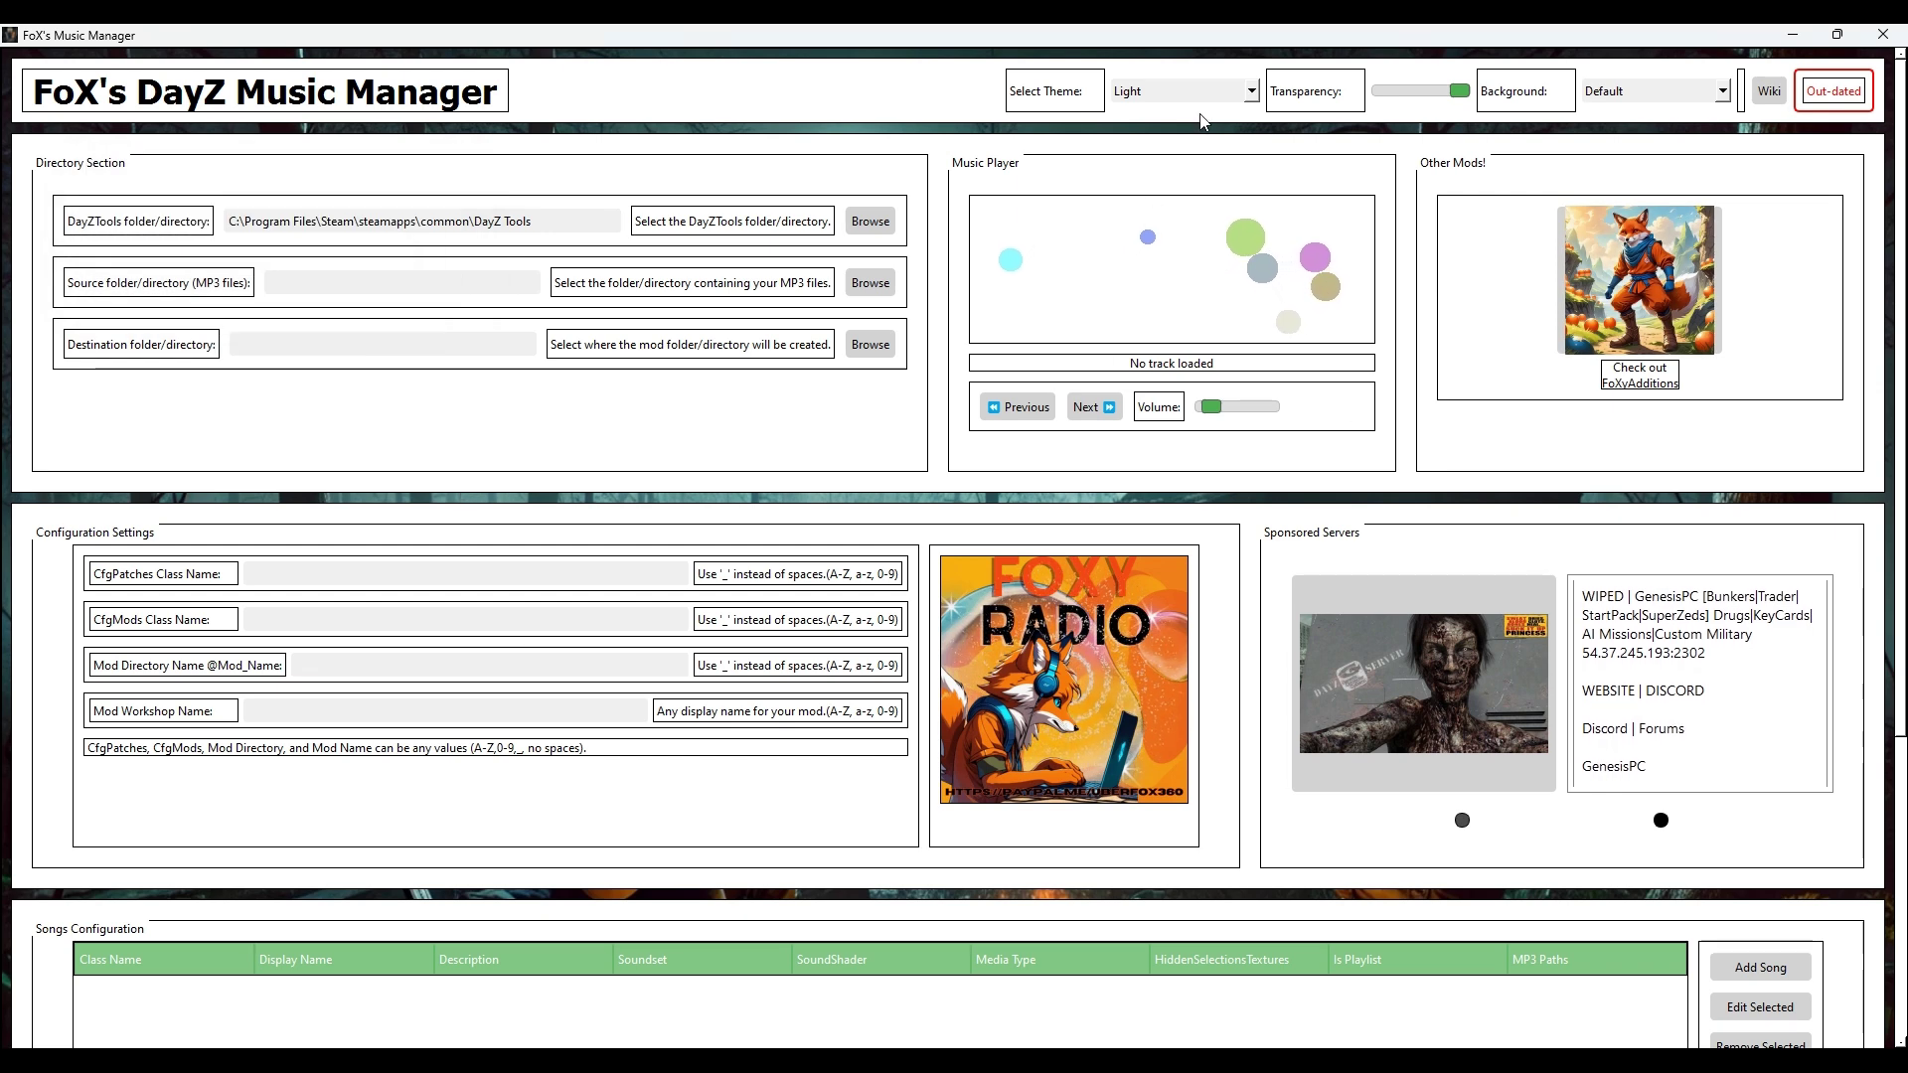
{"action": "scroll", "coordinate": [1212, 100], "scroll_direction": "down", "scroll_amount": 1}
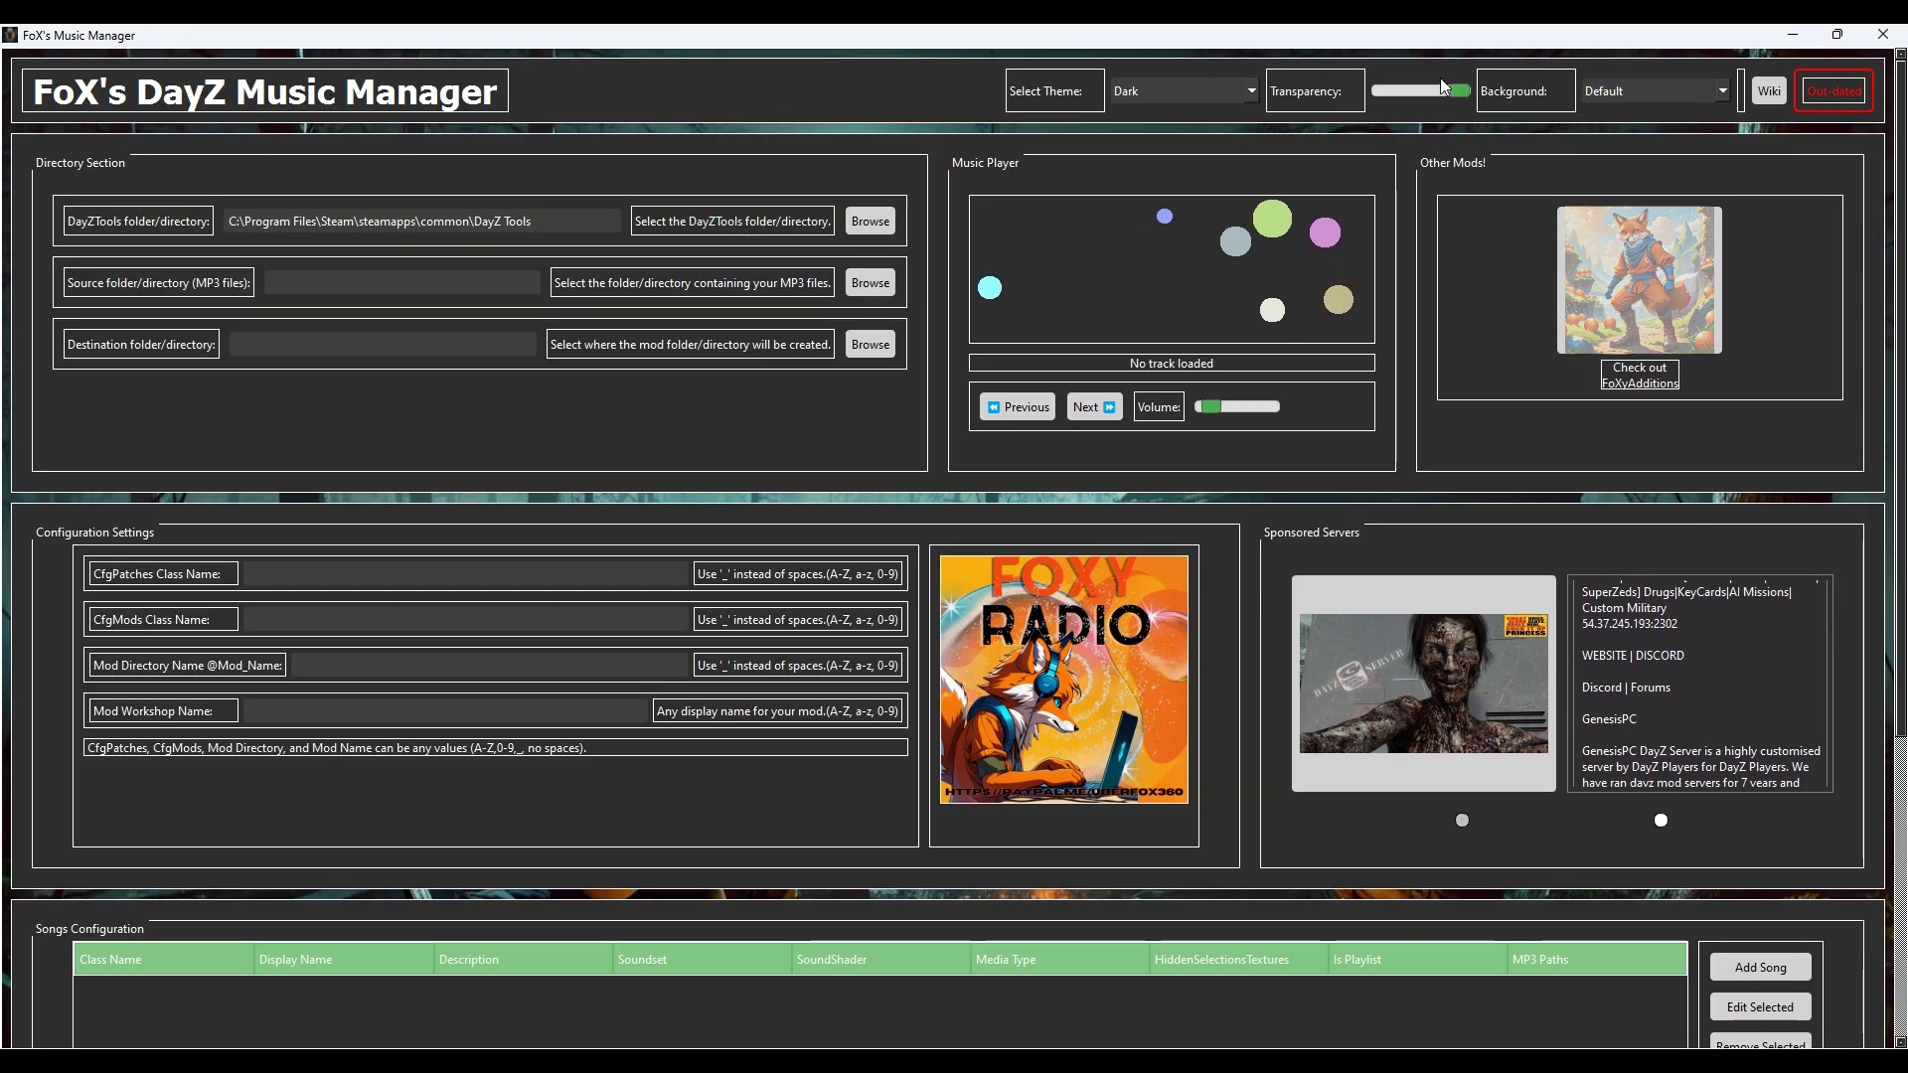
{"action": "scroll", "coordinate": [1237, 92], "scroll_direction": "down", "scroll_amount": 1}
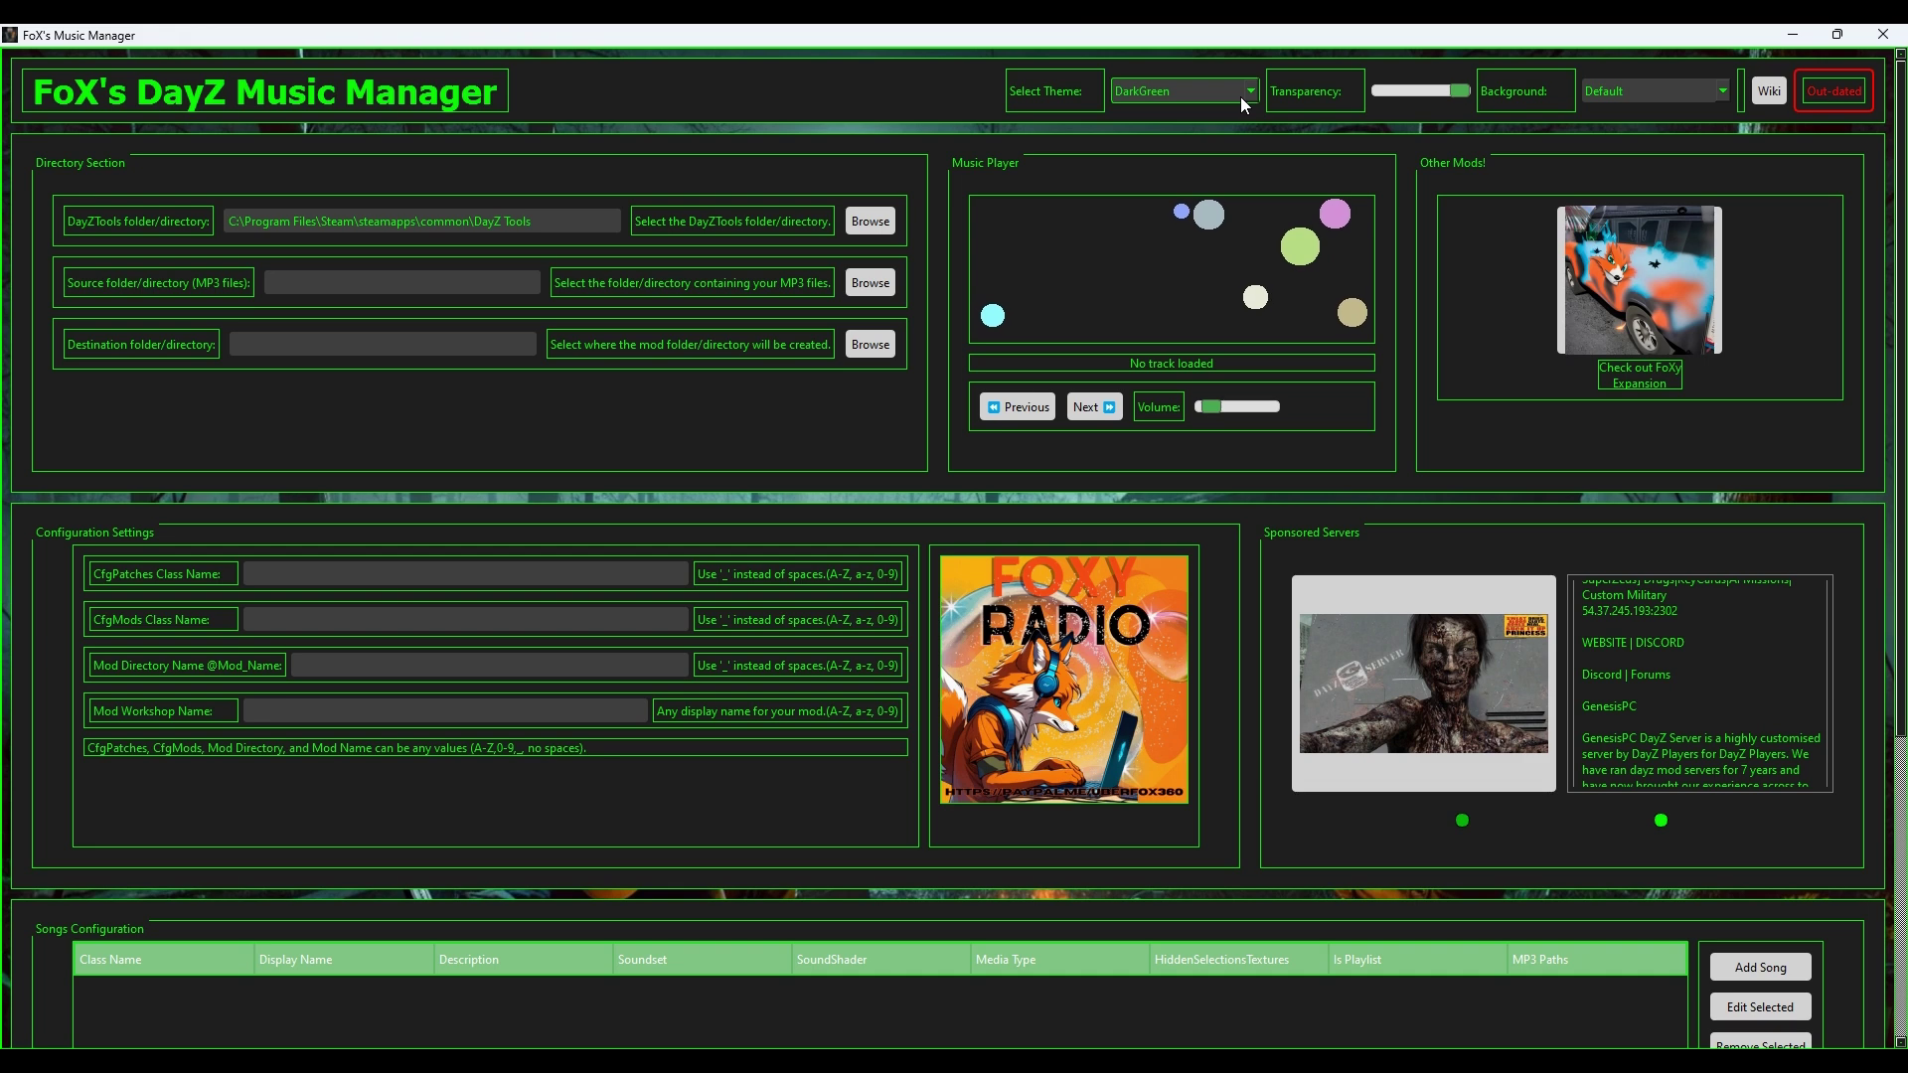
{"action": "left_click_drag", "start_coordinate": [1452, 92], "coordinate": [1231, 101]}
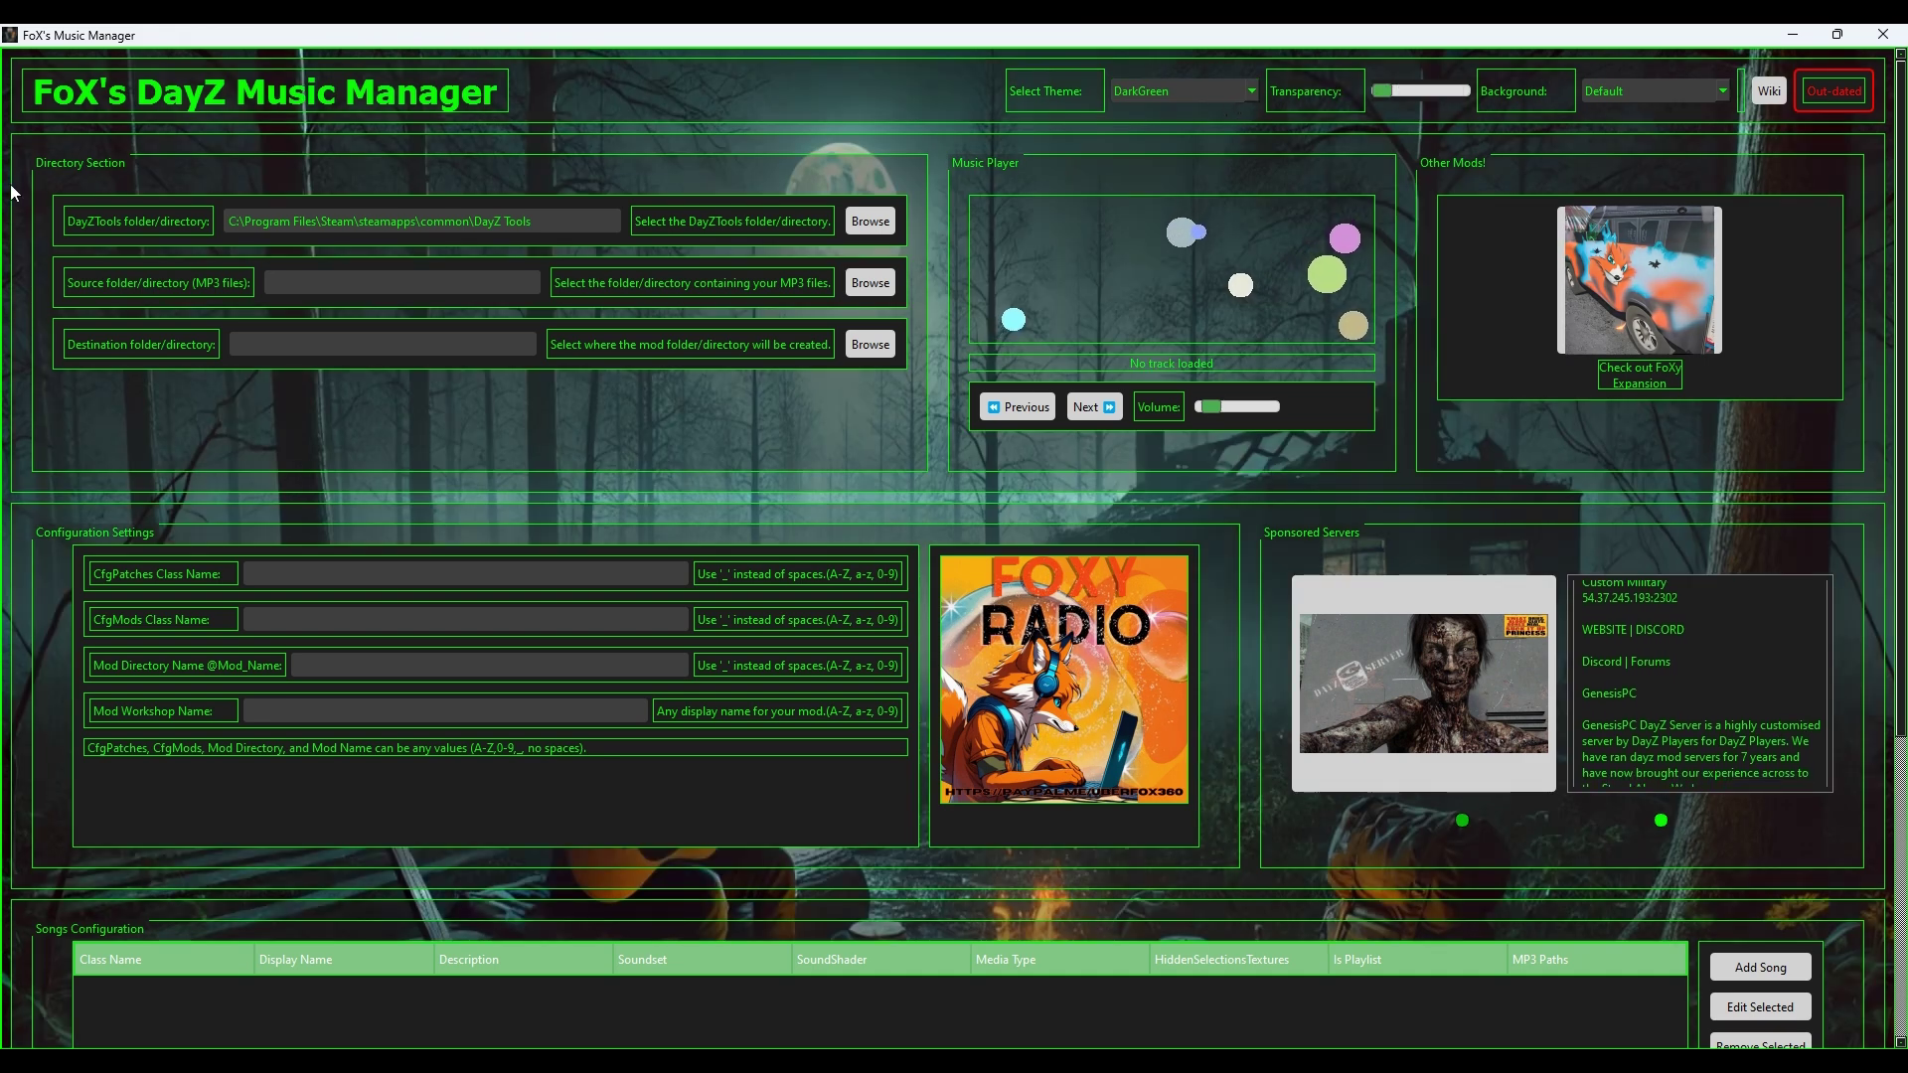
Step: Check the DayZTools folder path, C:\Program Files\Steam\steamapps\common\DayZ Tools, by selecting its text
{"action": "scroll", "coordinate": [1633, 100], "scroll_direction": "down", "scroll_amount": 1}
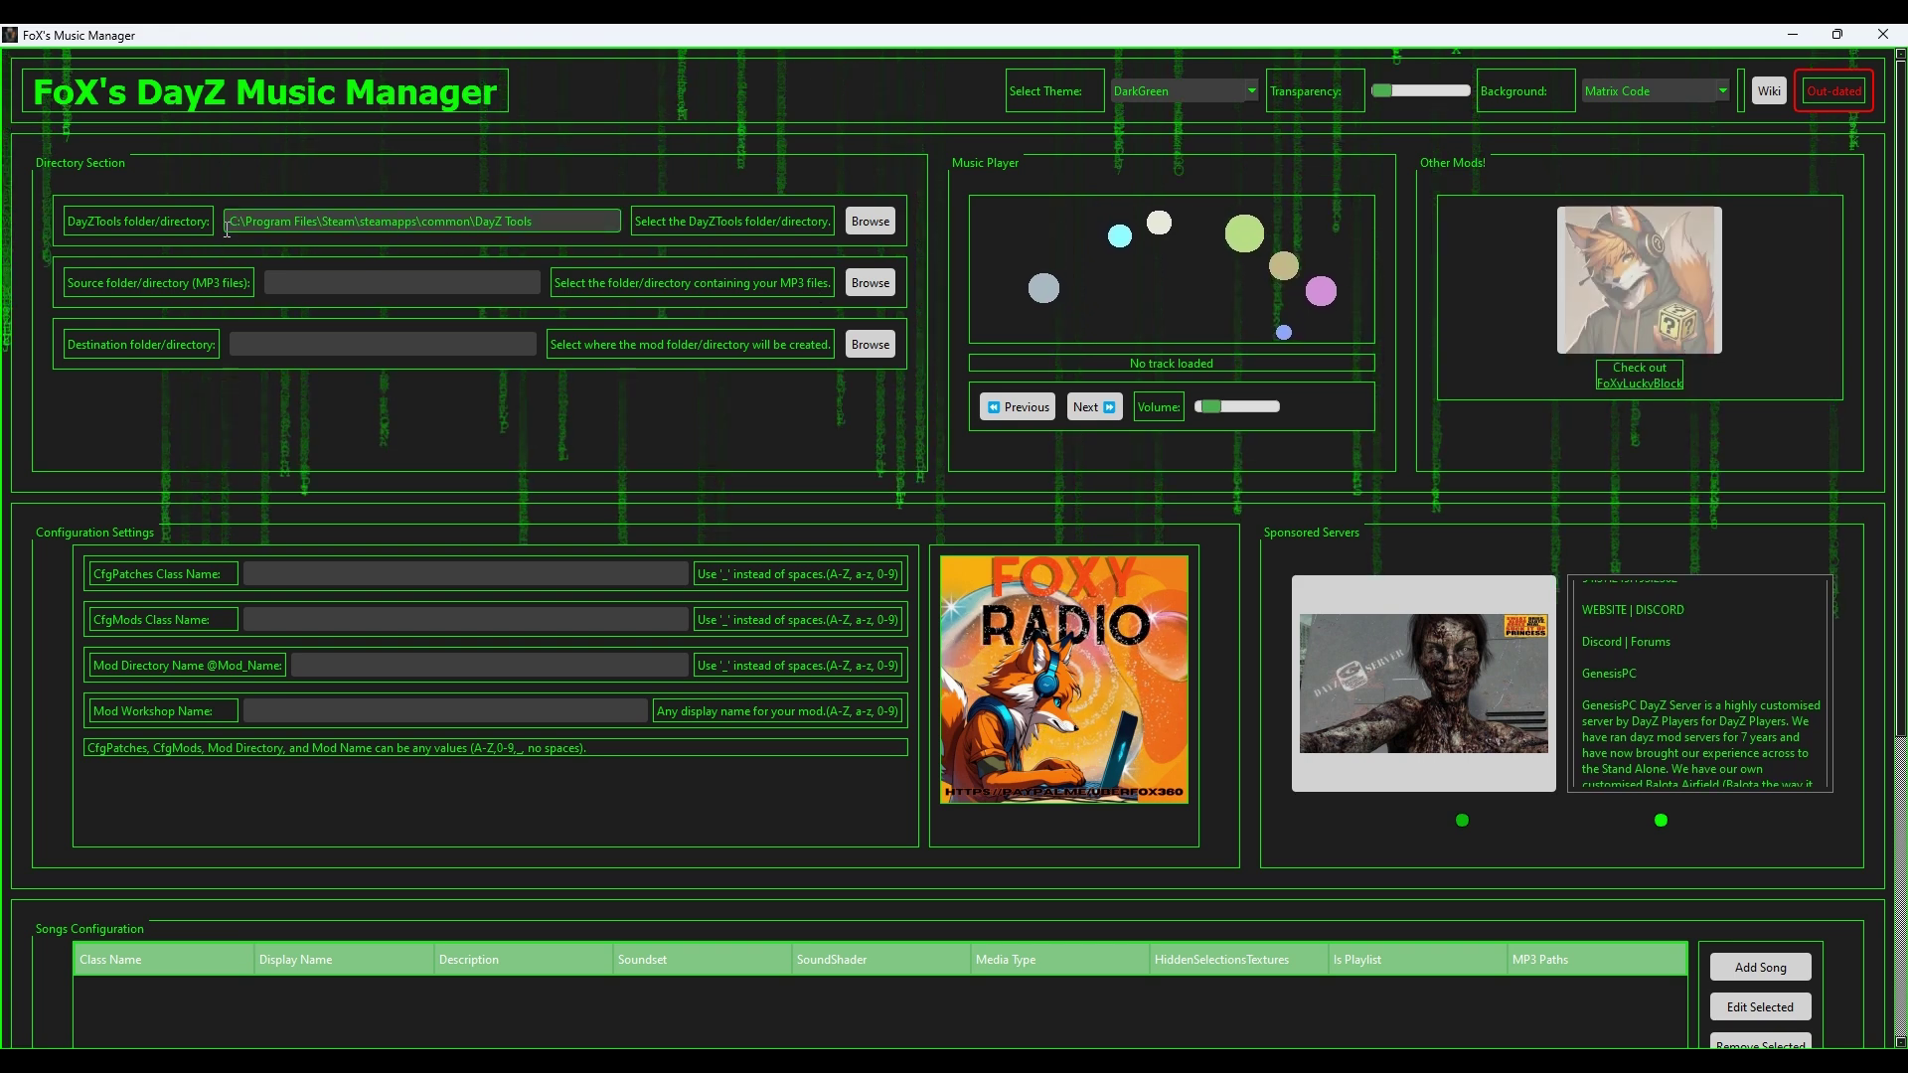
{"action": "left_click_drag", "start_coordinate": [600, 221], "coordinate": [227, 221]}
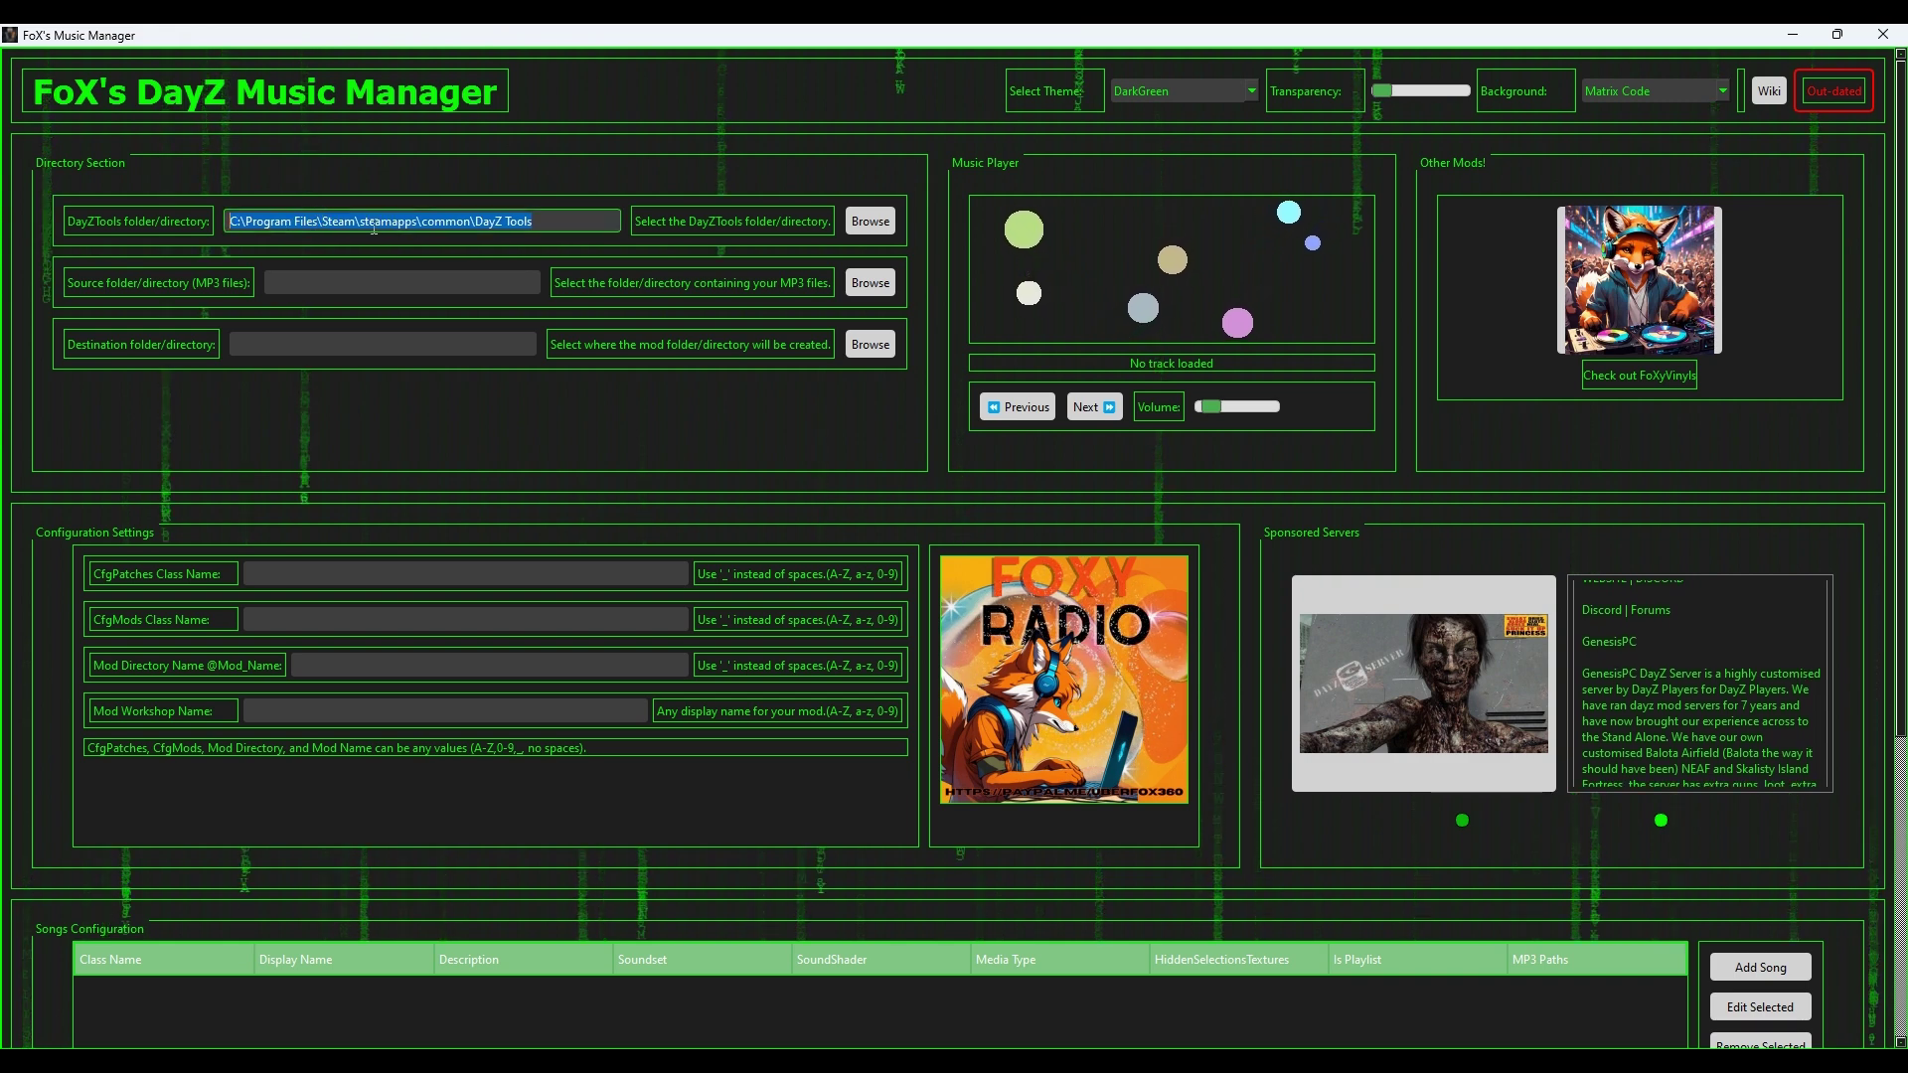
{"action": "left_click_drag", "start_coordinate": [474, 220], "coordinate": [537, 220]}
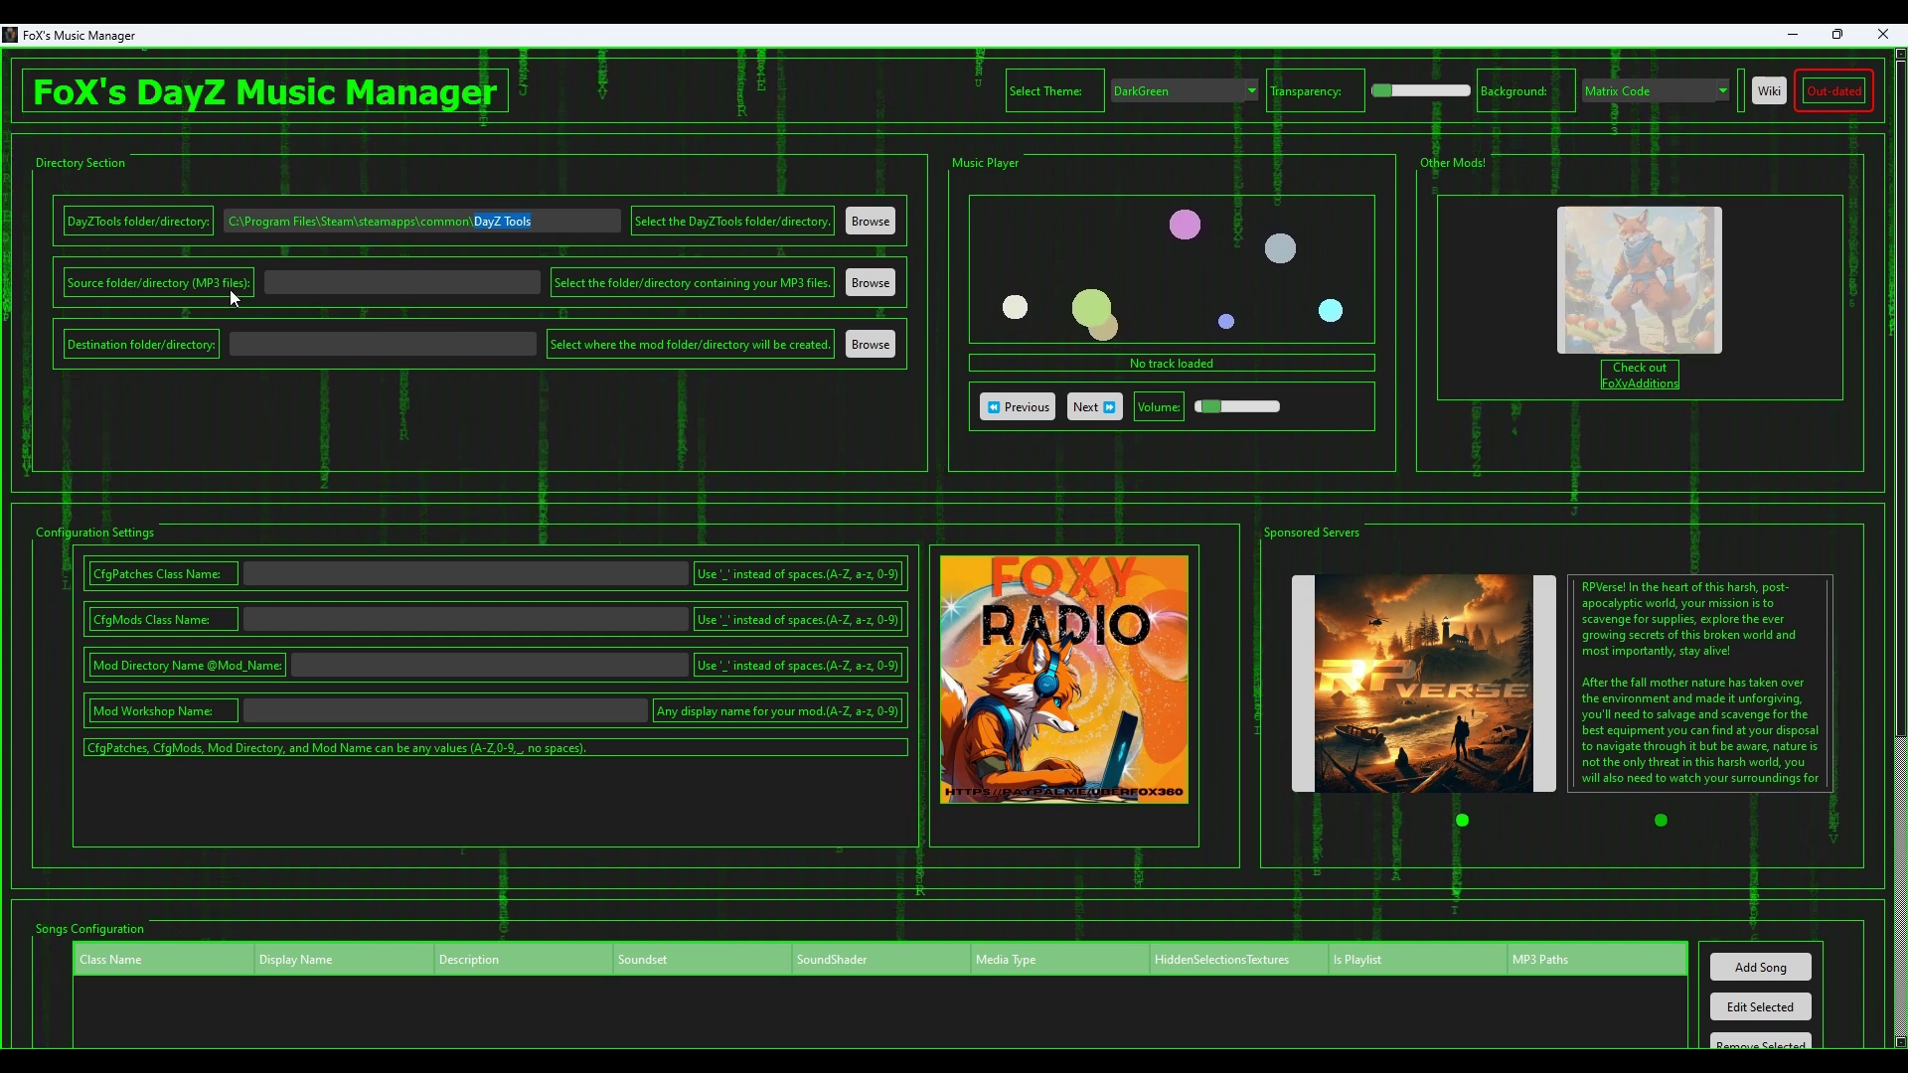
Step: Set the Source MP3 folder to E:\MutatedMod Manager\All Music\Music Folder 1
{"action": "left_click", "coordinate": [870, 282]}
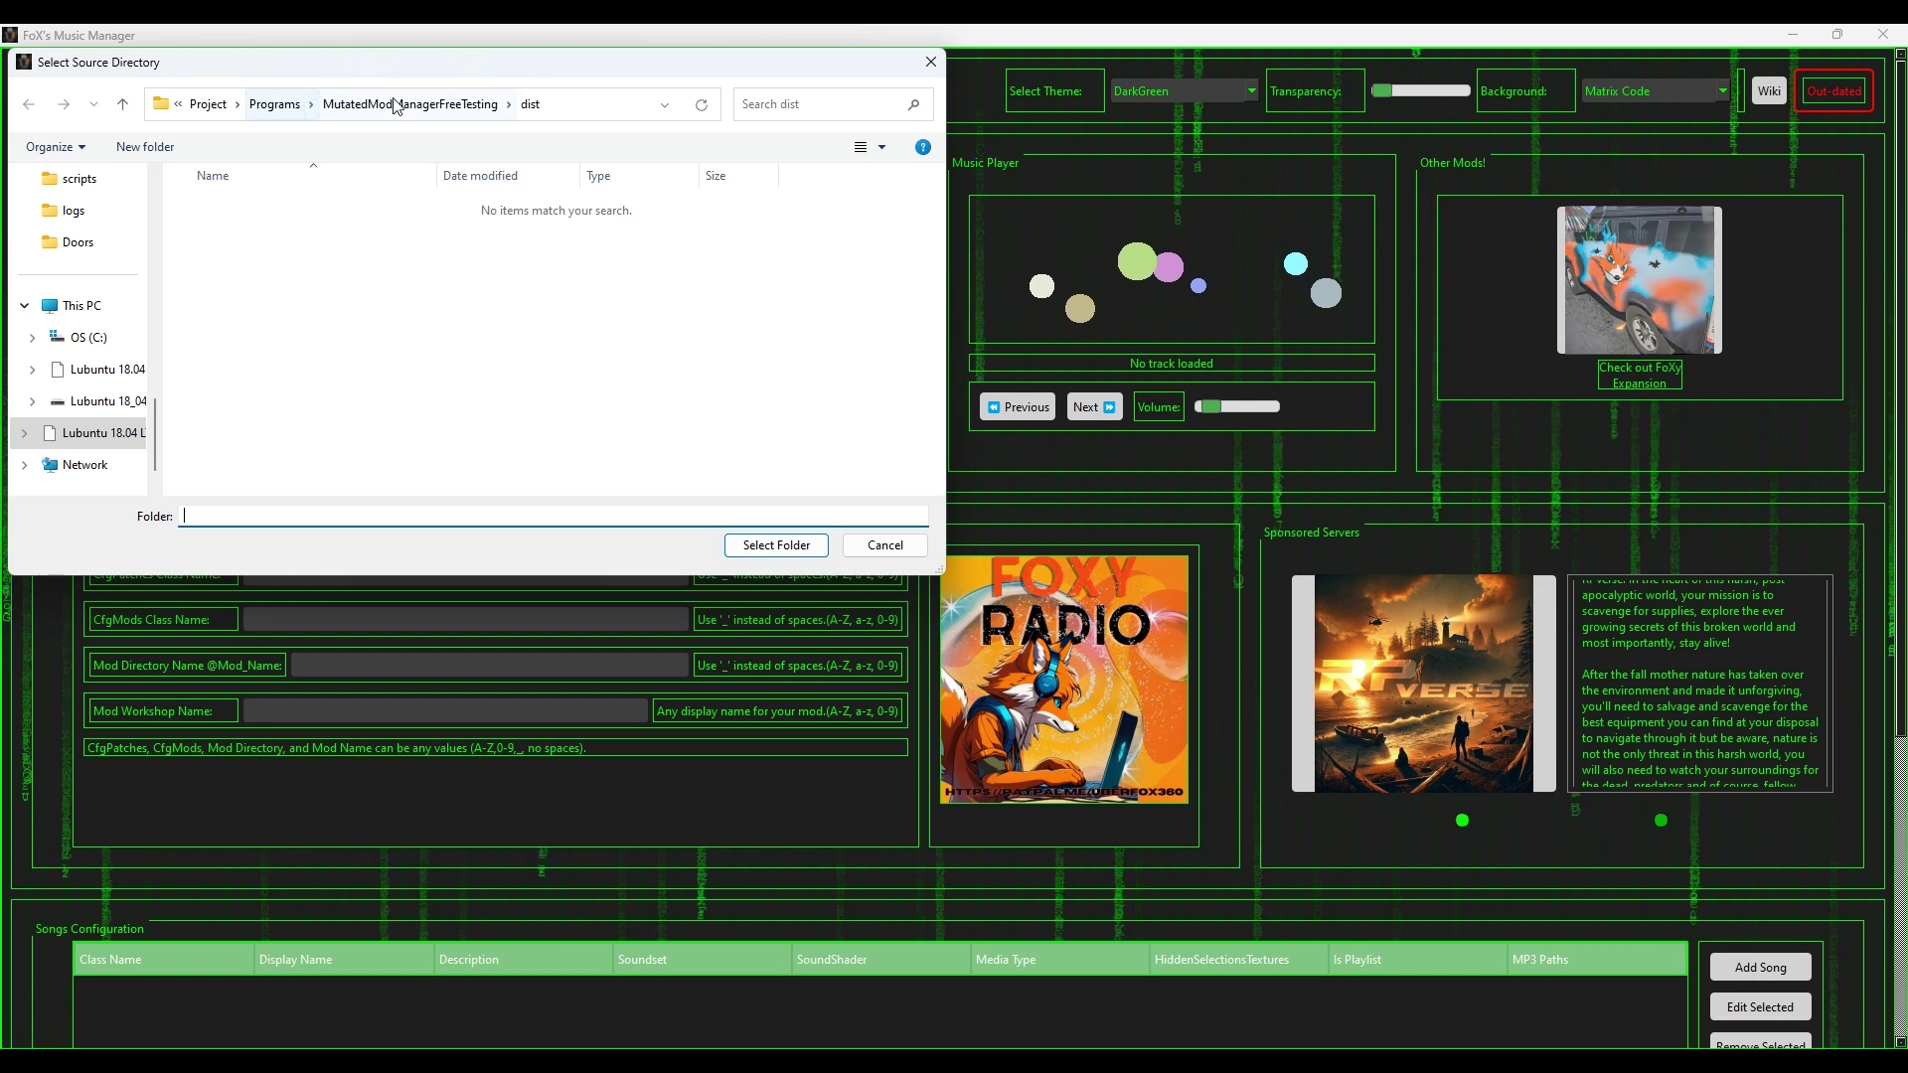
{"action": "scroll", "coordinate": [74, 303], "scroll_direction": "up", "scroll_amount": 5}
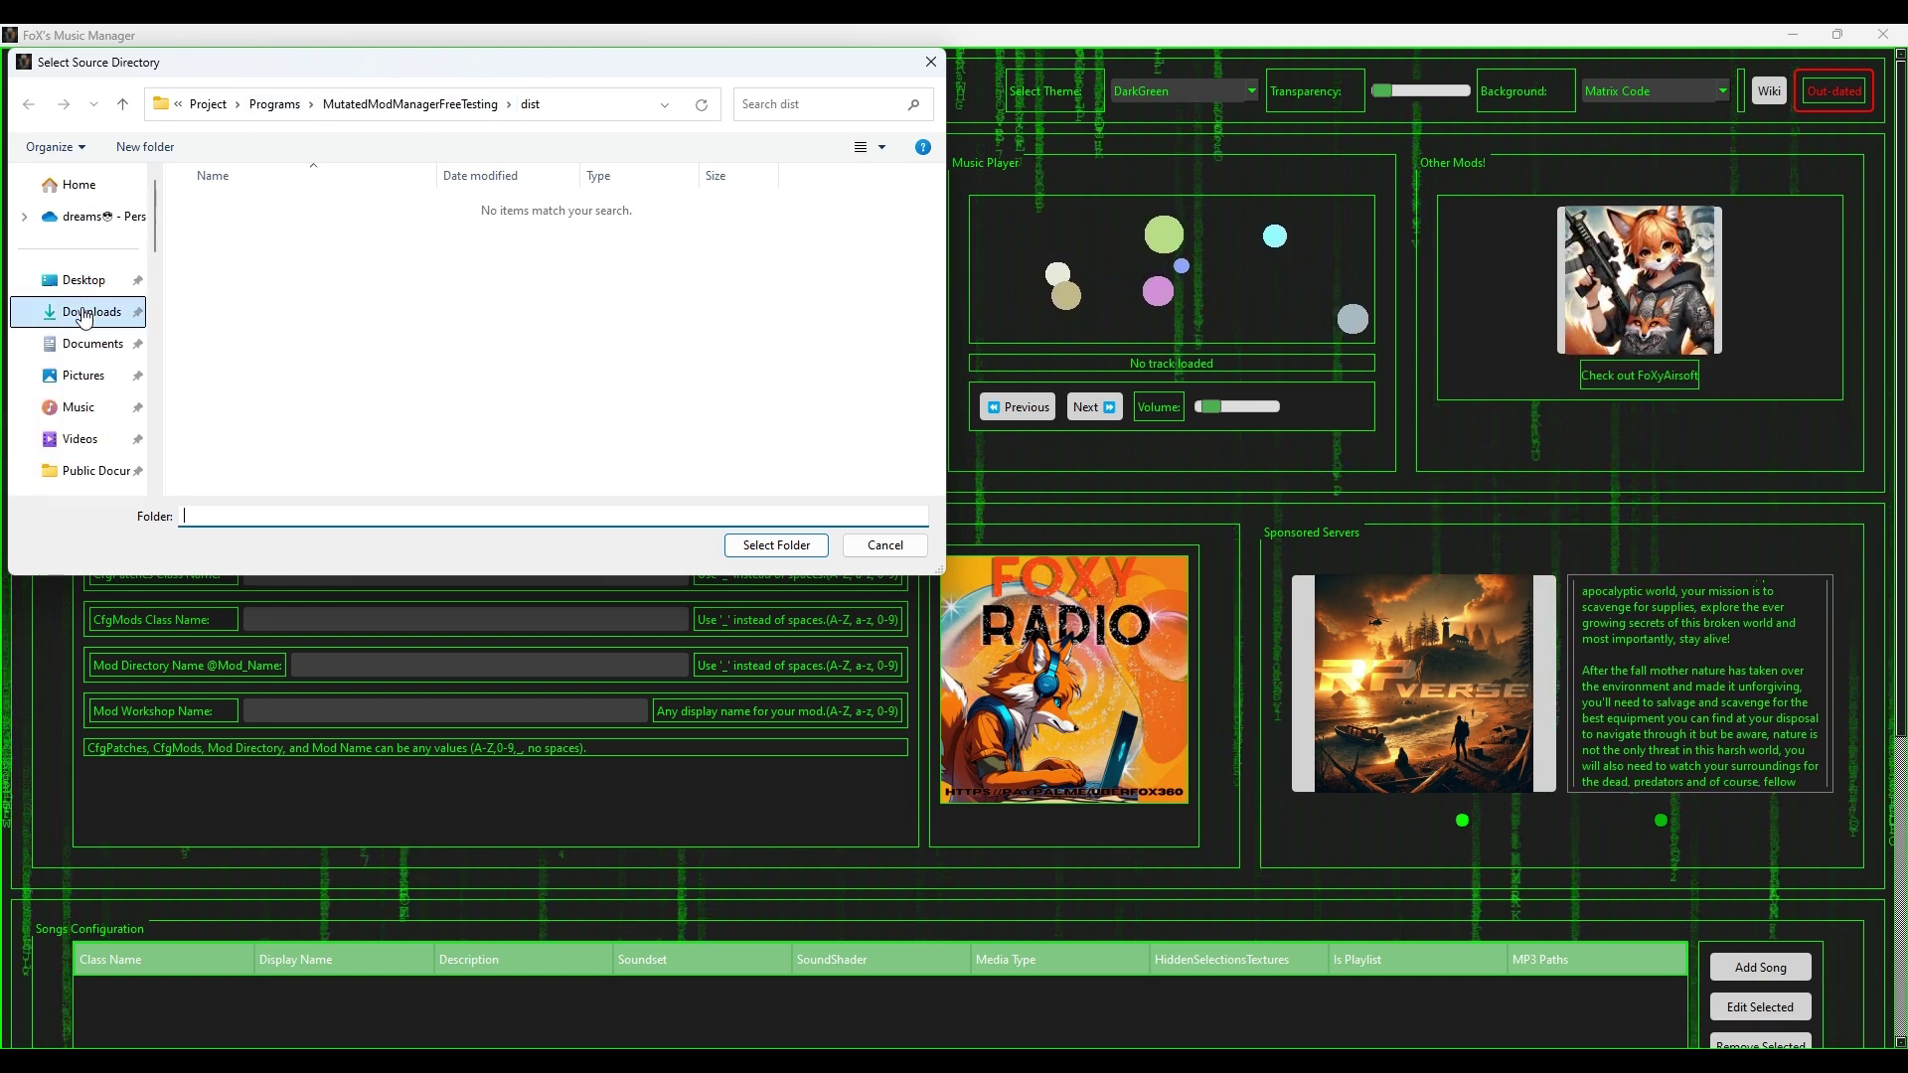
{"action": "left_click", "coordinate": [83, 280]}
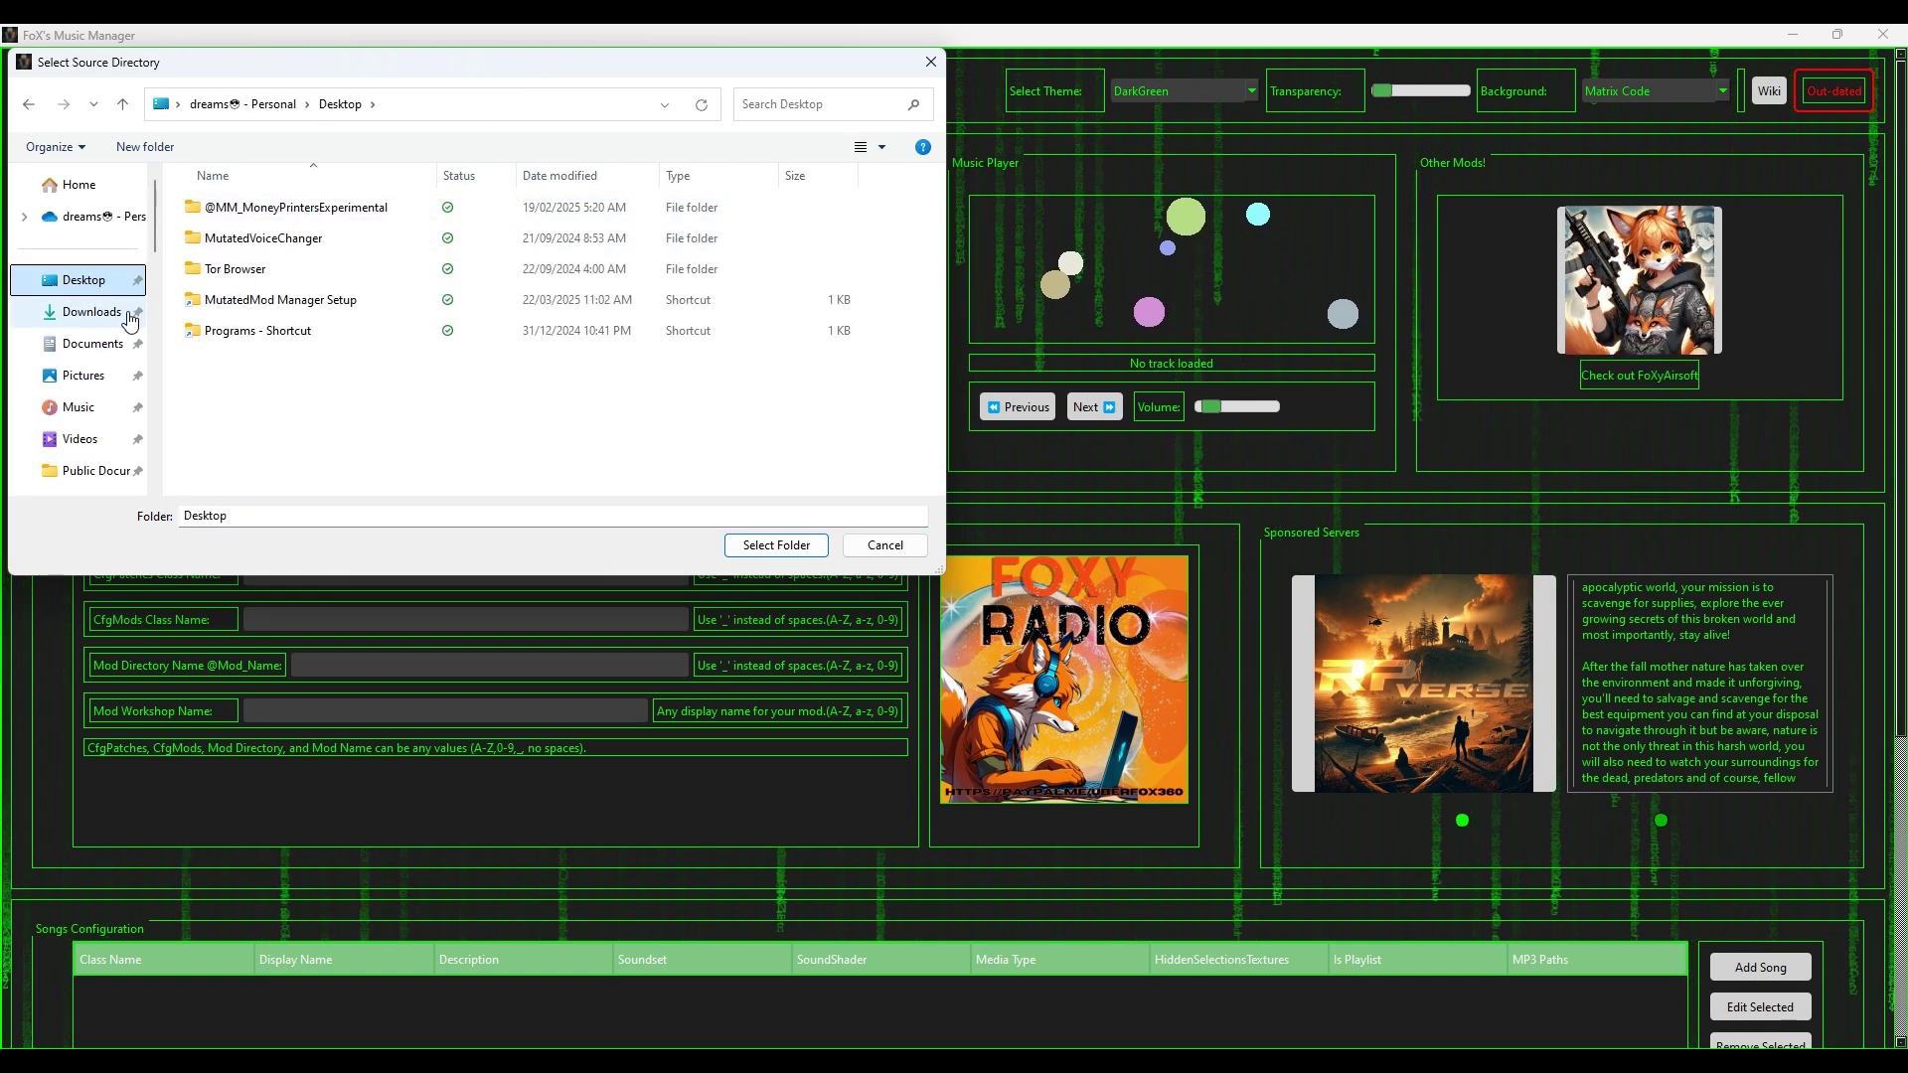
{"action": "double_click", "coordinate": [258, 299]}
{"action": "double_click", "coordinate": [256, 213]}
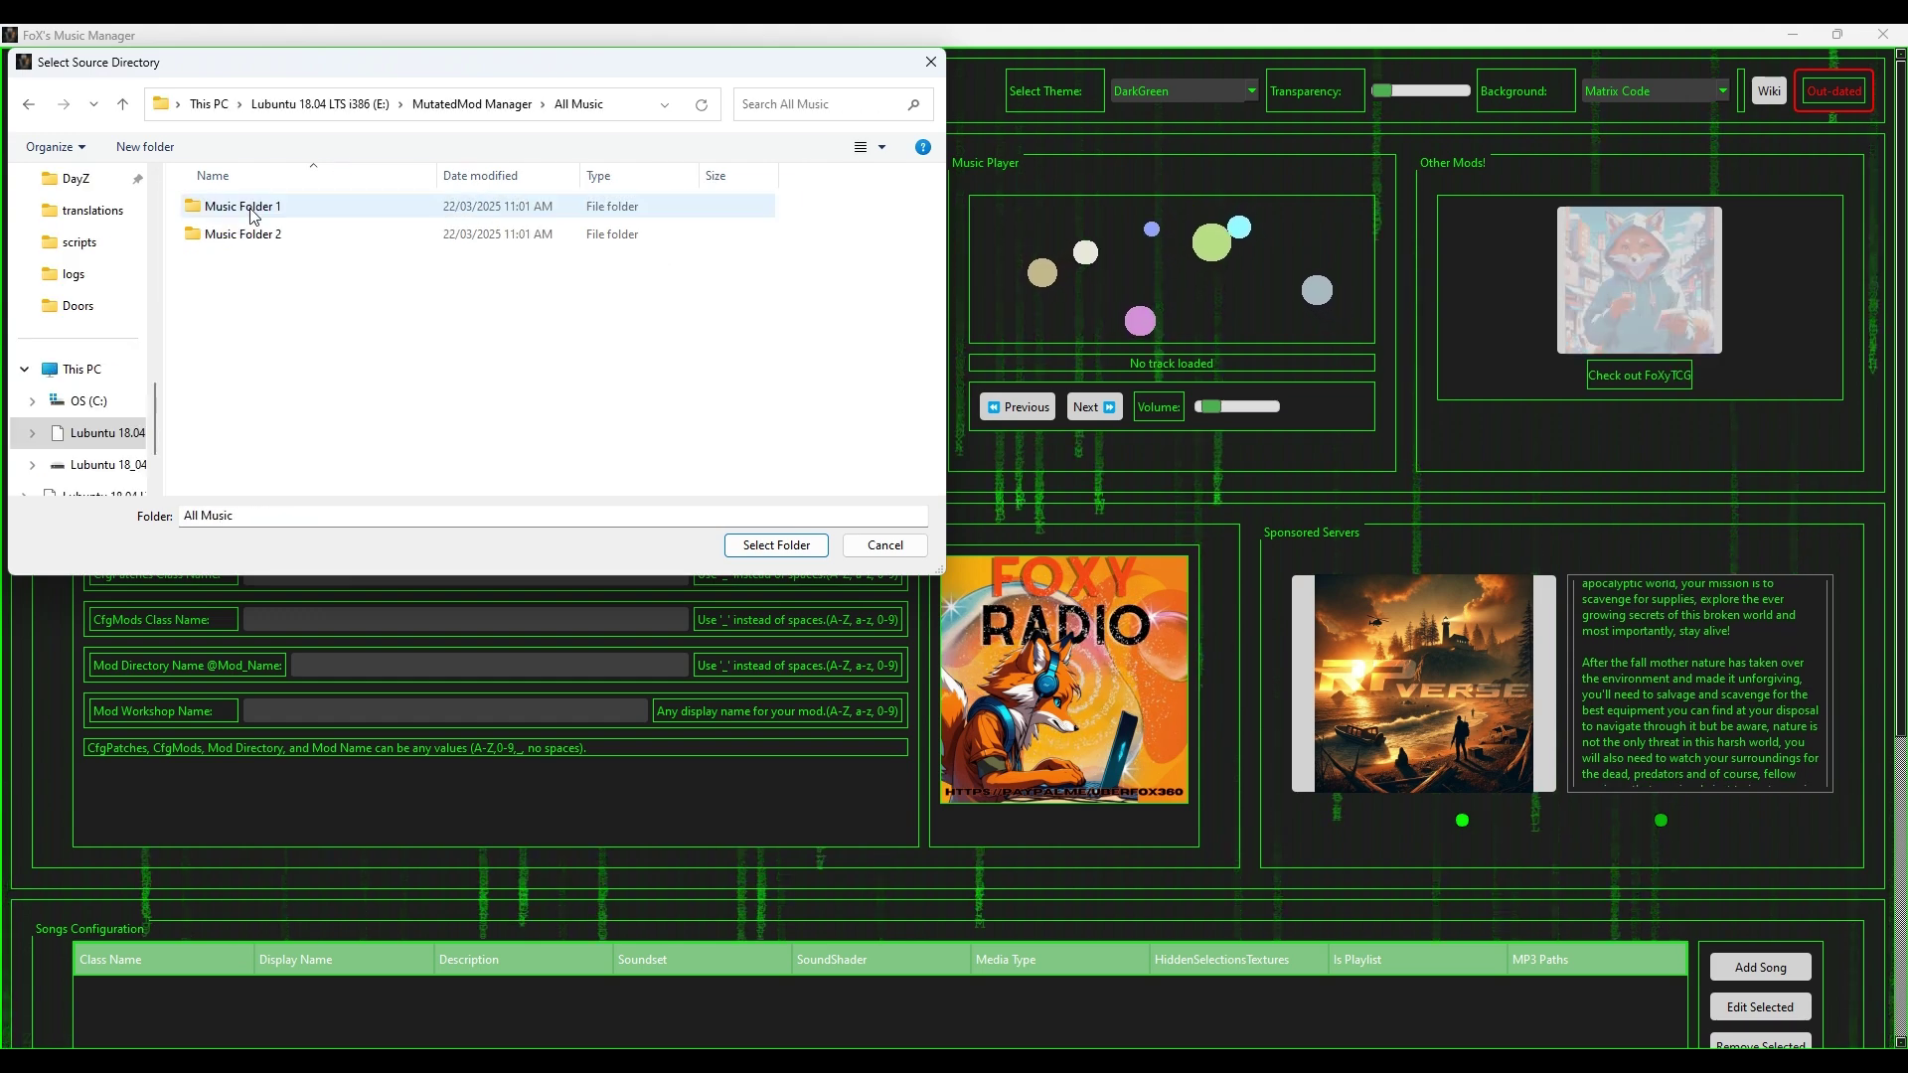
{"action": "double_click", "coordinate": [257, 206]}
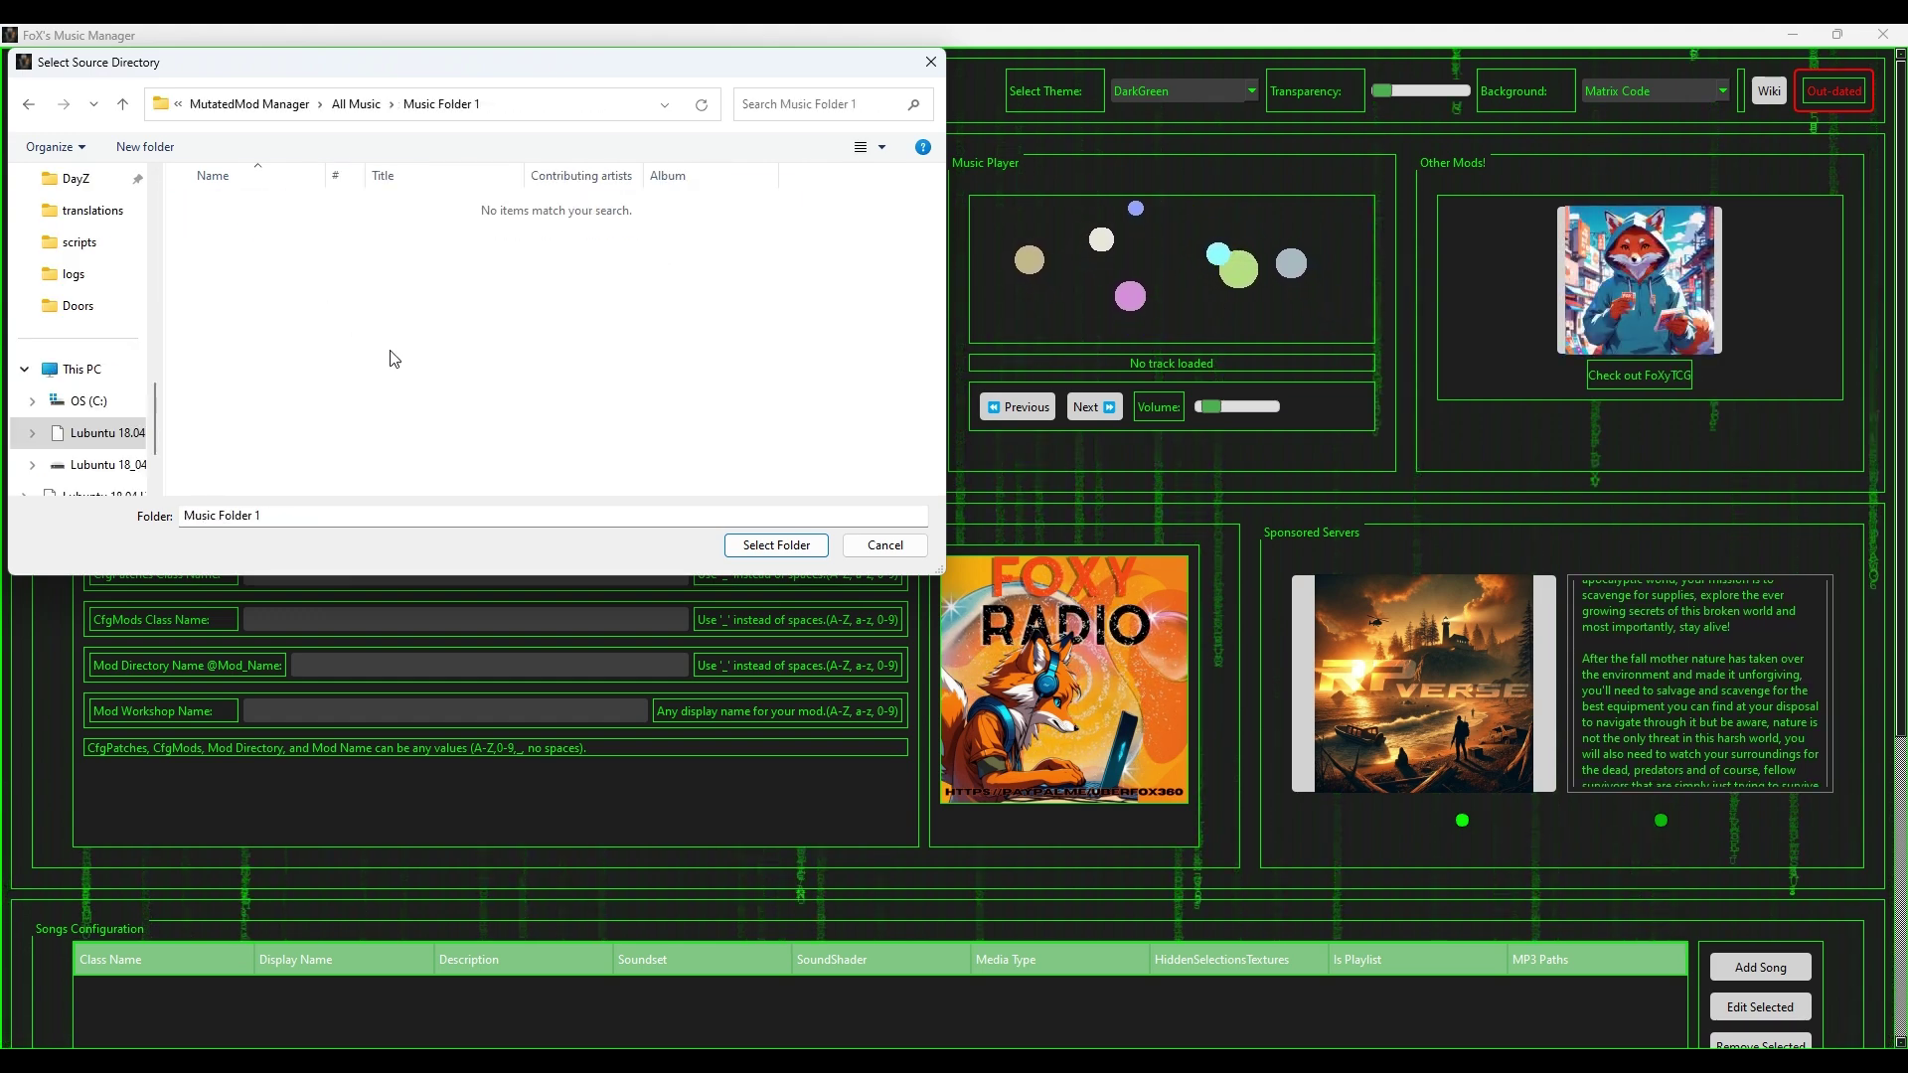
{"action": "left_click", "coordinate": [775, 545]}
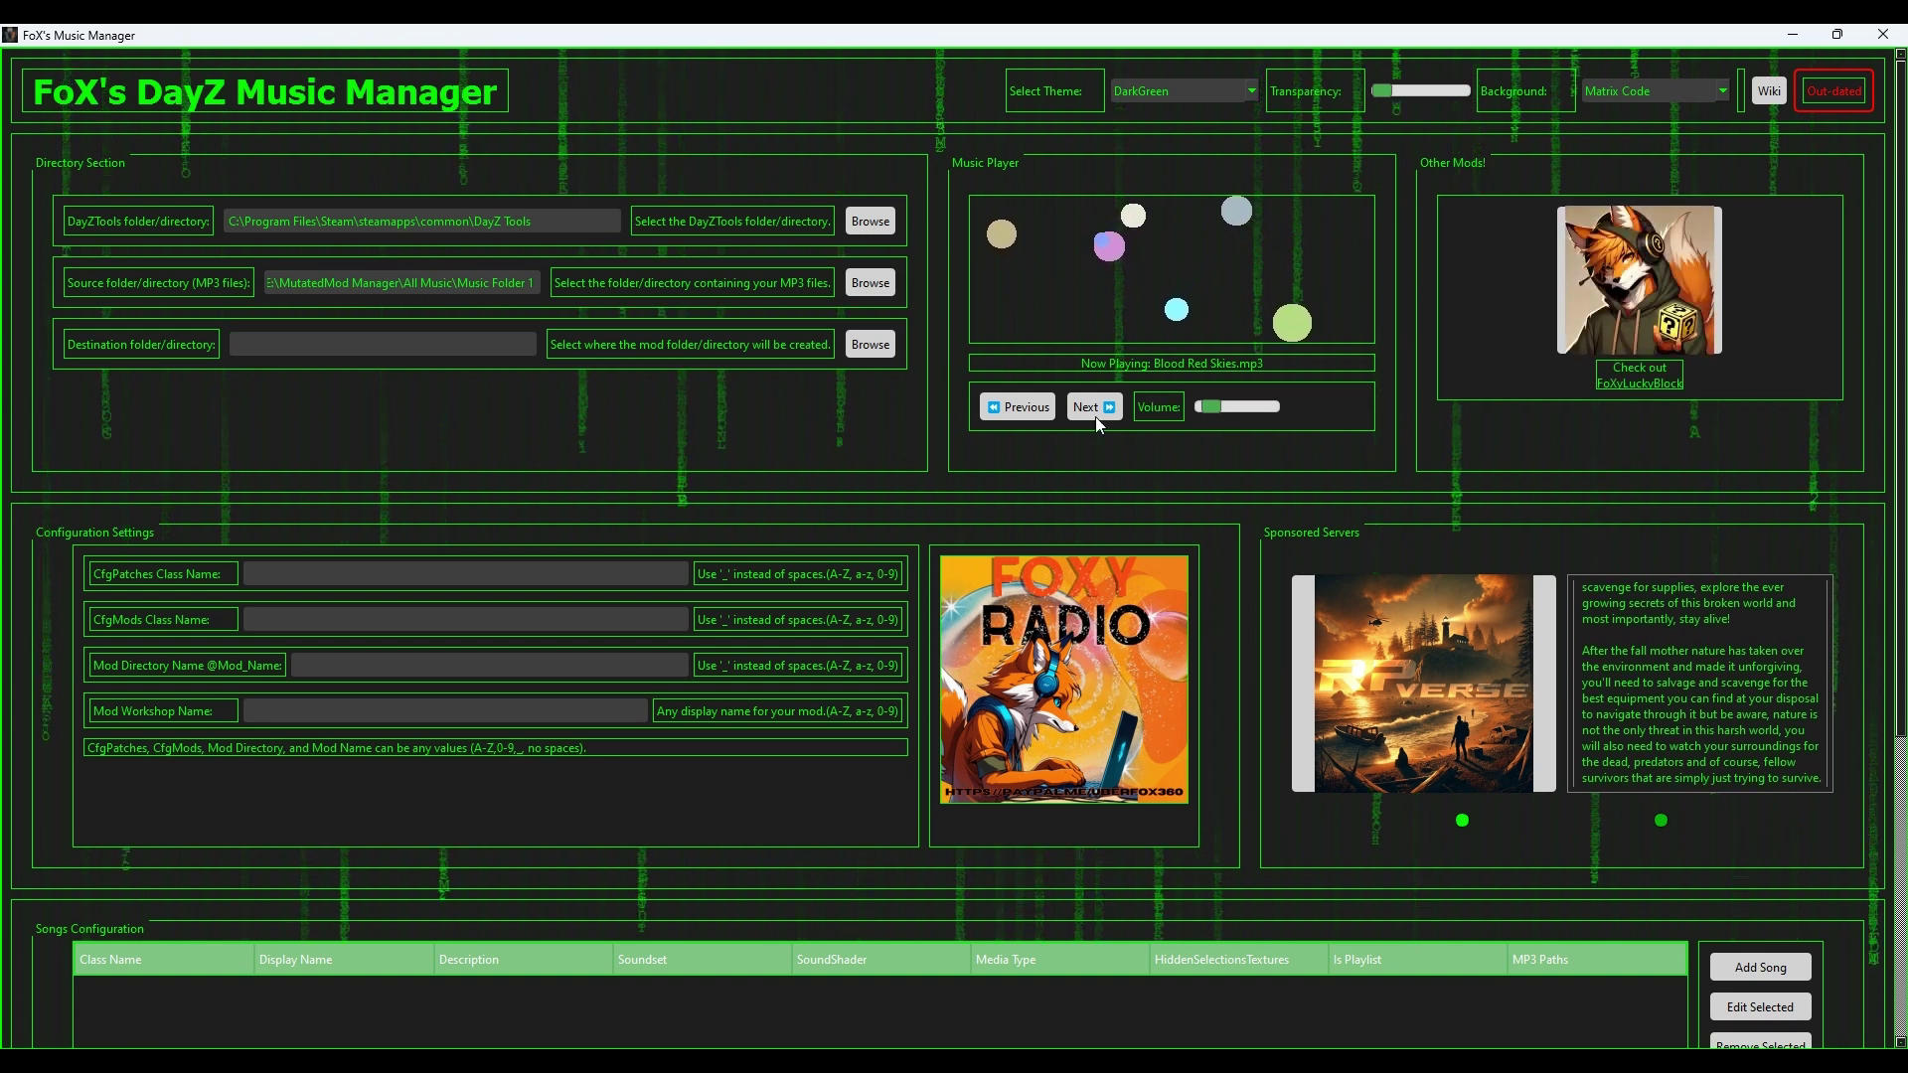
Step: Turn the playback volume down slightly and skip through the tracks to Fury Unleashed
{"action": "left_click", "coordinate": [1220, 405]}
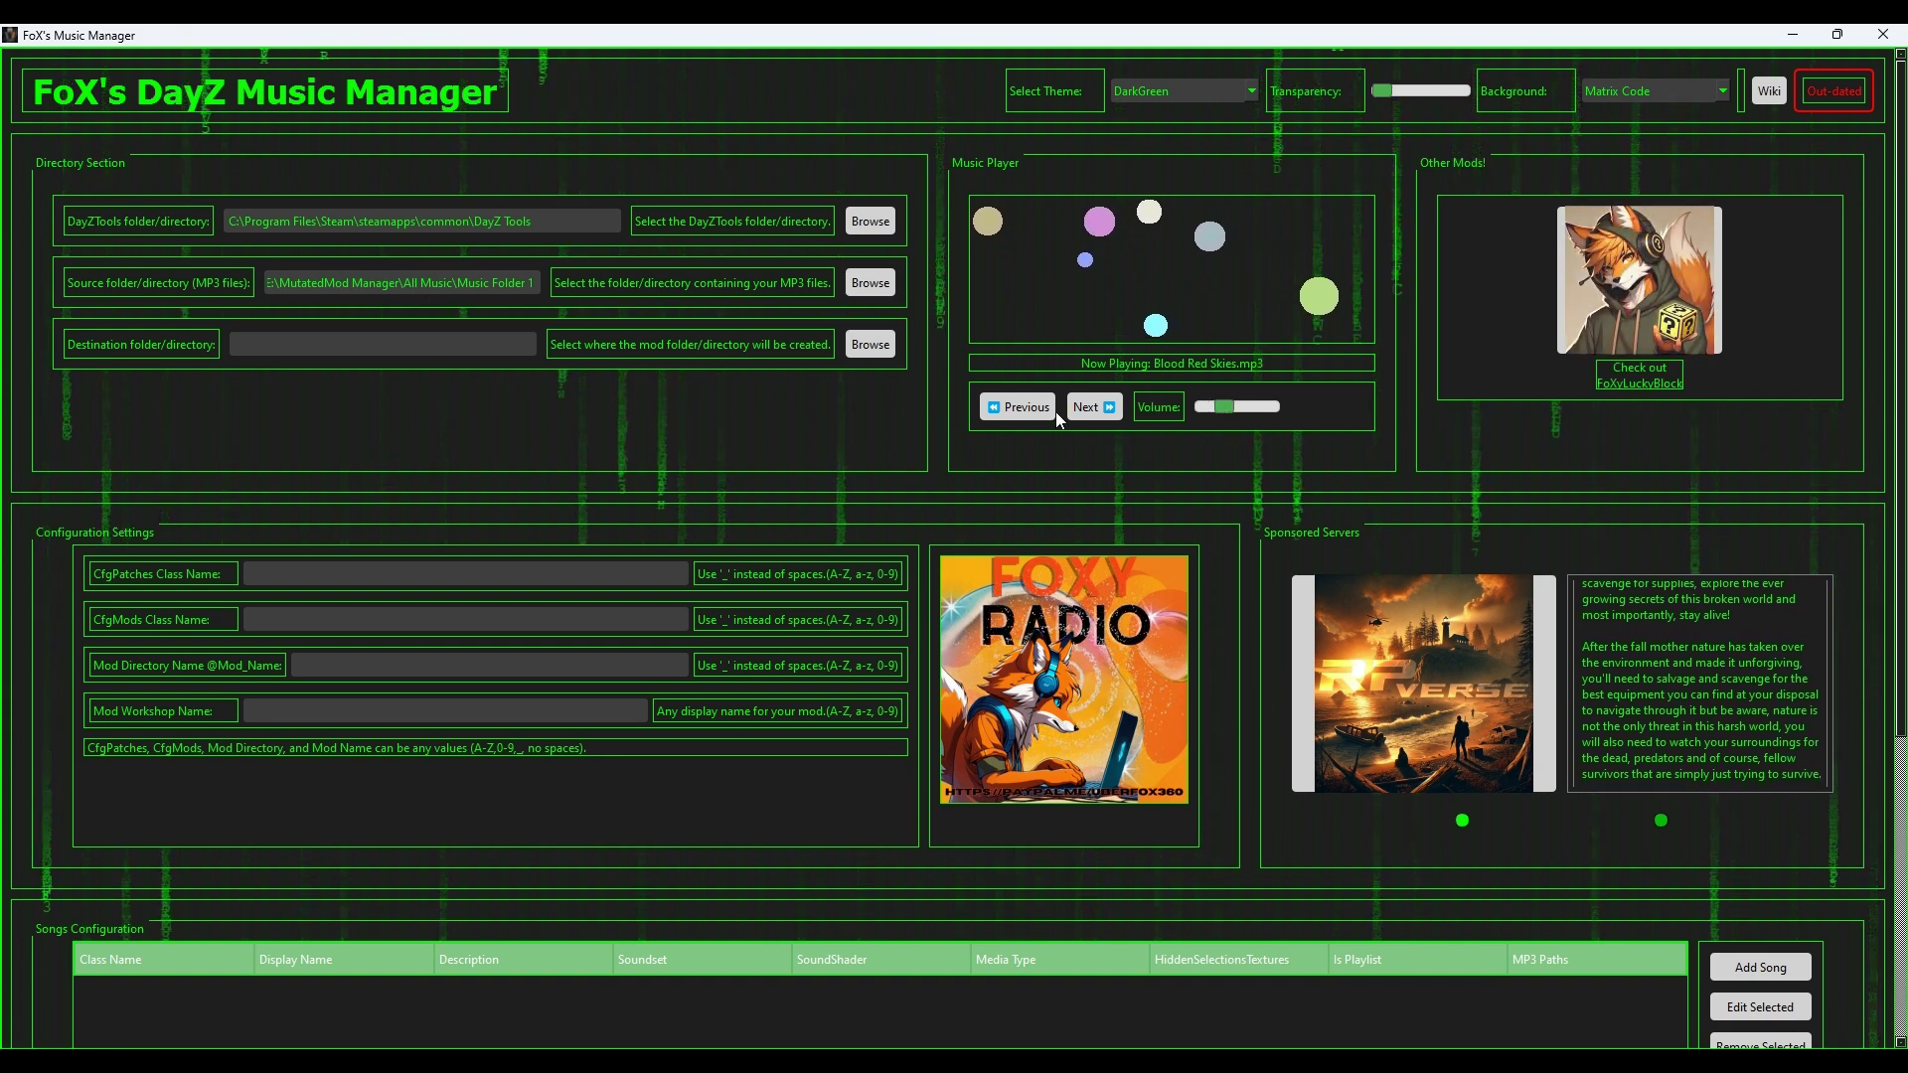
{"action": "left_click", "coordinate": [1206, 410]}
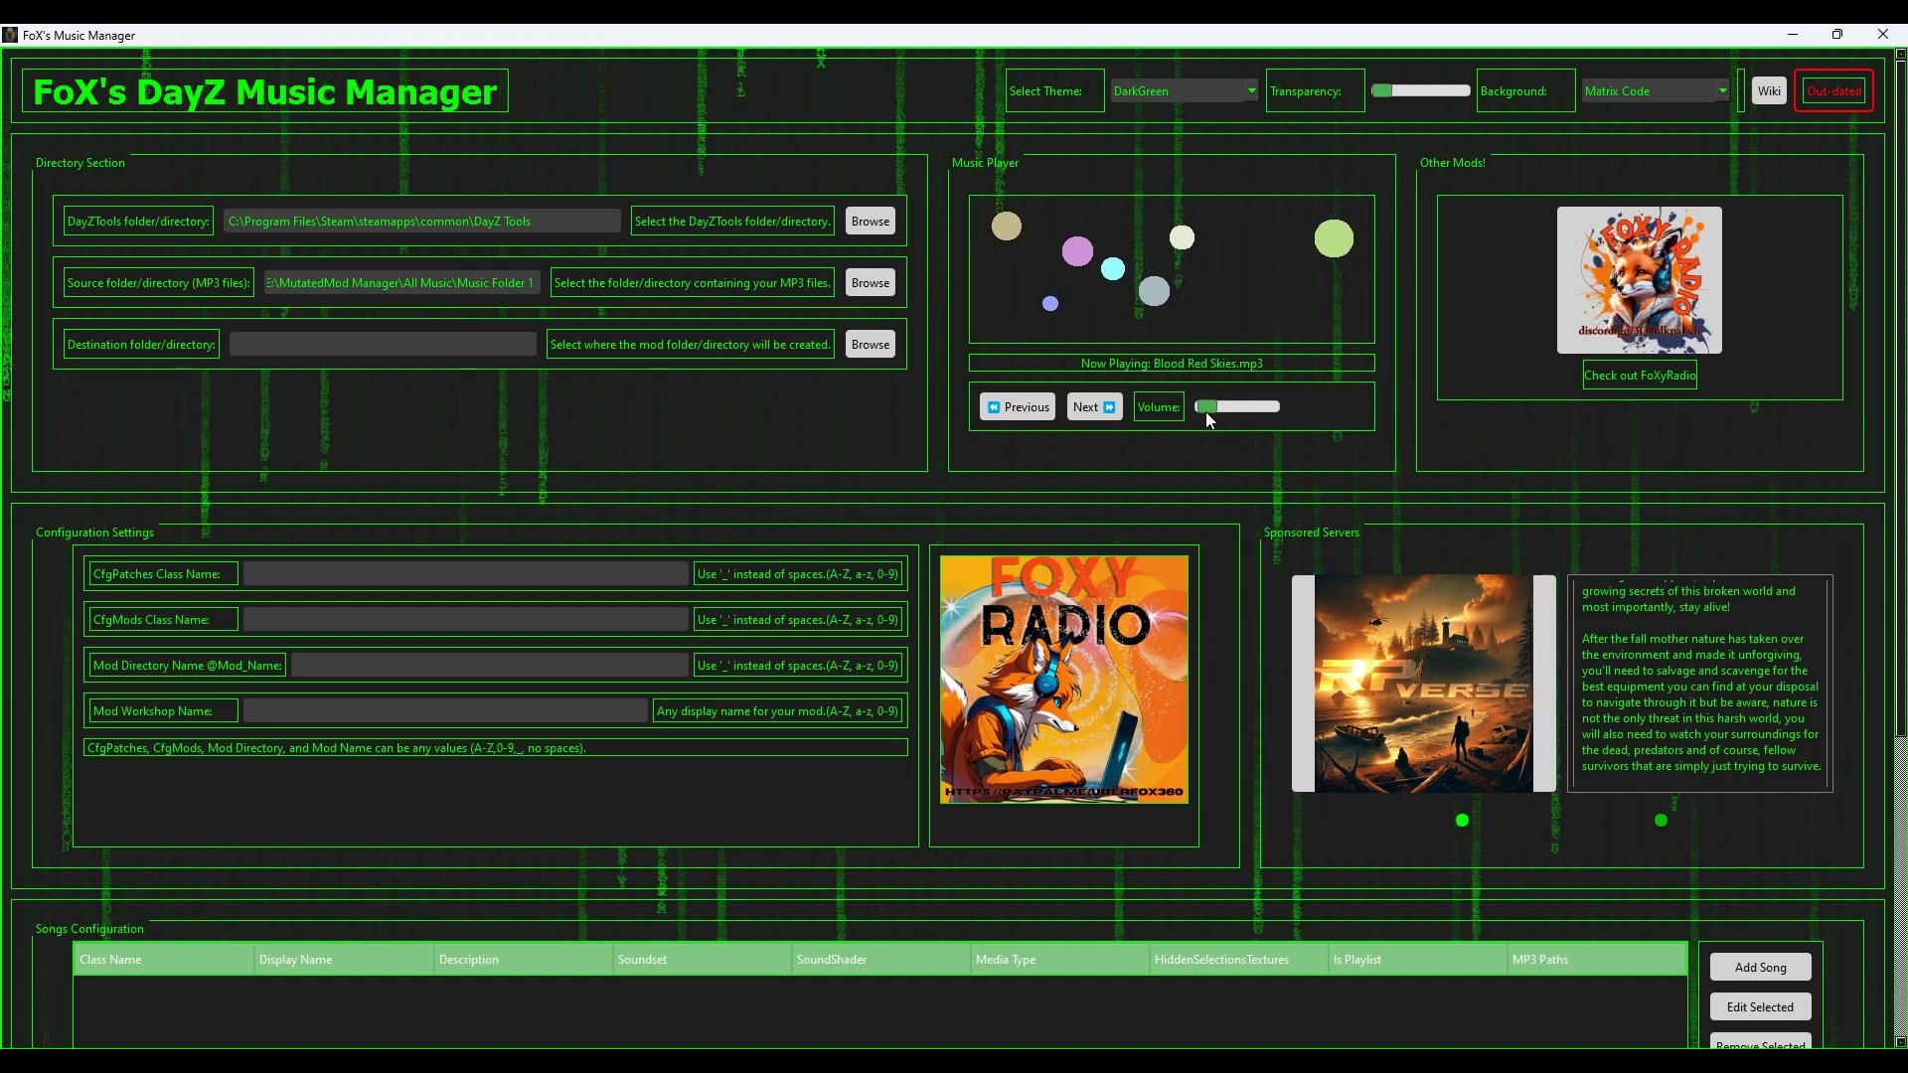
{"action": "left_click", "coordinate": [1091, 411]}
{"action": "left_click", "coordinate": [1091, 411]}
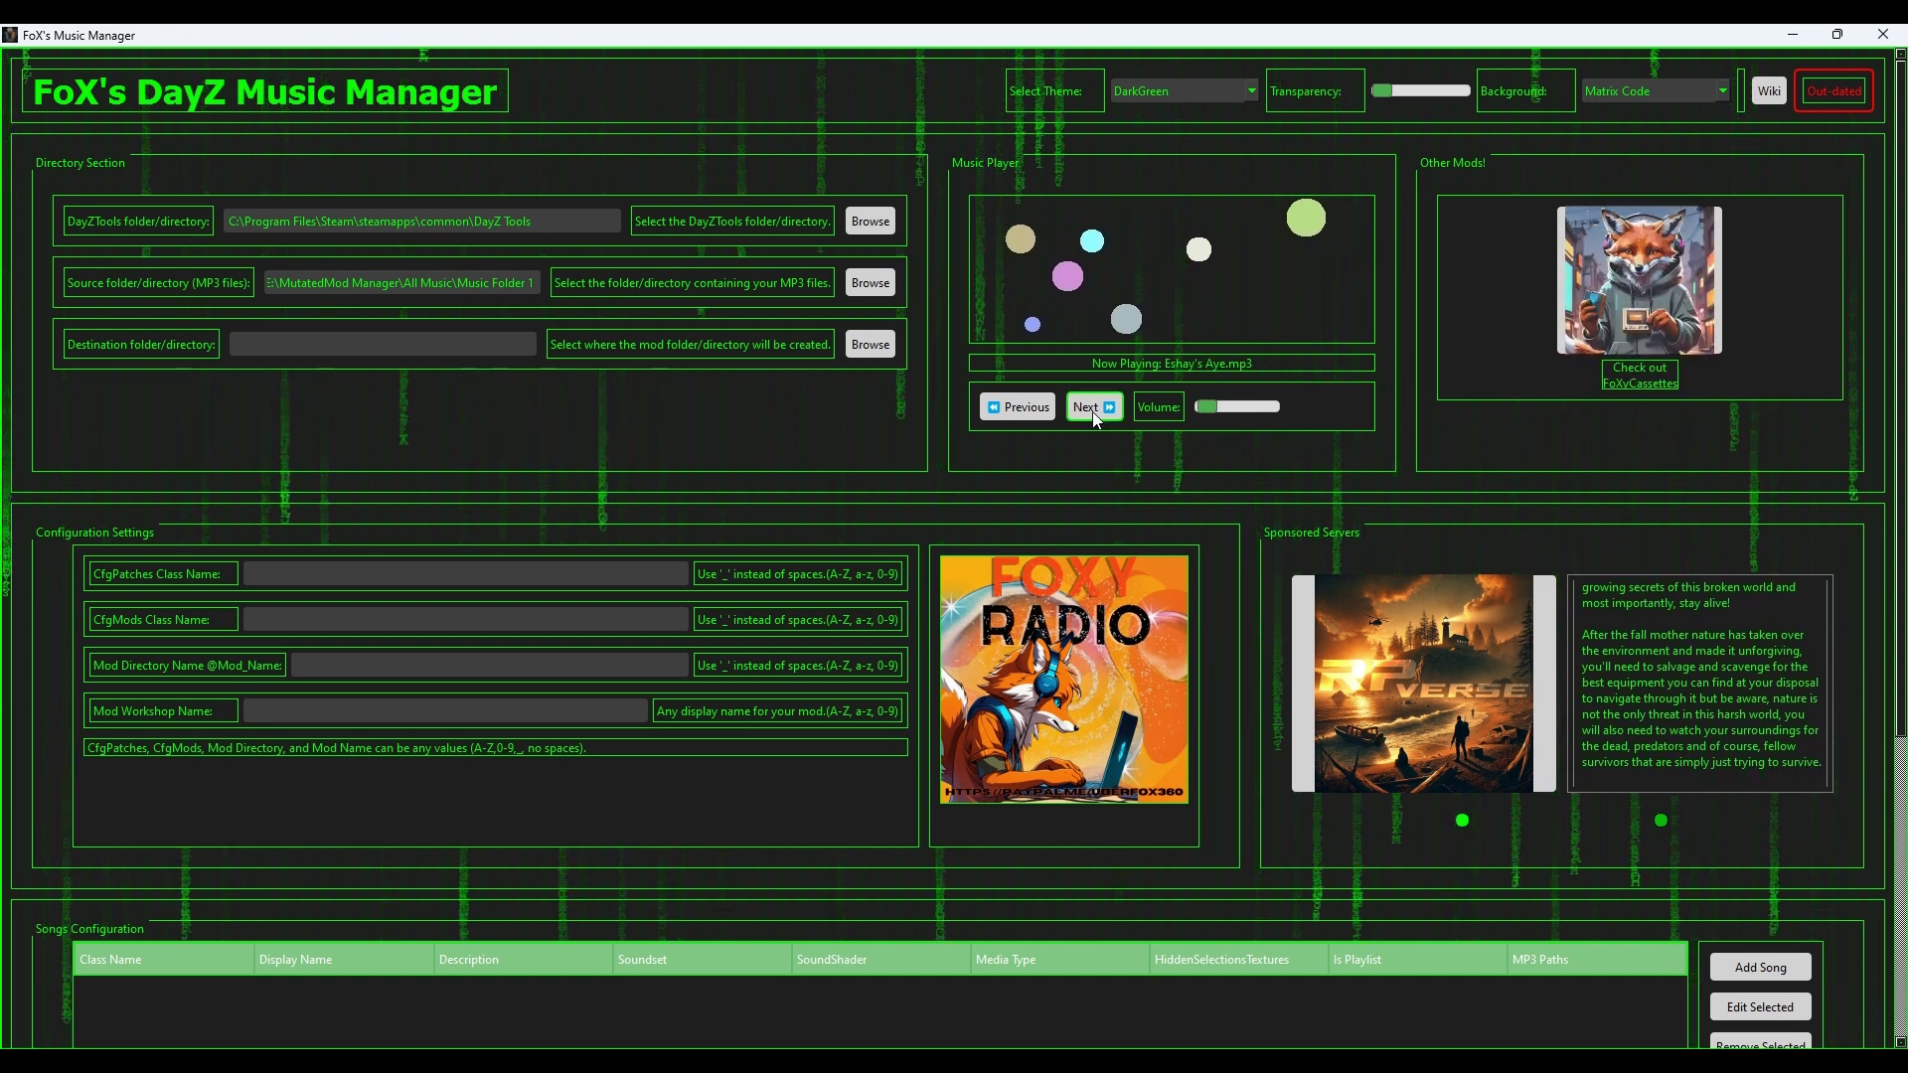
{"action": "left_click", "coordinate": [1093, 409]}
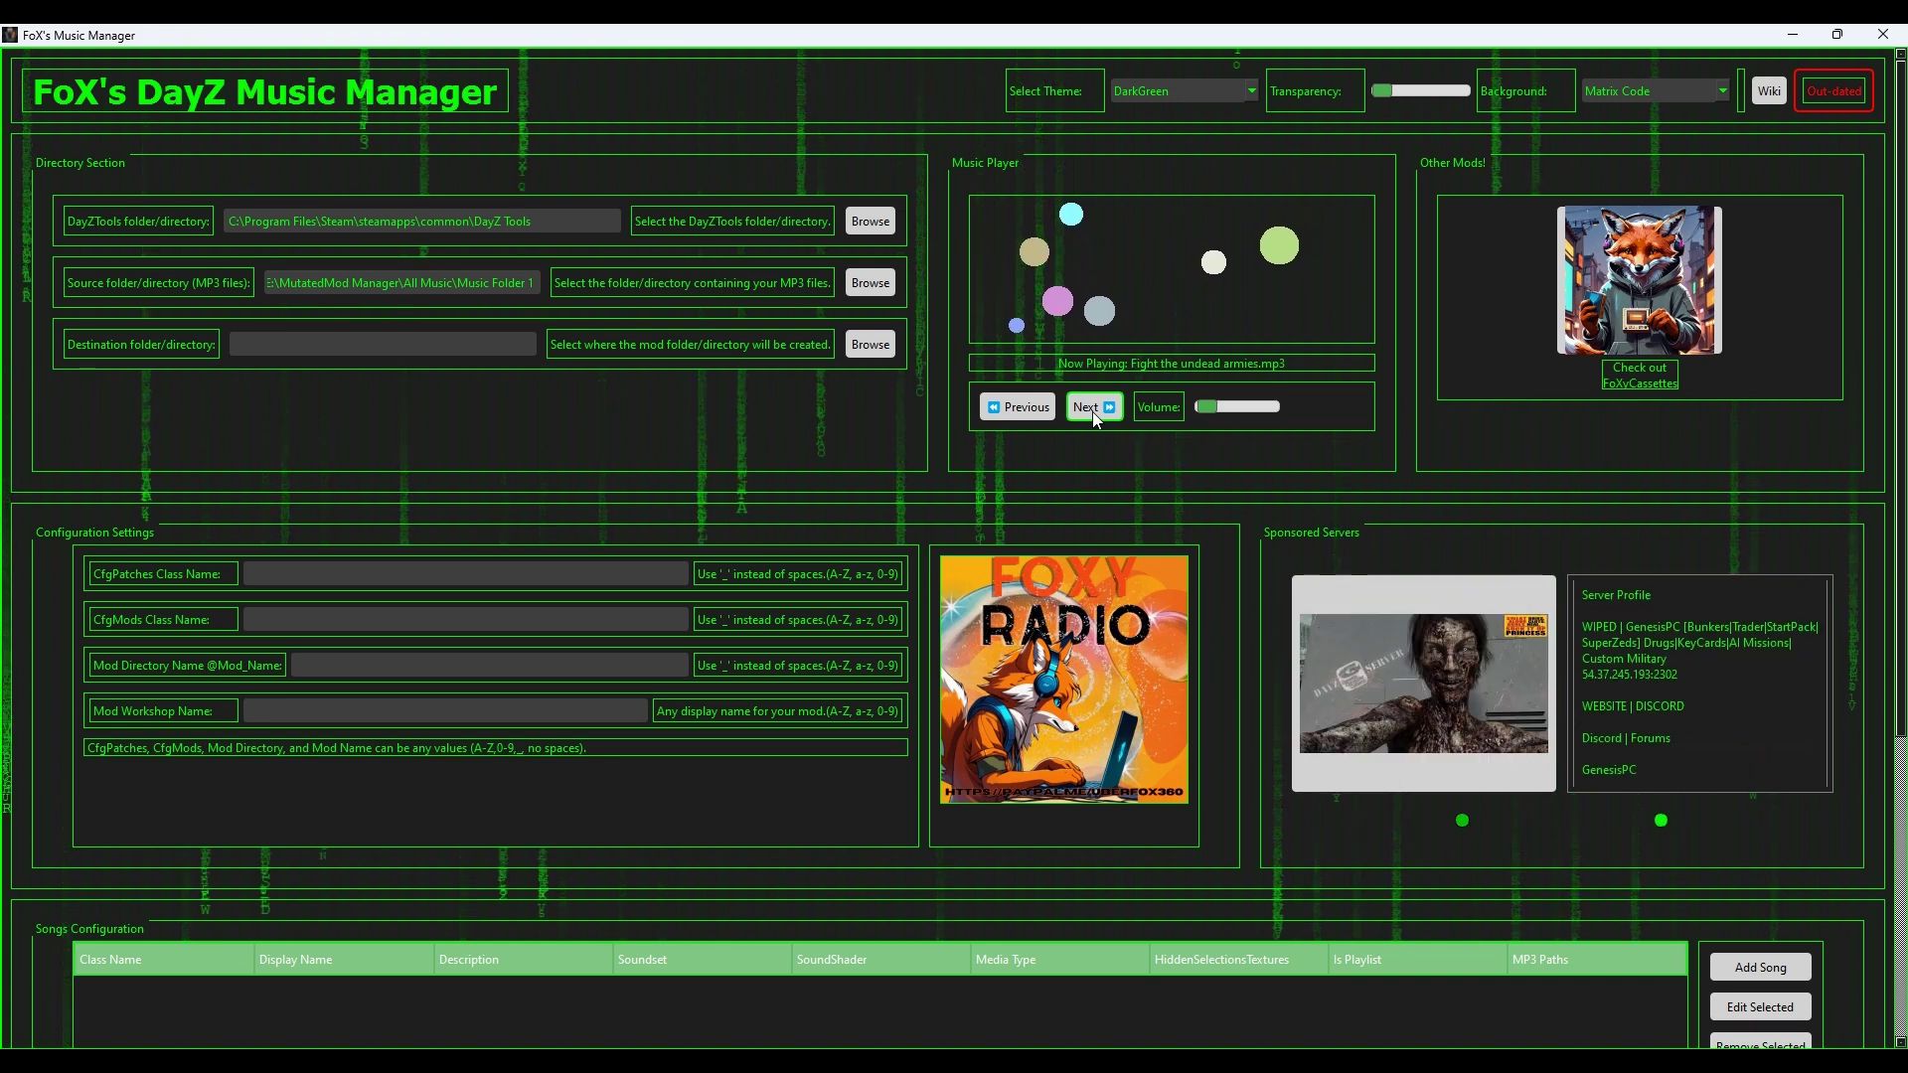
{"action": "left_click", "coordinate": [1093, 409]}
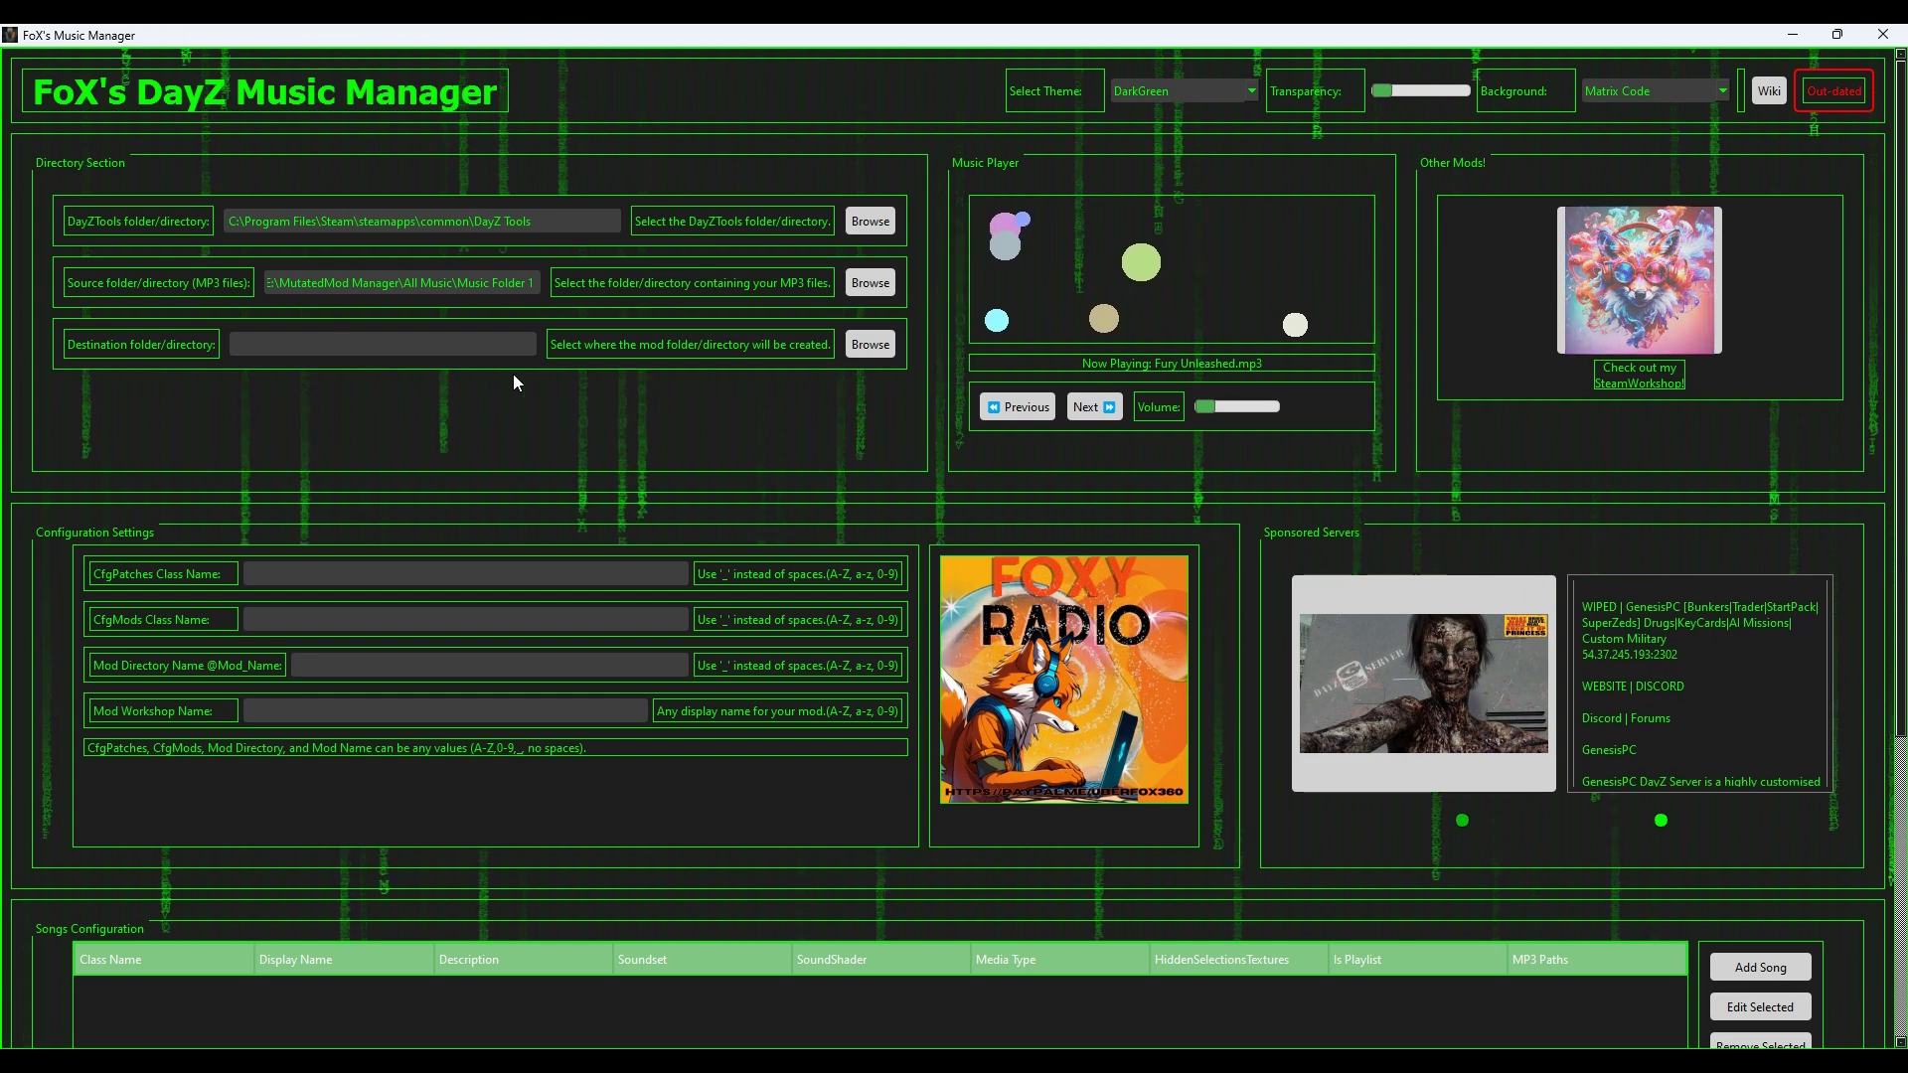
Step: Set the Destination folder to E:\MutatedMod Manager\Output Folder
{"action": "left_click", "coordinate": [866, 344]}
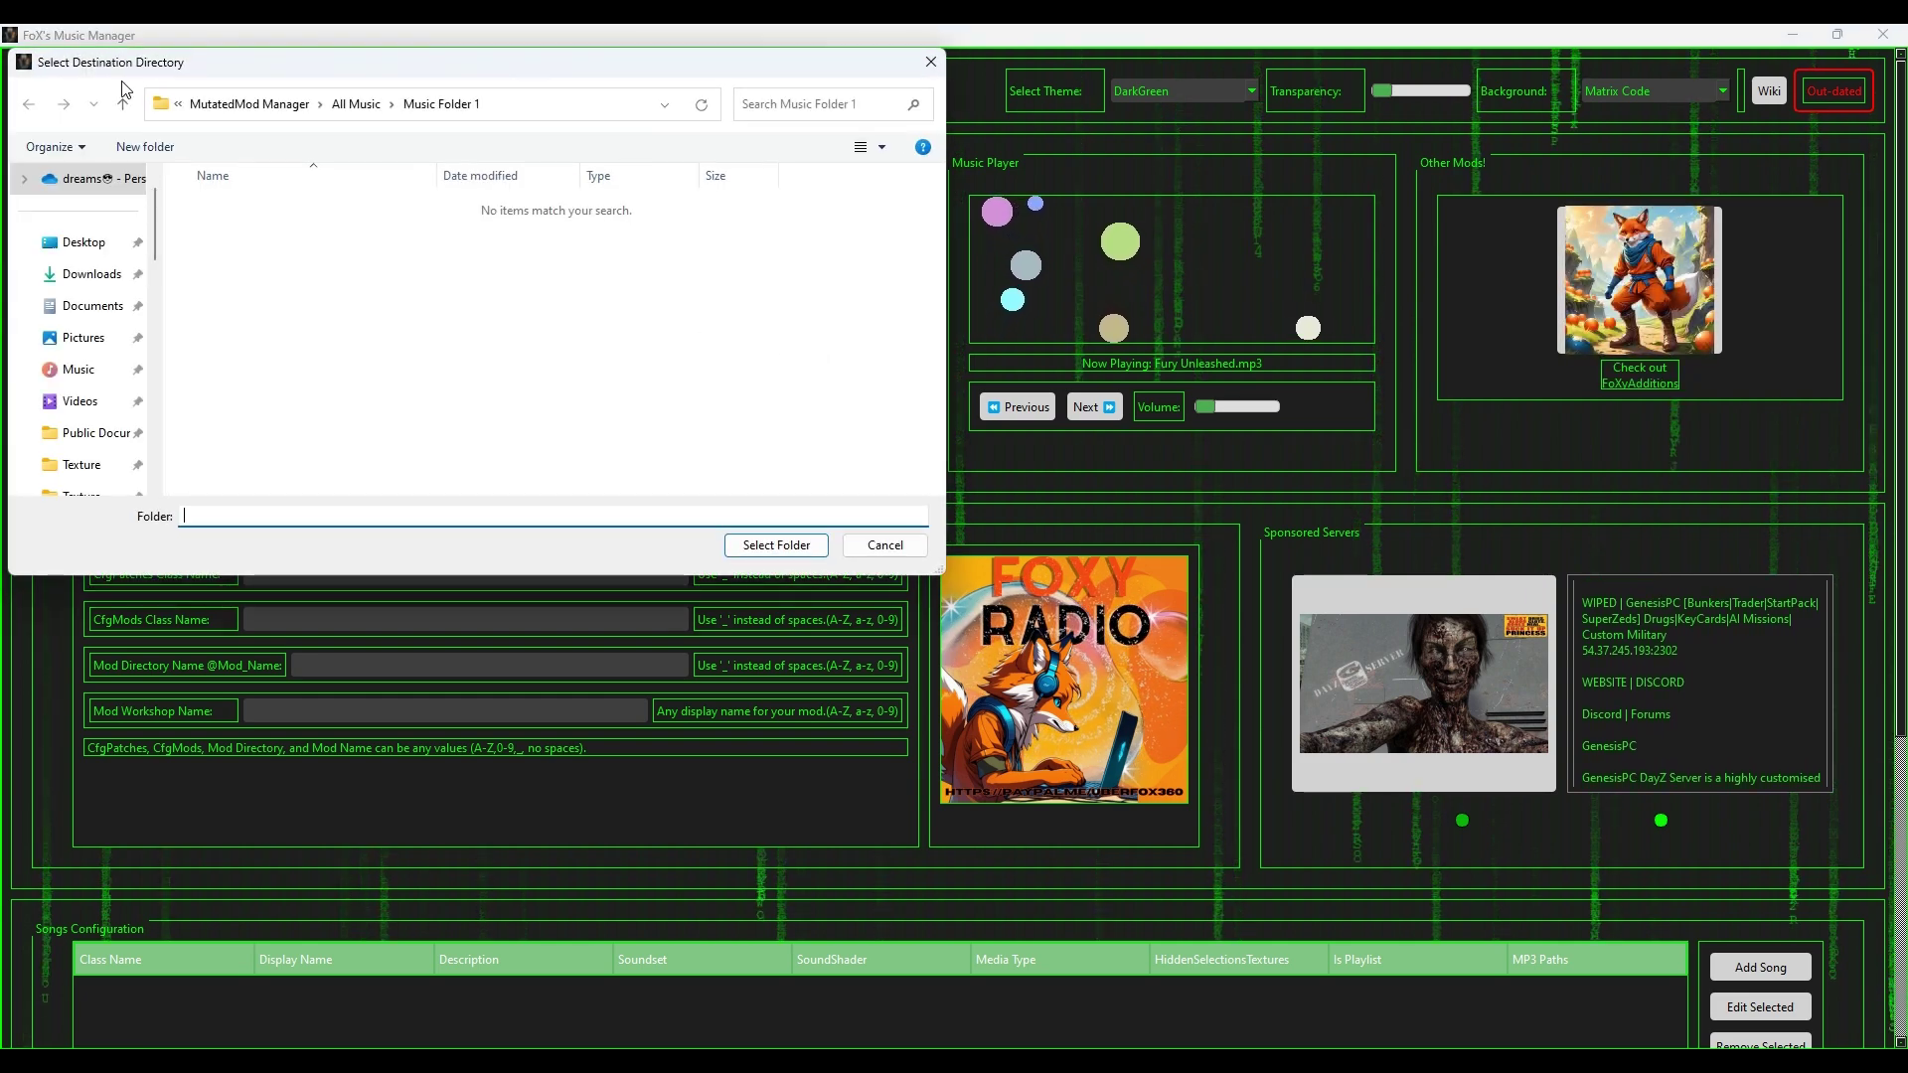
{"action": "left_click", "coordinate": [266, 112]}
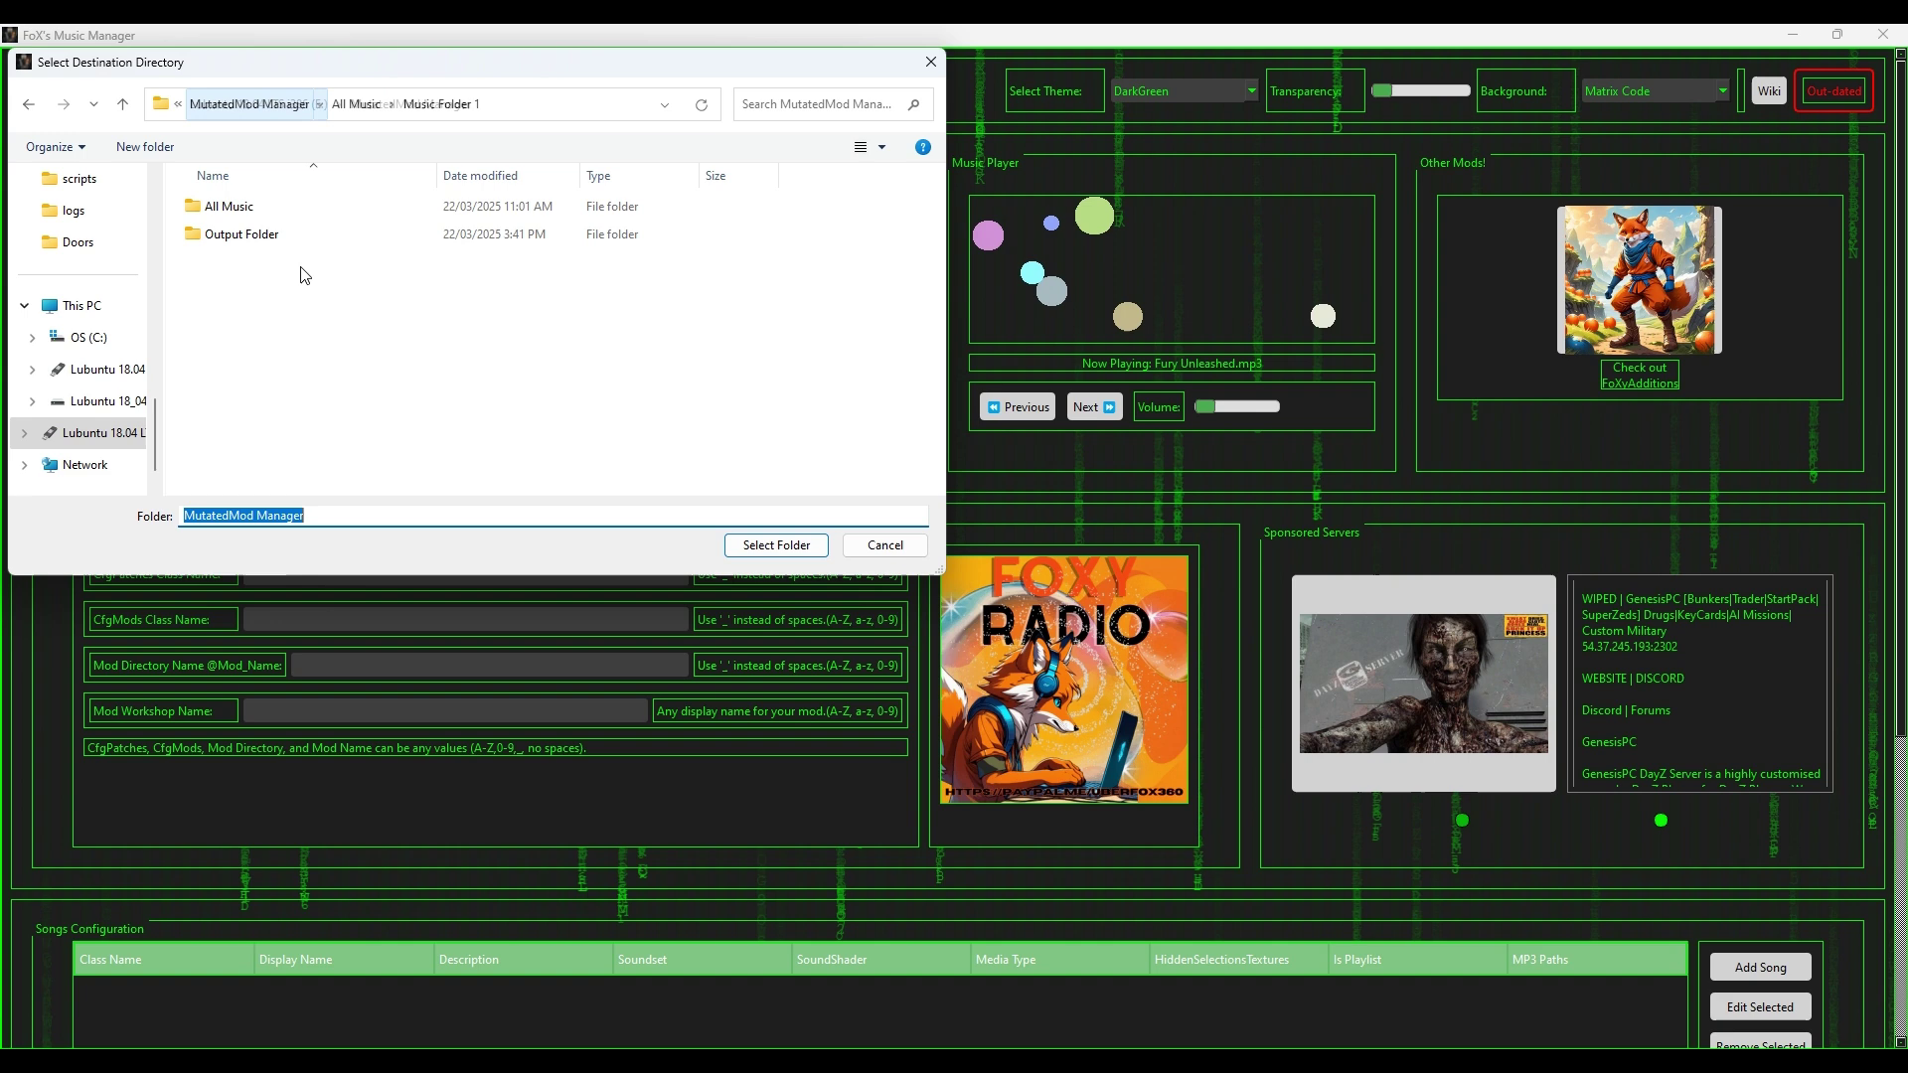
{"action": "double_click", "coordinate": [268, 235]}
{"action": "left_click", "coordinate": [776, 545]}
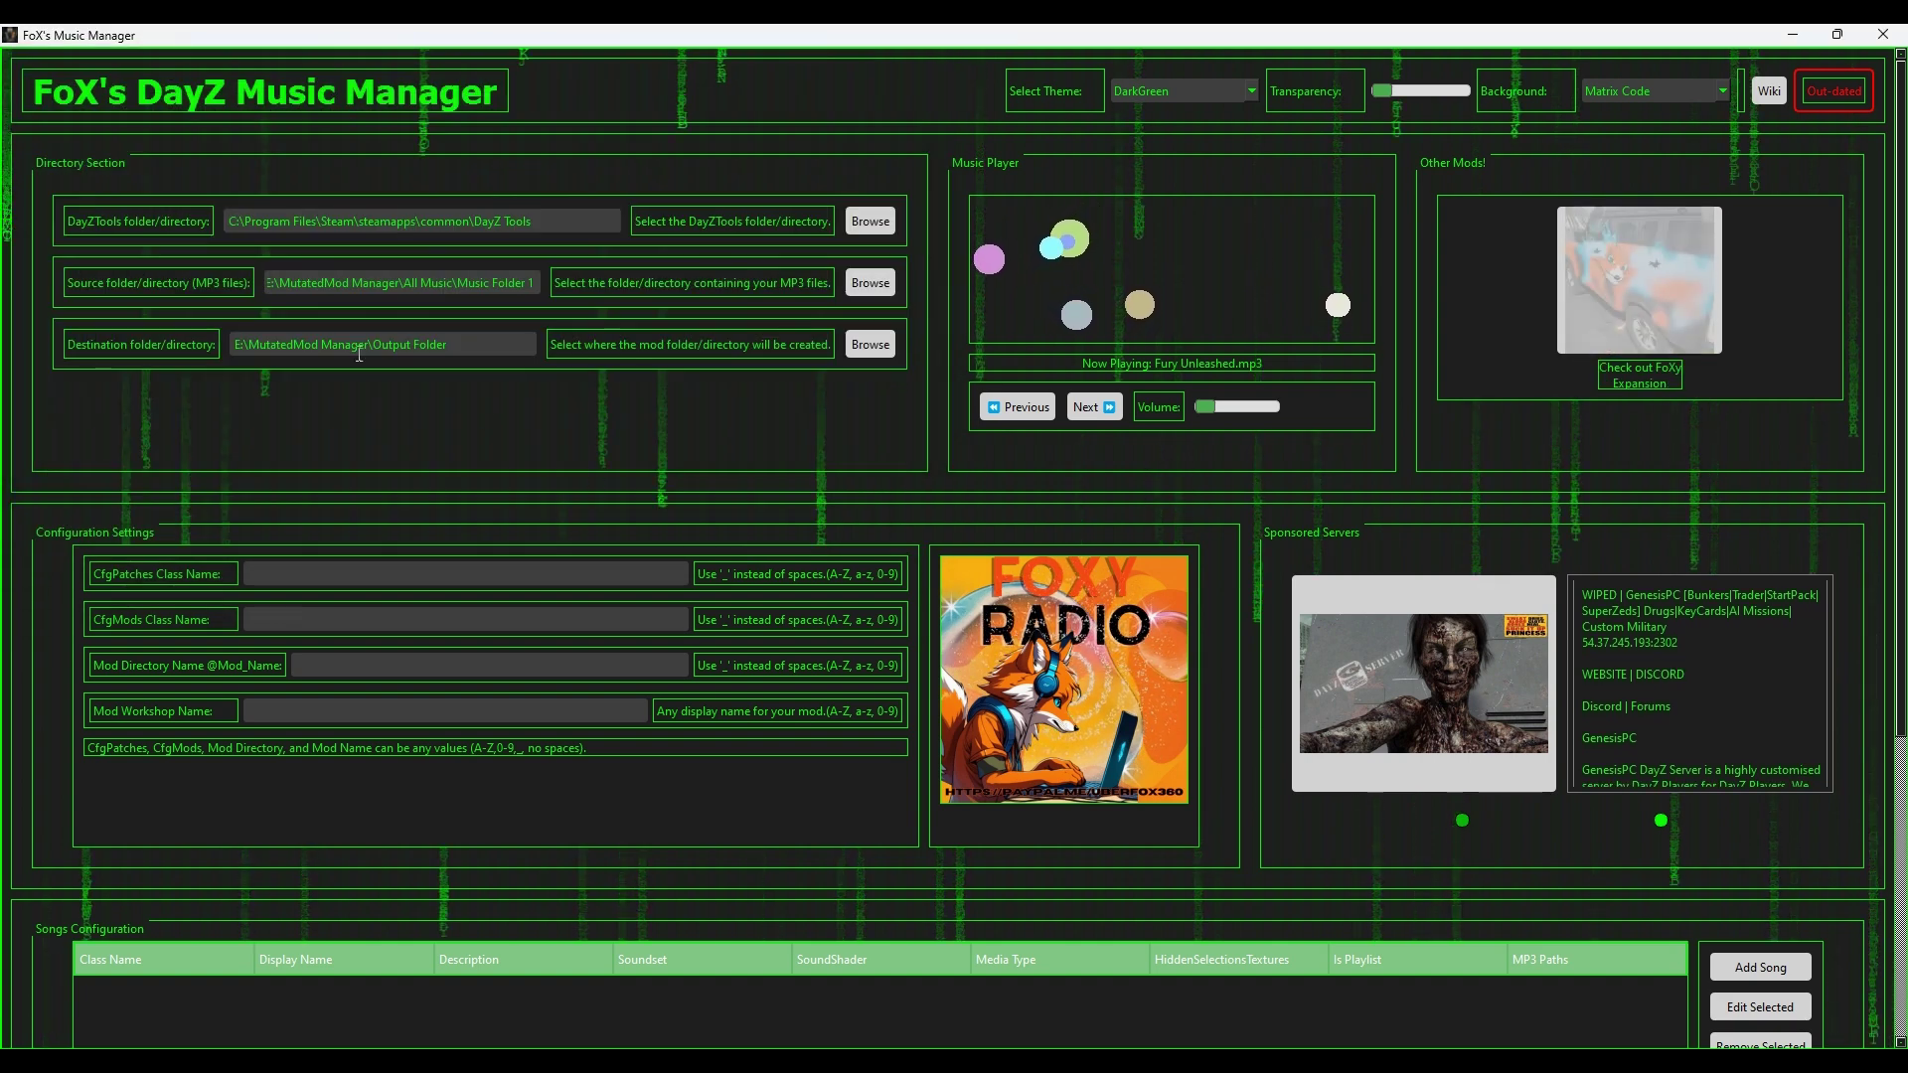
Step: Enter MutatedMusicPack as the CfgPatches class name and copy it into CfgMods and Mod Directory Name
{"action": "left_click", "coordinate": [392, 572]}
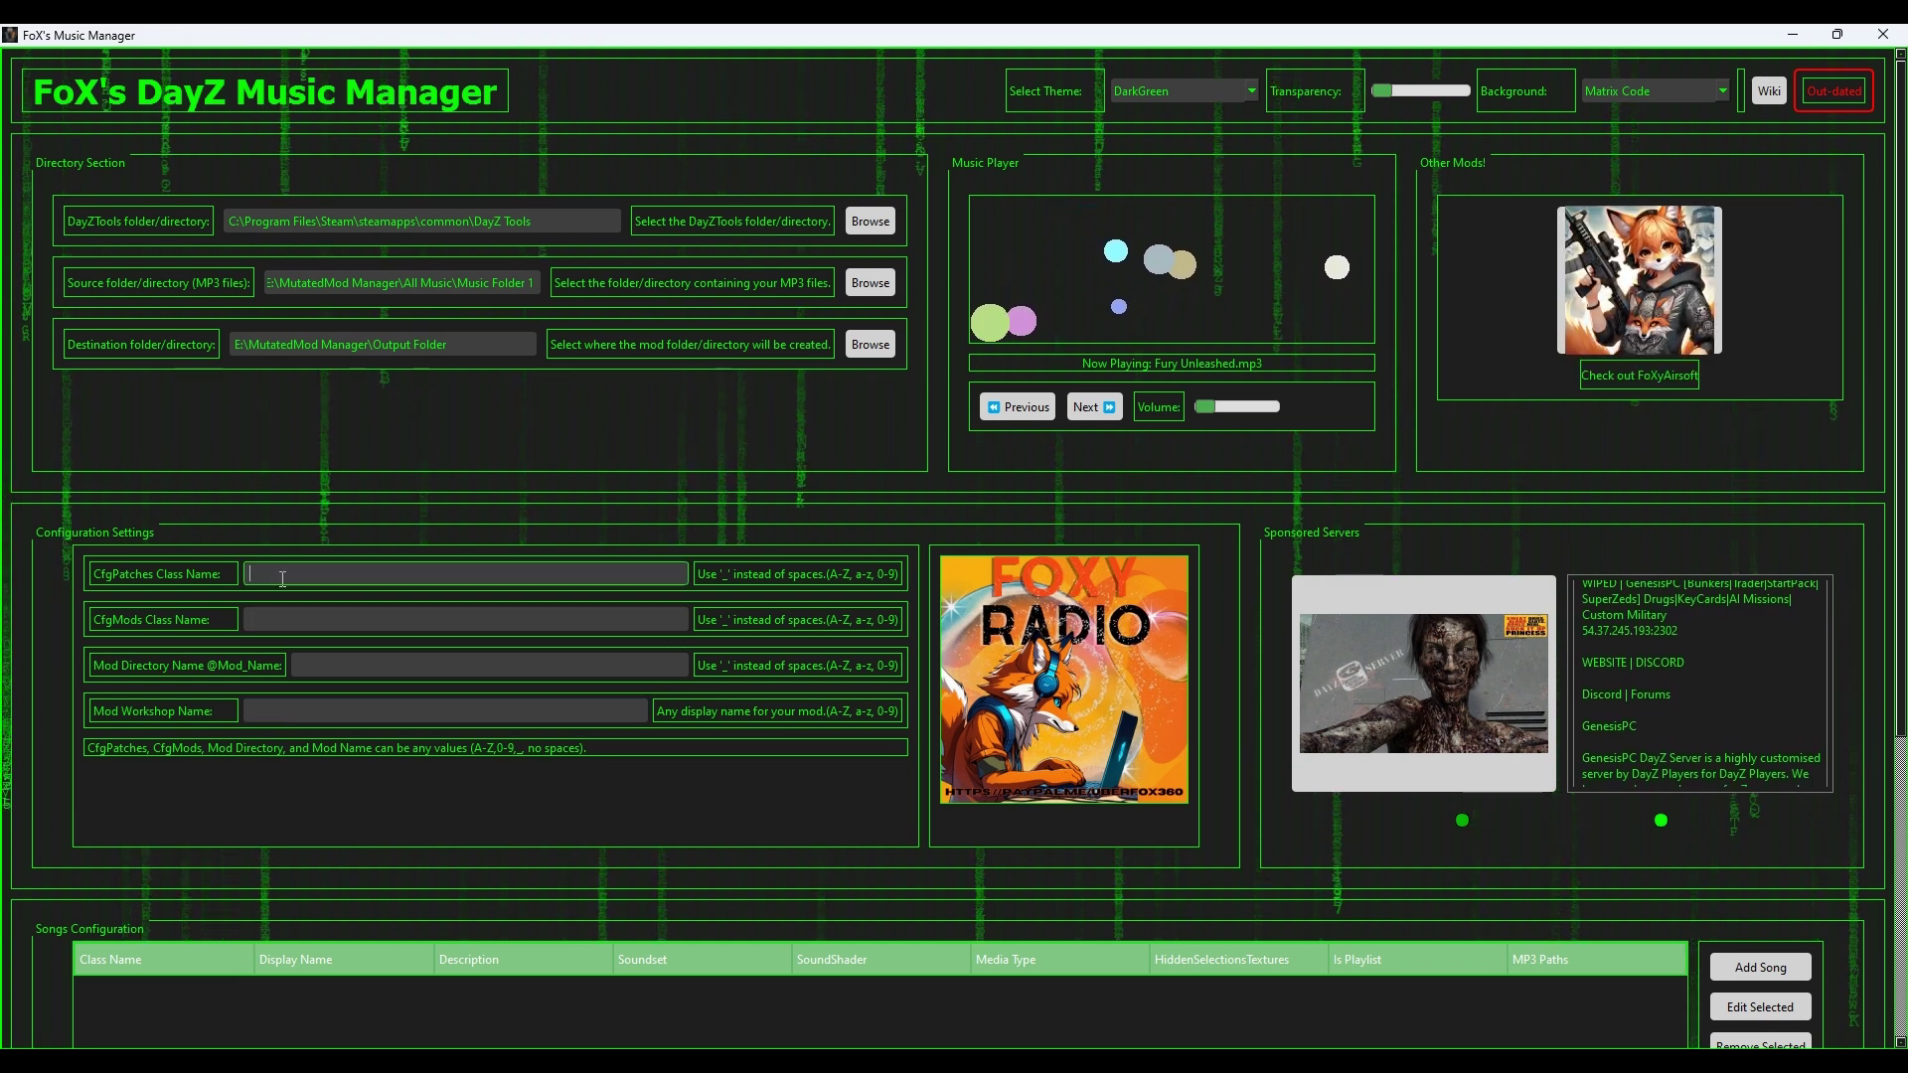
{"action": "type", "text": "t"}
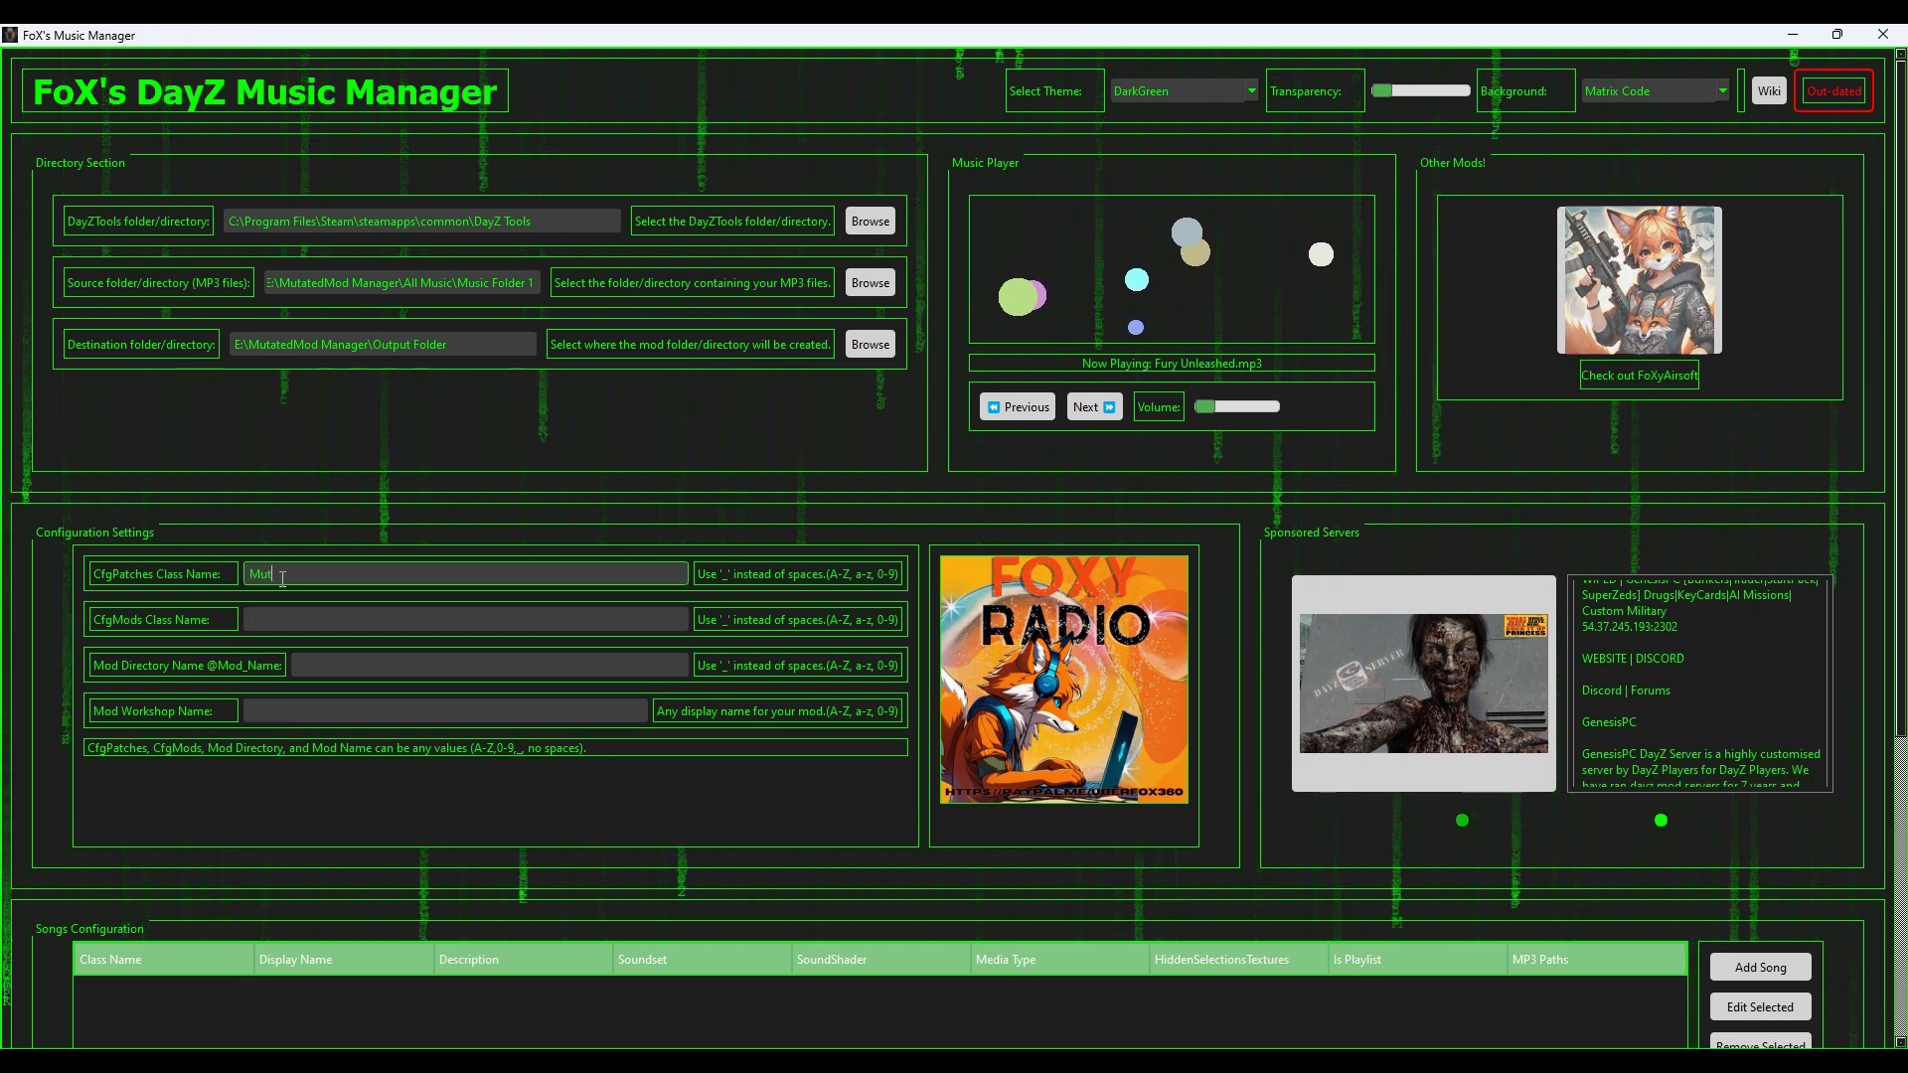
{"action": "type", "text": "atedMusic"}
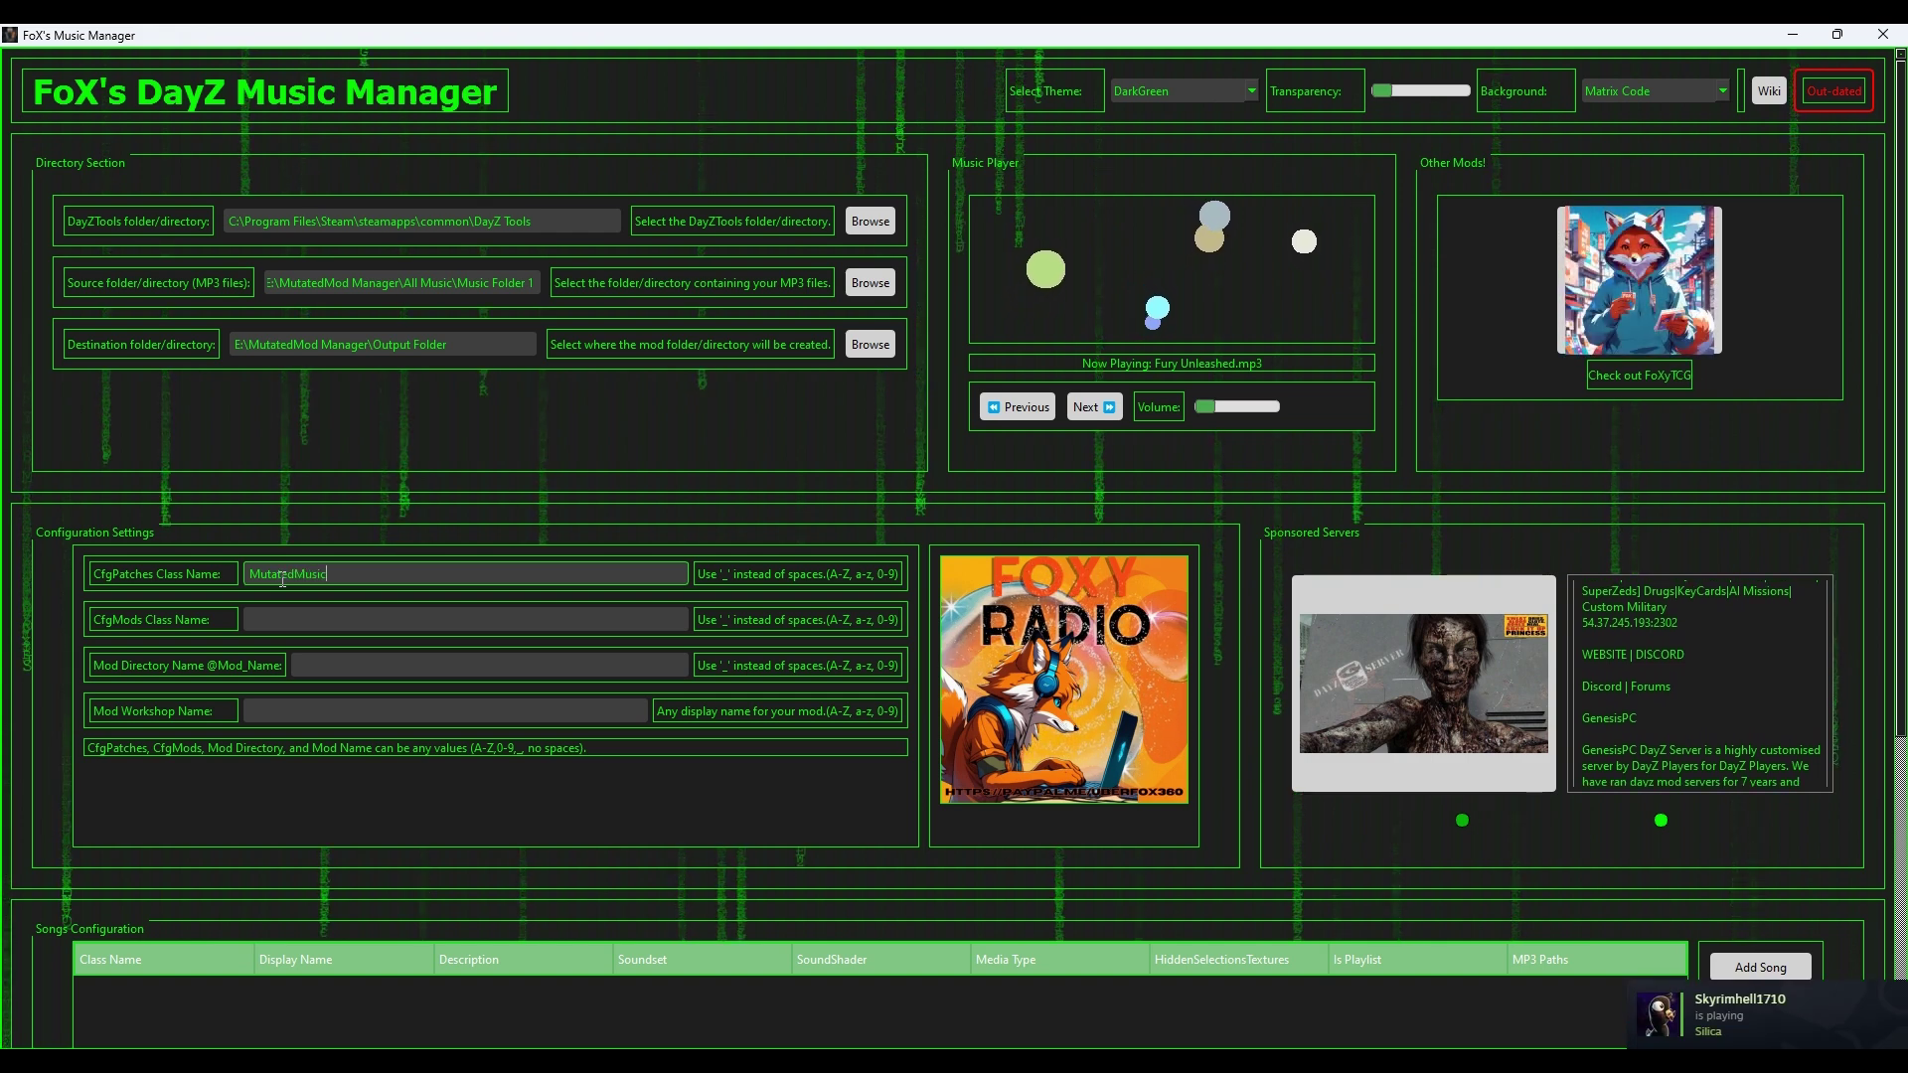
{"action": "type", "text": "P"}
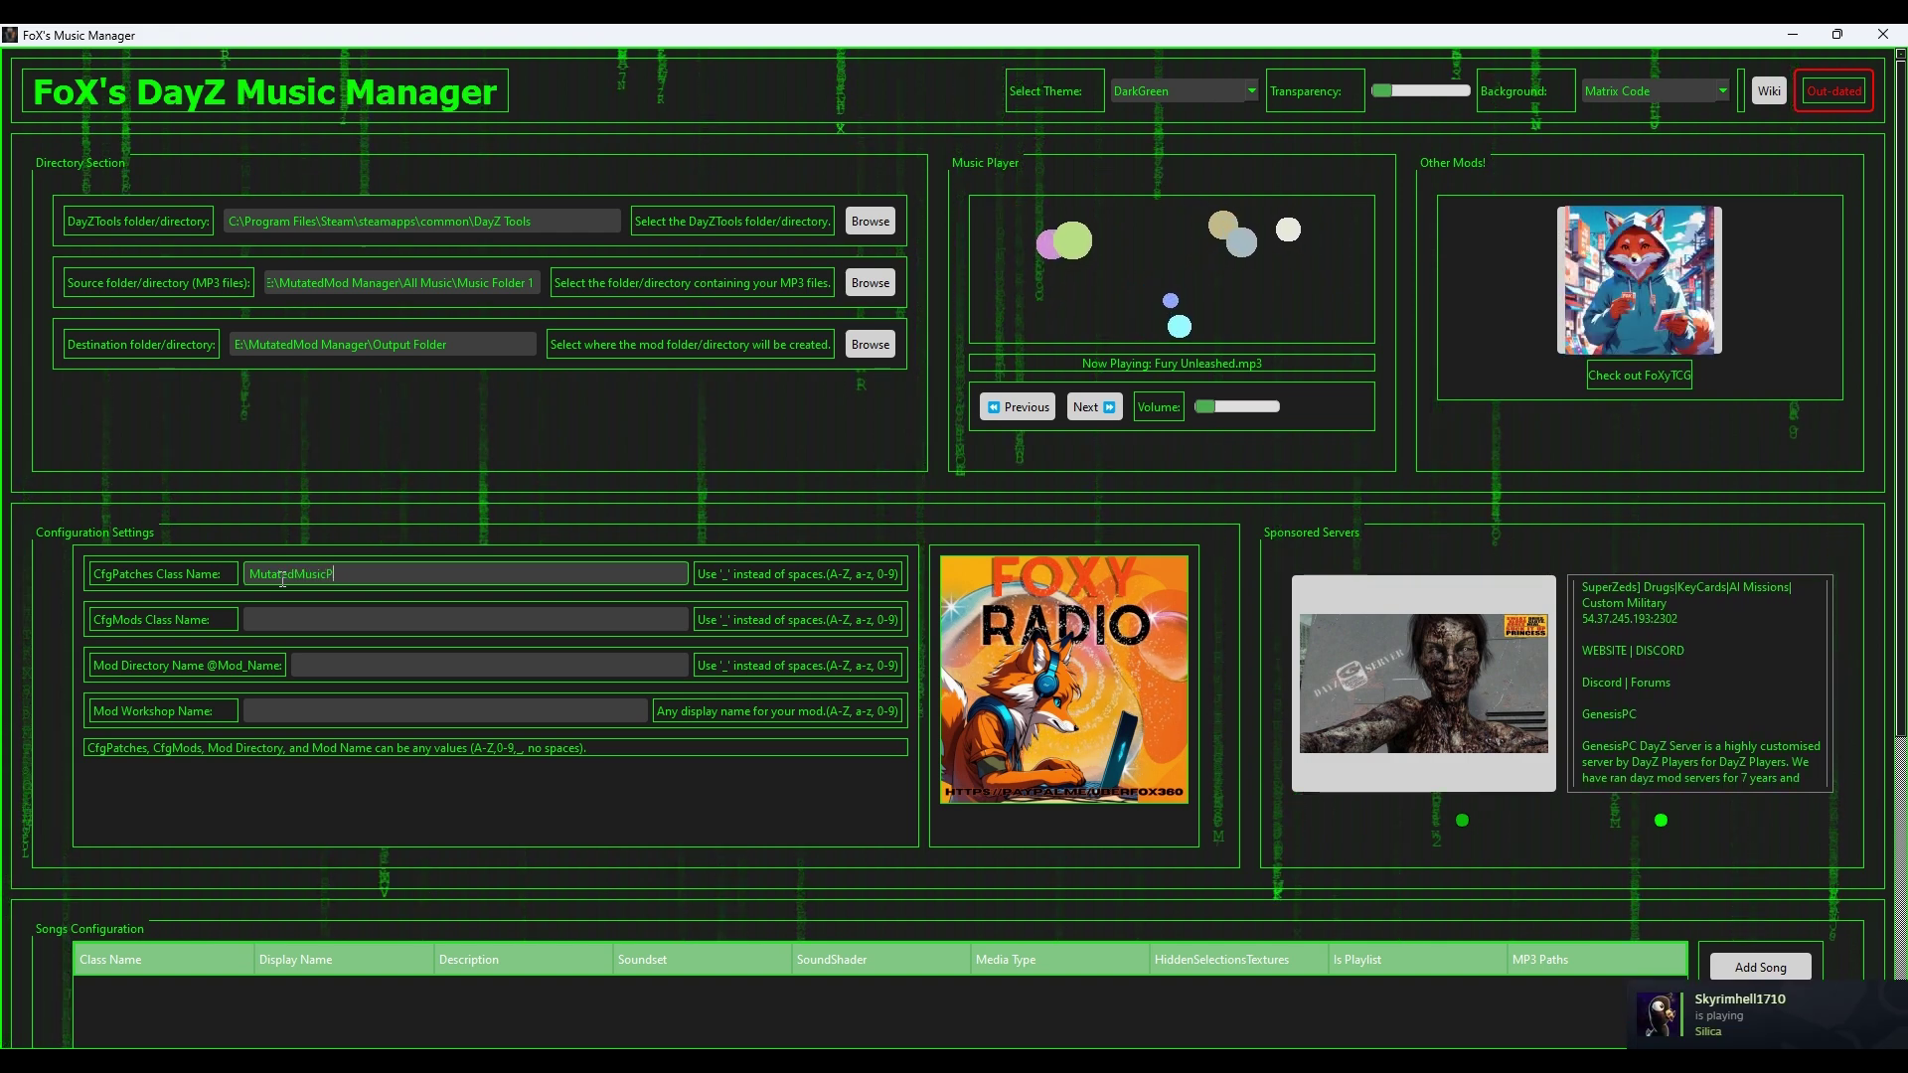
{"action": "type", "text": "ack"}
{"action": "double_click", "coordinate": [283, 580]}
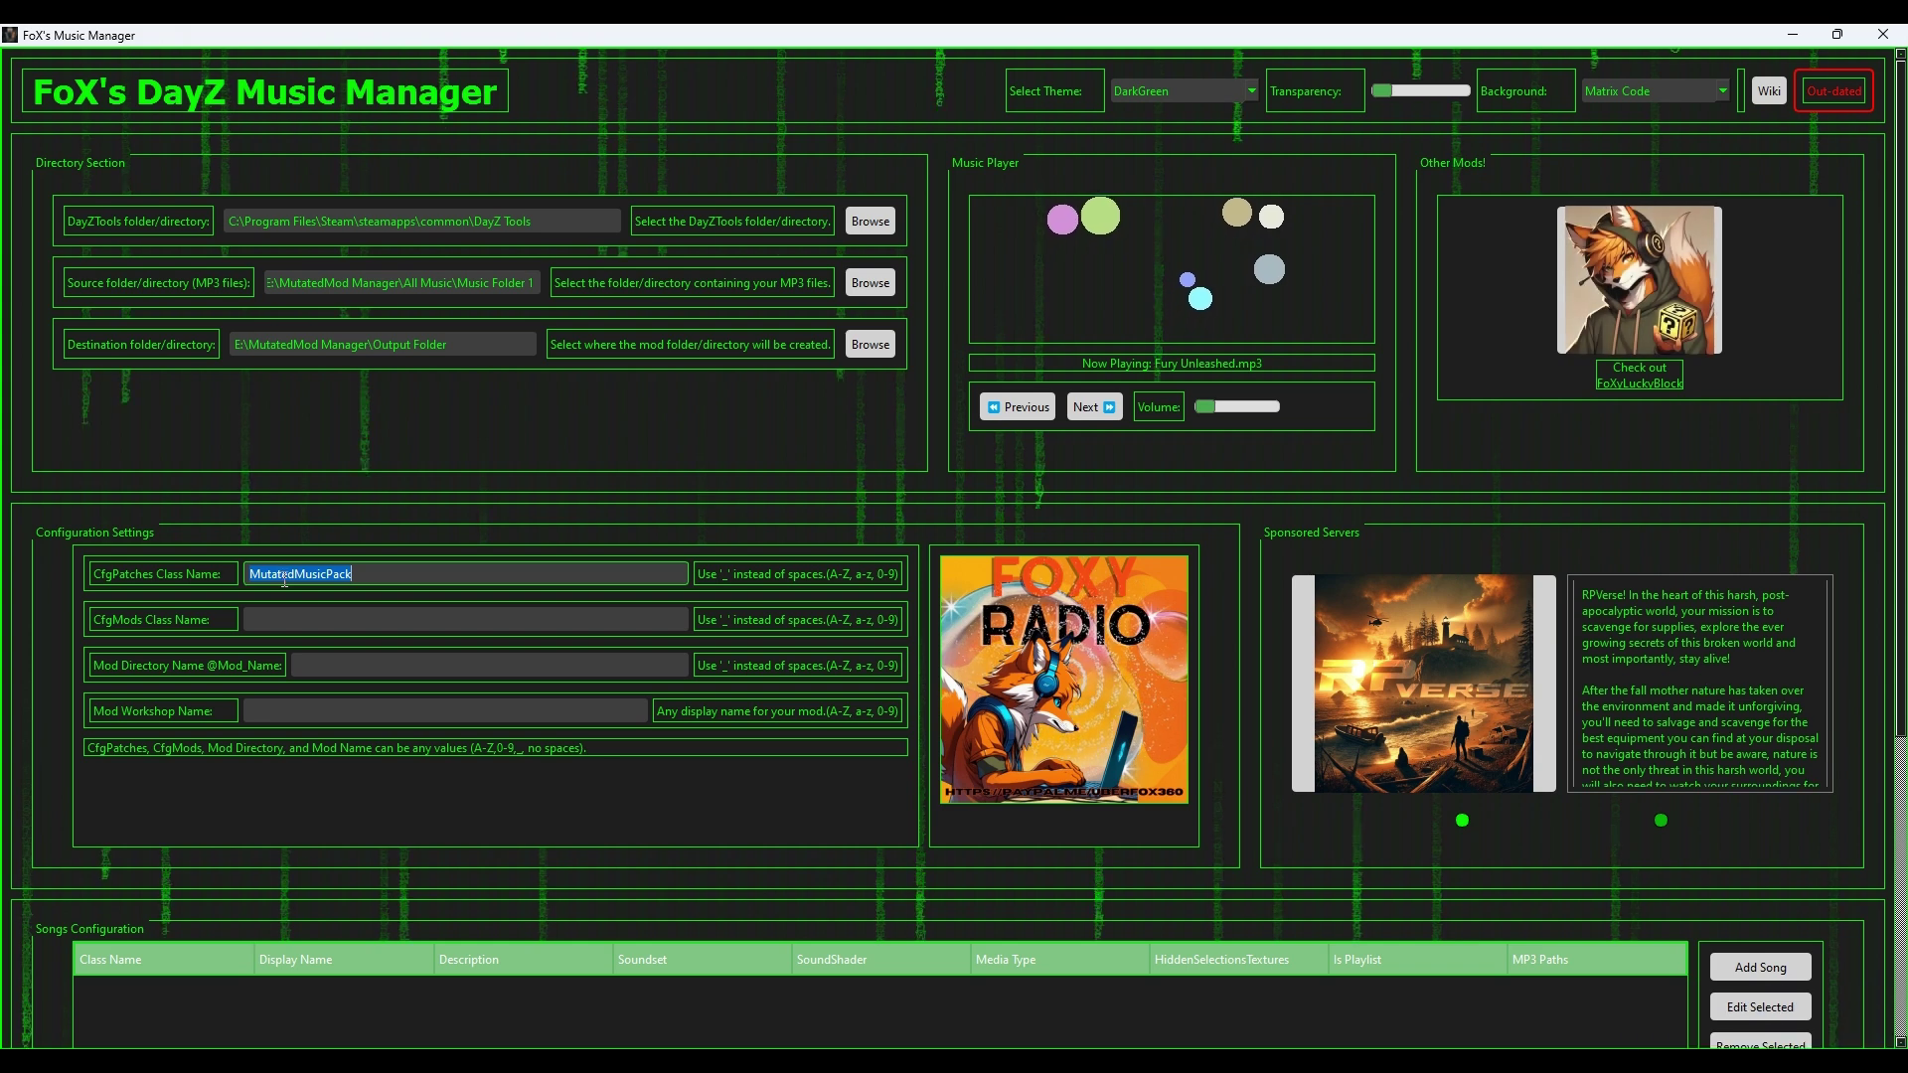
{"action": "key", "text": "ctrl+c"}
{"action": "left_click", "coordinate": [407, 619]}
{"action": "key", "text": "ctrl+v"}
{"action": "left_click", "coordinate": [407, 666]}
{"action": "key", "text": "ctrl+v"}
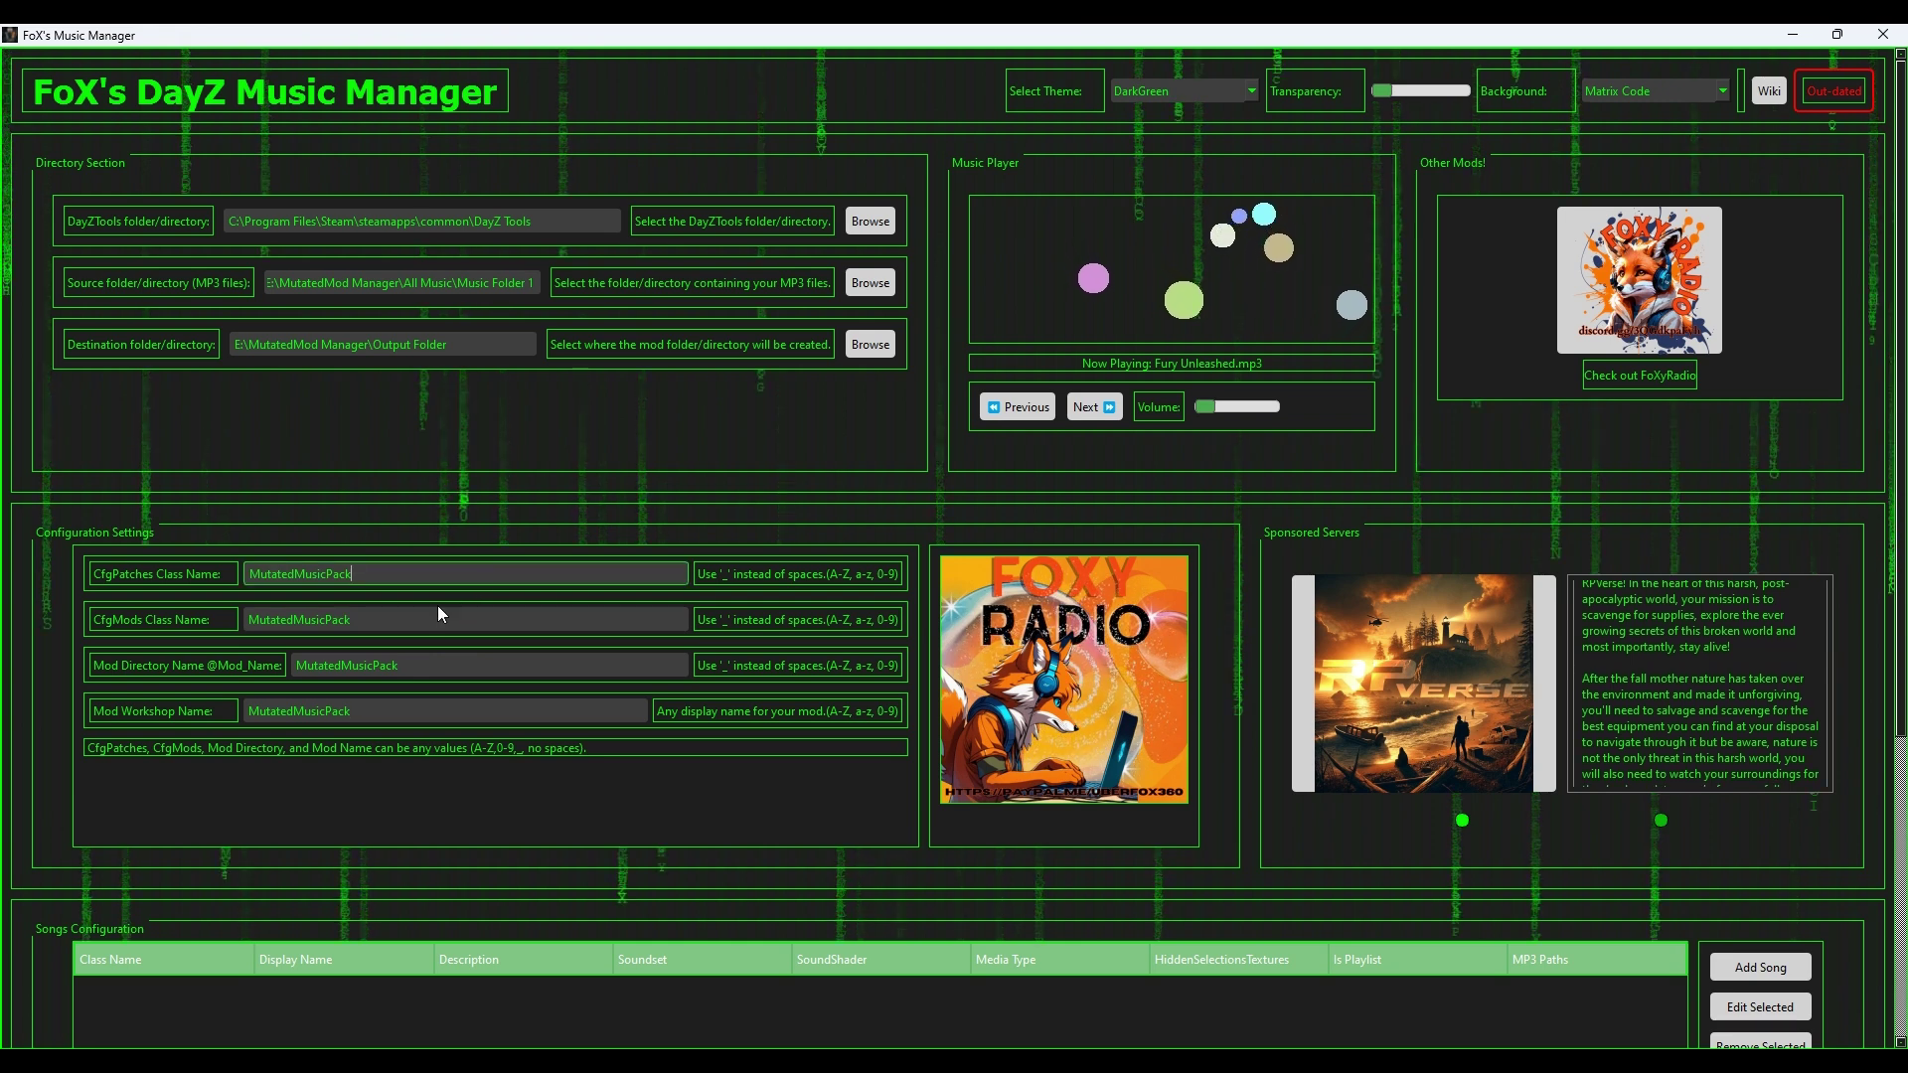
Step: Change CfgPatches to MutatedMusic_Pack, prefix the Mod Directory with @, and make the workshop name 'Mutated Music Pack'
{"action": "key", "text": "BackSpace"}
{"action": "key", "text": "BackSpace"}
{"action": "key", "text": "BackSpace"}
{"action": "key", "text": "BackSpace"}
{"action": "key", "text": "BackSpace"}
{"action": "key", "text": "BackSpace"}
{"action": "key", "text": "BackSpace"}
{"action": "key", "text": "BackSpace"}
{"action": "key", "text": "BackSpace"}
{"action": "key", "text": "BackSpace"}
{"action": "key", "text": "BackSpace"}
{"action": "key", "text": "BackSpace"}
{"action": "key", "text": "BackSpace"}
{"action": "key", "text": "BackSpace"}
{"action": "key", "text": "BackSpace"}
{"action": "key", "text": "BackSpace"}
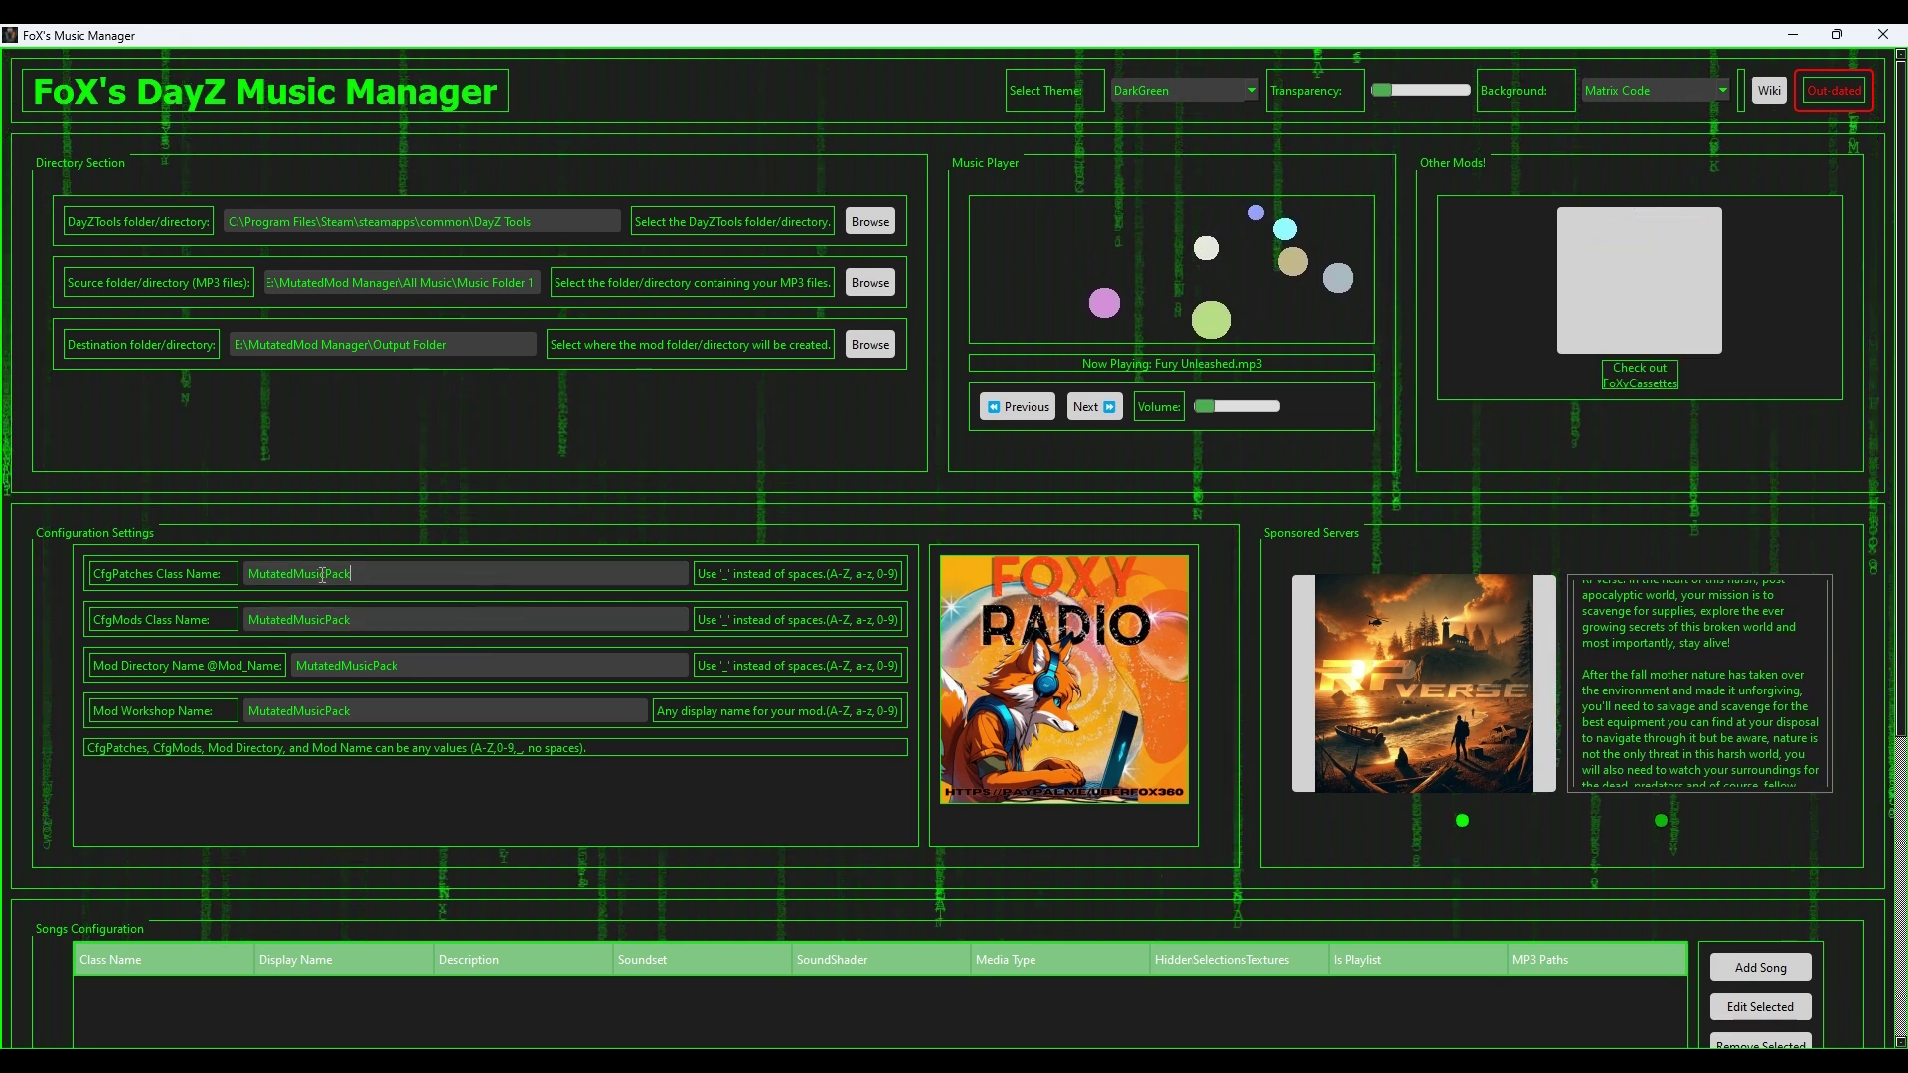
{"action": "left_click", "coordinate": [329, 577]}
{"action": "type", "text": "_"}
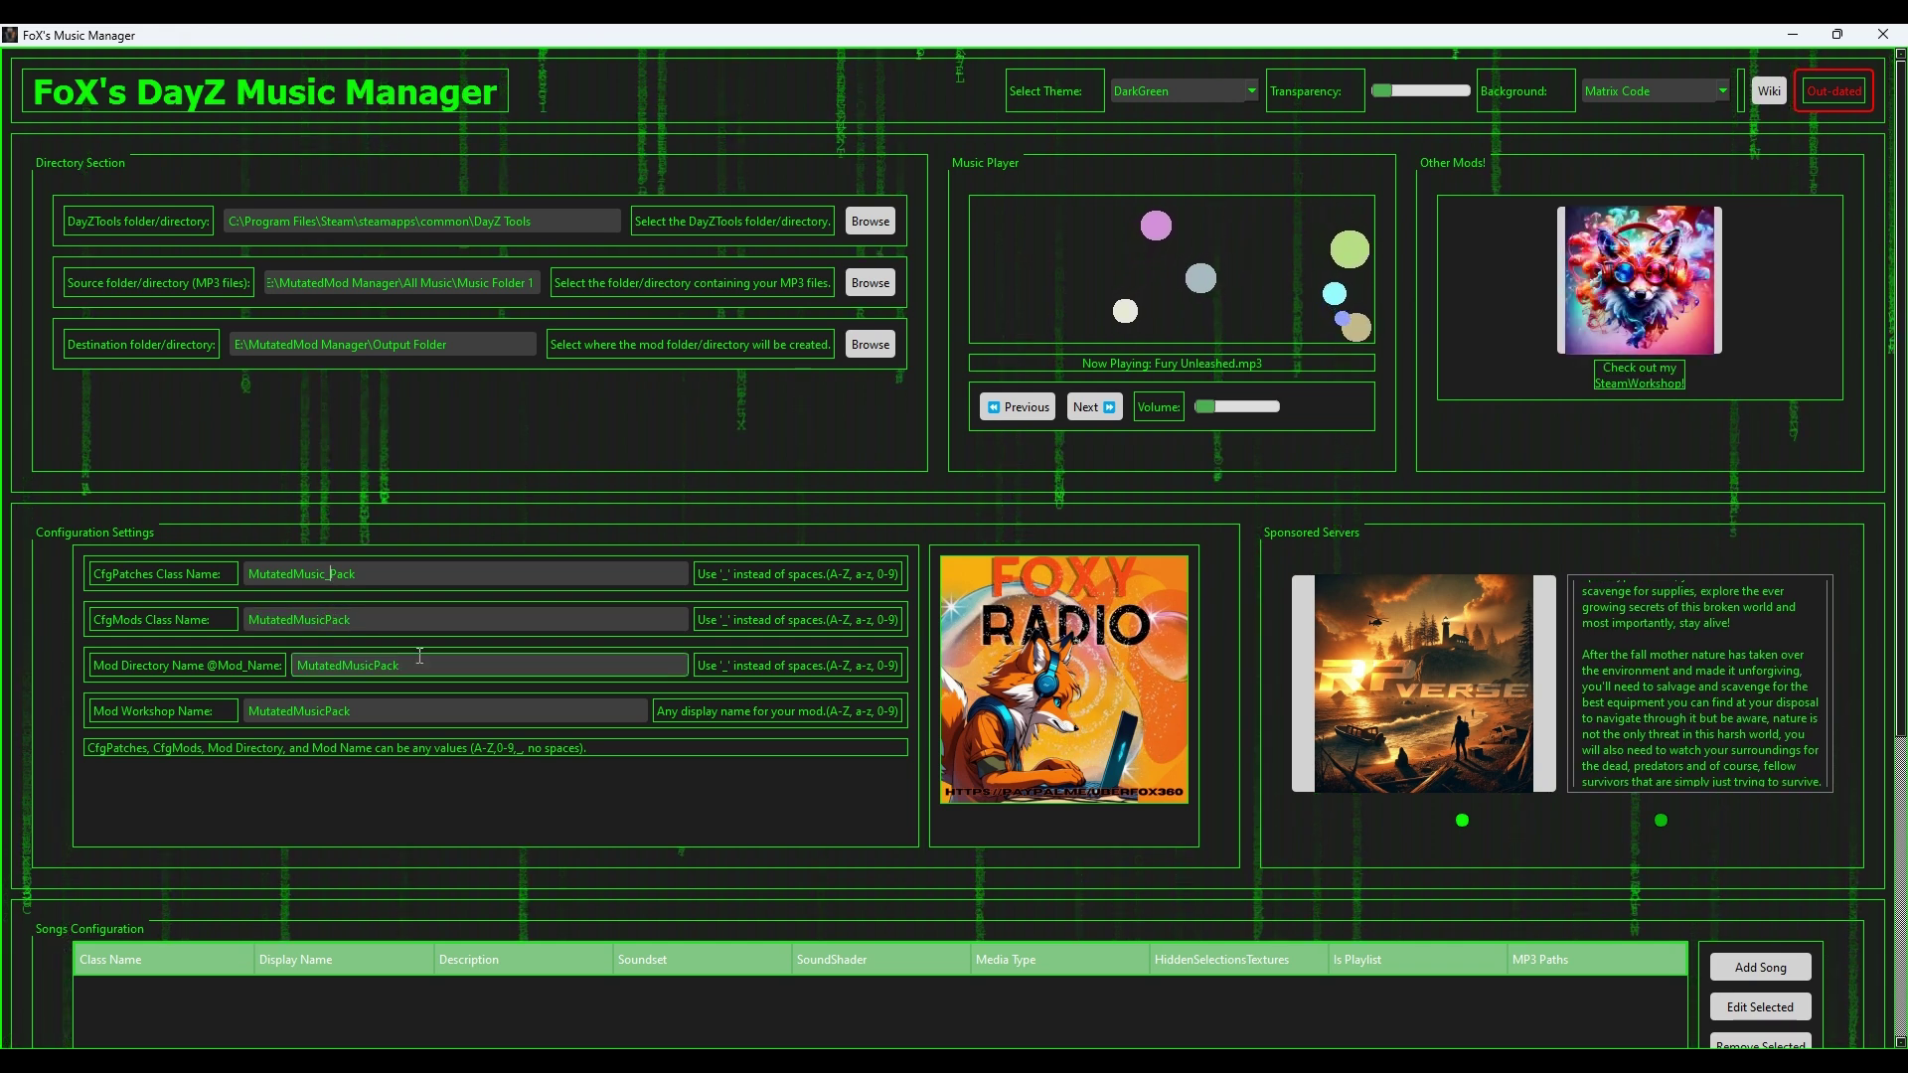
{"action": "left_click", "coordinate": [295, 665]}
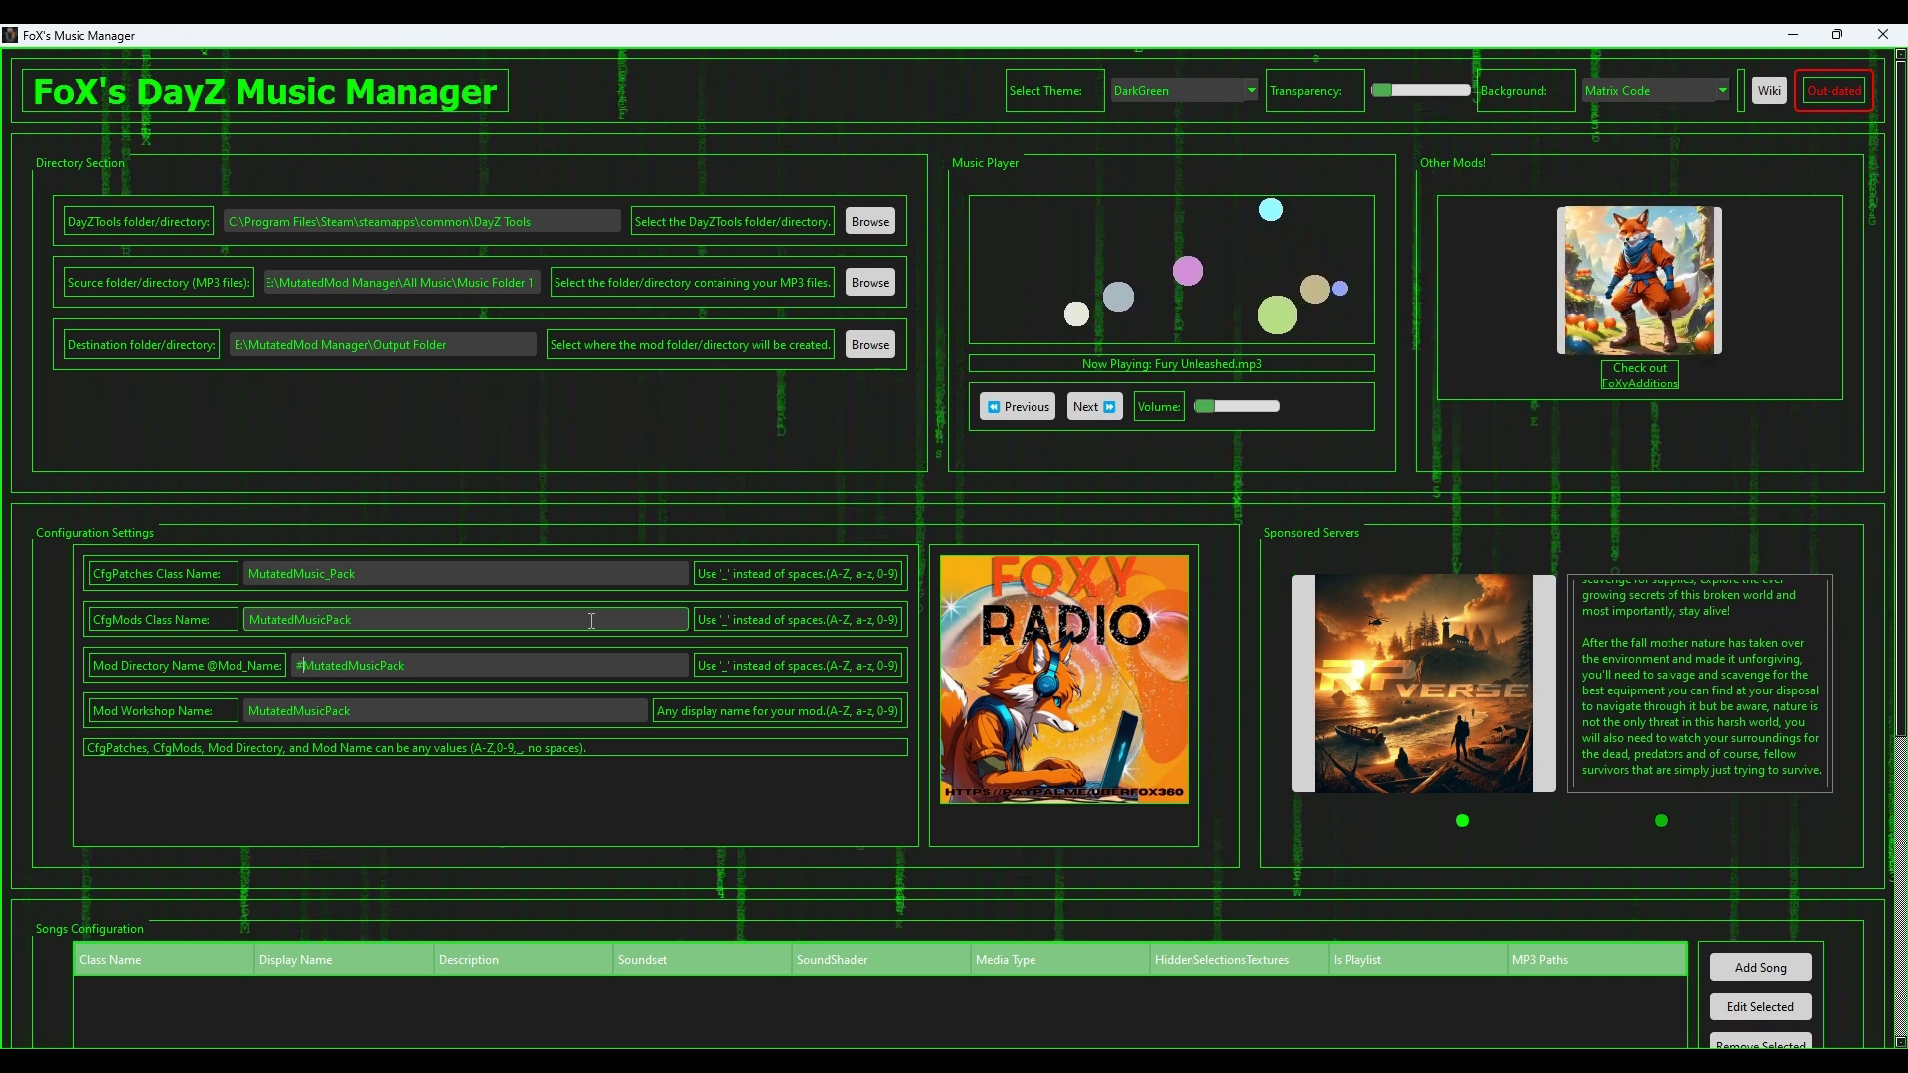
{"action": "type", "text": "@"}
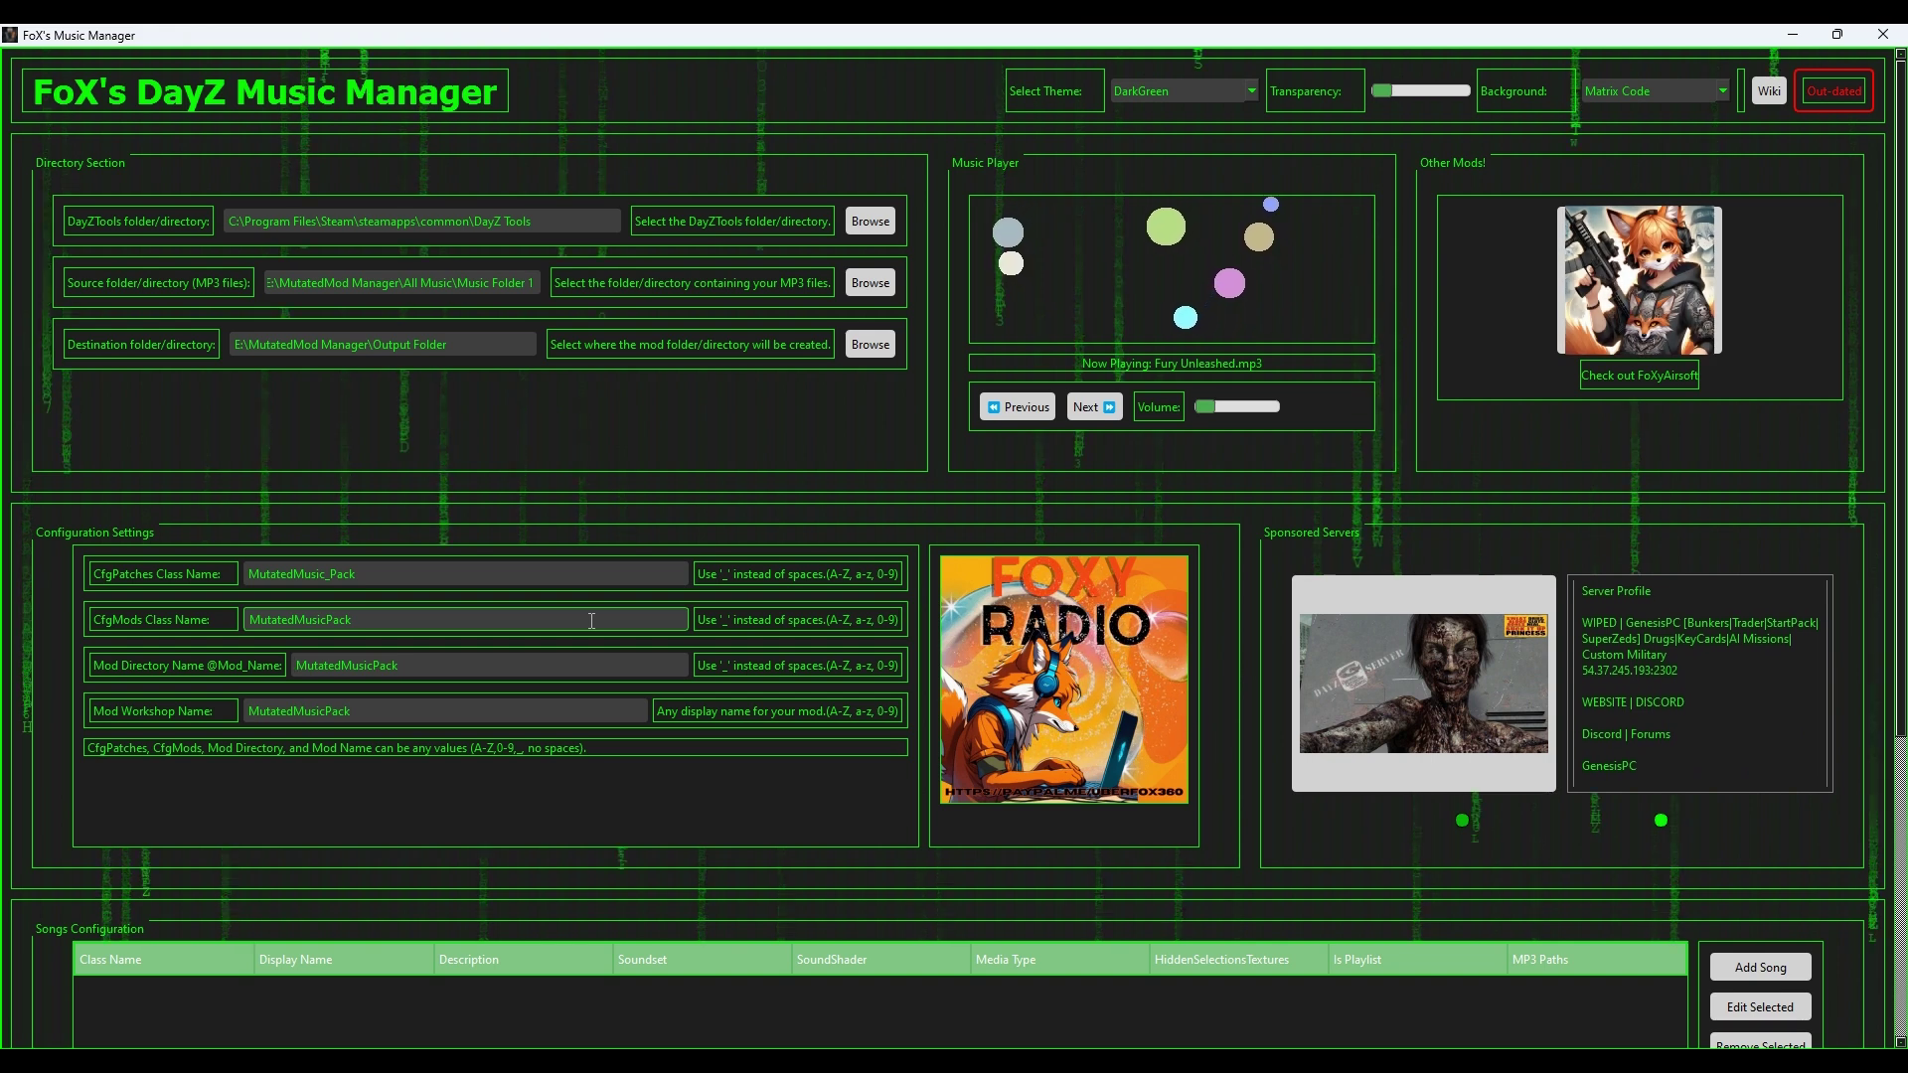
{"action": "left_click", "coordinate": [294, 713]}
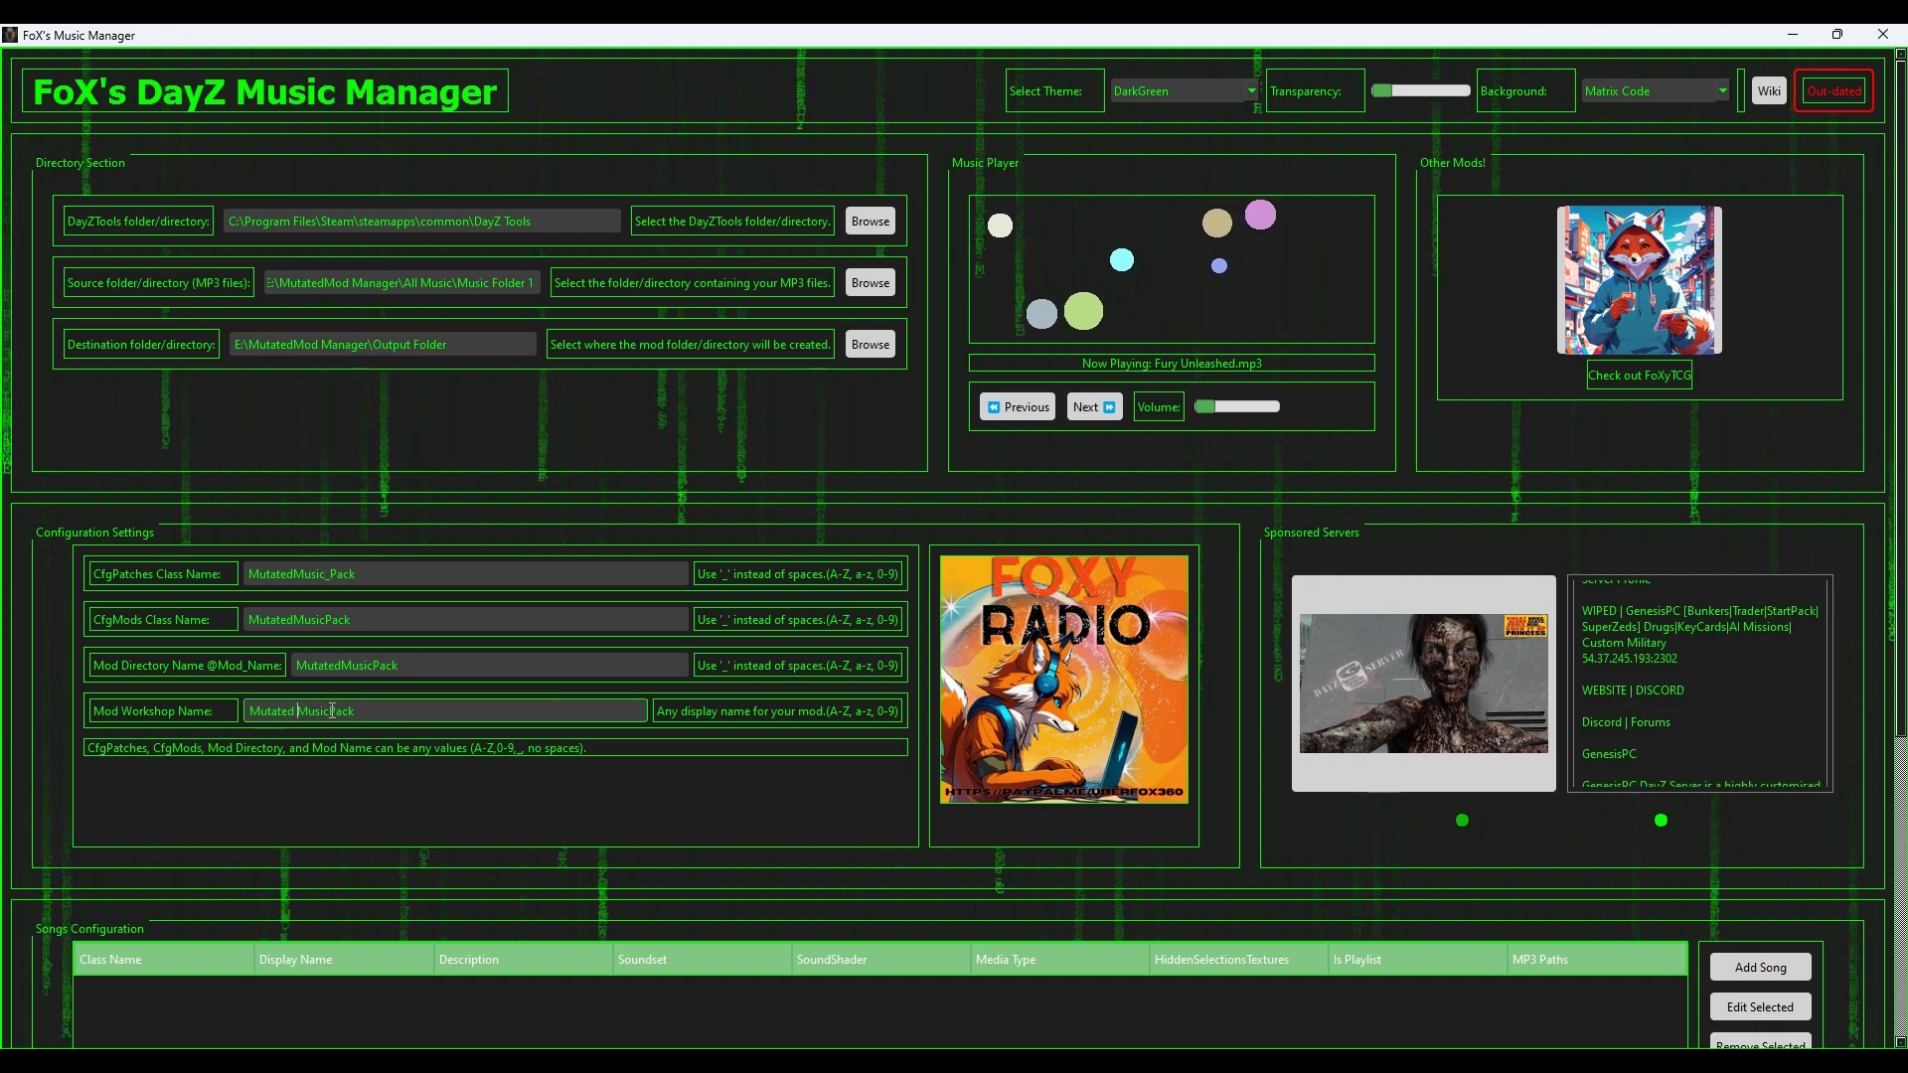
{"action": "key", "text": "Right"}
{"action": "key", "text": "Right"}
{"action": "key", "text": "Right"}
{"action": "key", "text": "Right"}
{"action": "key", "text": "Right"}
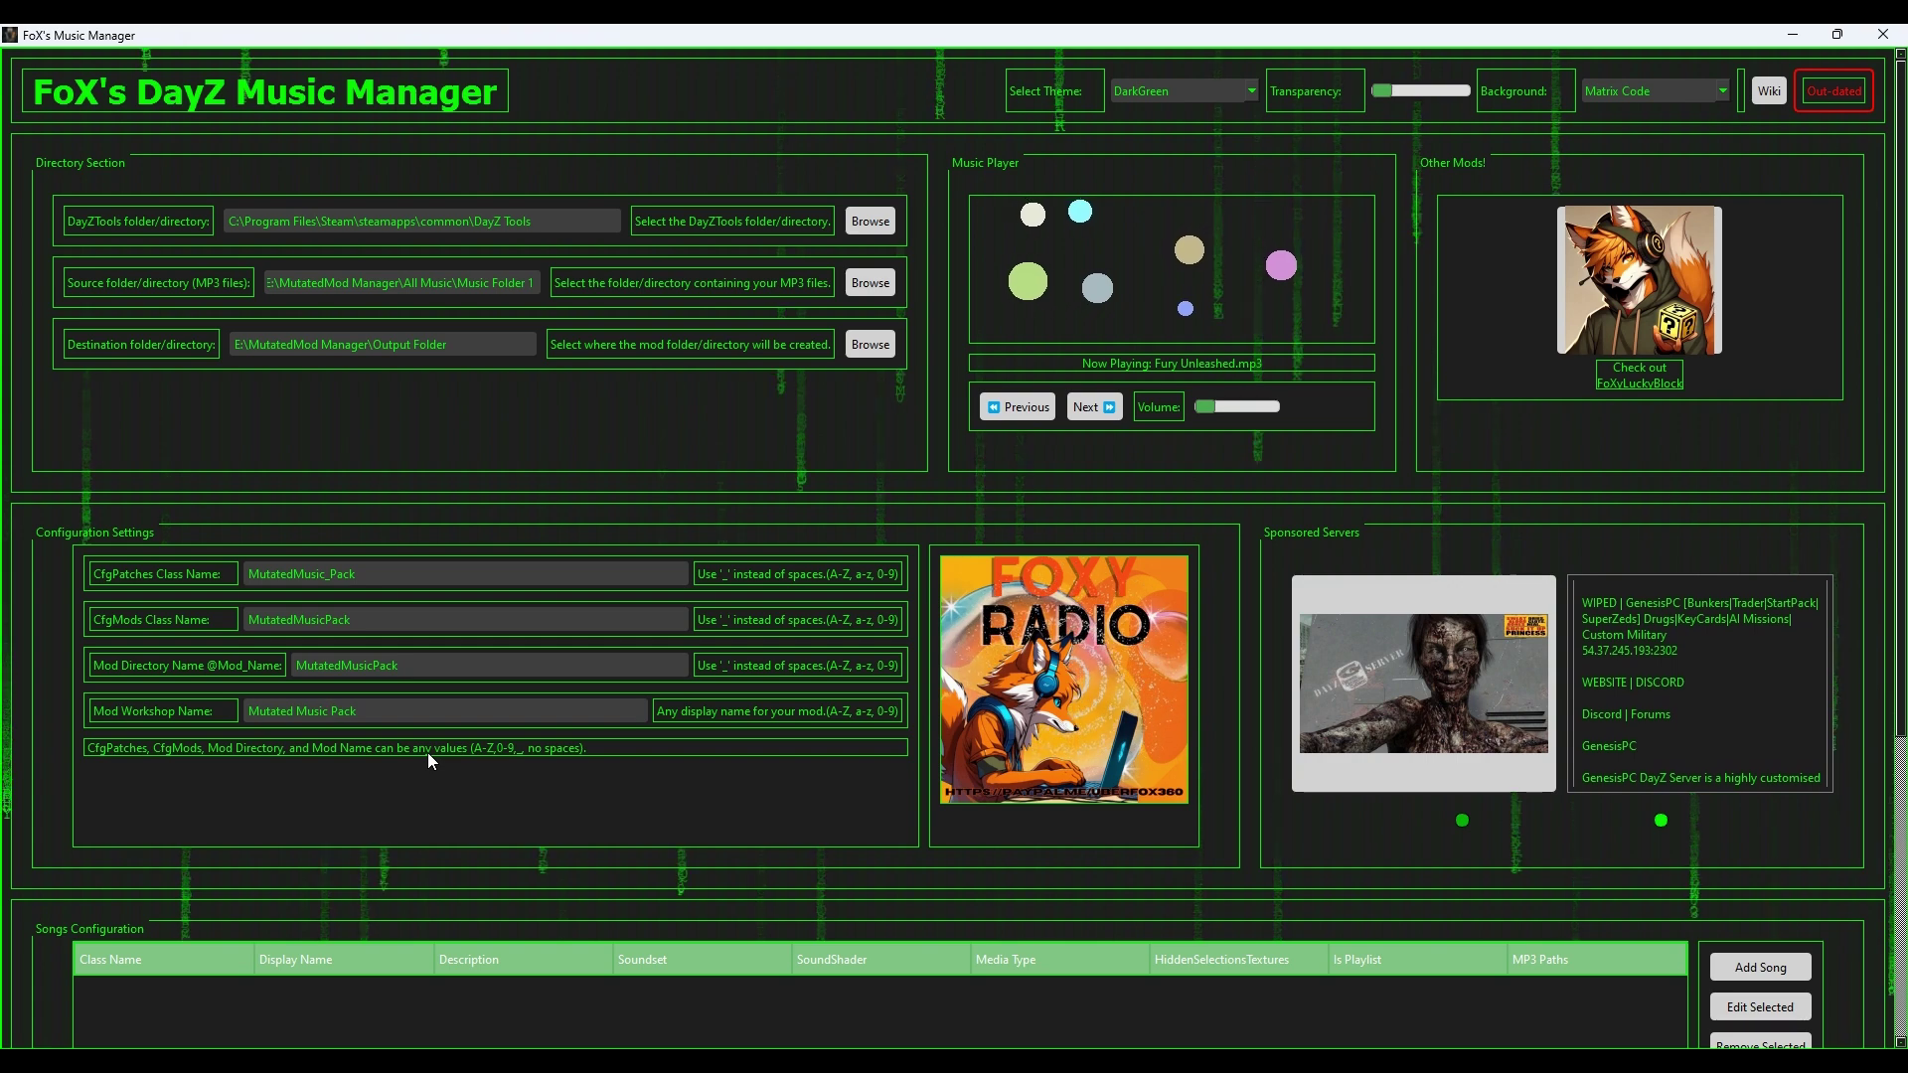
Step: Open the Add Song form for King of the Game and scroll down to its Class Name field
{"action": "scroll", "coordinate": [596, 730], "scroll_direction": "down", "scroll_amount": 3}
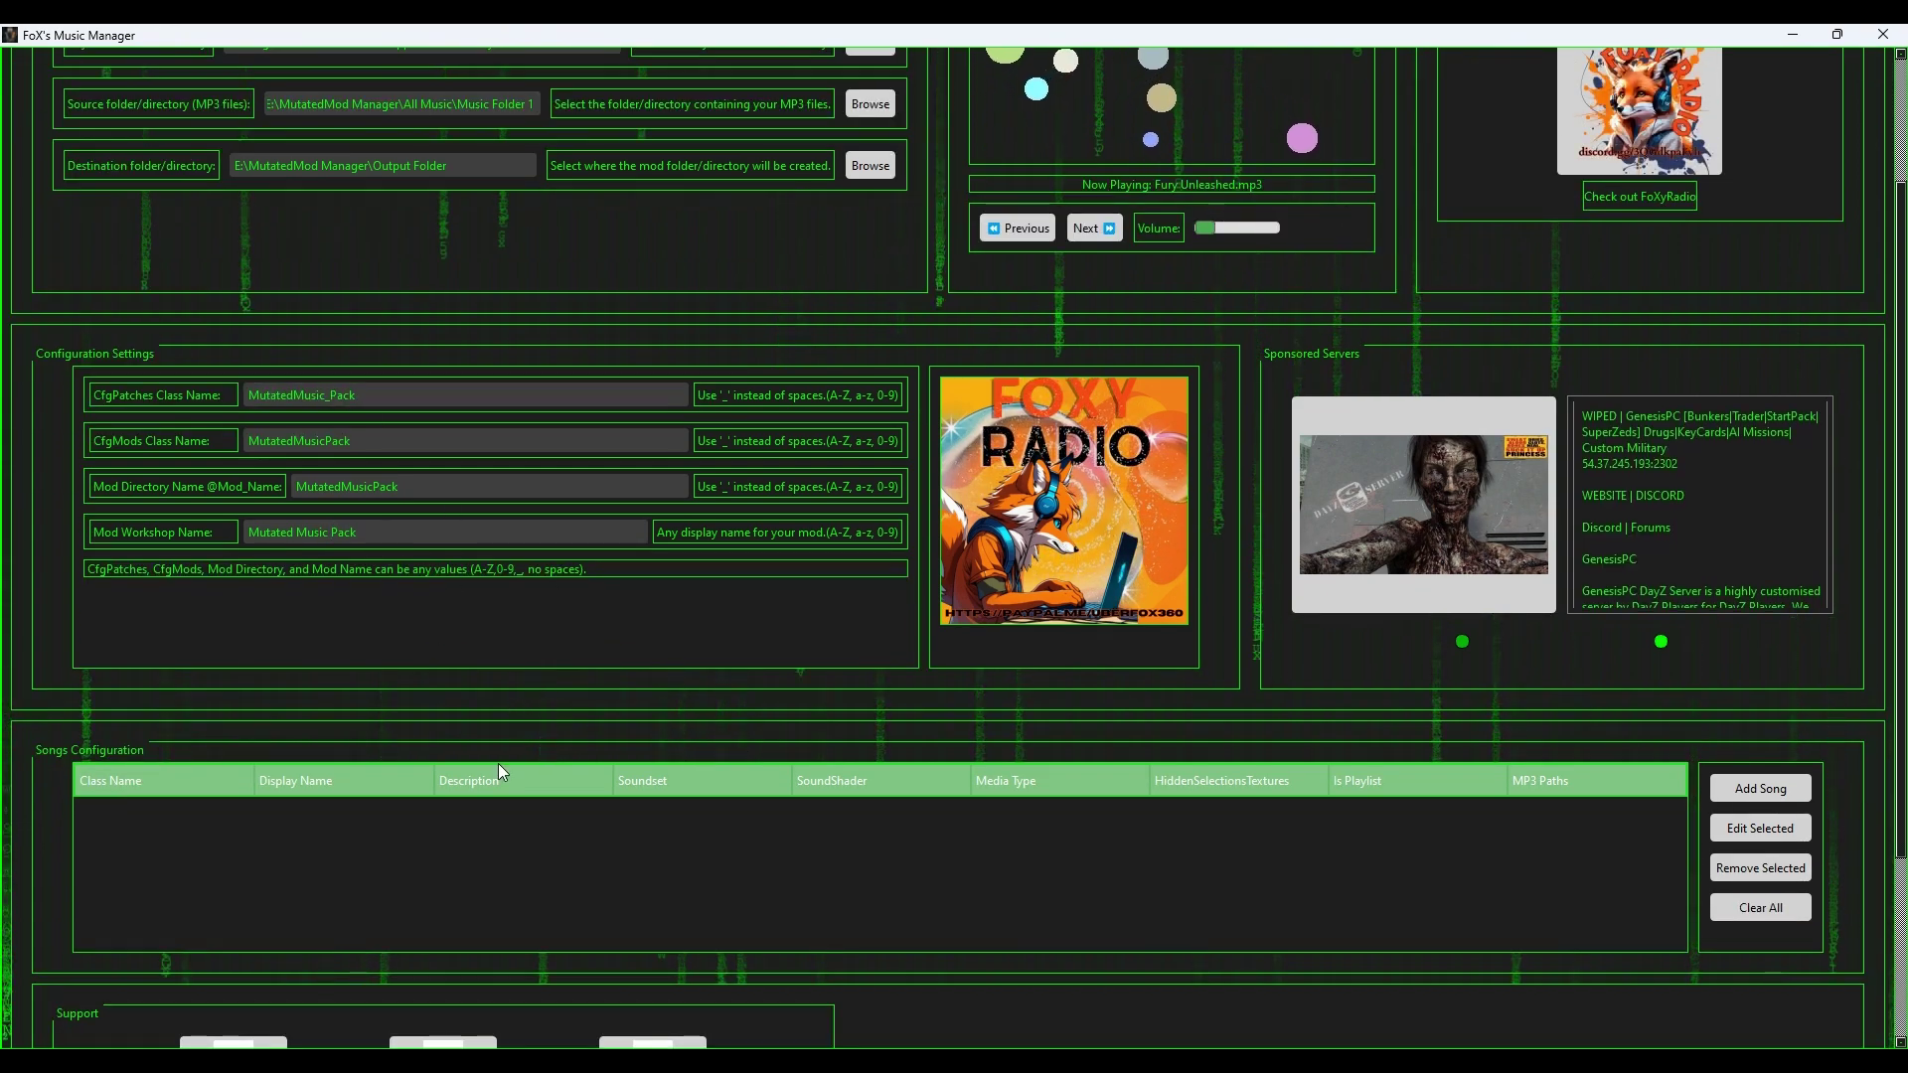
{"action": "scroll", "coordinate": [285, 559], "scroll_direction": "up", "scroll_amount": 3}
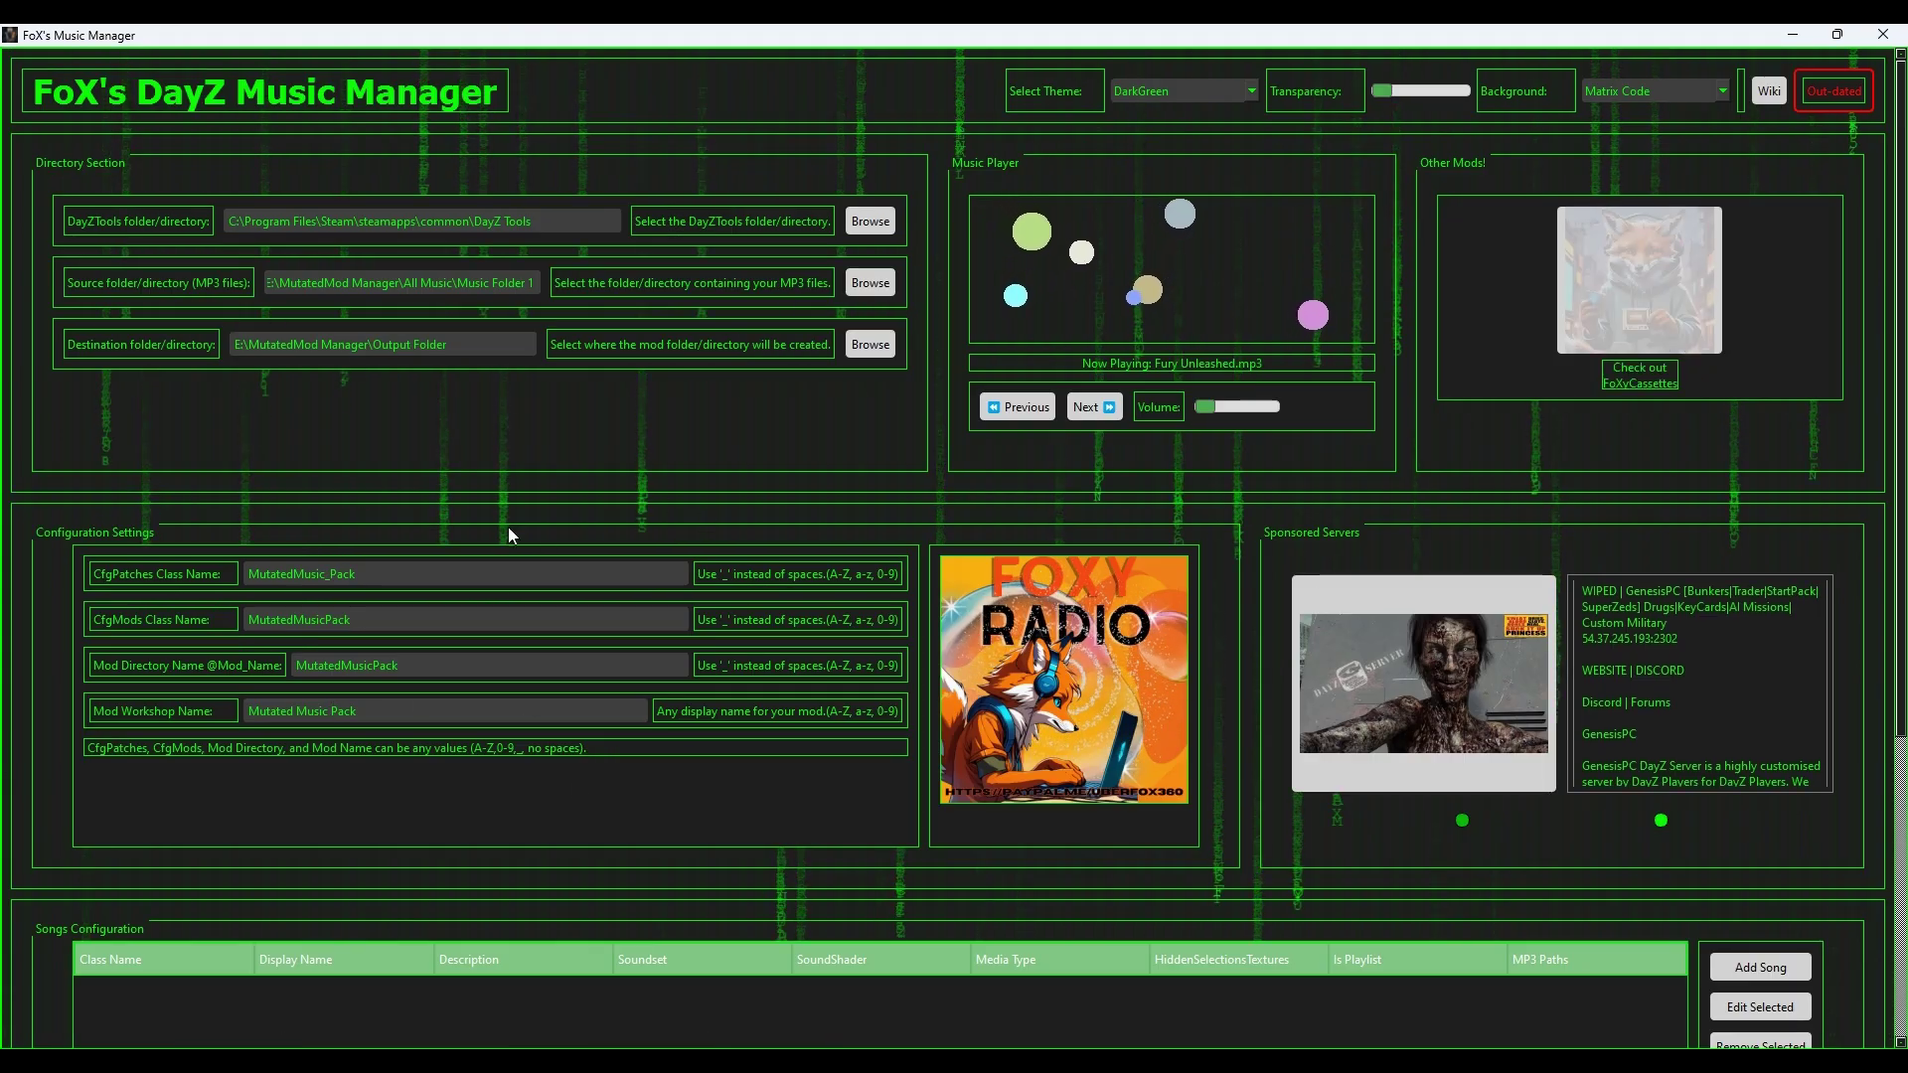
{"action": "scroll", "coordinate": [342, 777], "scroll_direction": "down", "scroll_amount": 4}
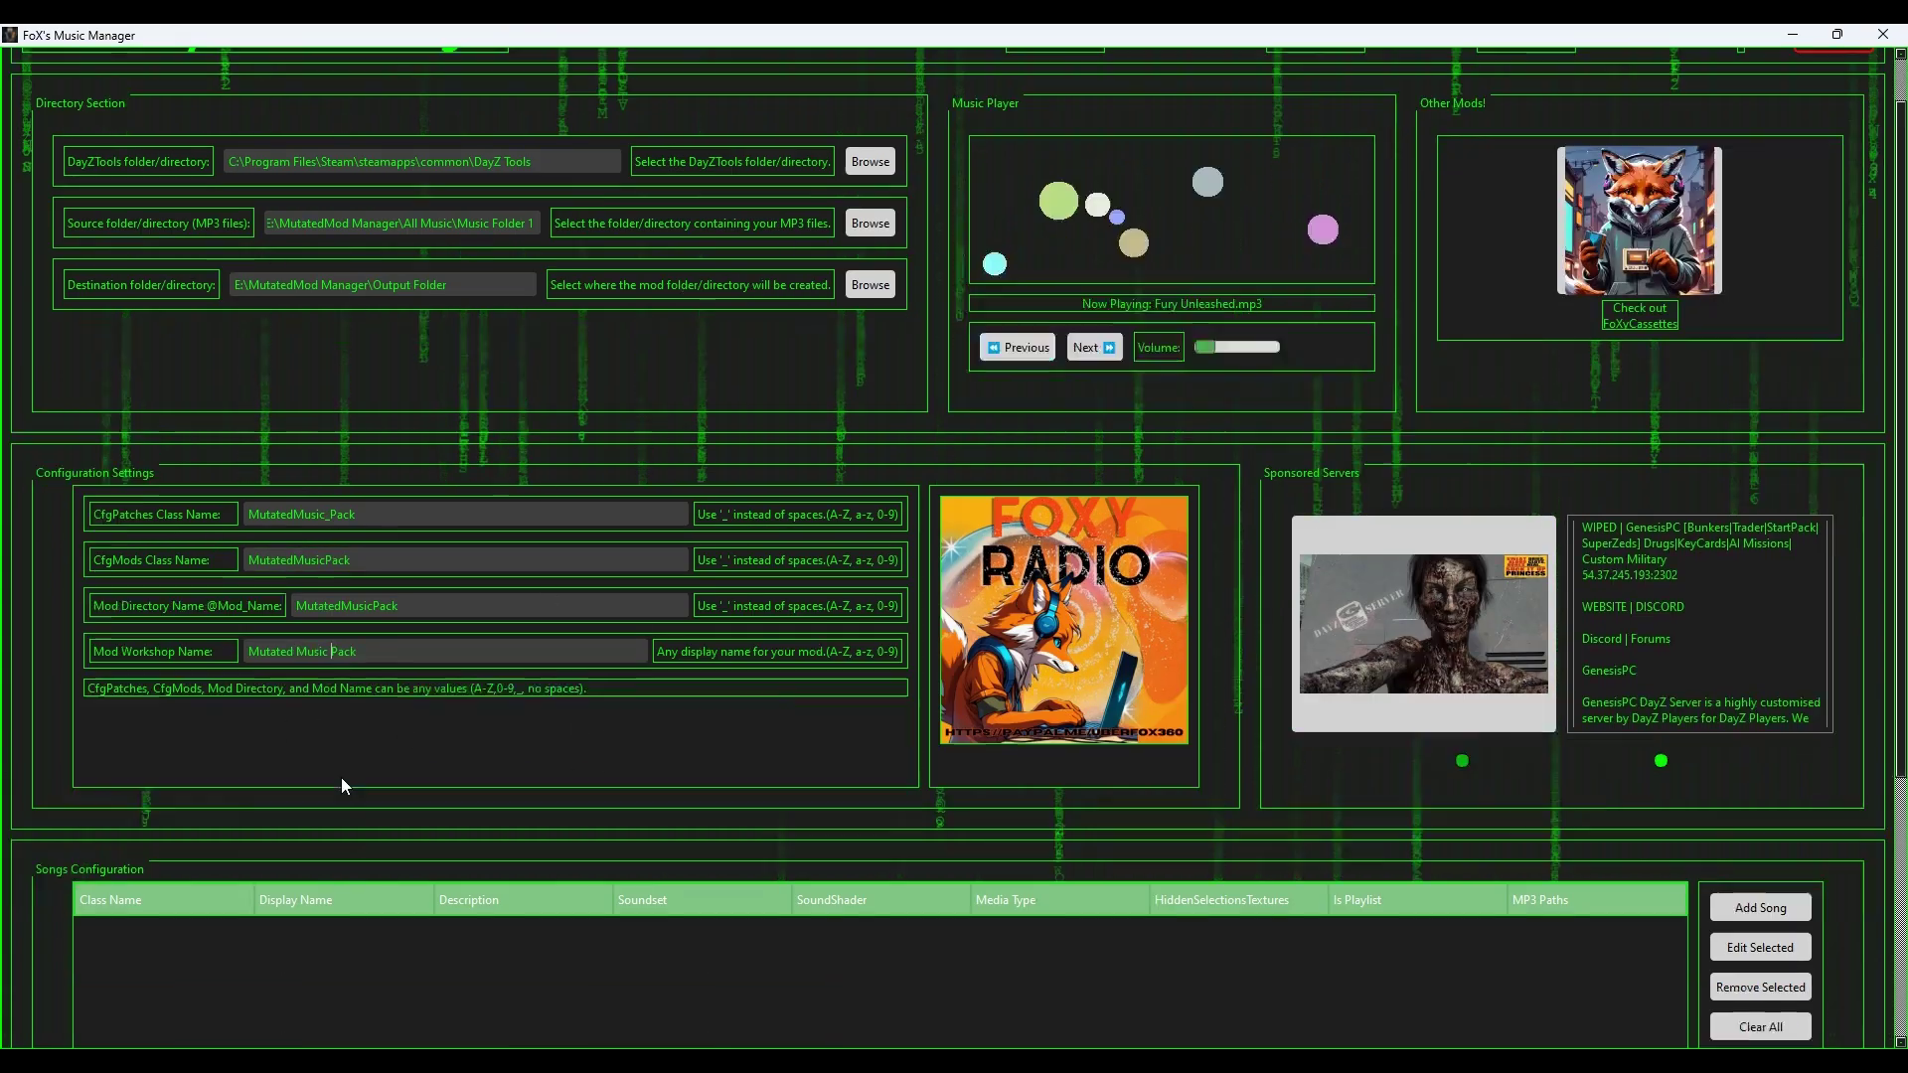
{"action": "scroll", "coordinate": [485, 568], "scroll_direction": "down", "scroll_amount": 2}
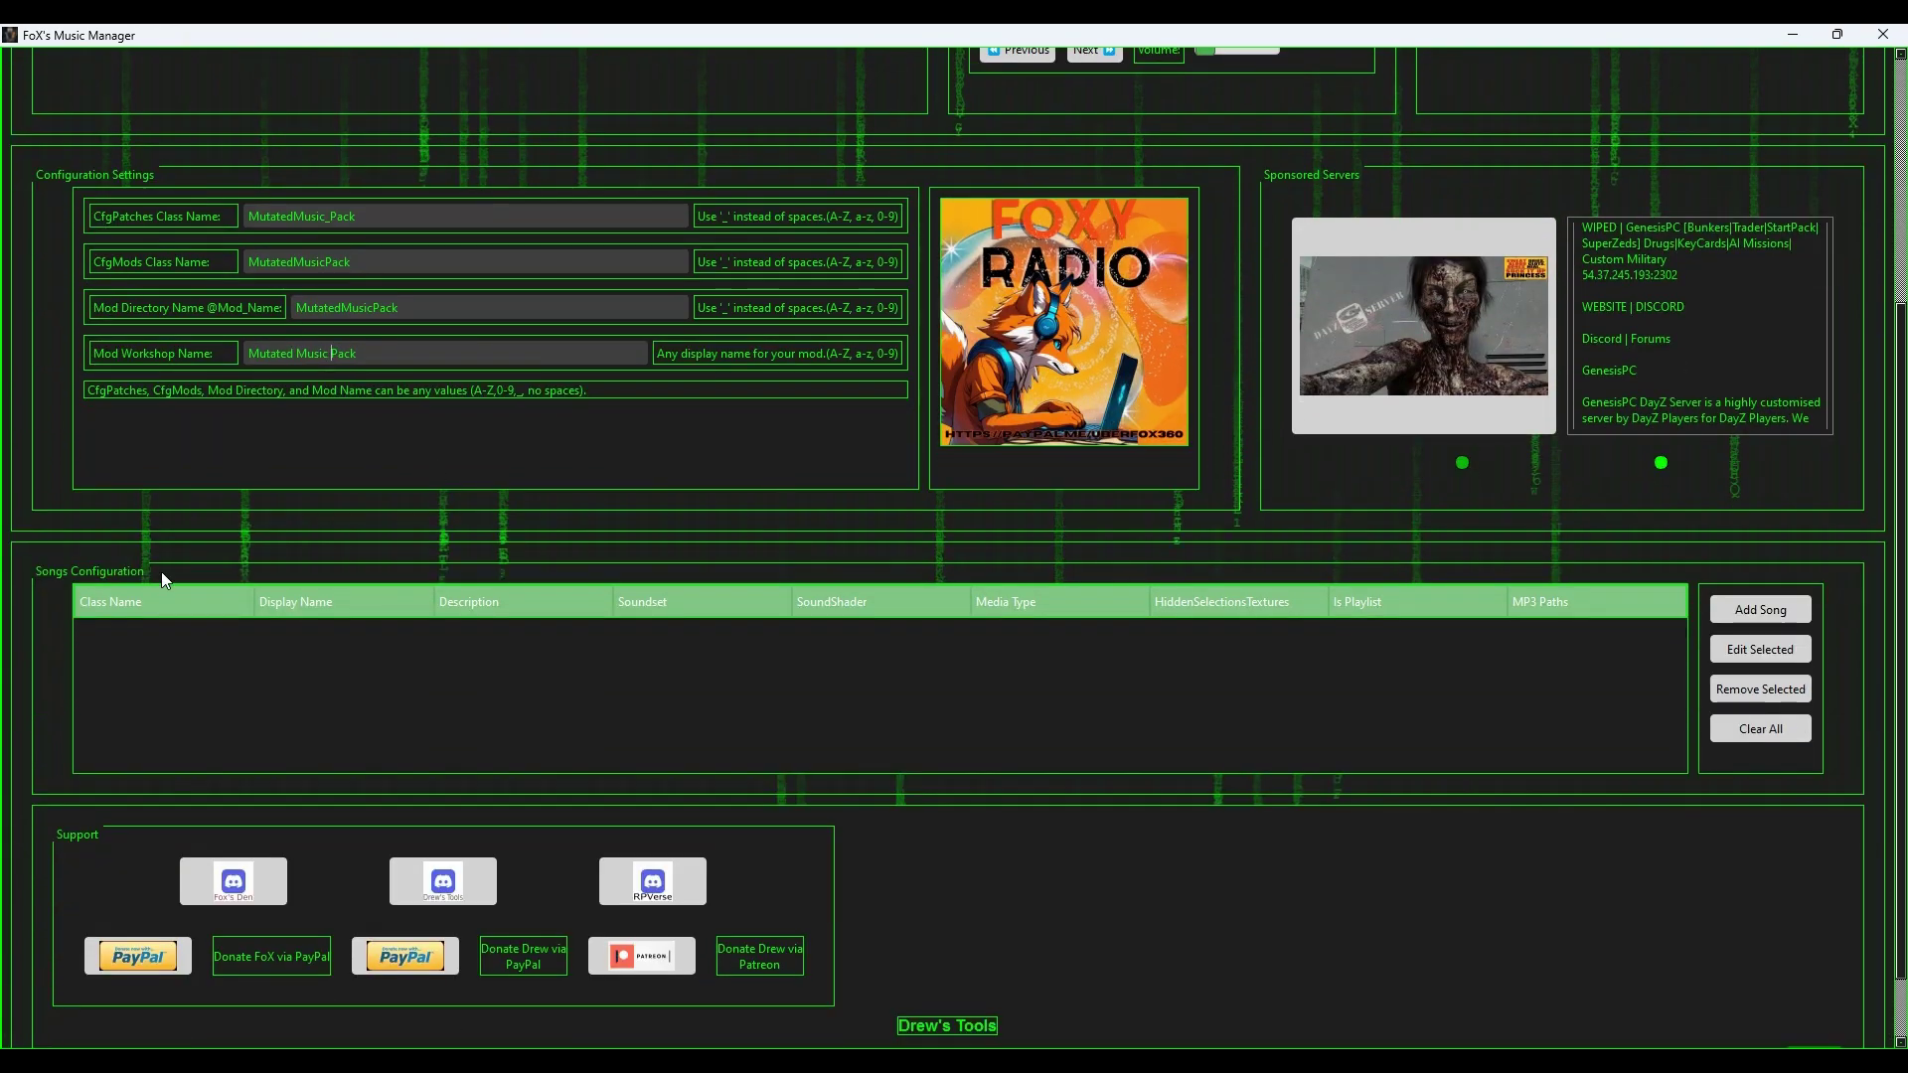
{"action": "left_click", "coordinate": [1761, 610]}
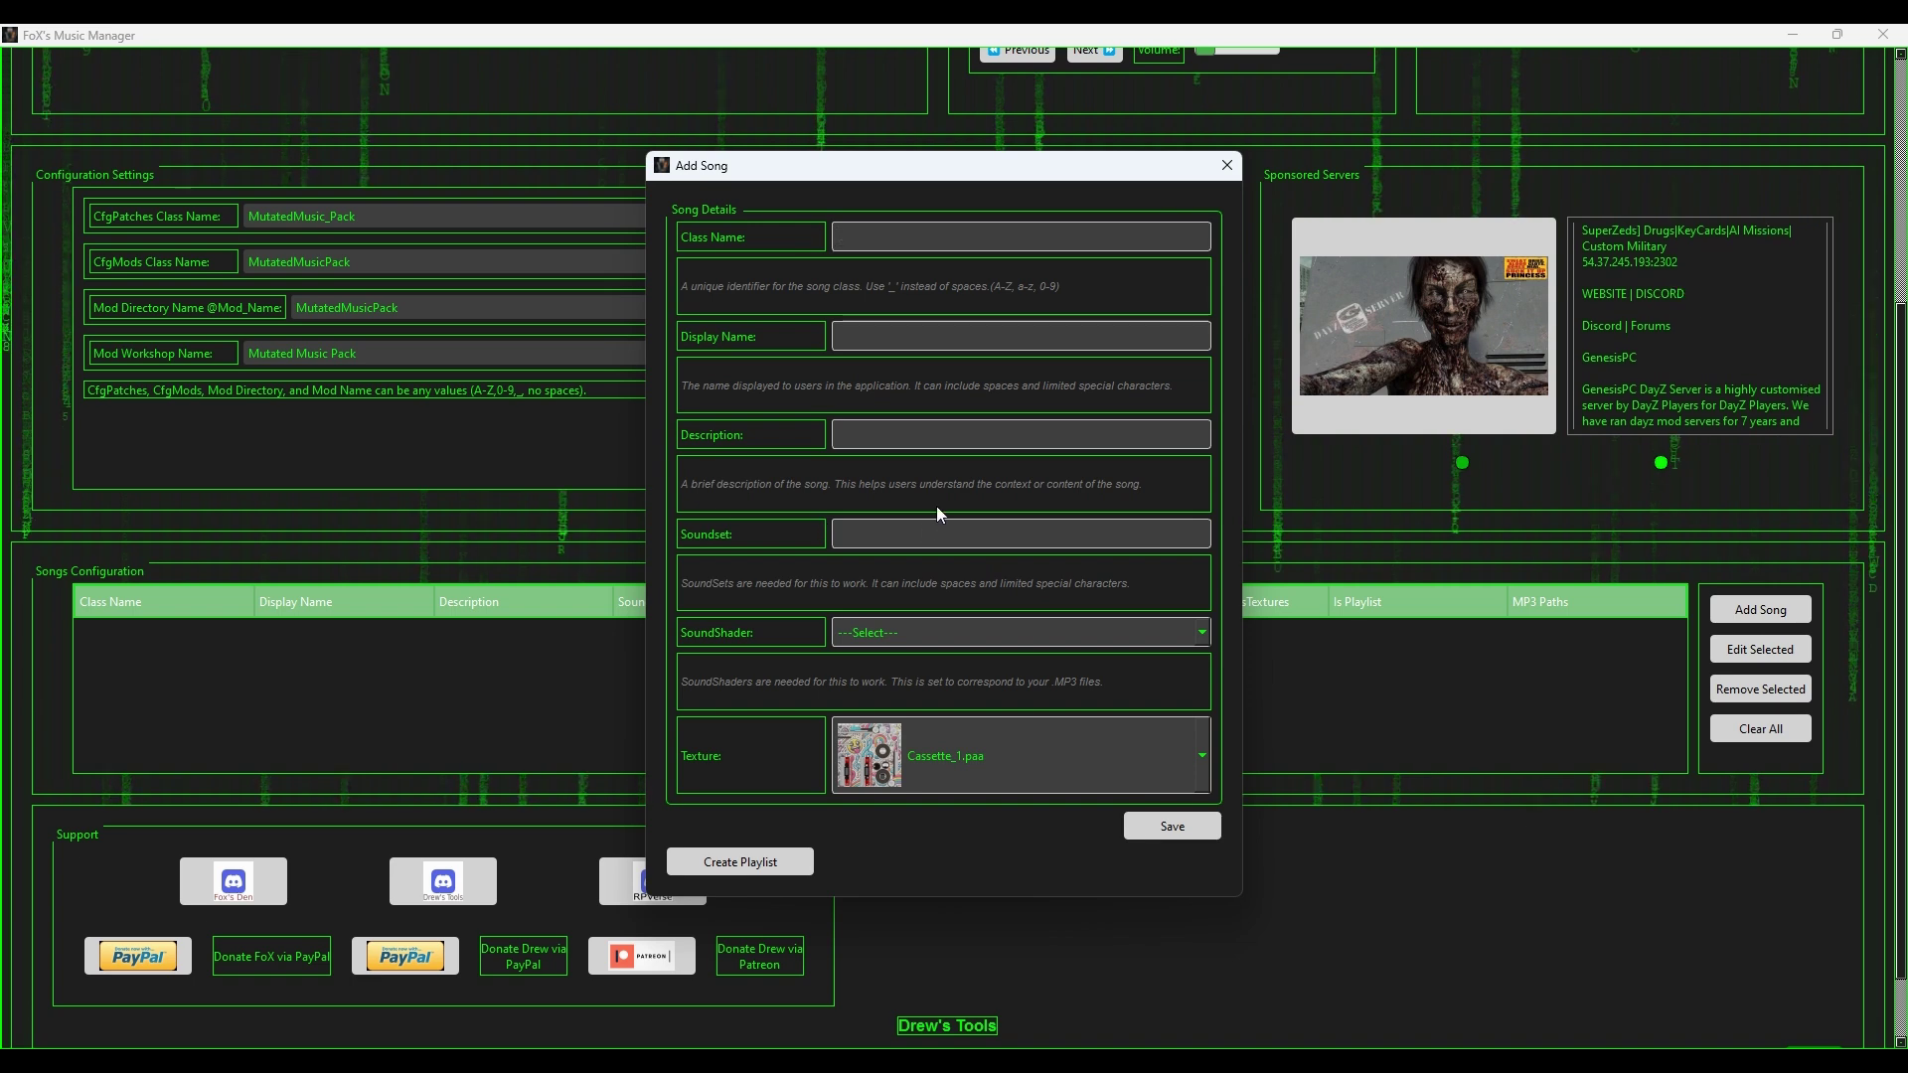
{"action": "scroll", "coordinate": [934, 636], "scroll_direction": "down", "scroll_amount": 1}
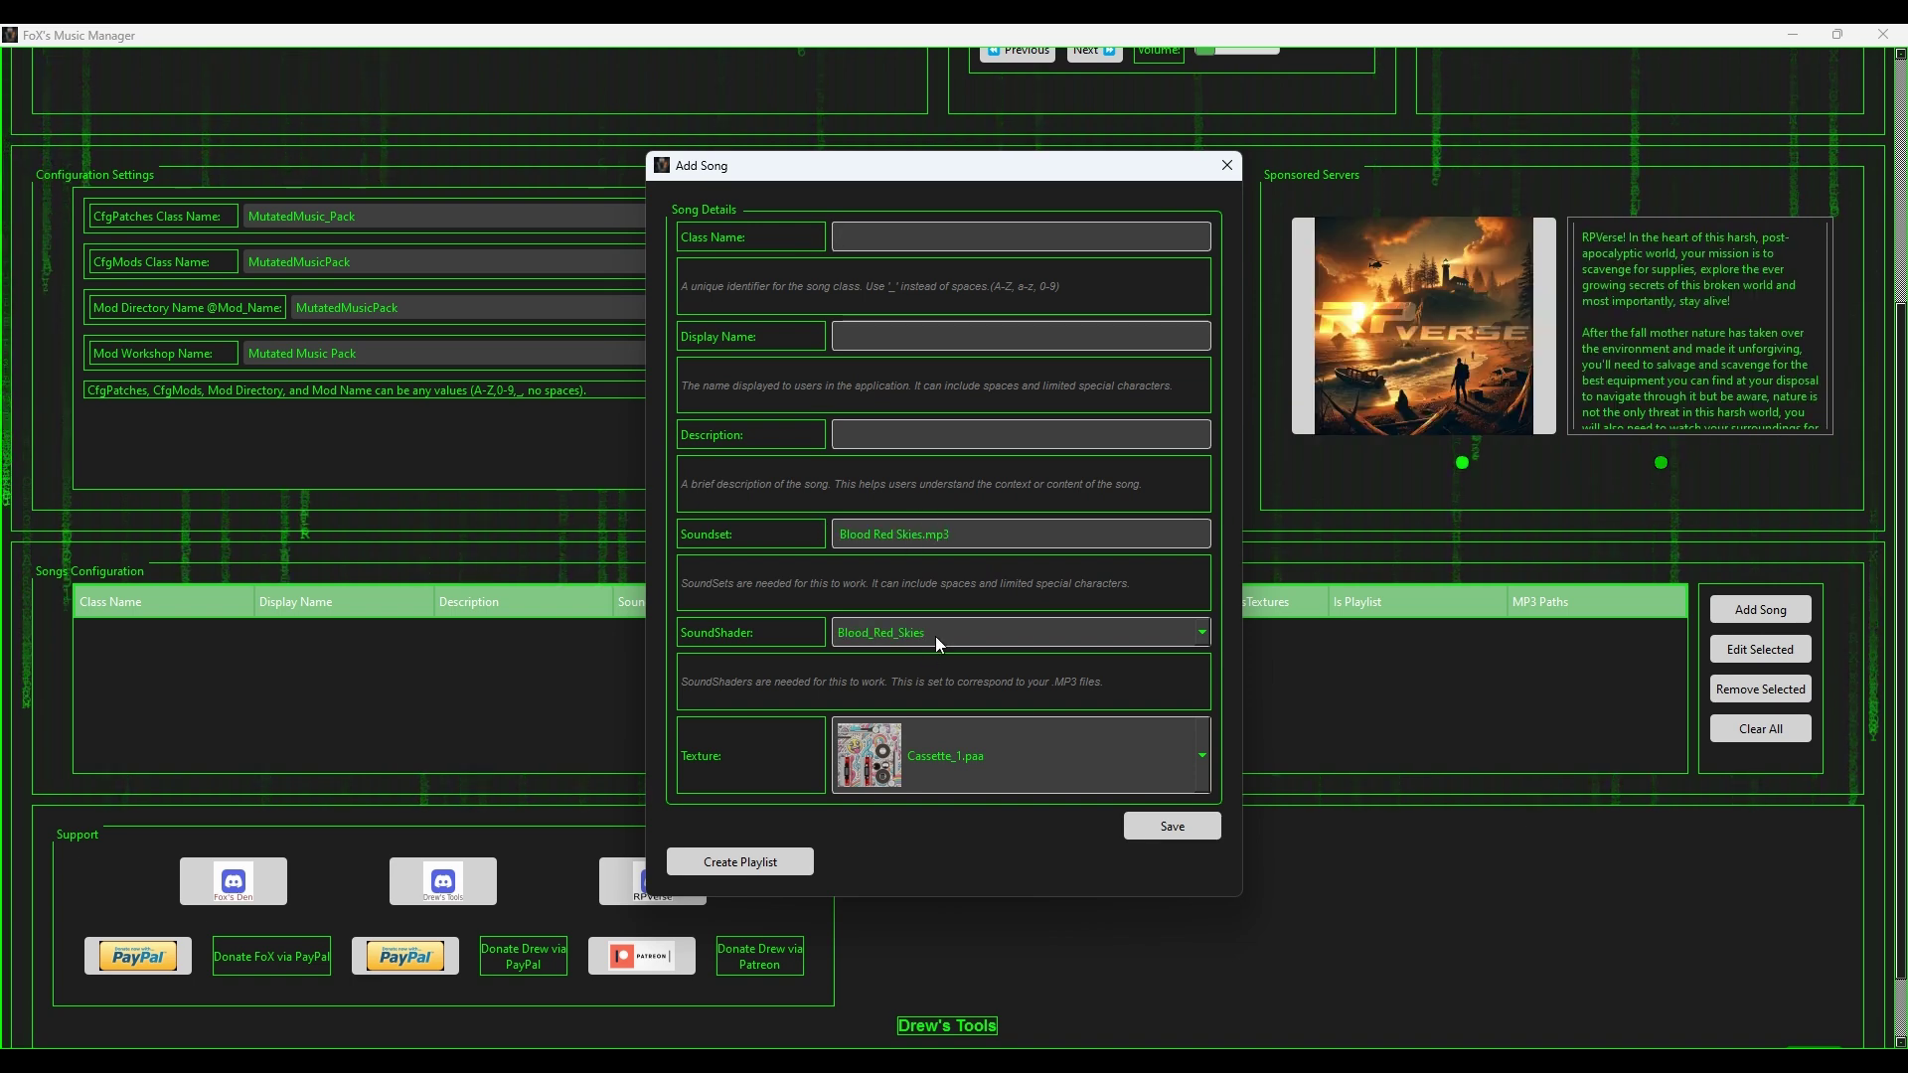
{"action": "scroll", "coordinate": [934, 636], "scroll_direction": "down", "scroll_amount": 4}
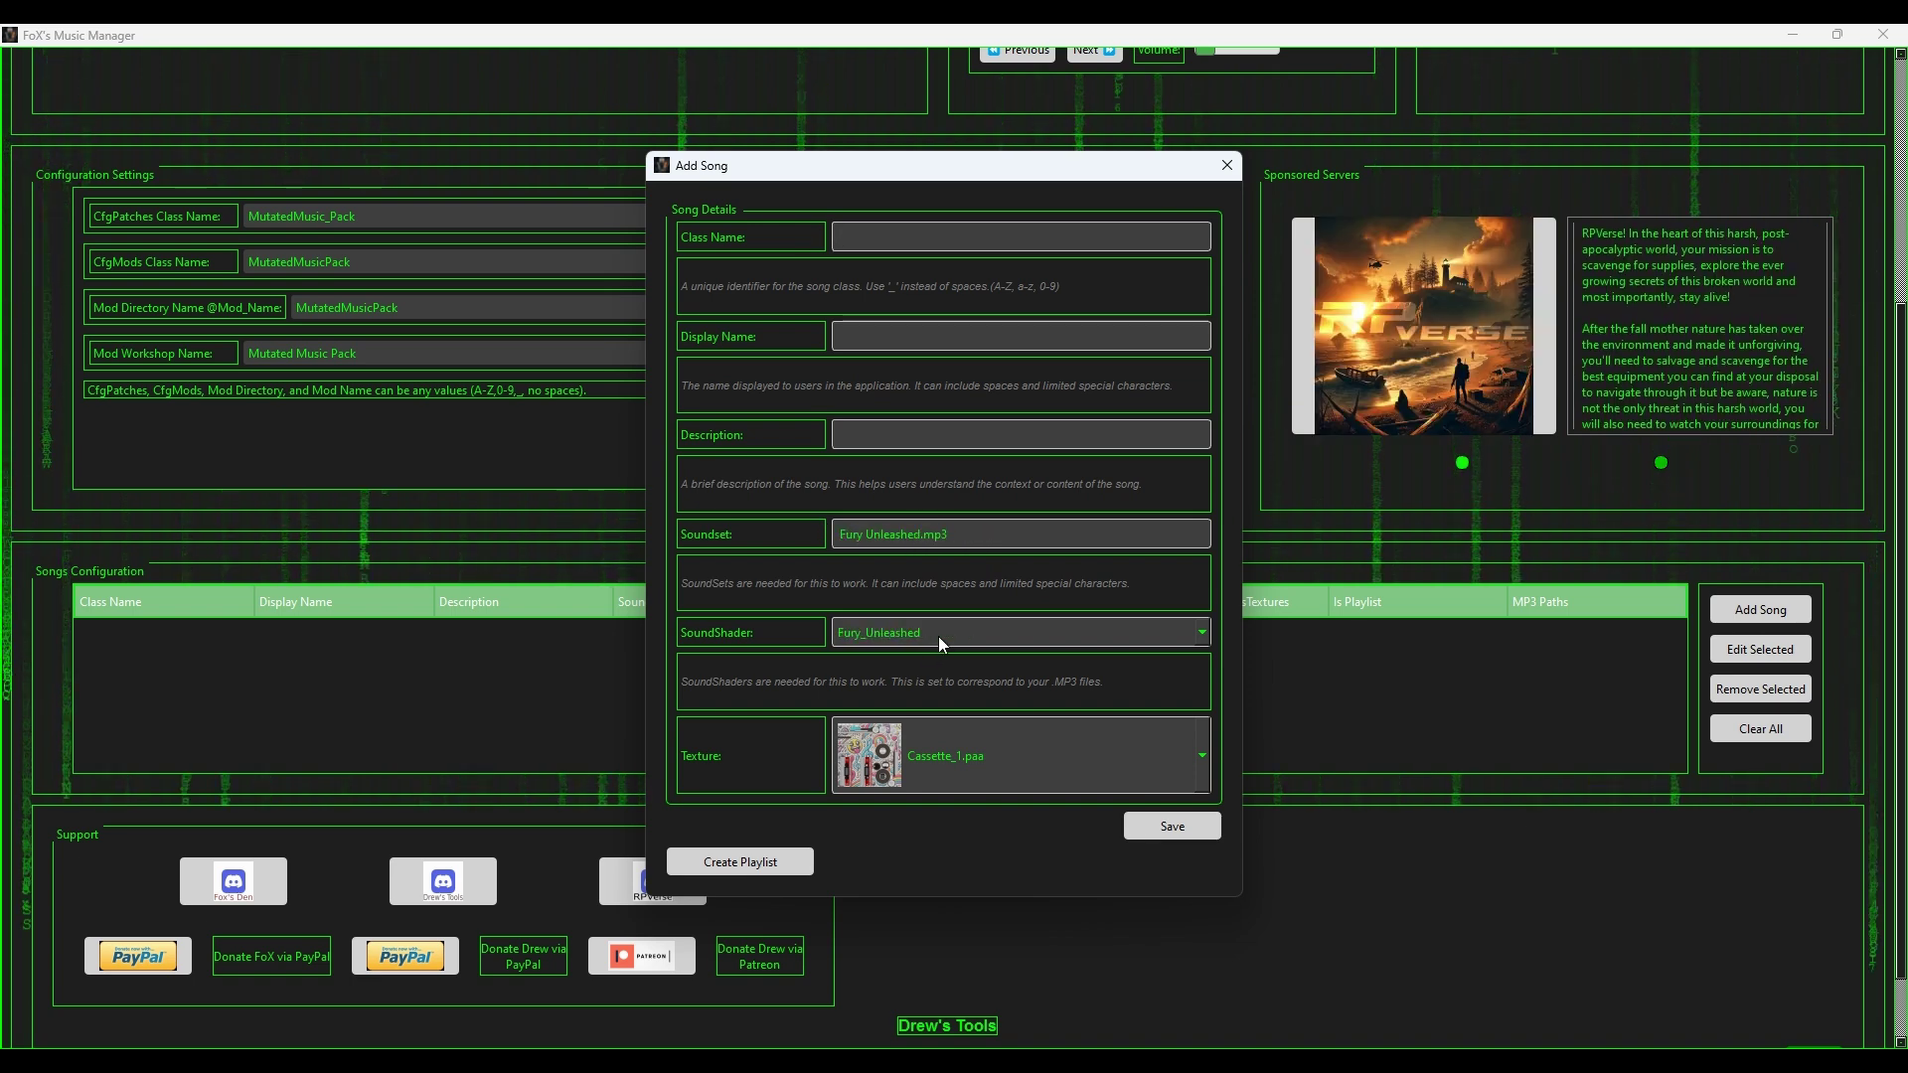
{"action": "scroll", "coordinate": [938, 635], "scroll_direction": "down", "scroll_amount": 1}
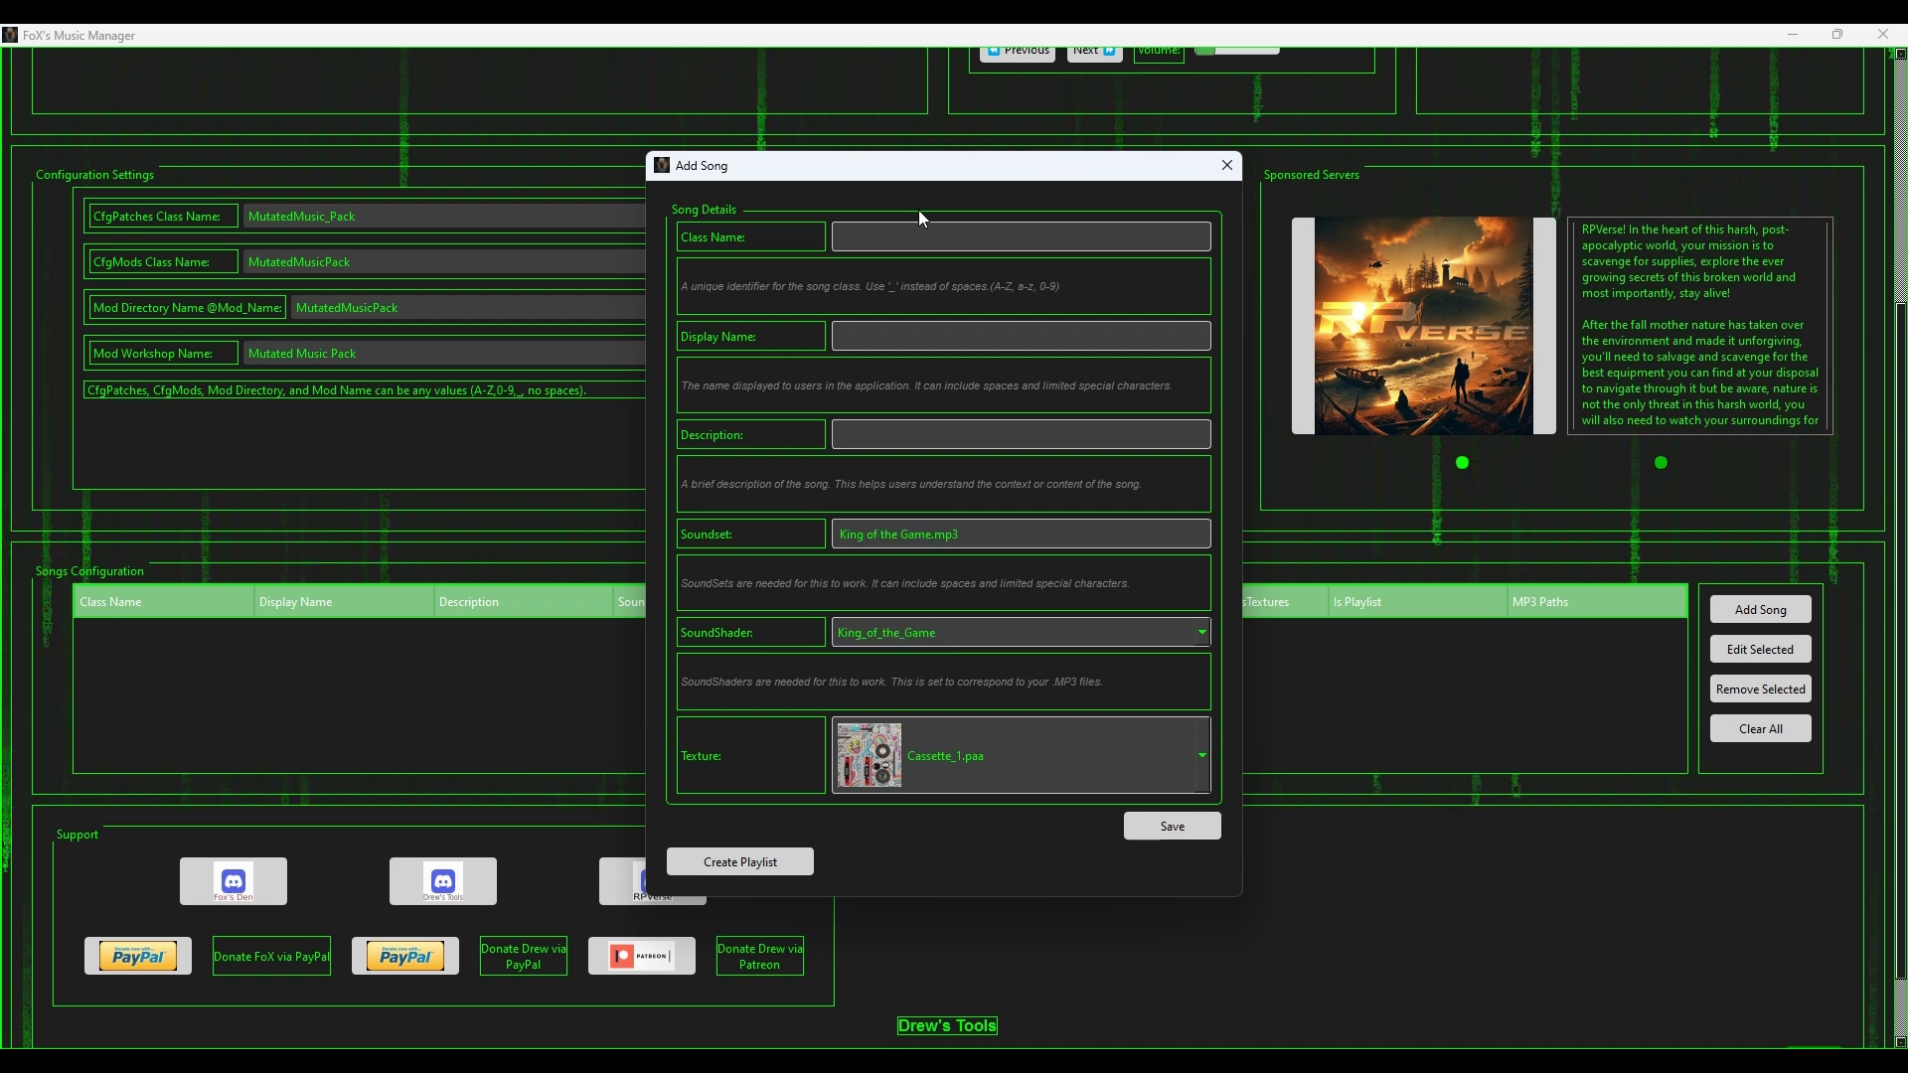
Step: Set class name MM_King_of_the_Game and display name 'King of the Game - Artist'
{"action": "type", "text": "Ki"}
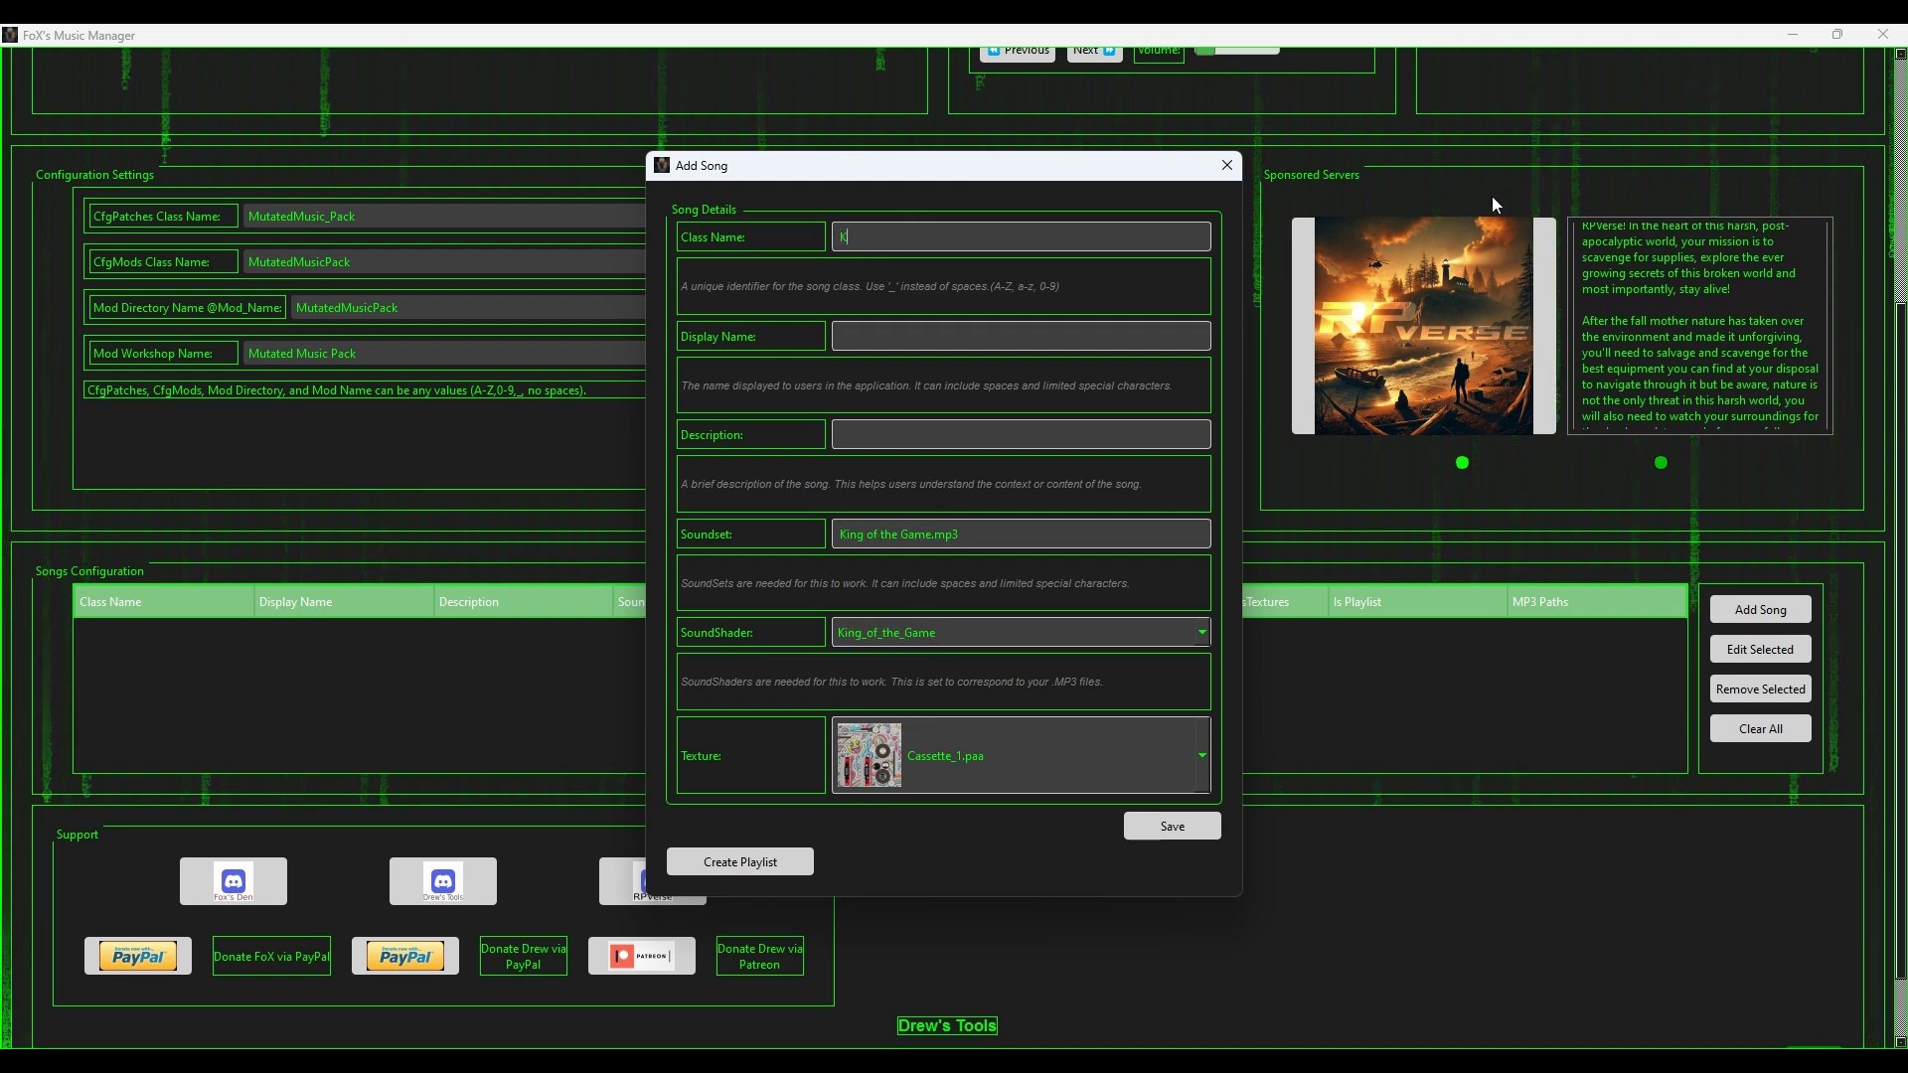
{"action": "key", "text": "BackSpace"}
{"action": "key", "text": "BackSpace"}
{"action": "type", "text": "MM_"}
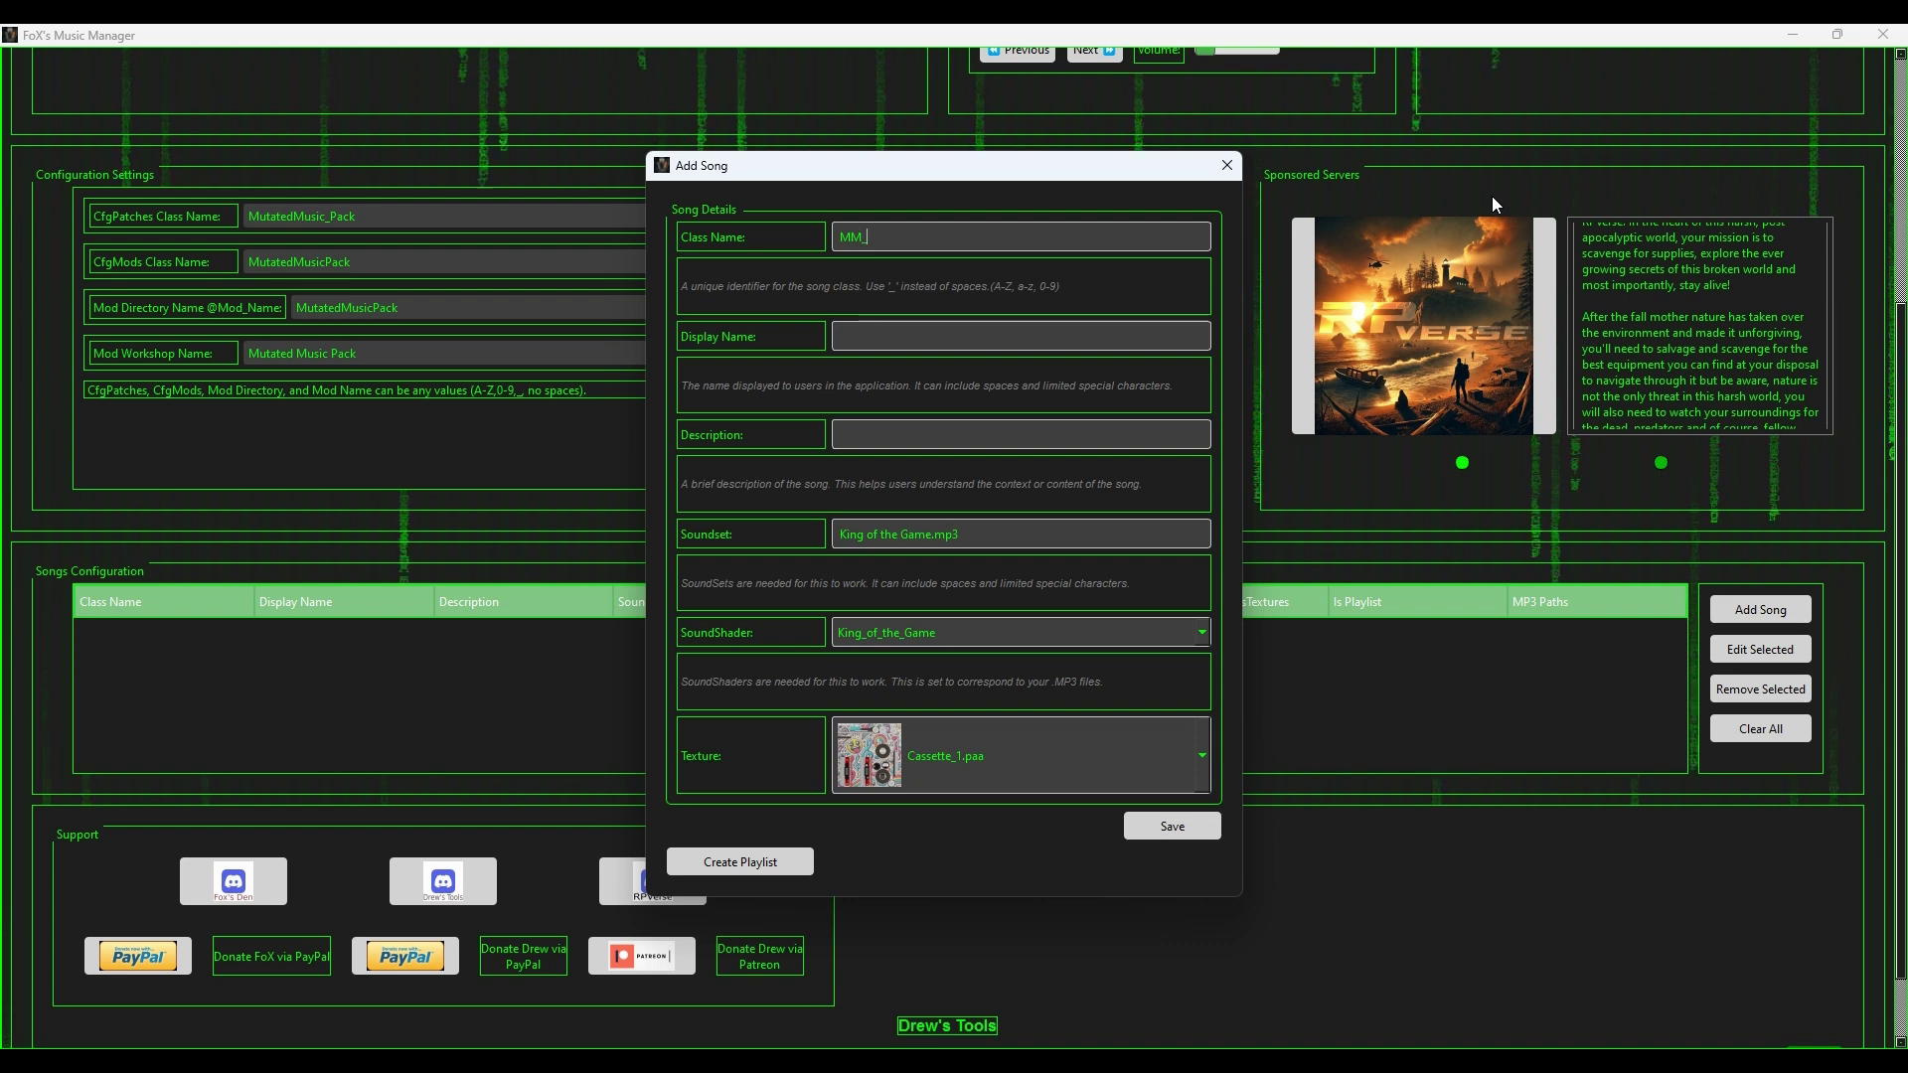
{"action": "type", "text": "King"}
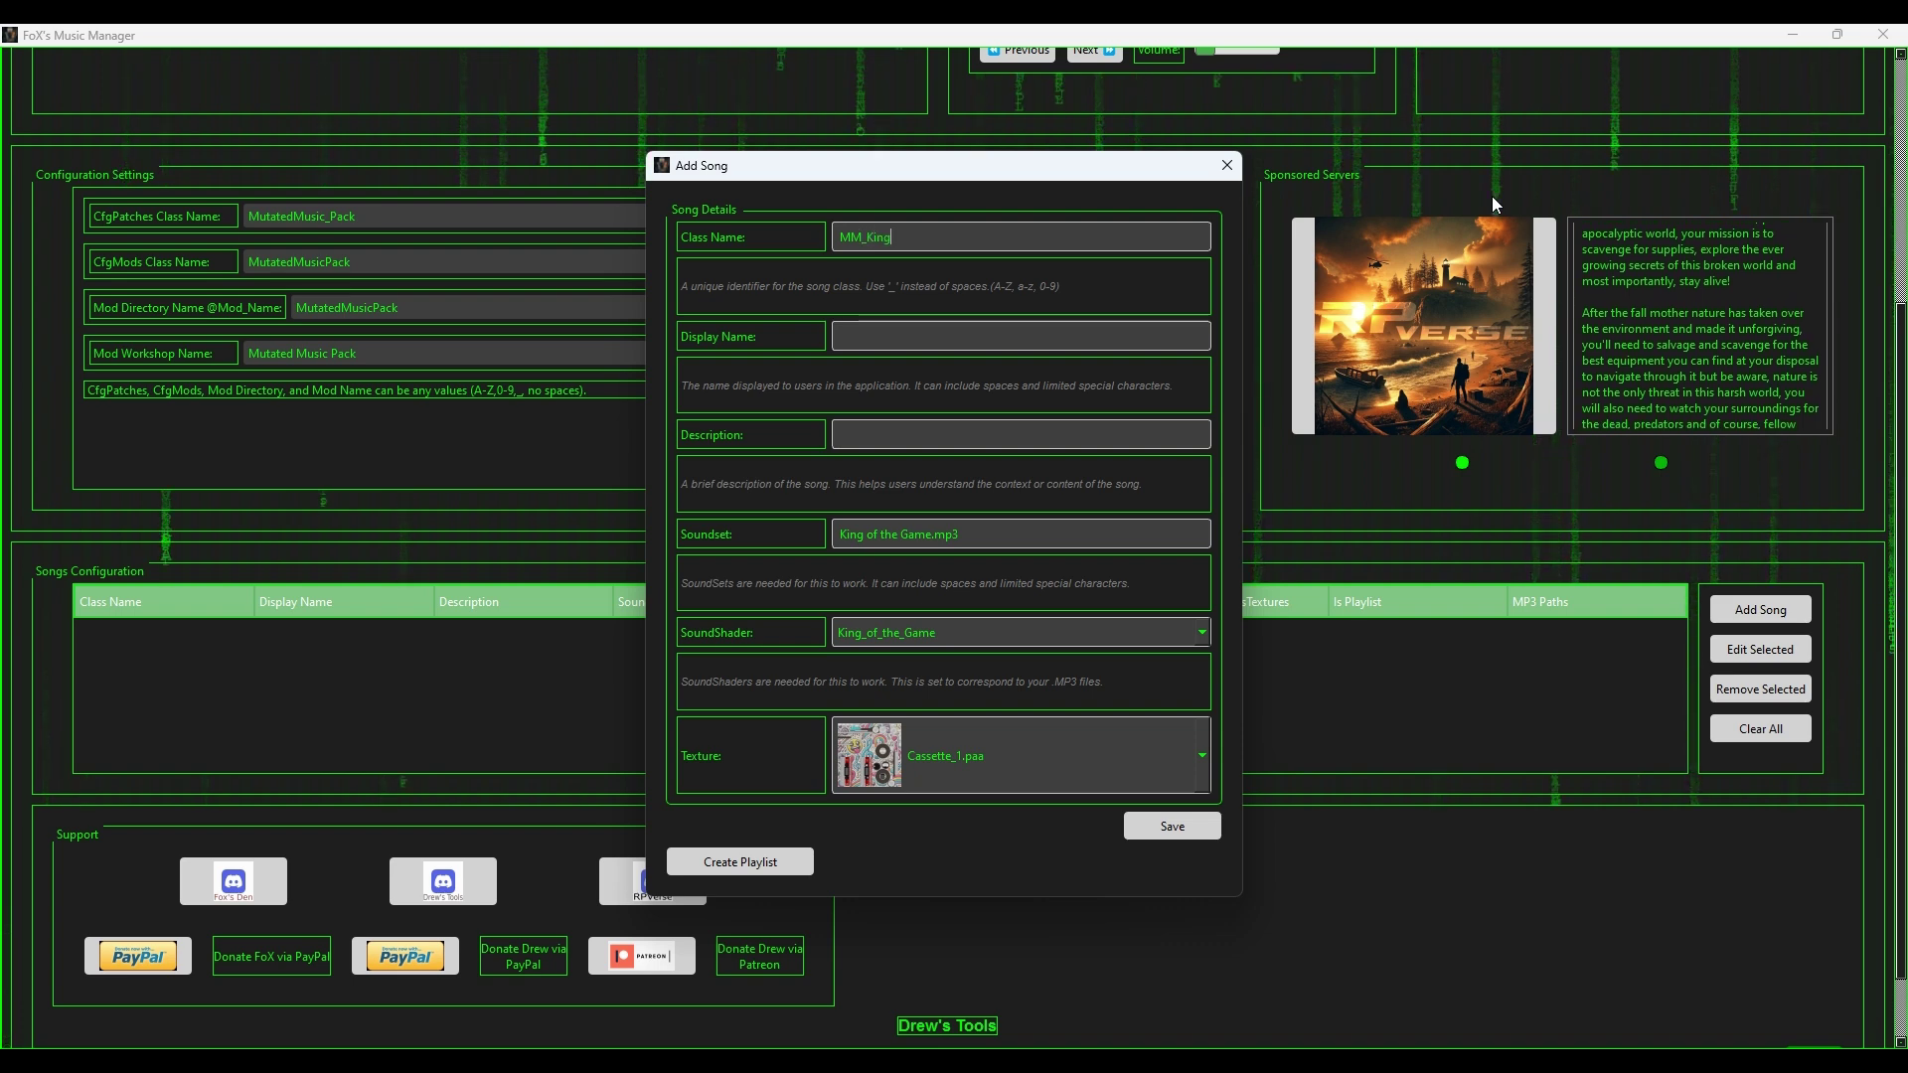
{"action": "type", "text": "_of_th"}
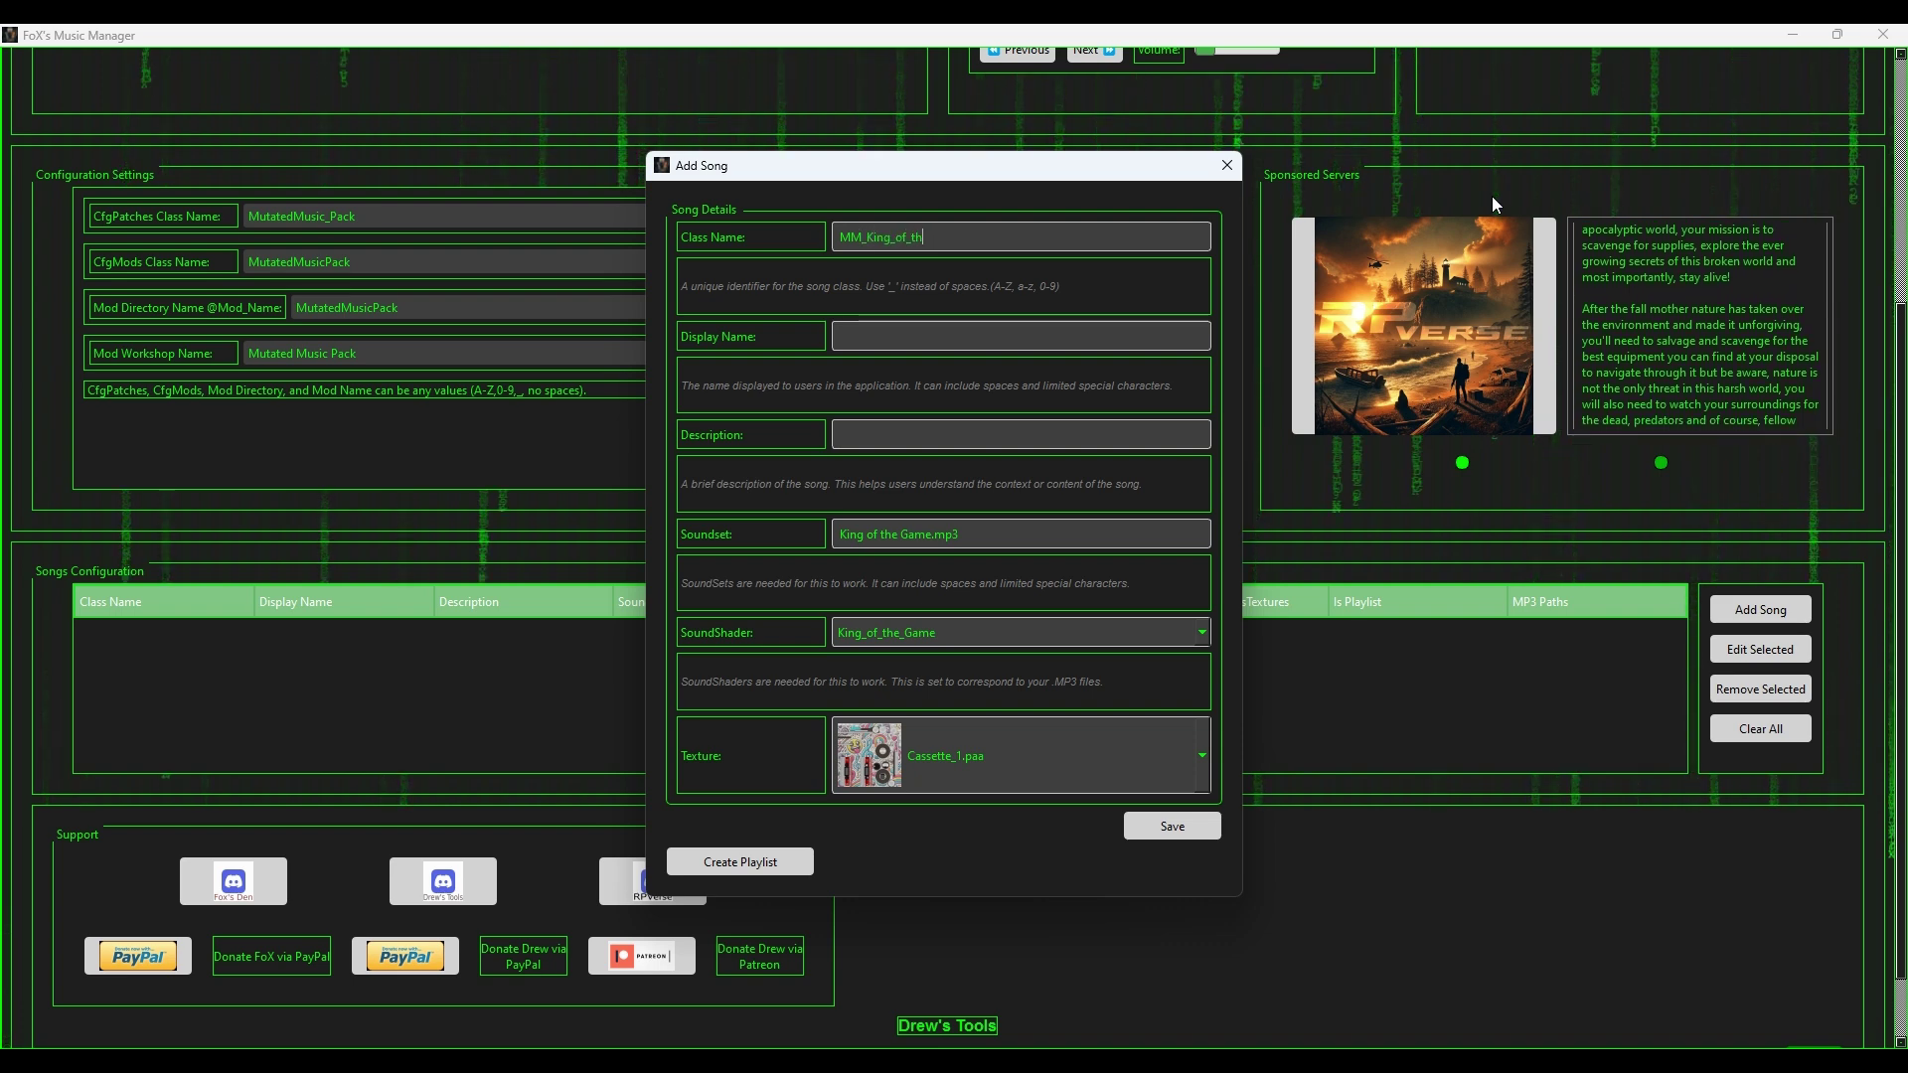
{"action": "type", "text": "e_Game"}
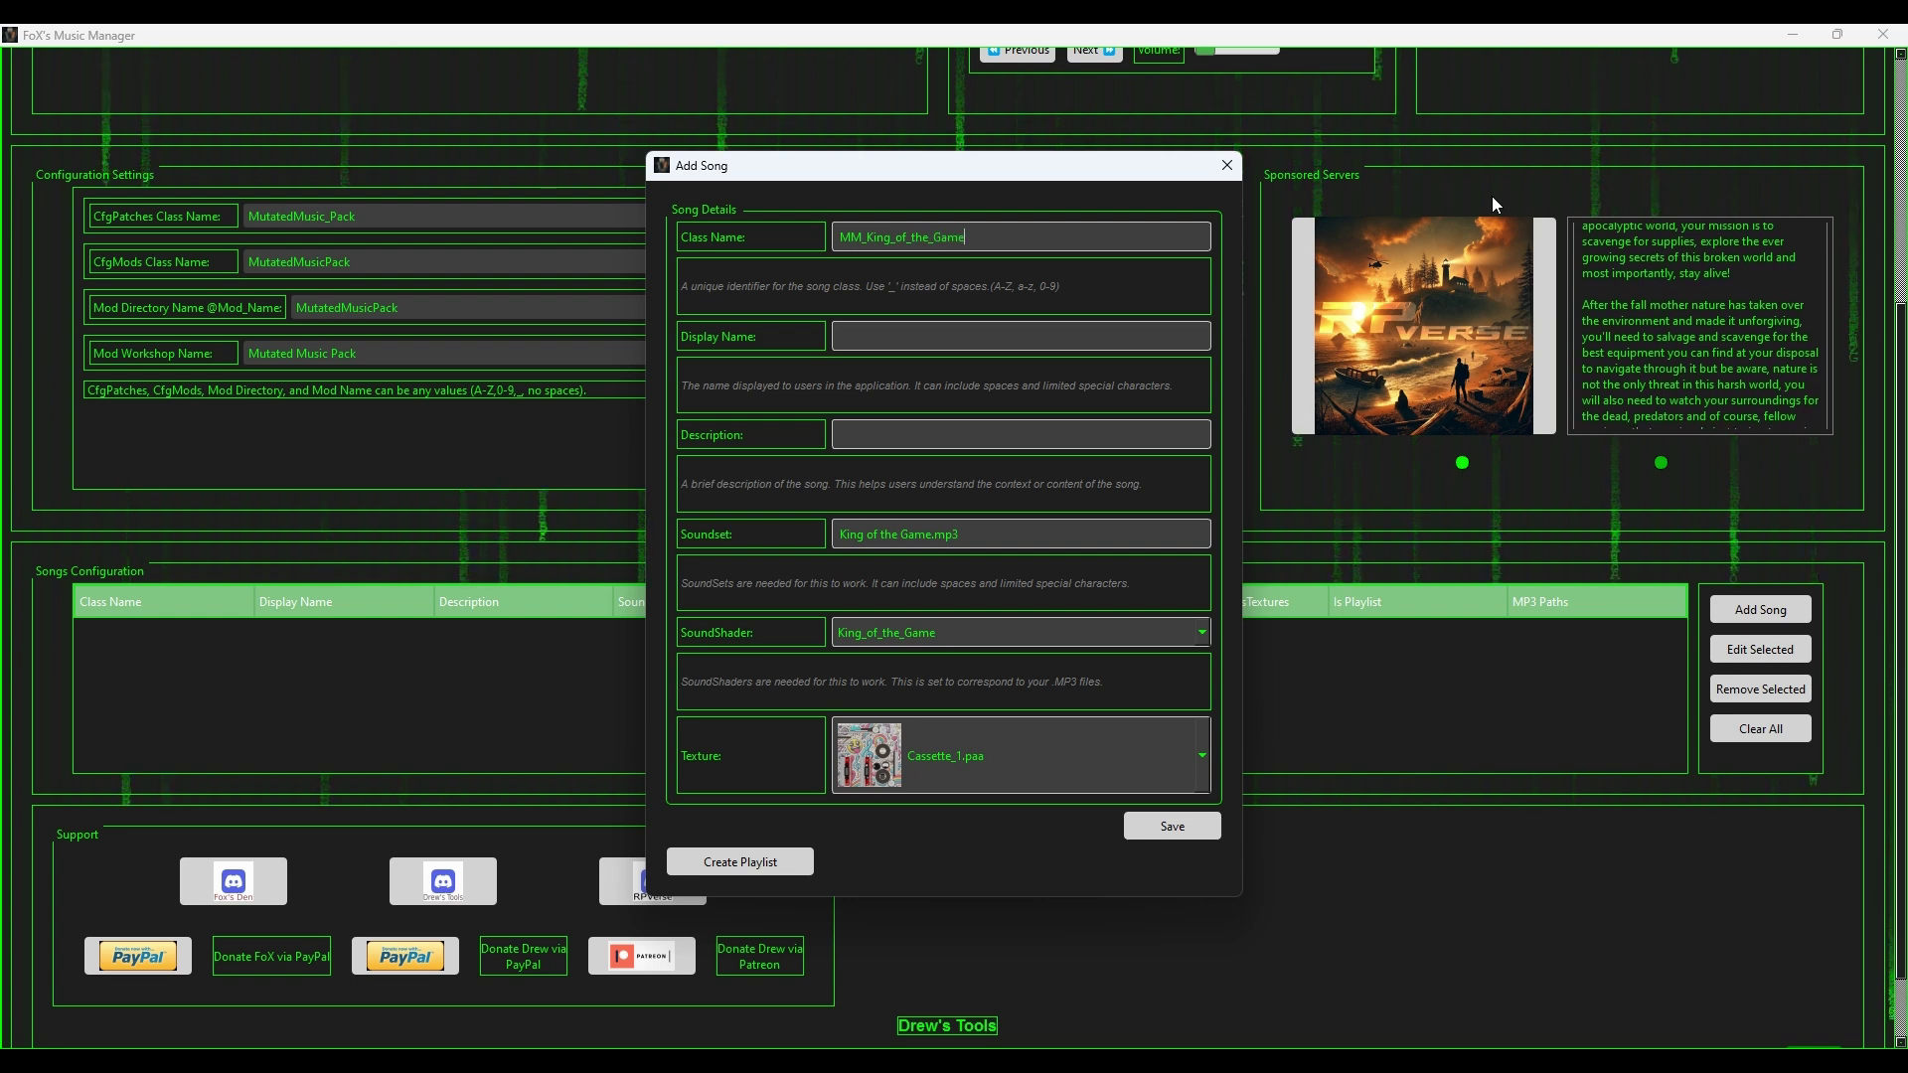
{"action": "key", "text": "ctrl+a"}
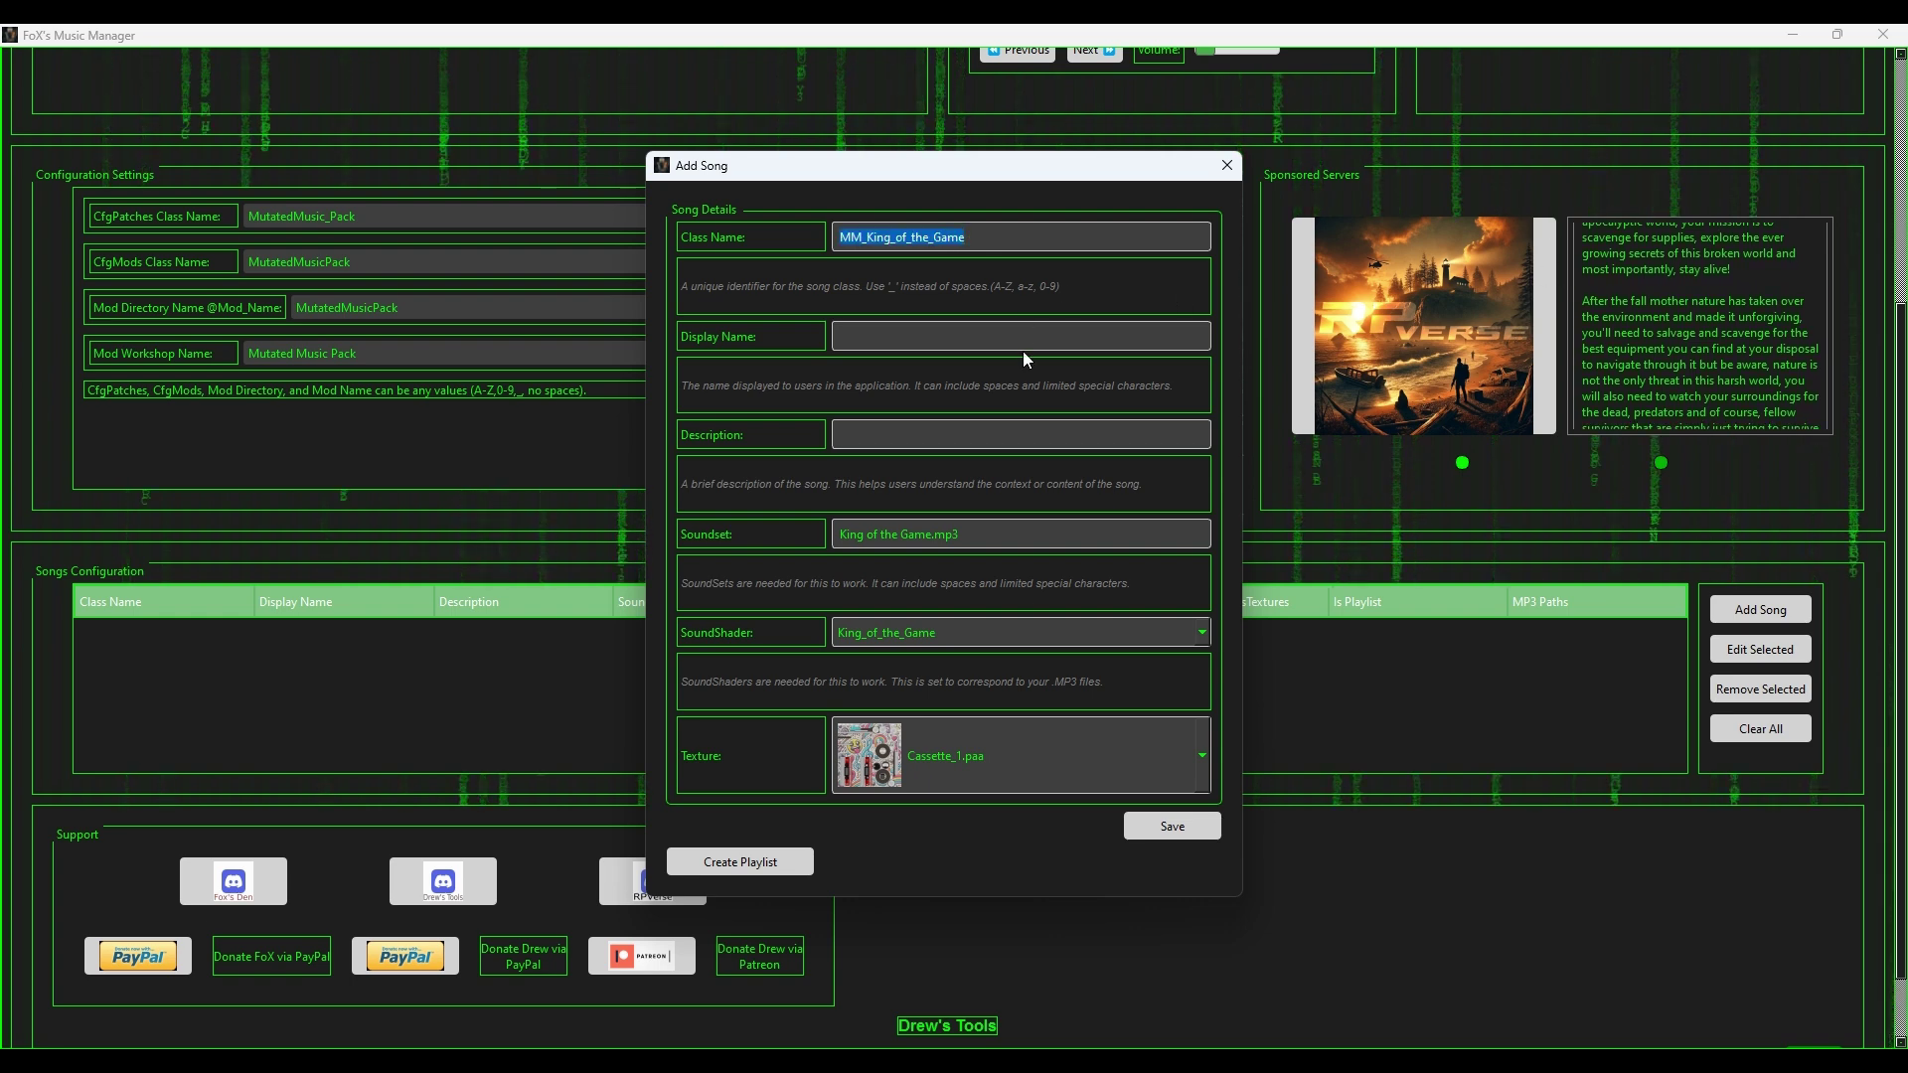
{"action": "key", "text": "ctrl+c"}
{"action": "left_click", "coordinate": [1023, 350]}
{"action": "key", "text": "ctrl+v"}
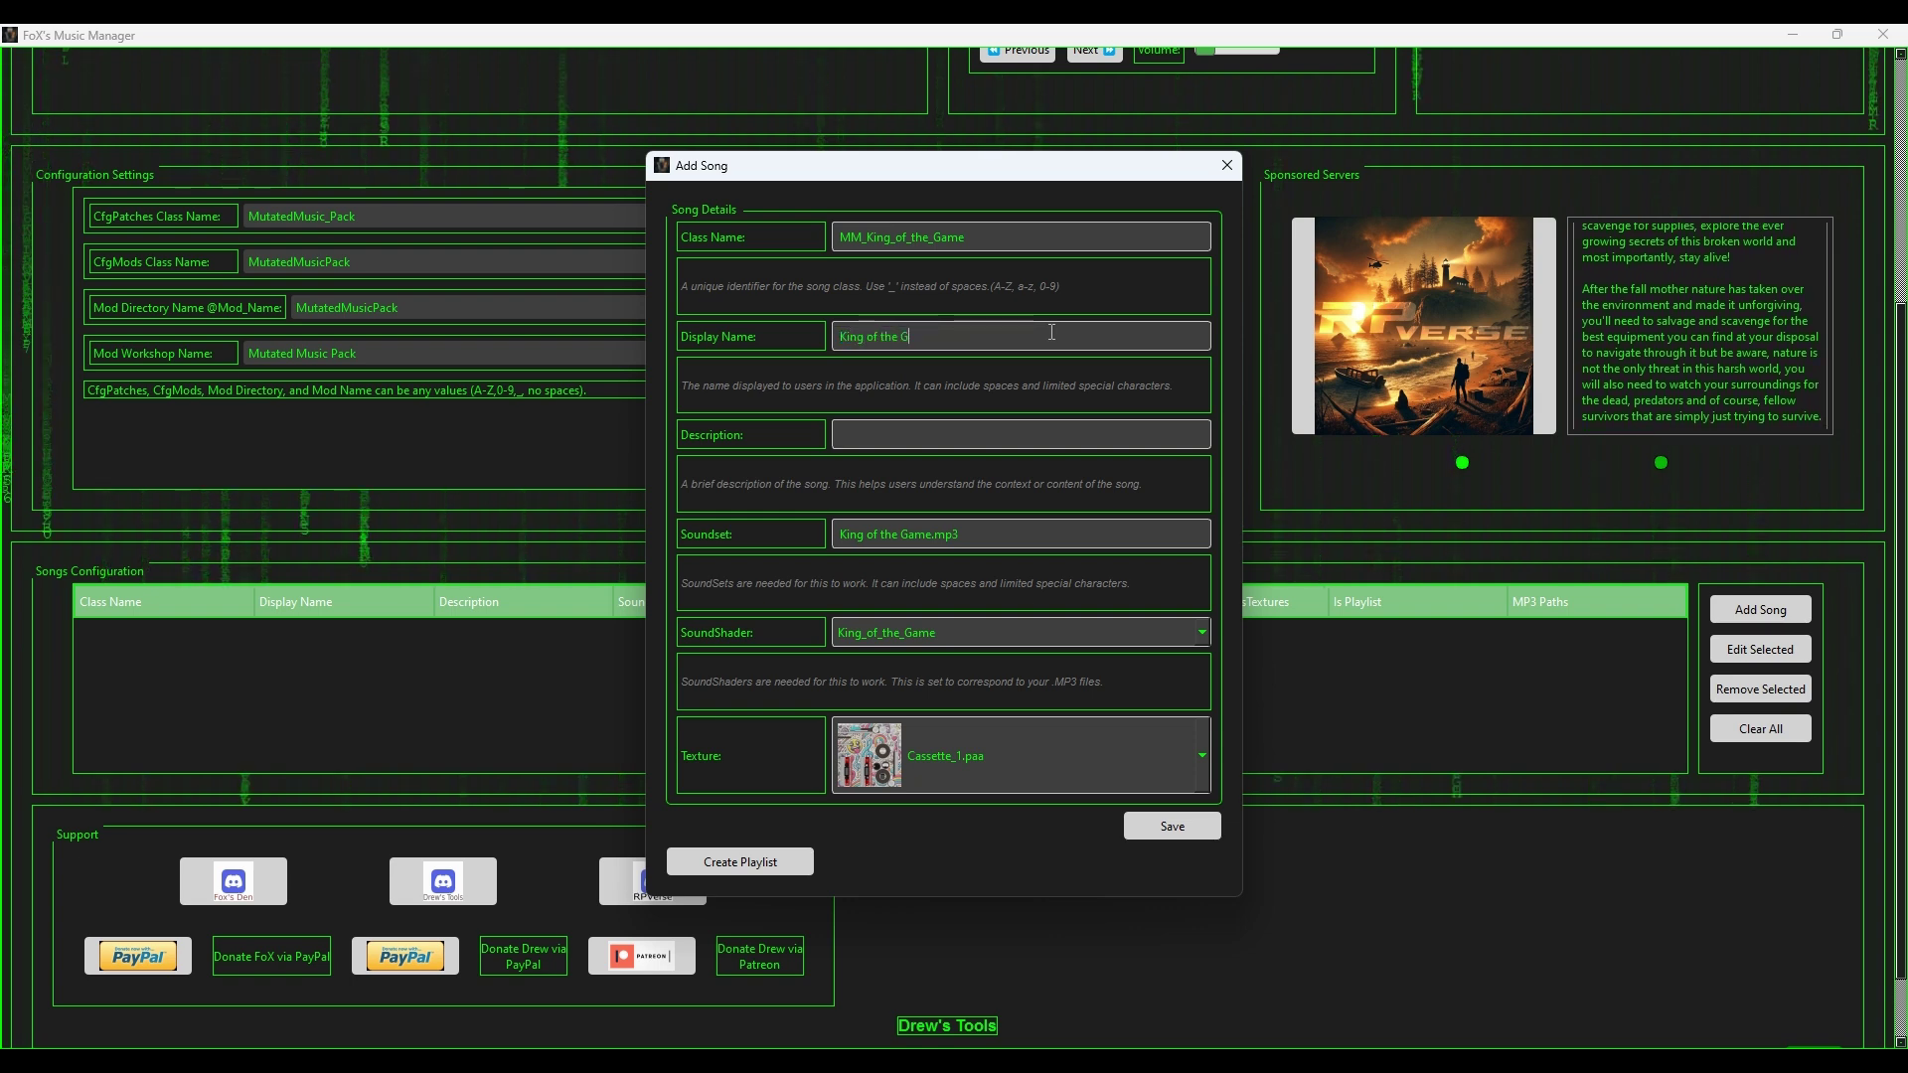
{"action": "type", "text": "- Der"}
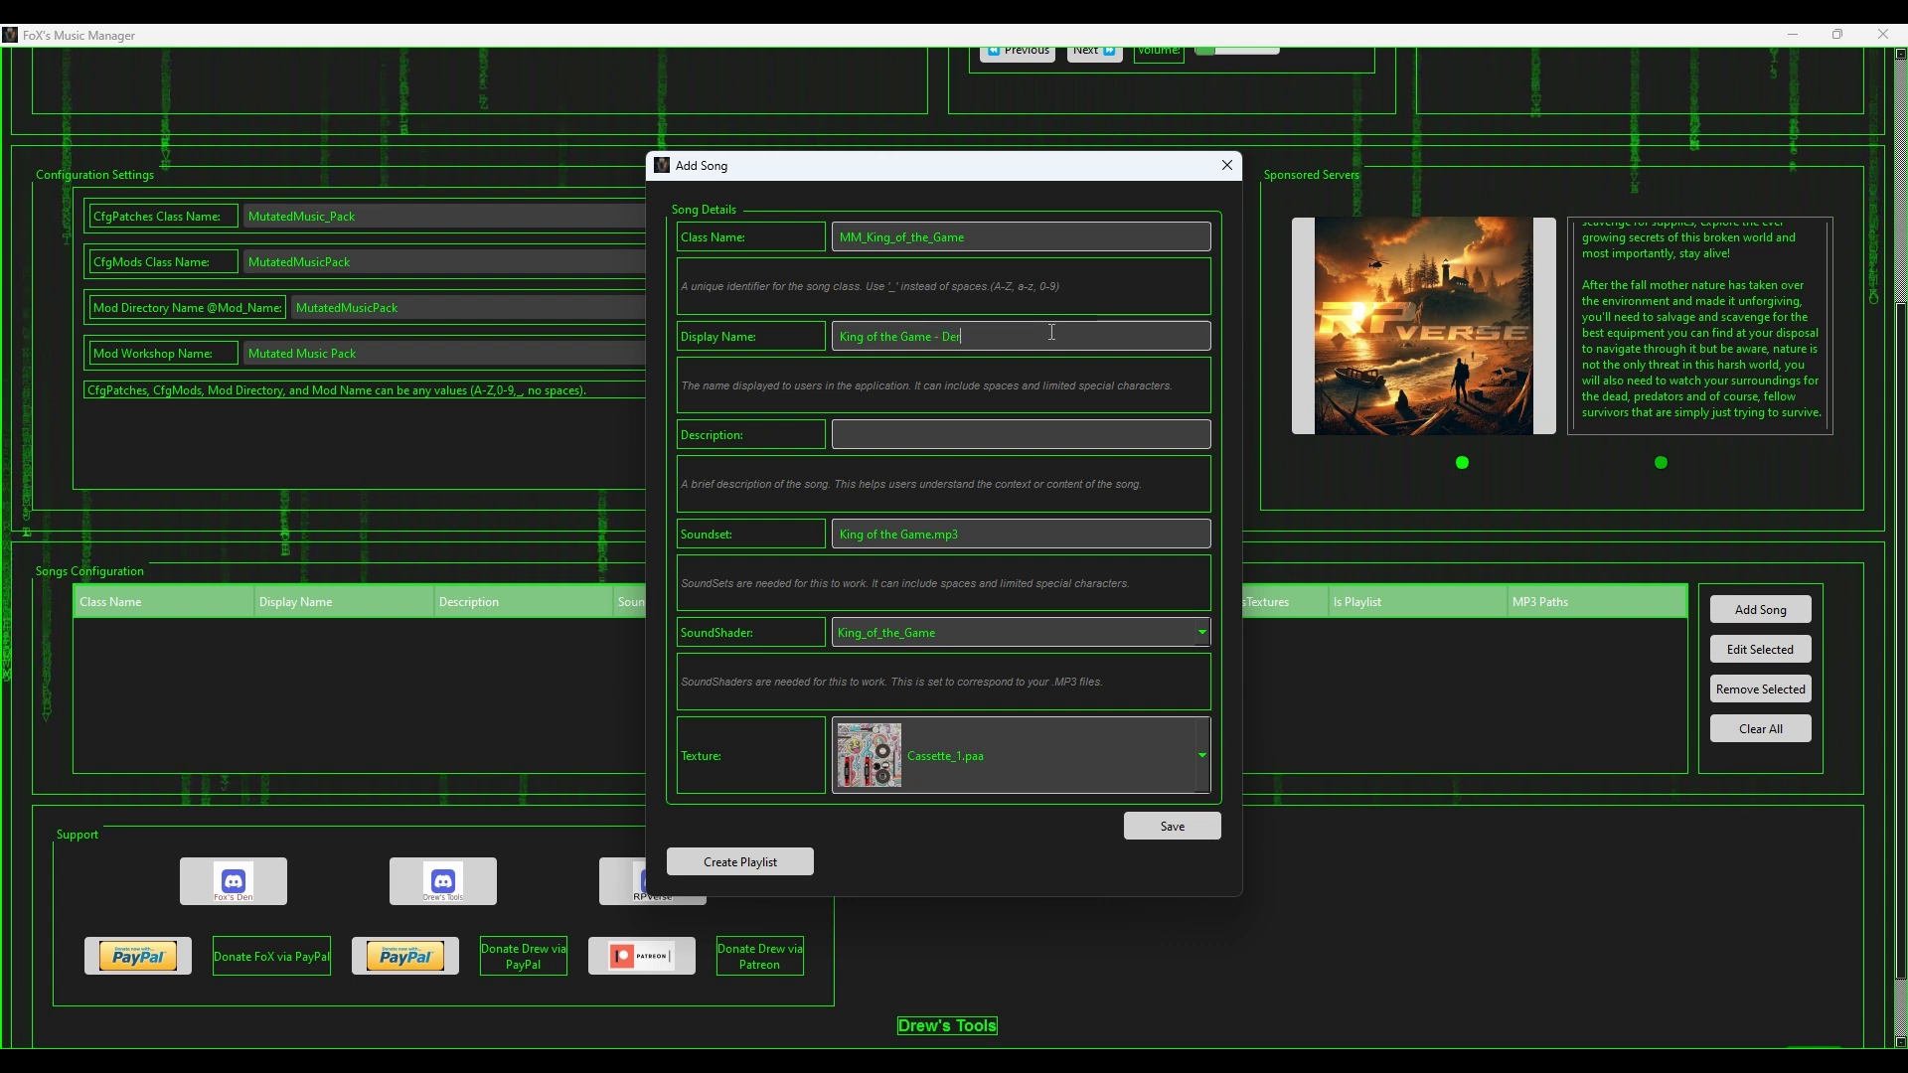
{"action": "type", "text": "kason"}
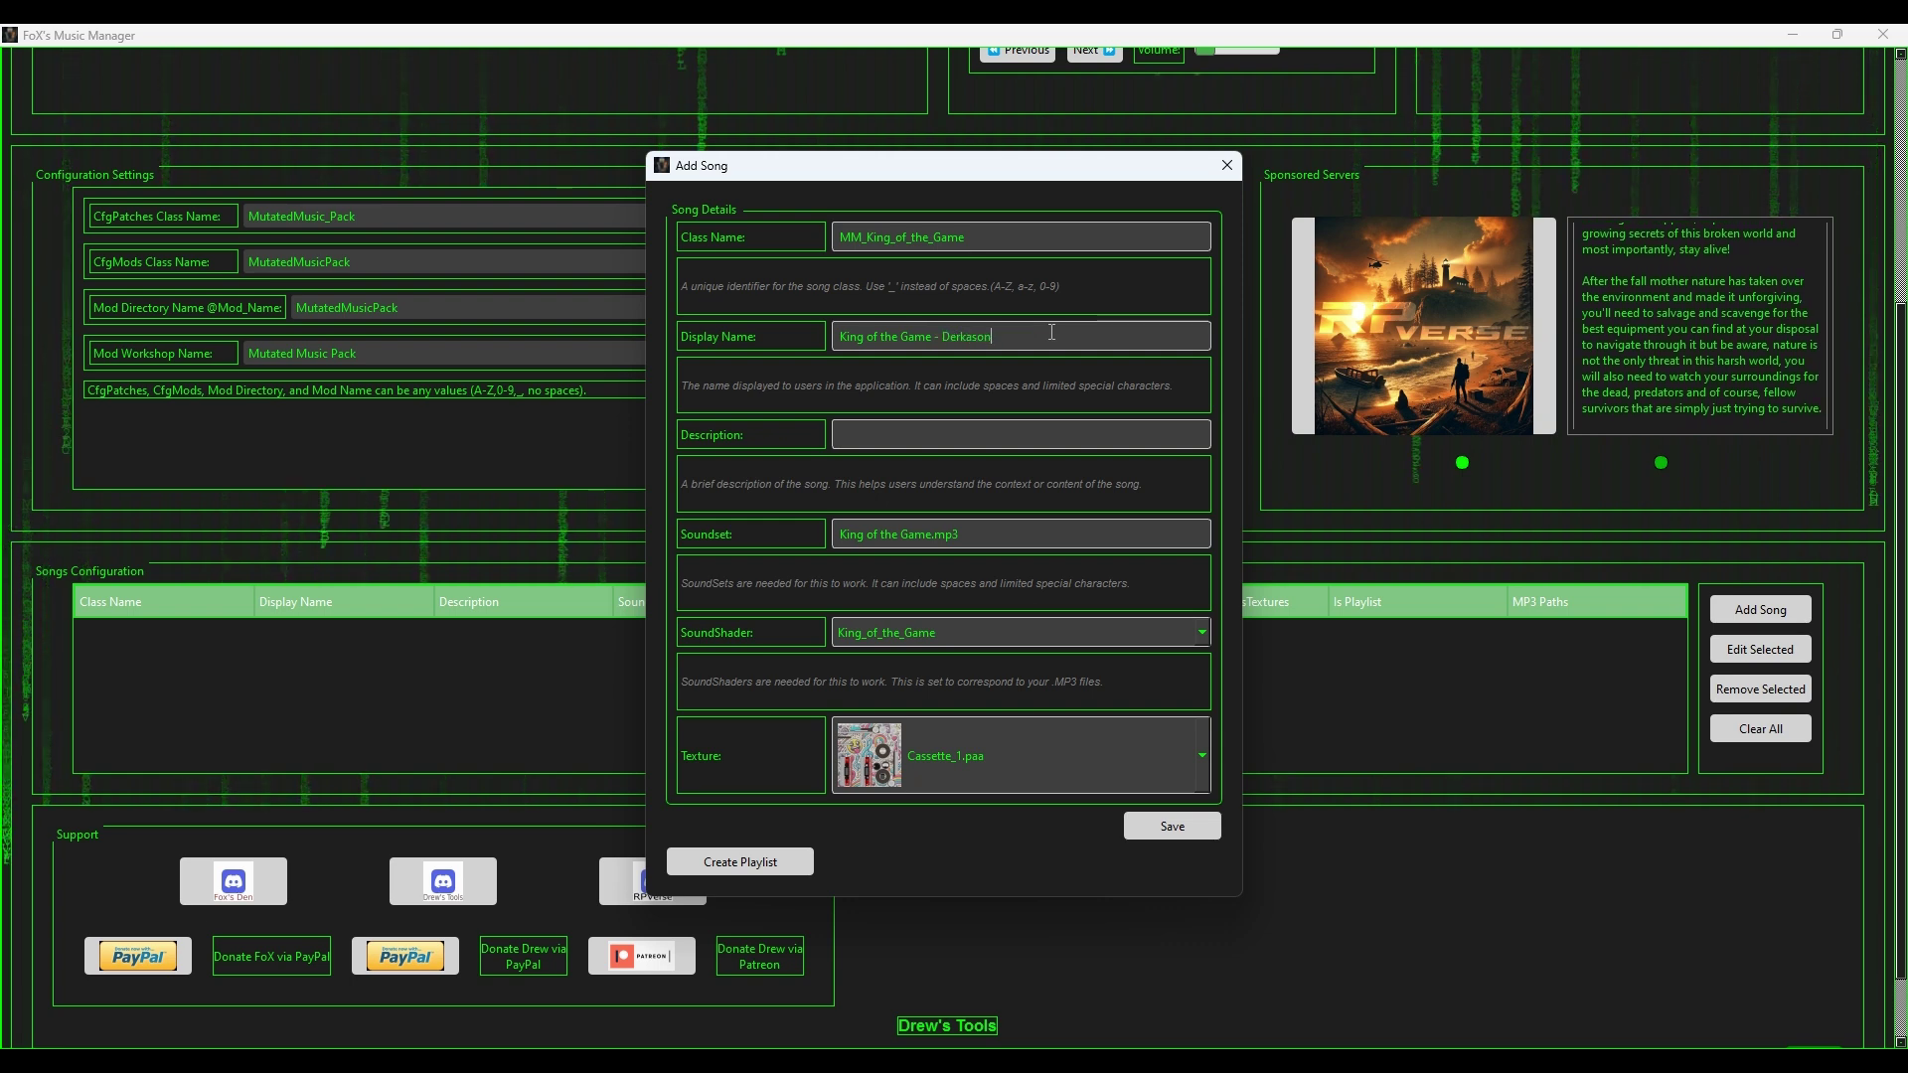
{"action": "key", "text": "BackSpace"}
{"action": "key", "text": "BackSpace"}
{"action": "key", "text": "BackSpace"}
{"action": "key", "text": "BackSpace"}
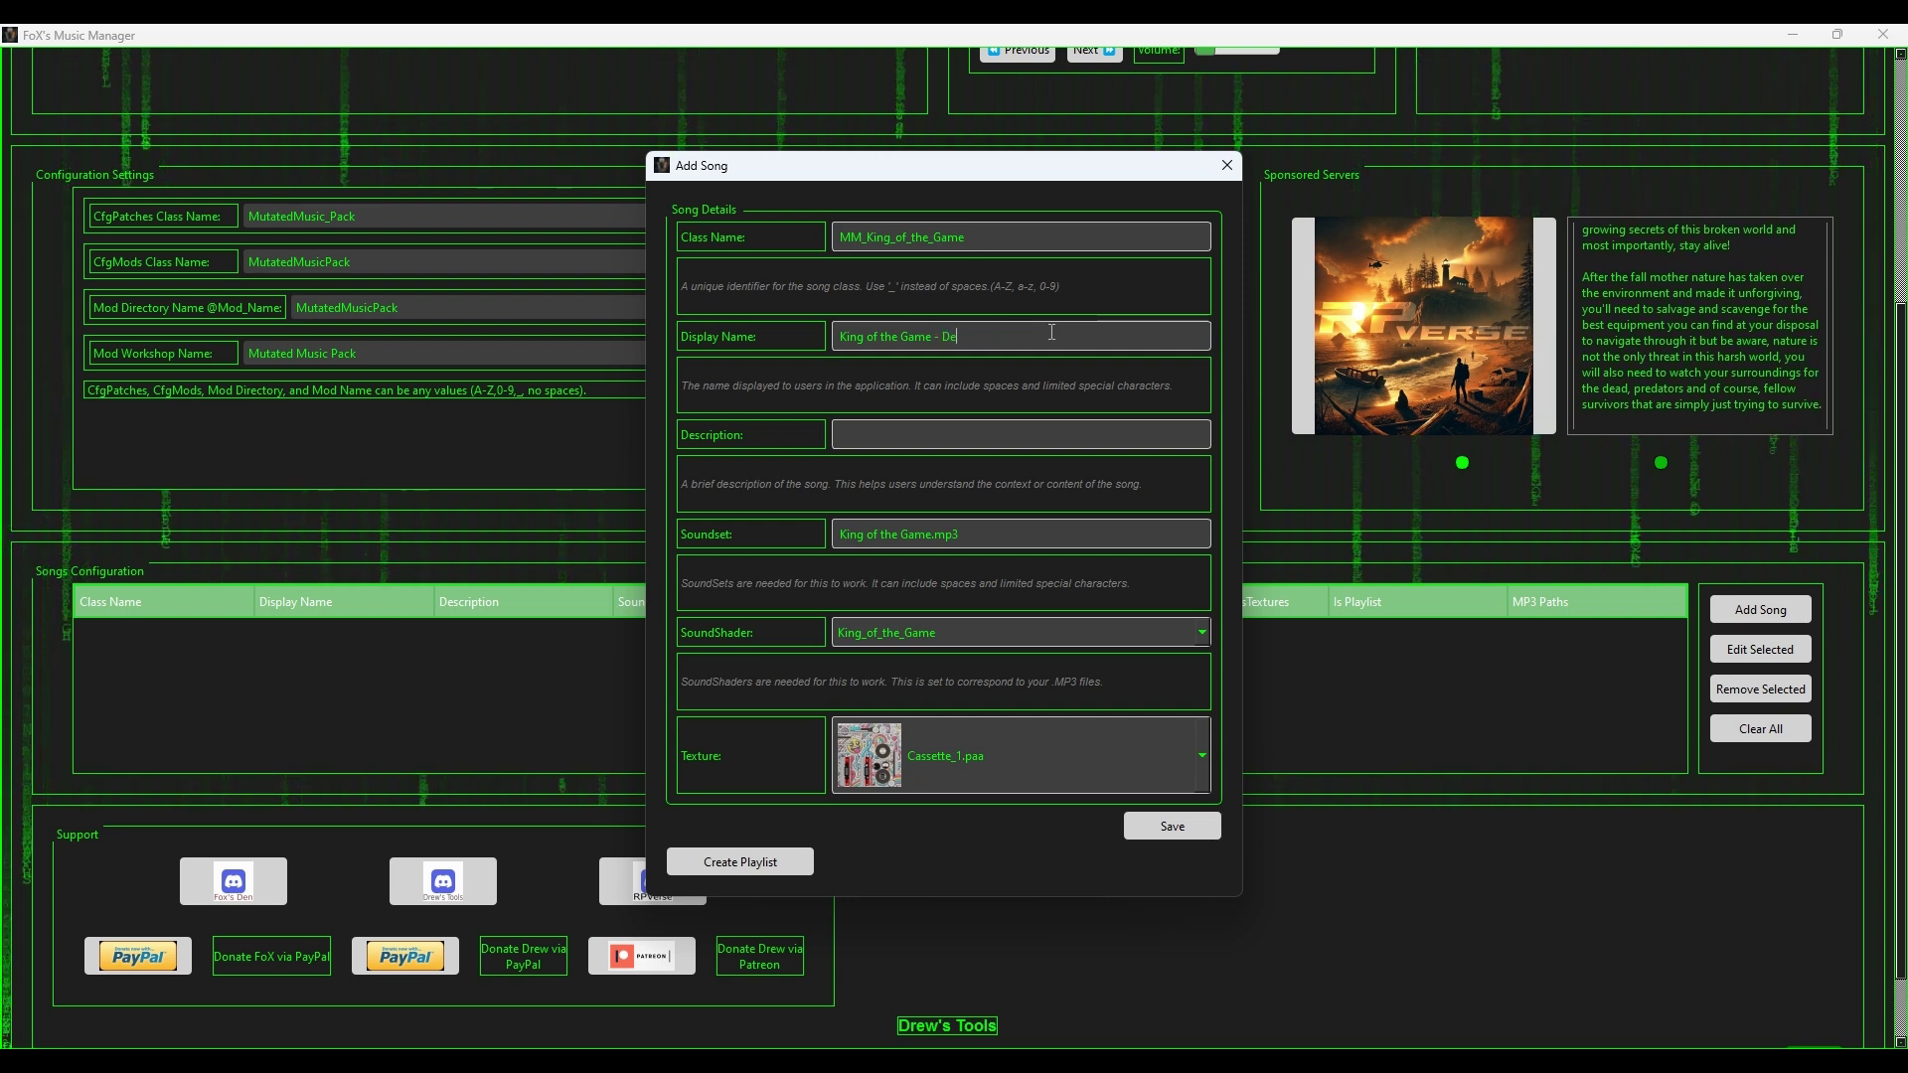
{"action": "key", "text": "BackSpace"}
{"action": "key", "text": "BackSpace"}
{"action": "type", "text": "Atr"}
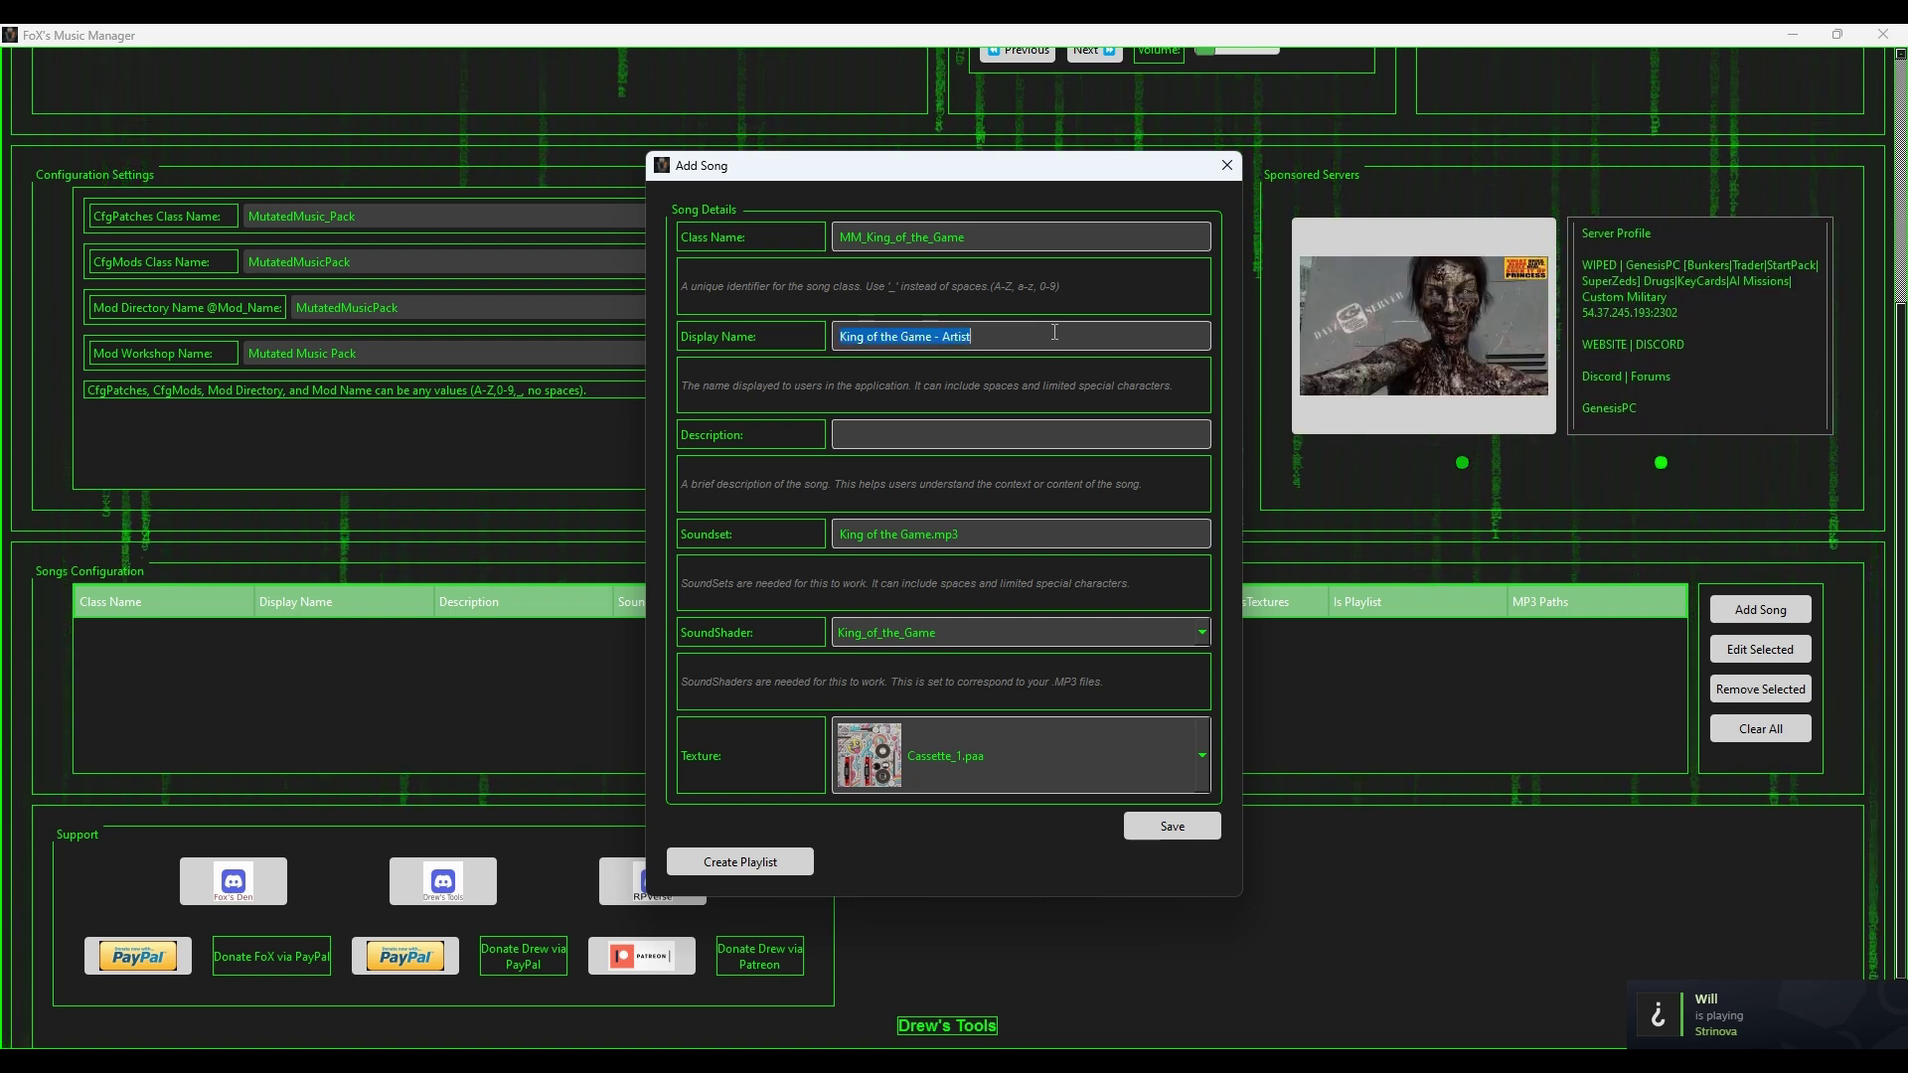
Step: Fill the song description starting from the pasted display name
{"action": "type", "text": "King of the Game - Artist"}
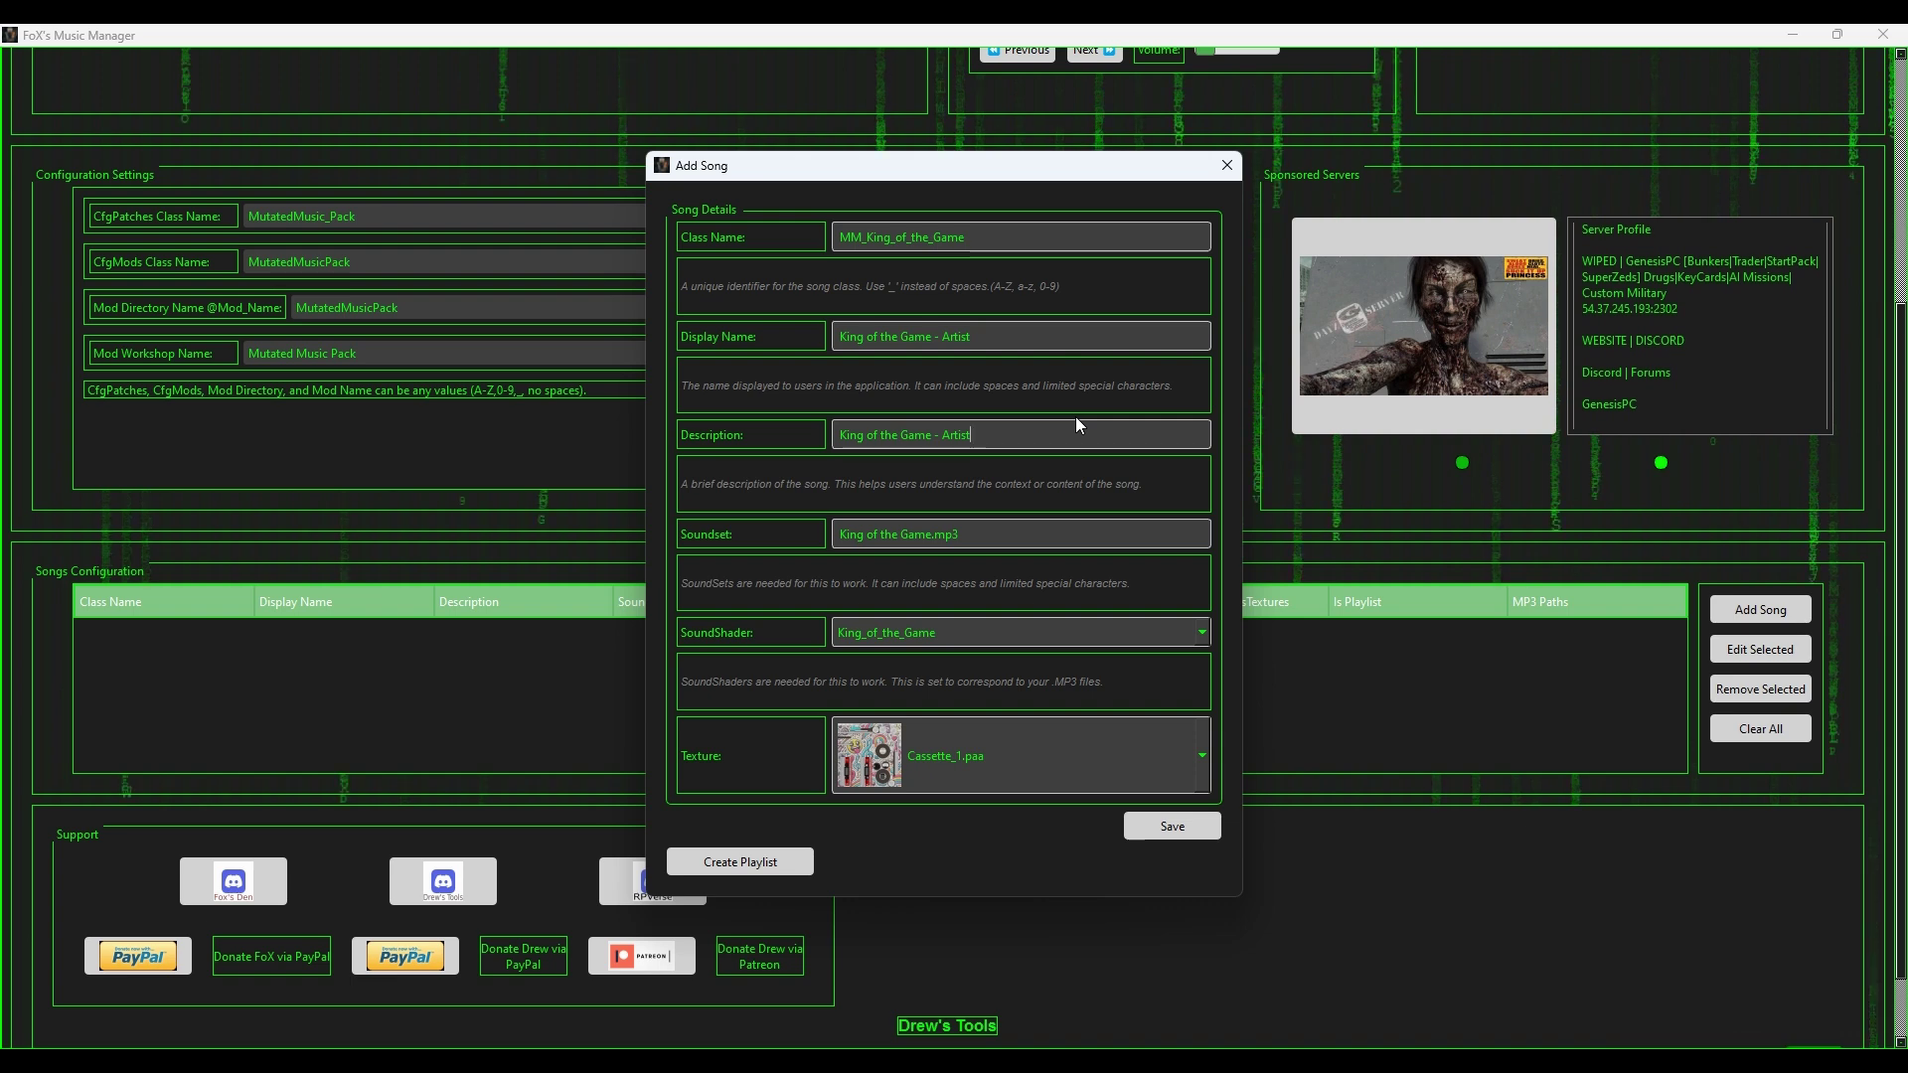
{"action": "type", "text": "- L"}
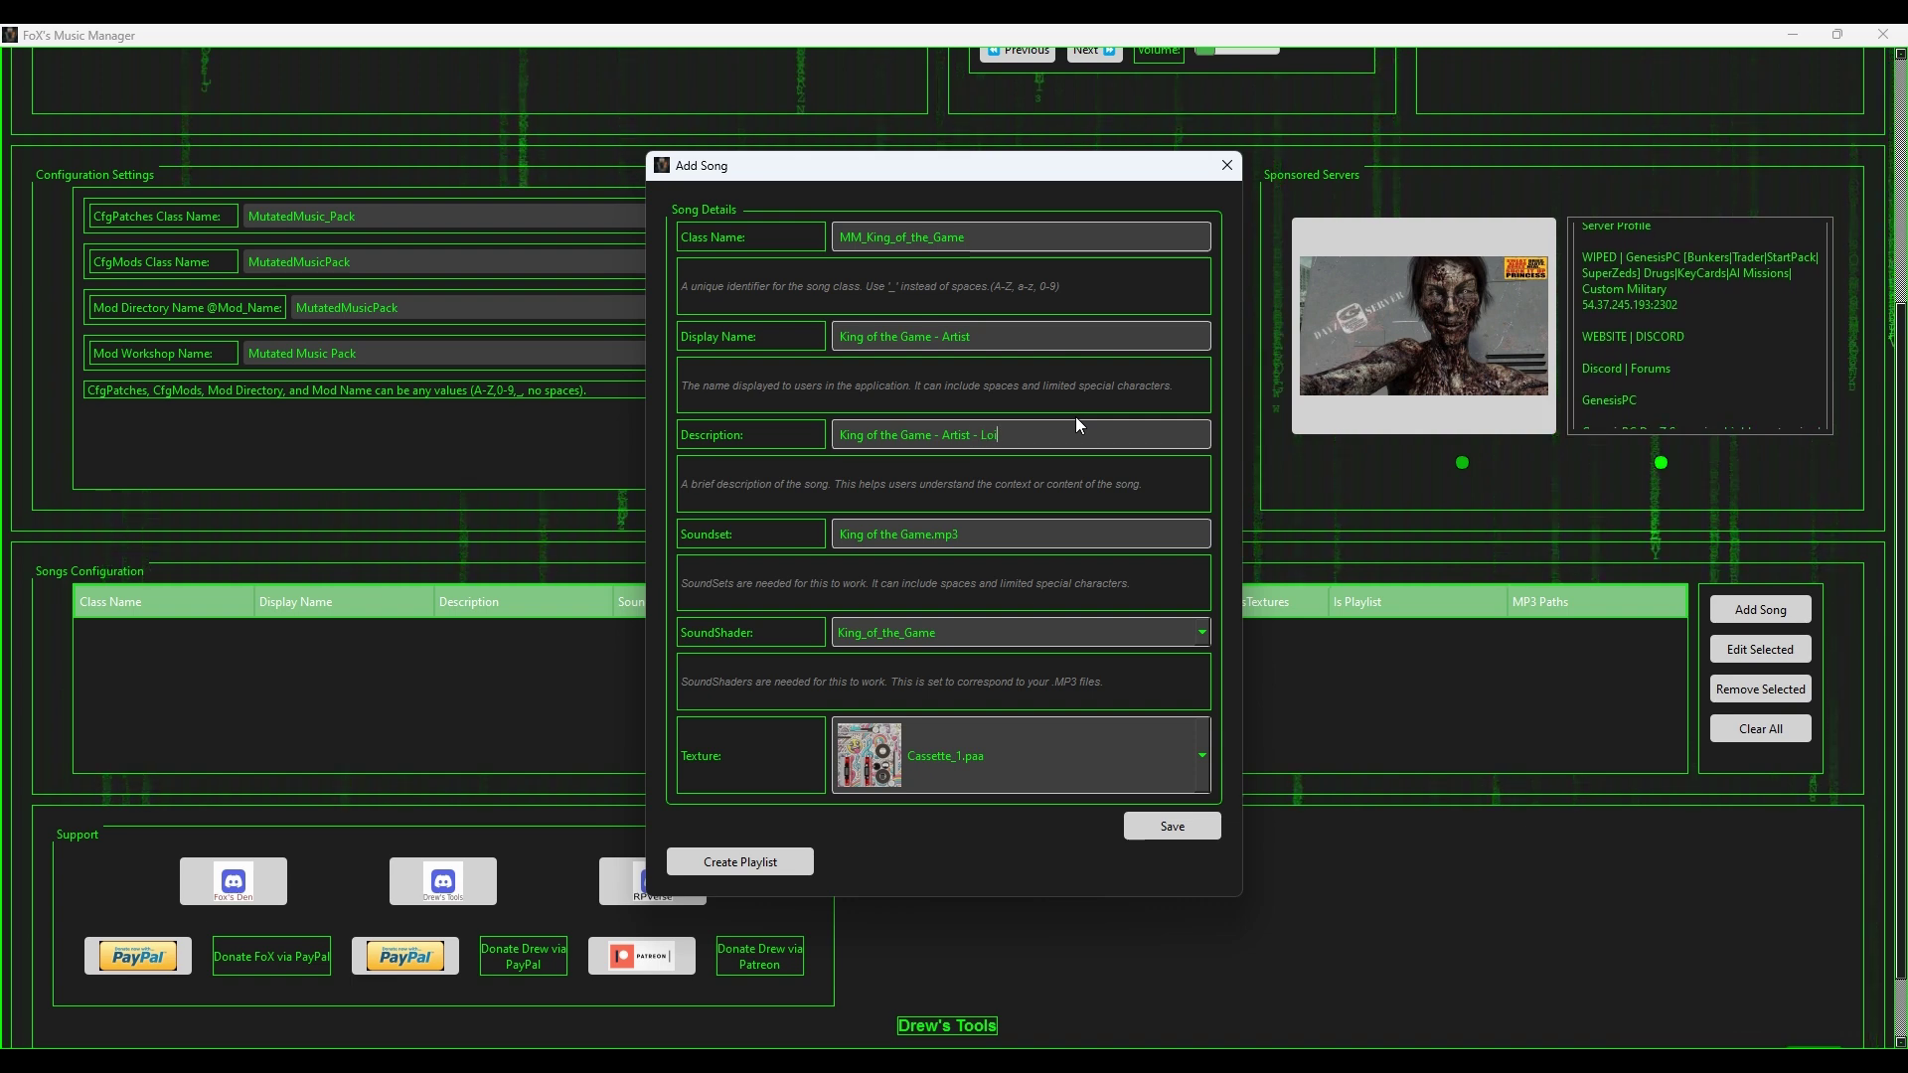
{"action": "type", "text": "ist "}
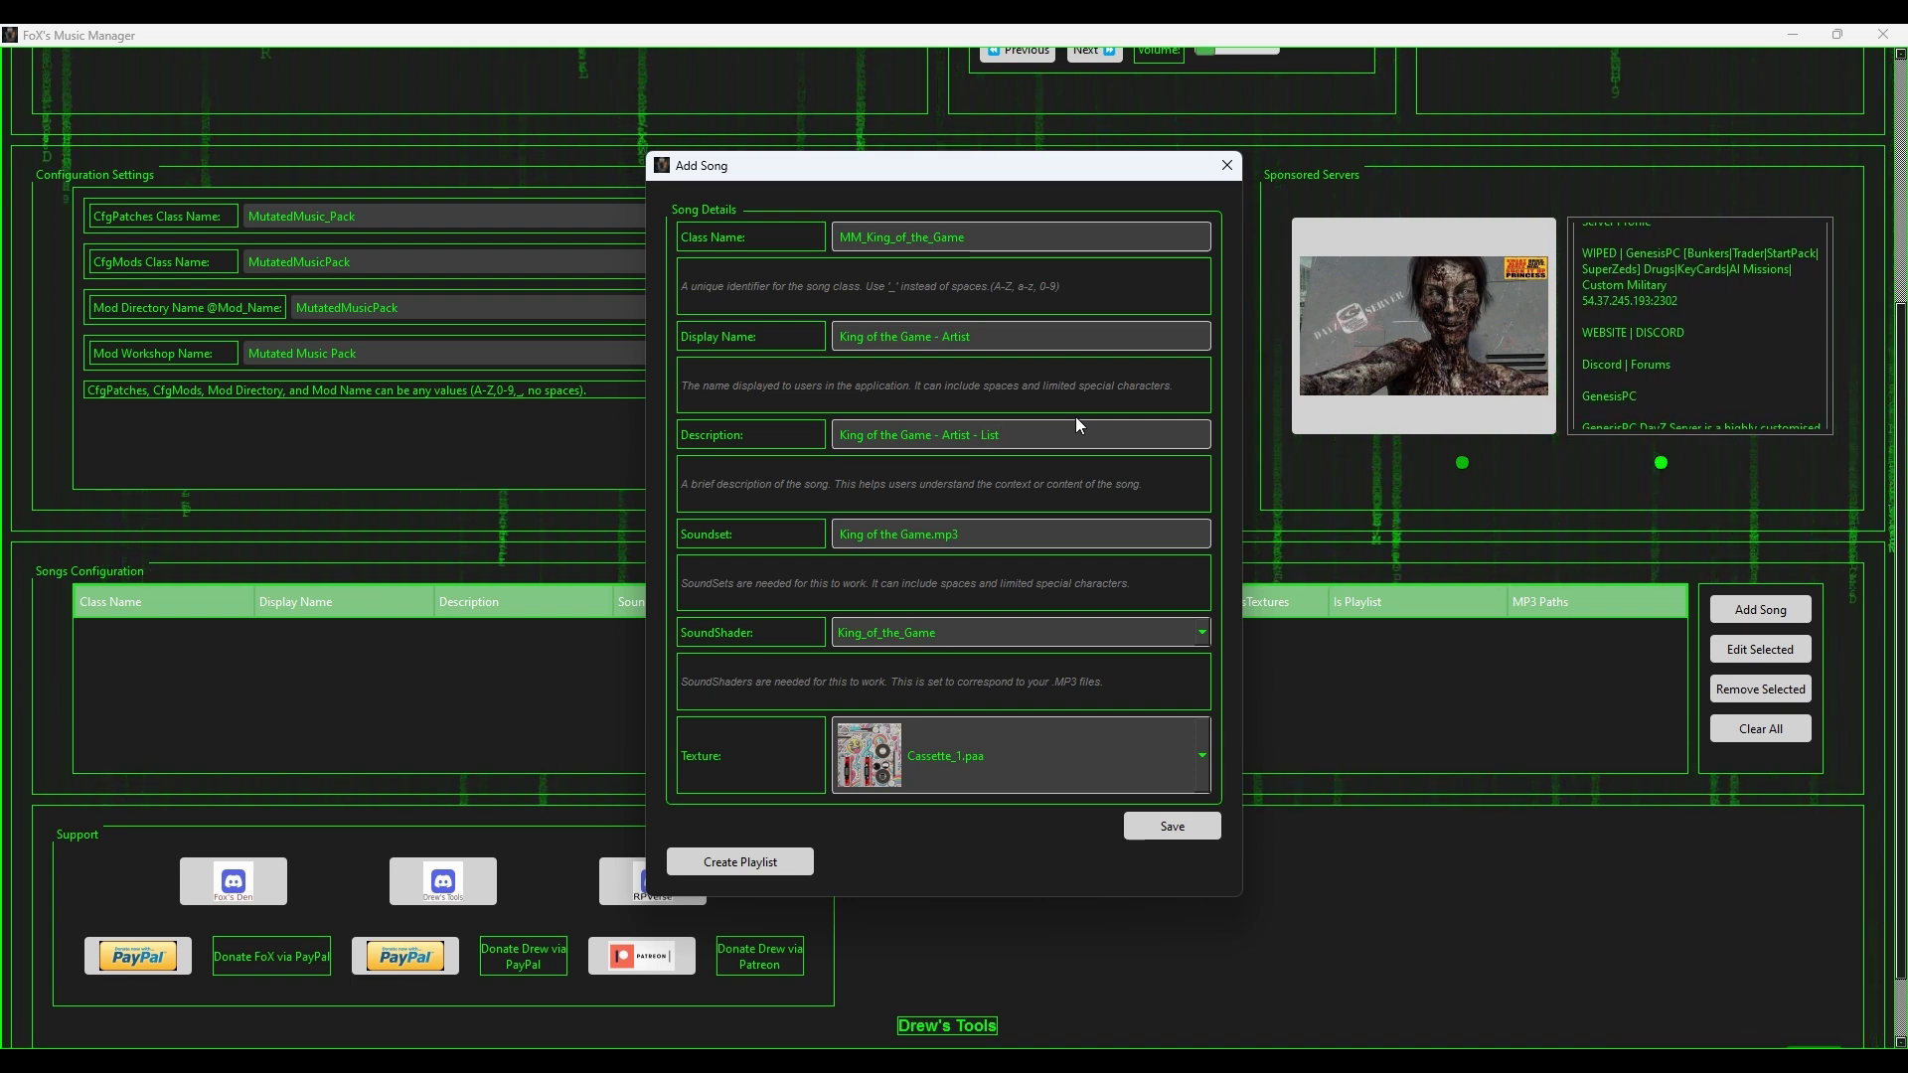
{"action": "type", "text": "of song"}
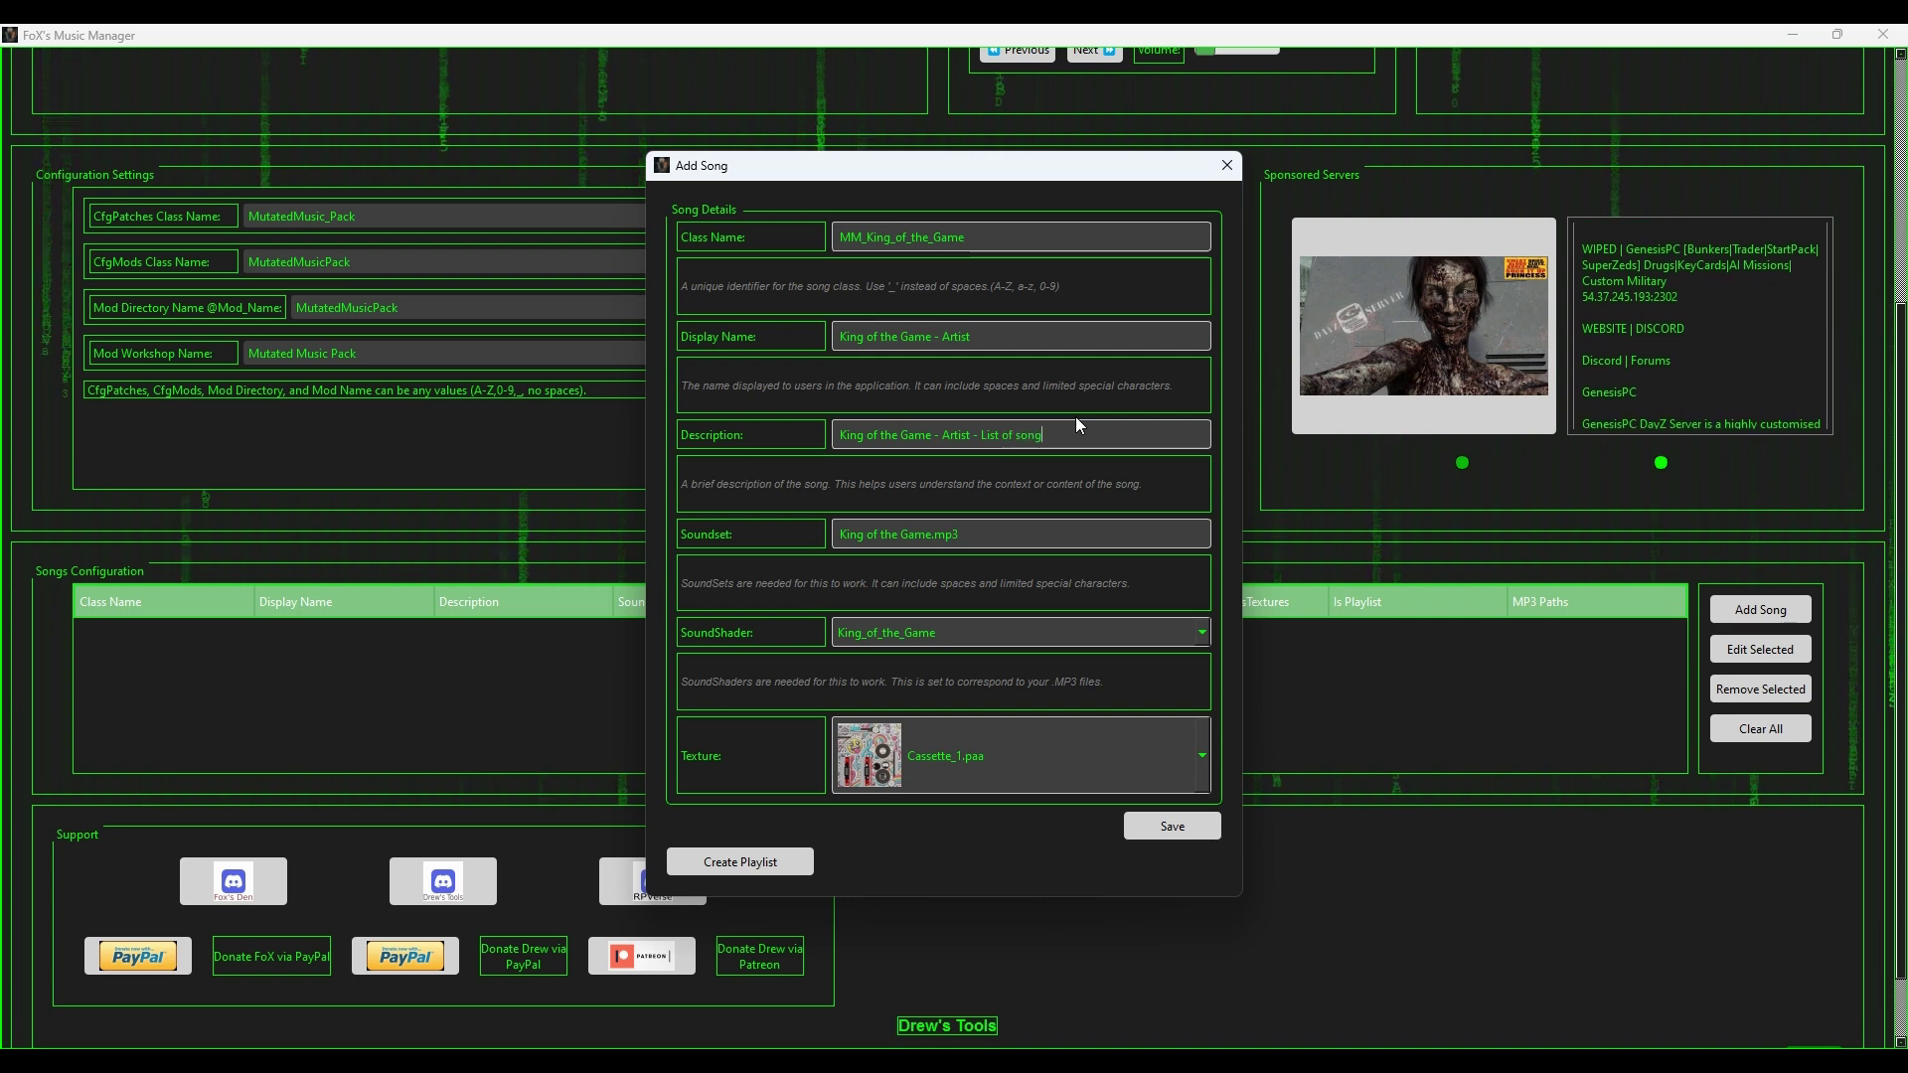
{"action": "key", "text": "BackSpace"}
{"action": "key", "text": "BackSpace"}
{"action": "key", "text": "BackSpace"}
{"action": "key", "text": "BackSpace"}
{"action": "key", "text": "BackSpace"}
{"action": "key", "text": "BackSpace"}
{"action": "key", "text": "BackSpace"}
{"action": "key", "text": "BackSpace"}
{"action": "key", "text": "BackSpace"}
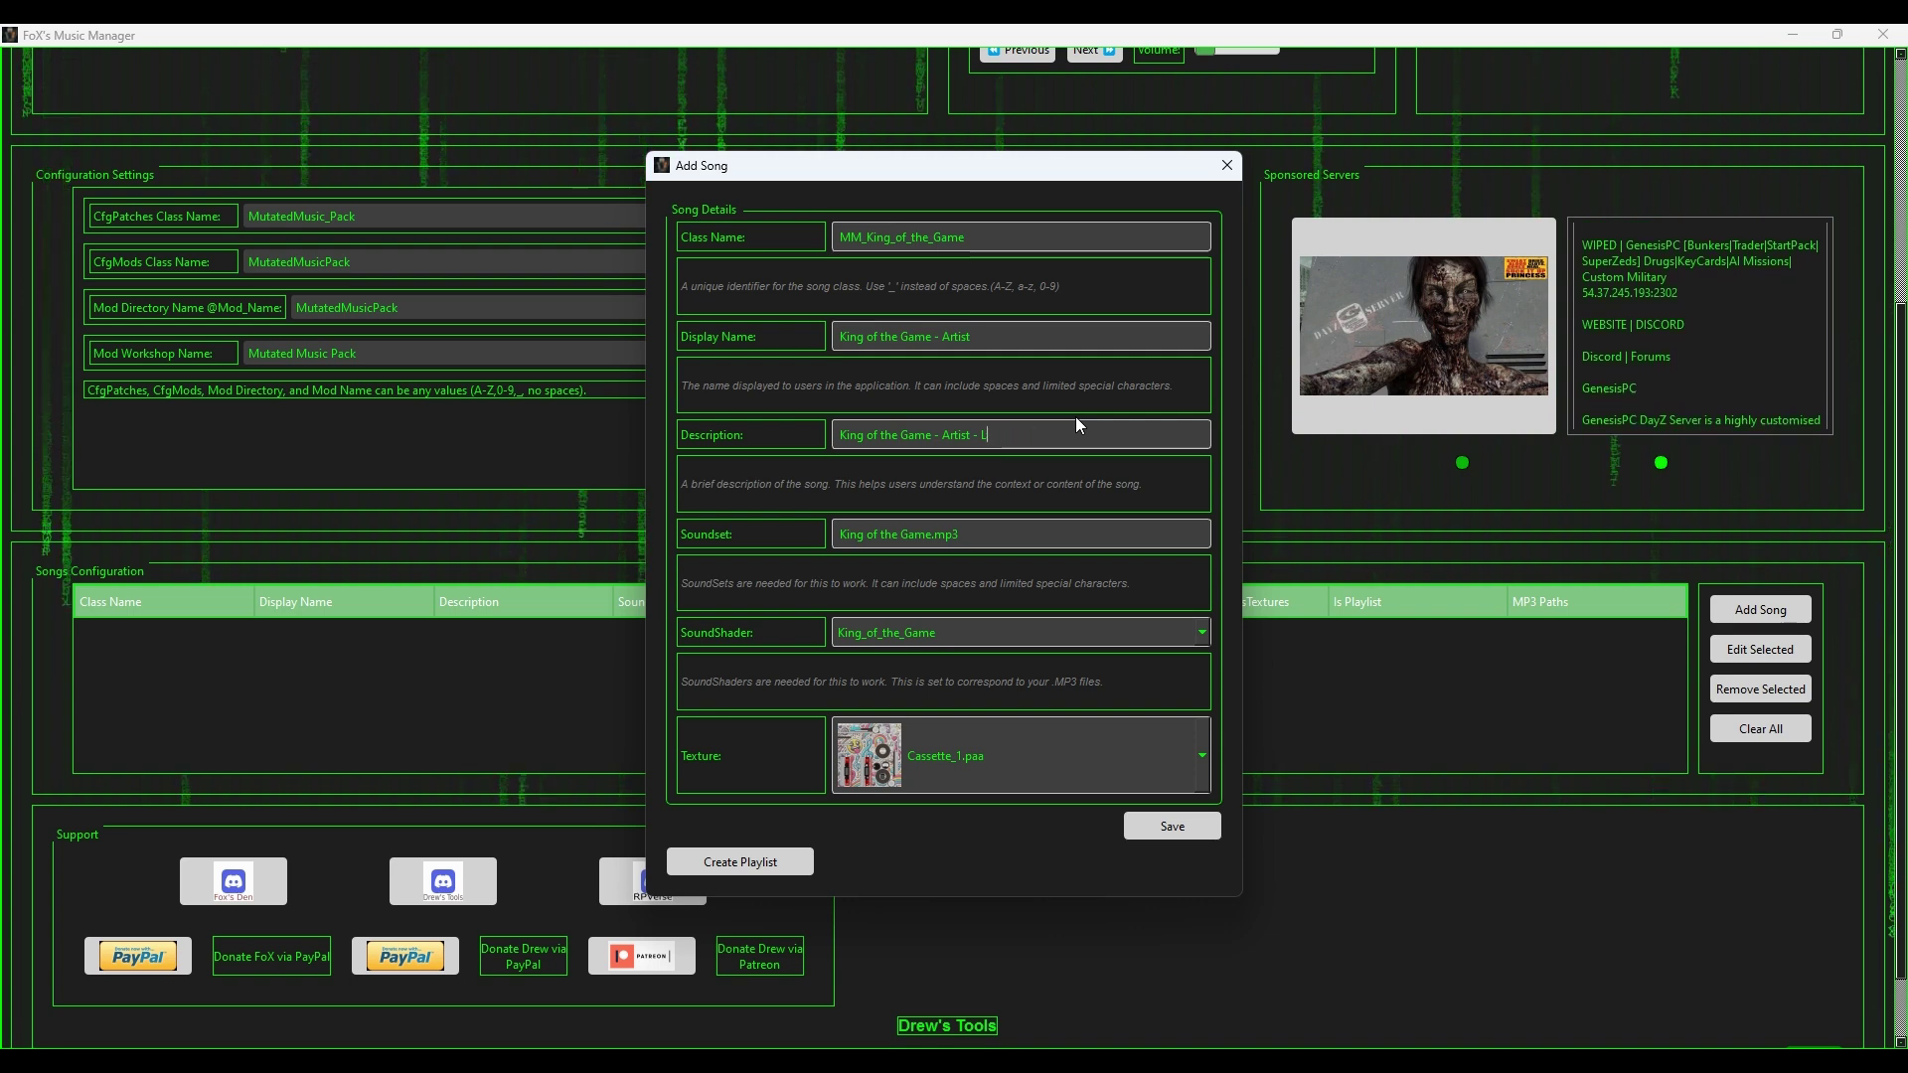
{"action": "key", "text": "BackSpace"}
{"action": "key", "text": "BackSpace"}
{"action": "type", "text": "fjuiohjiaosj"}
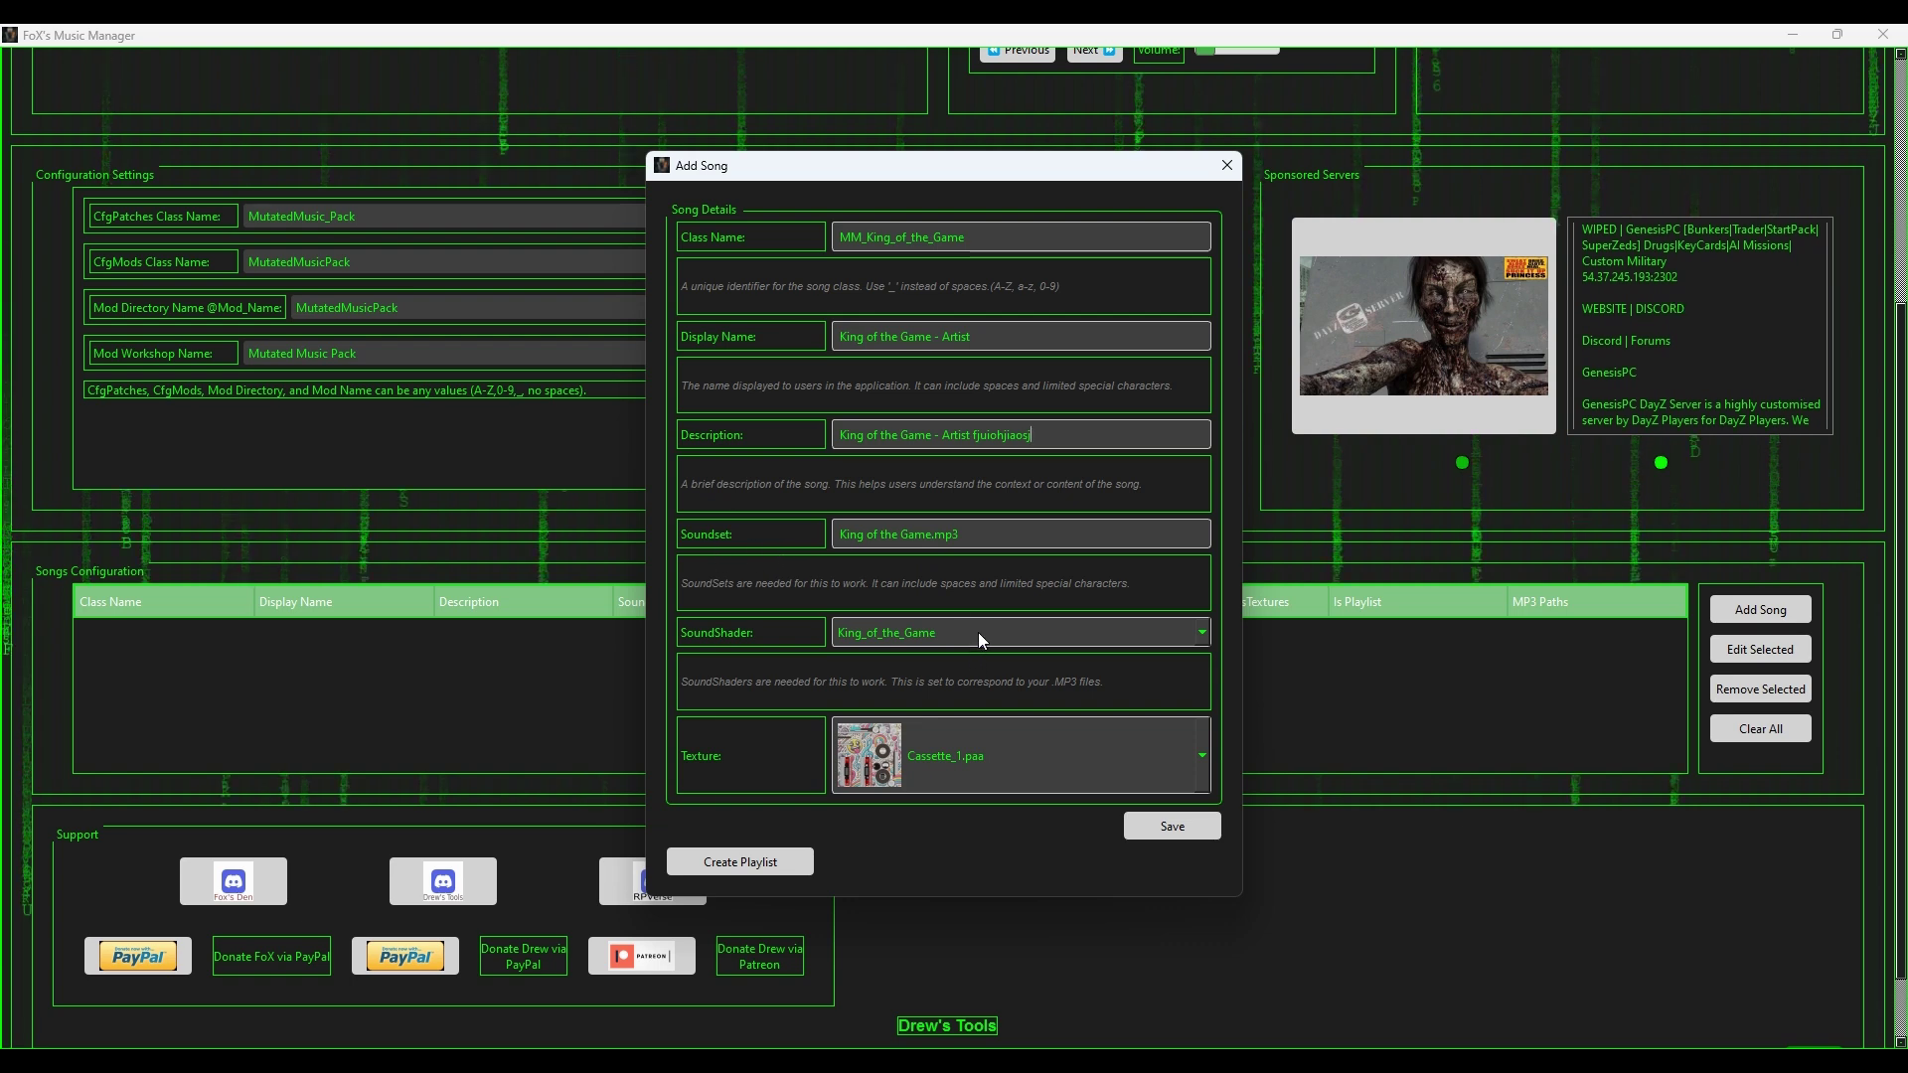
Step: Finish the remaining text field and choose Cassette_Default.paa as the cassette texture
{"action": "scroll", "coordinate": [977, 631], "scroll_direction": "down", "scroll_amount": 1}
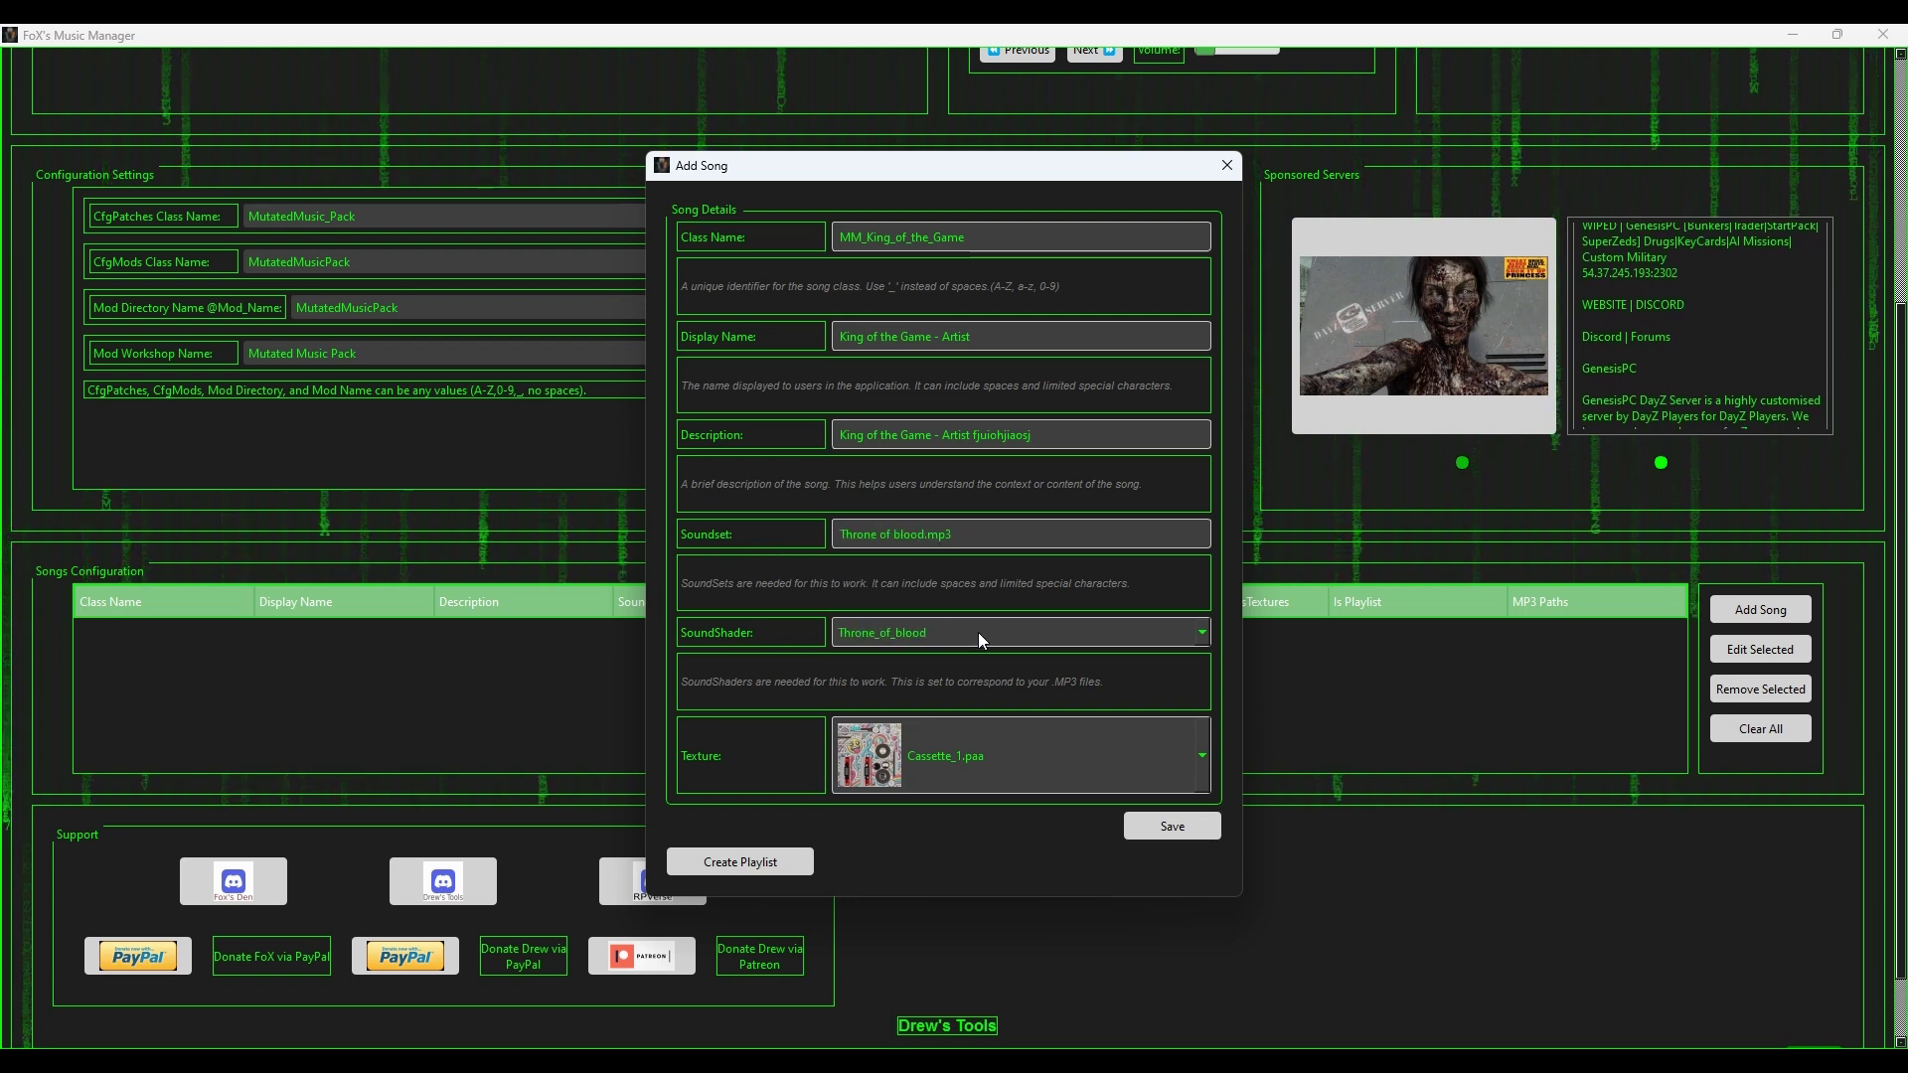
{"action": "scroll", "coordinate": [978, 632], "scroll_direction": "up", "scroll_amount": 1}
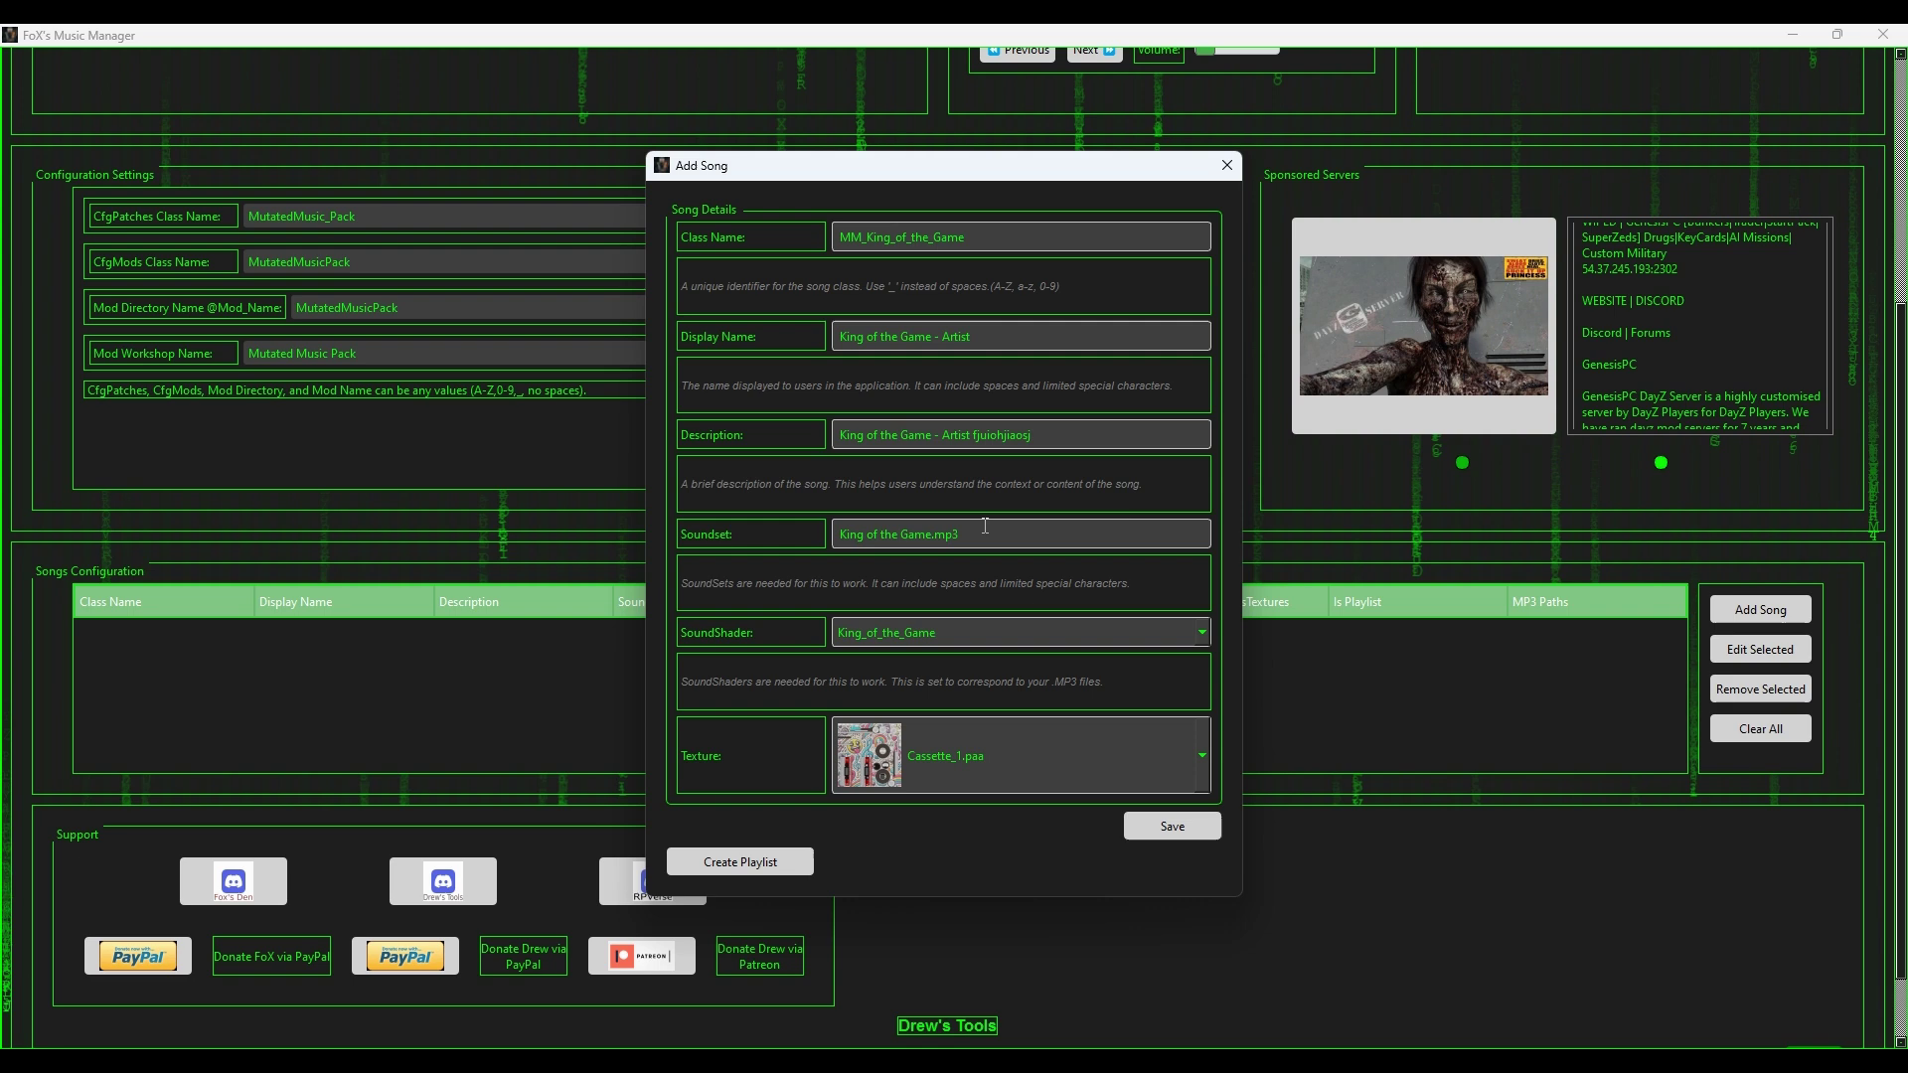
{"action": "type", "text": "547yee6uu6"}
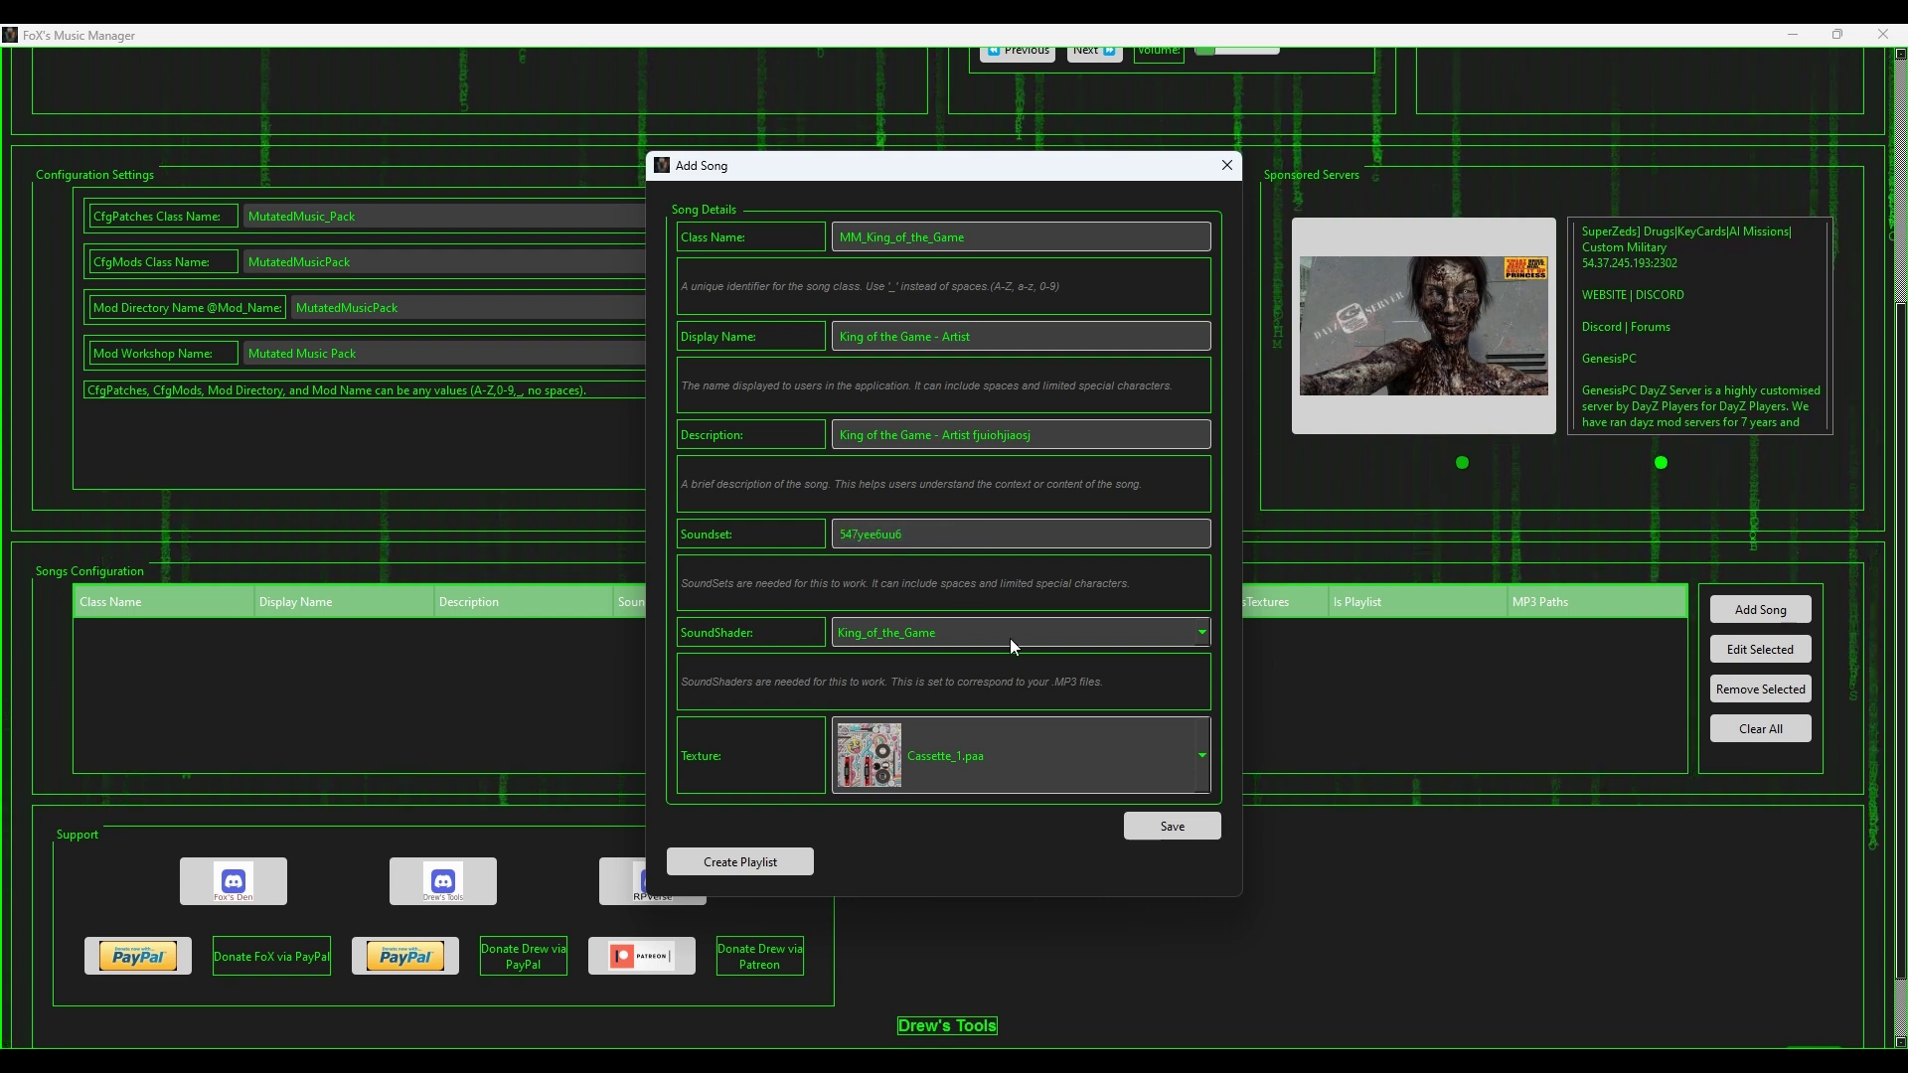
{"action": "scroll", "coordinate": [1009, 637], "scroll_direction": "down", "scroll_amount": 1}
{"action": "scroll", "coordinate": [1009, 638], "scroll_direction": "up", "scroll_amount": 1}
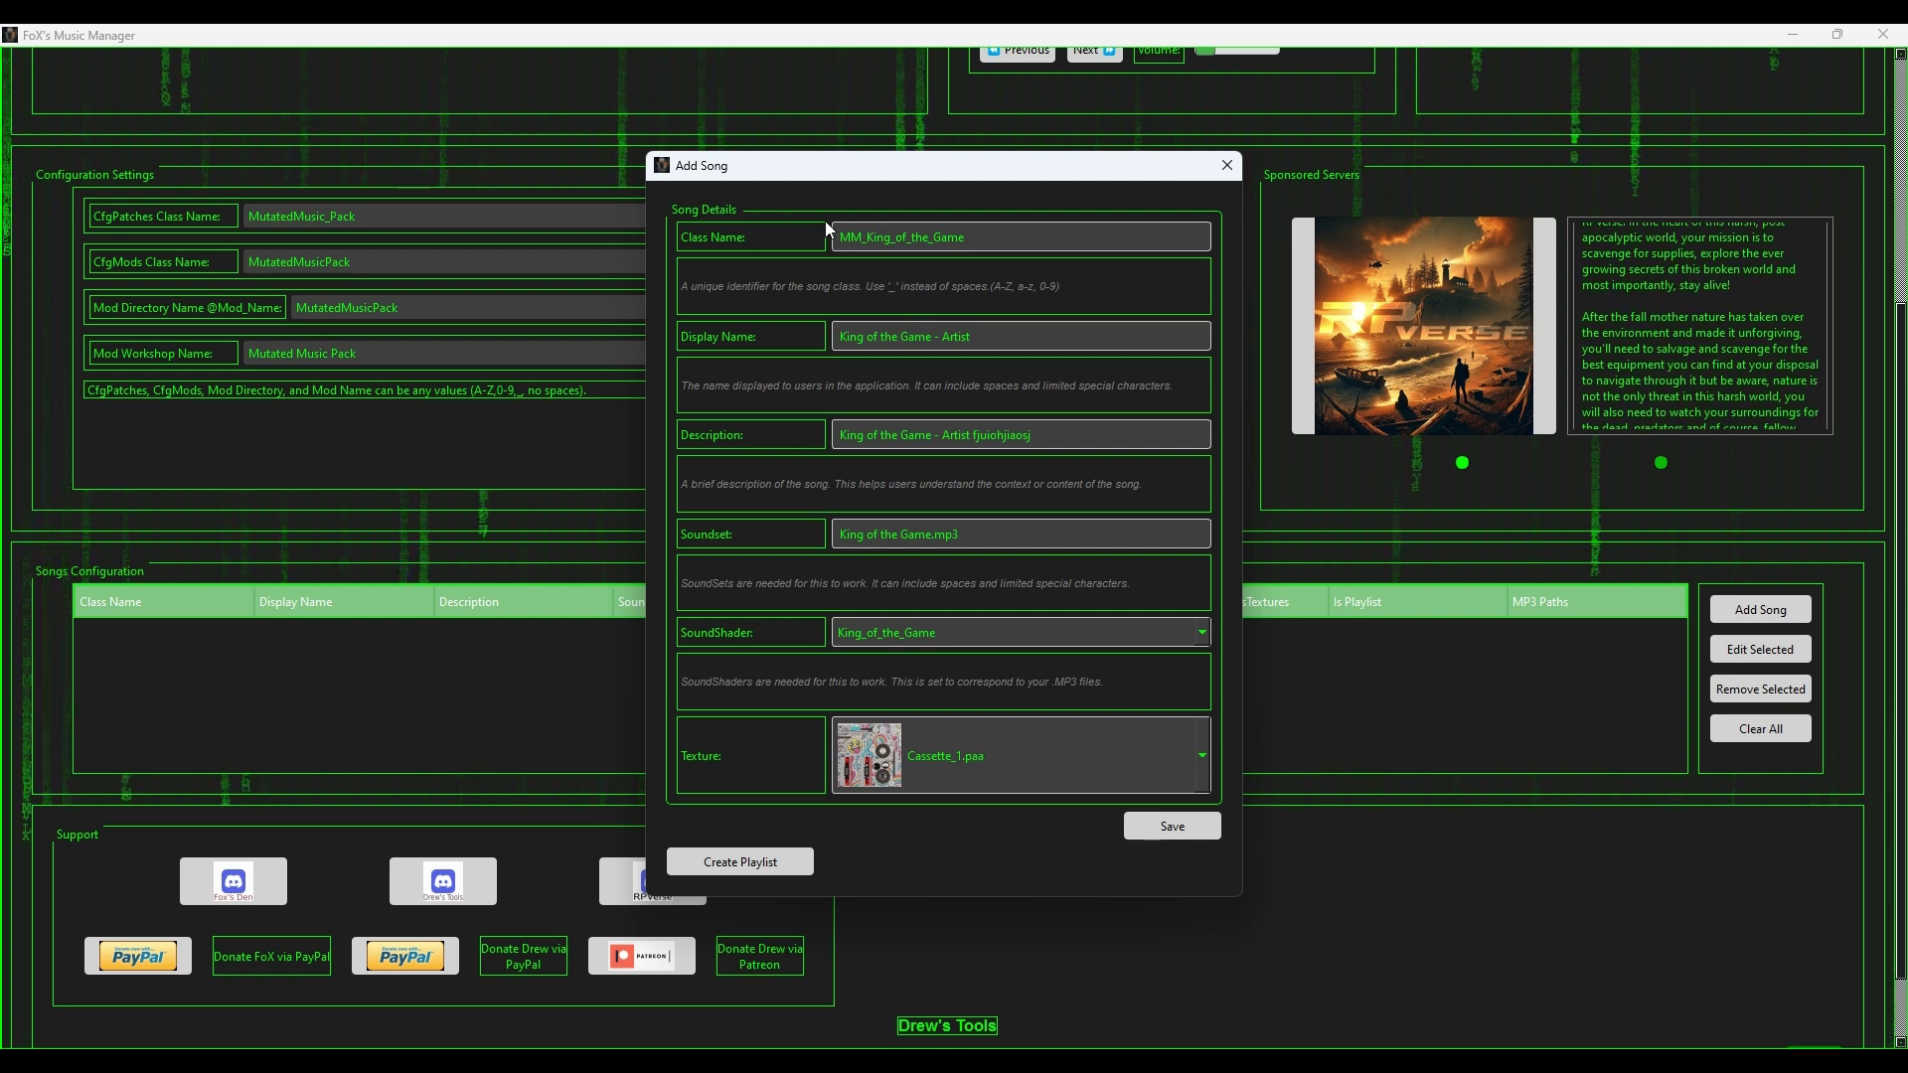
{"action": "left_click", "coordinate": [992, 765]}
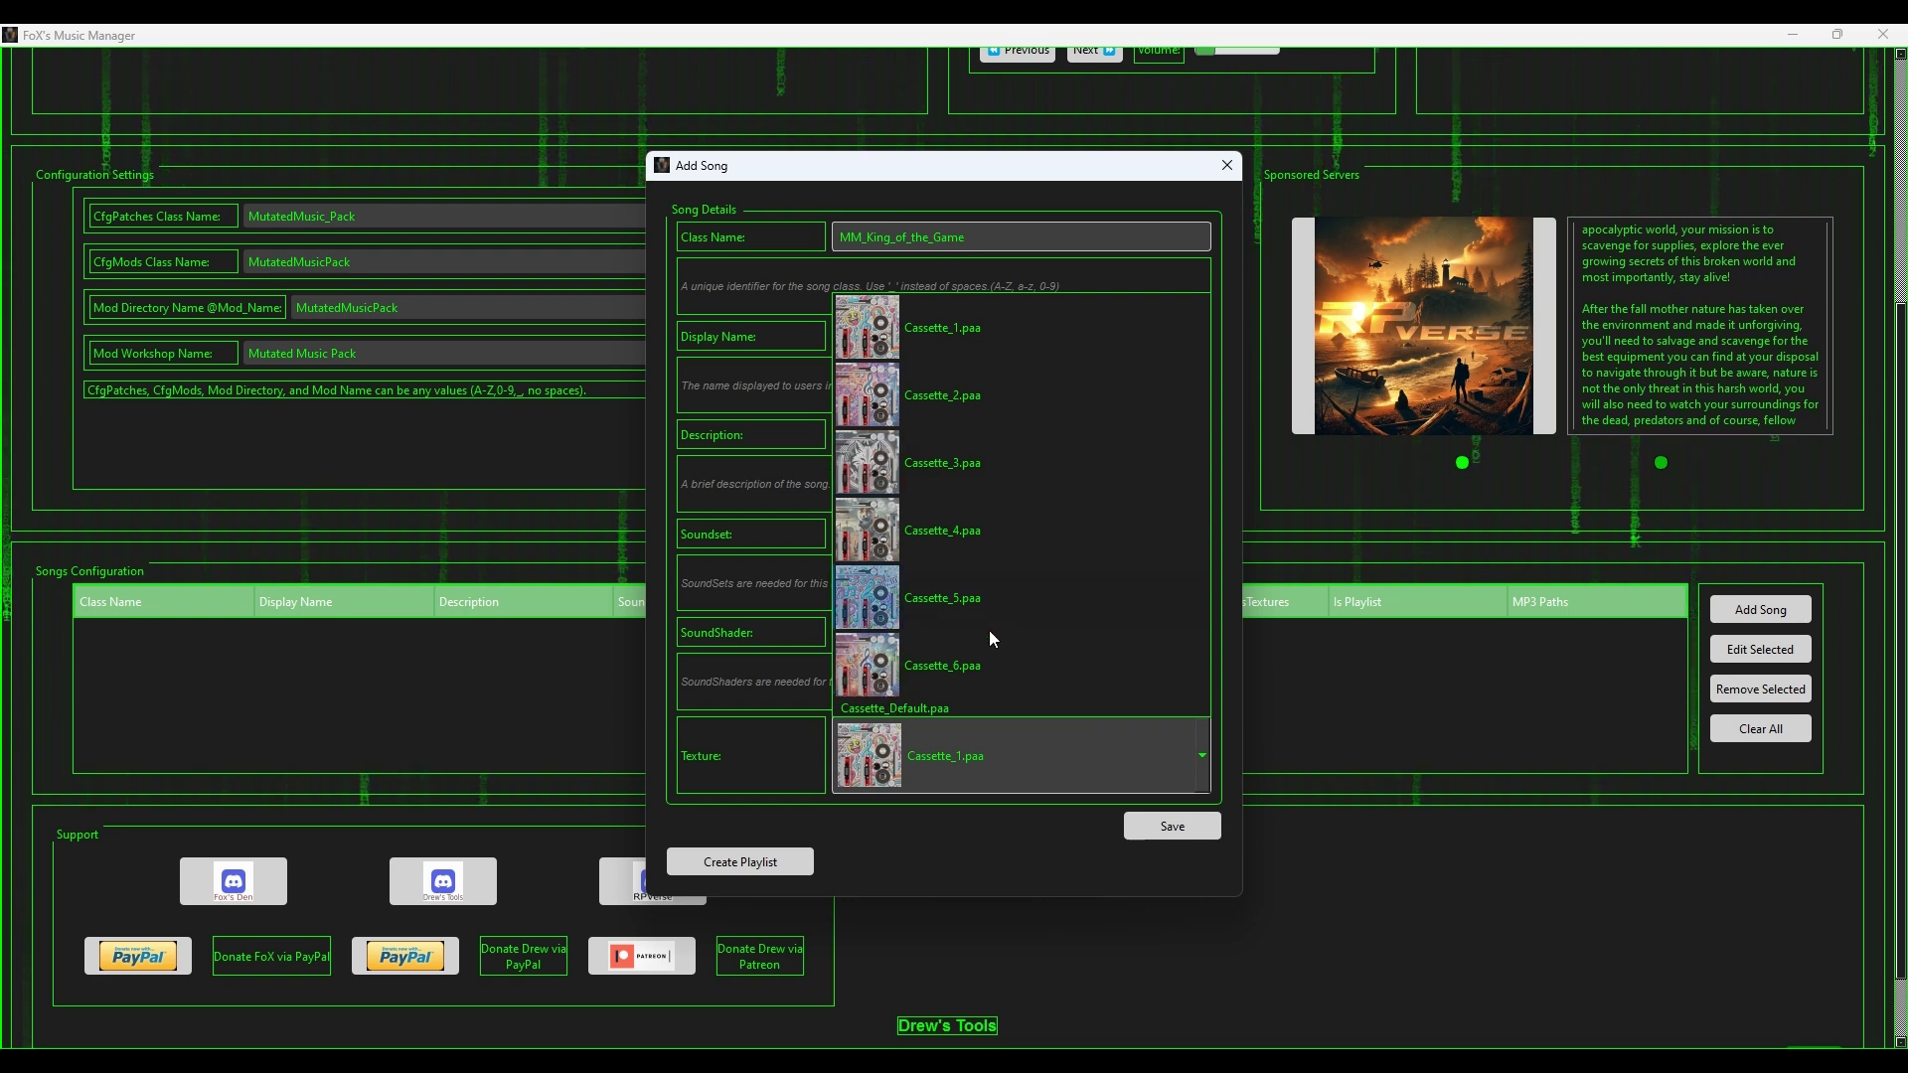
{"action": "left_click", "coordinate": [884, 713]}
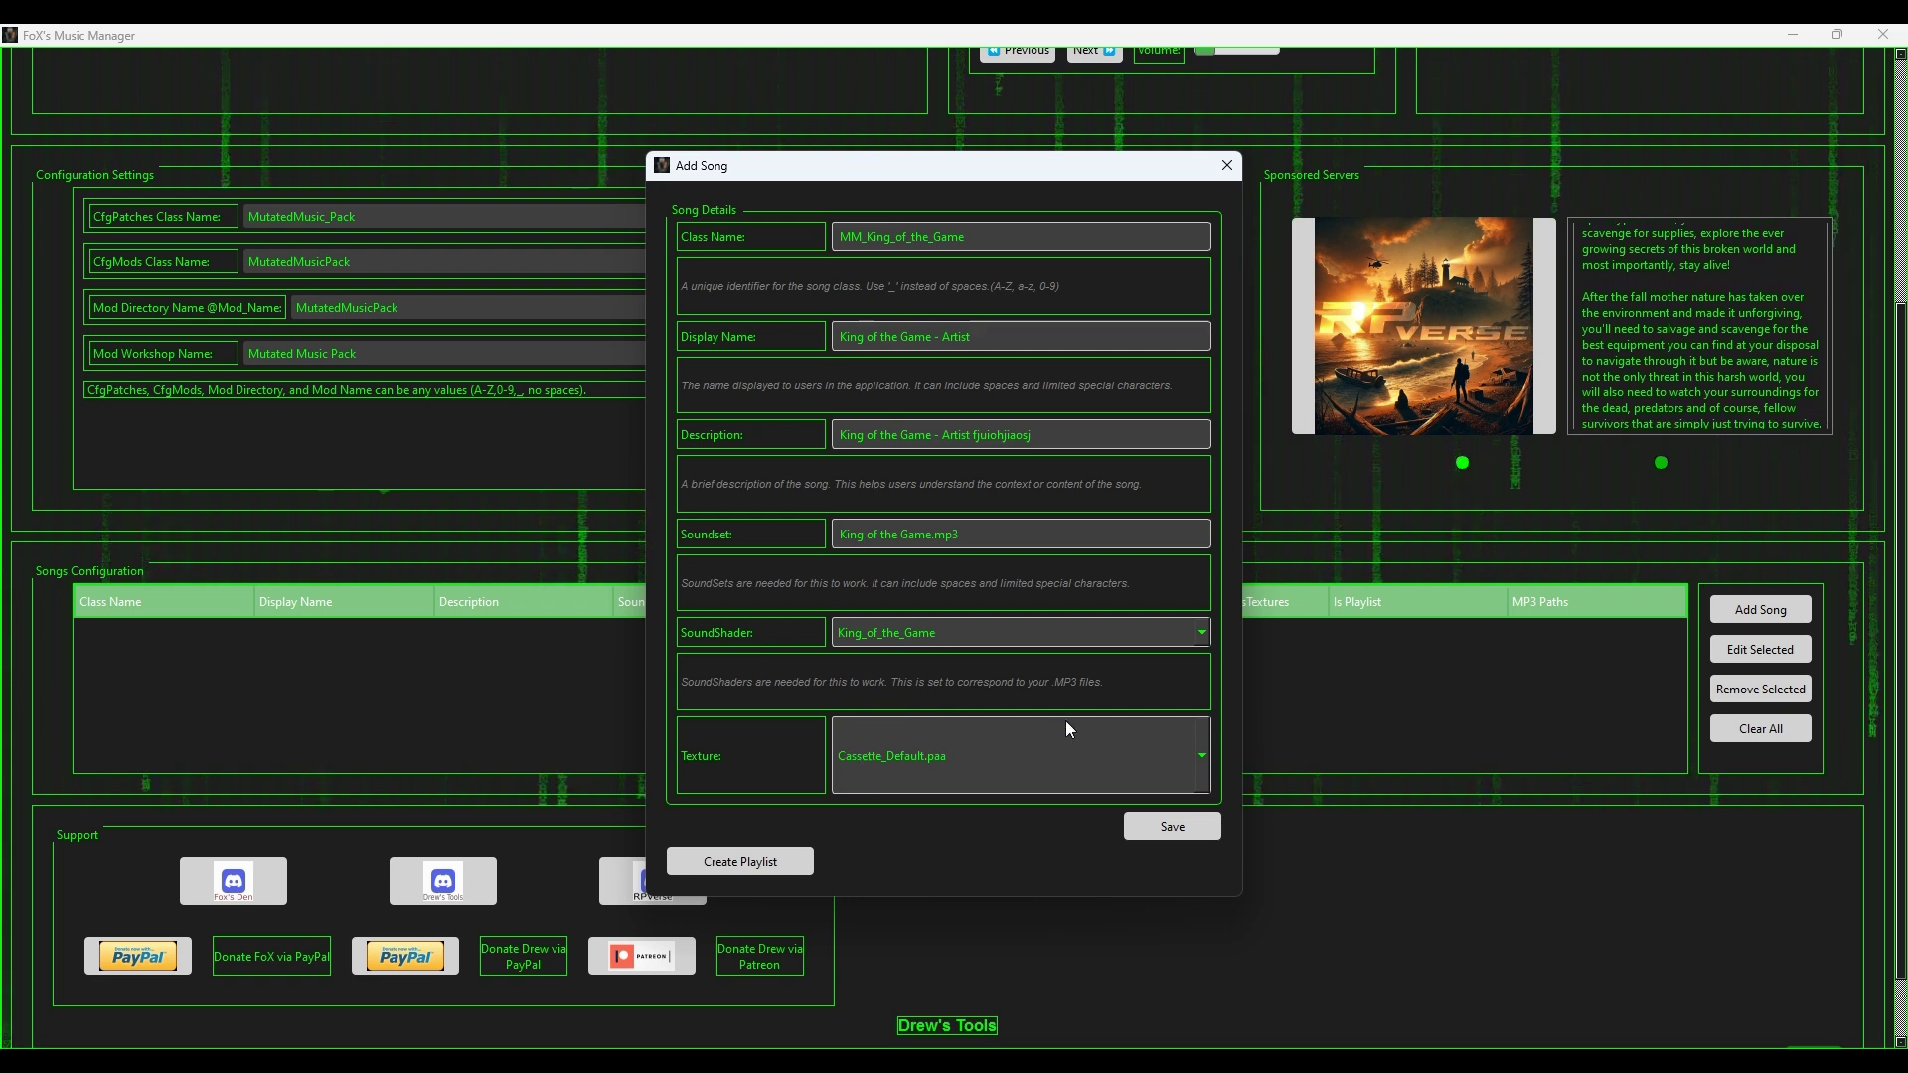
Step: Save King of the Game as a Cassette song entry with Cassette_Default.paa
{"action": "left_click", "coordinate": [1214, 827]}
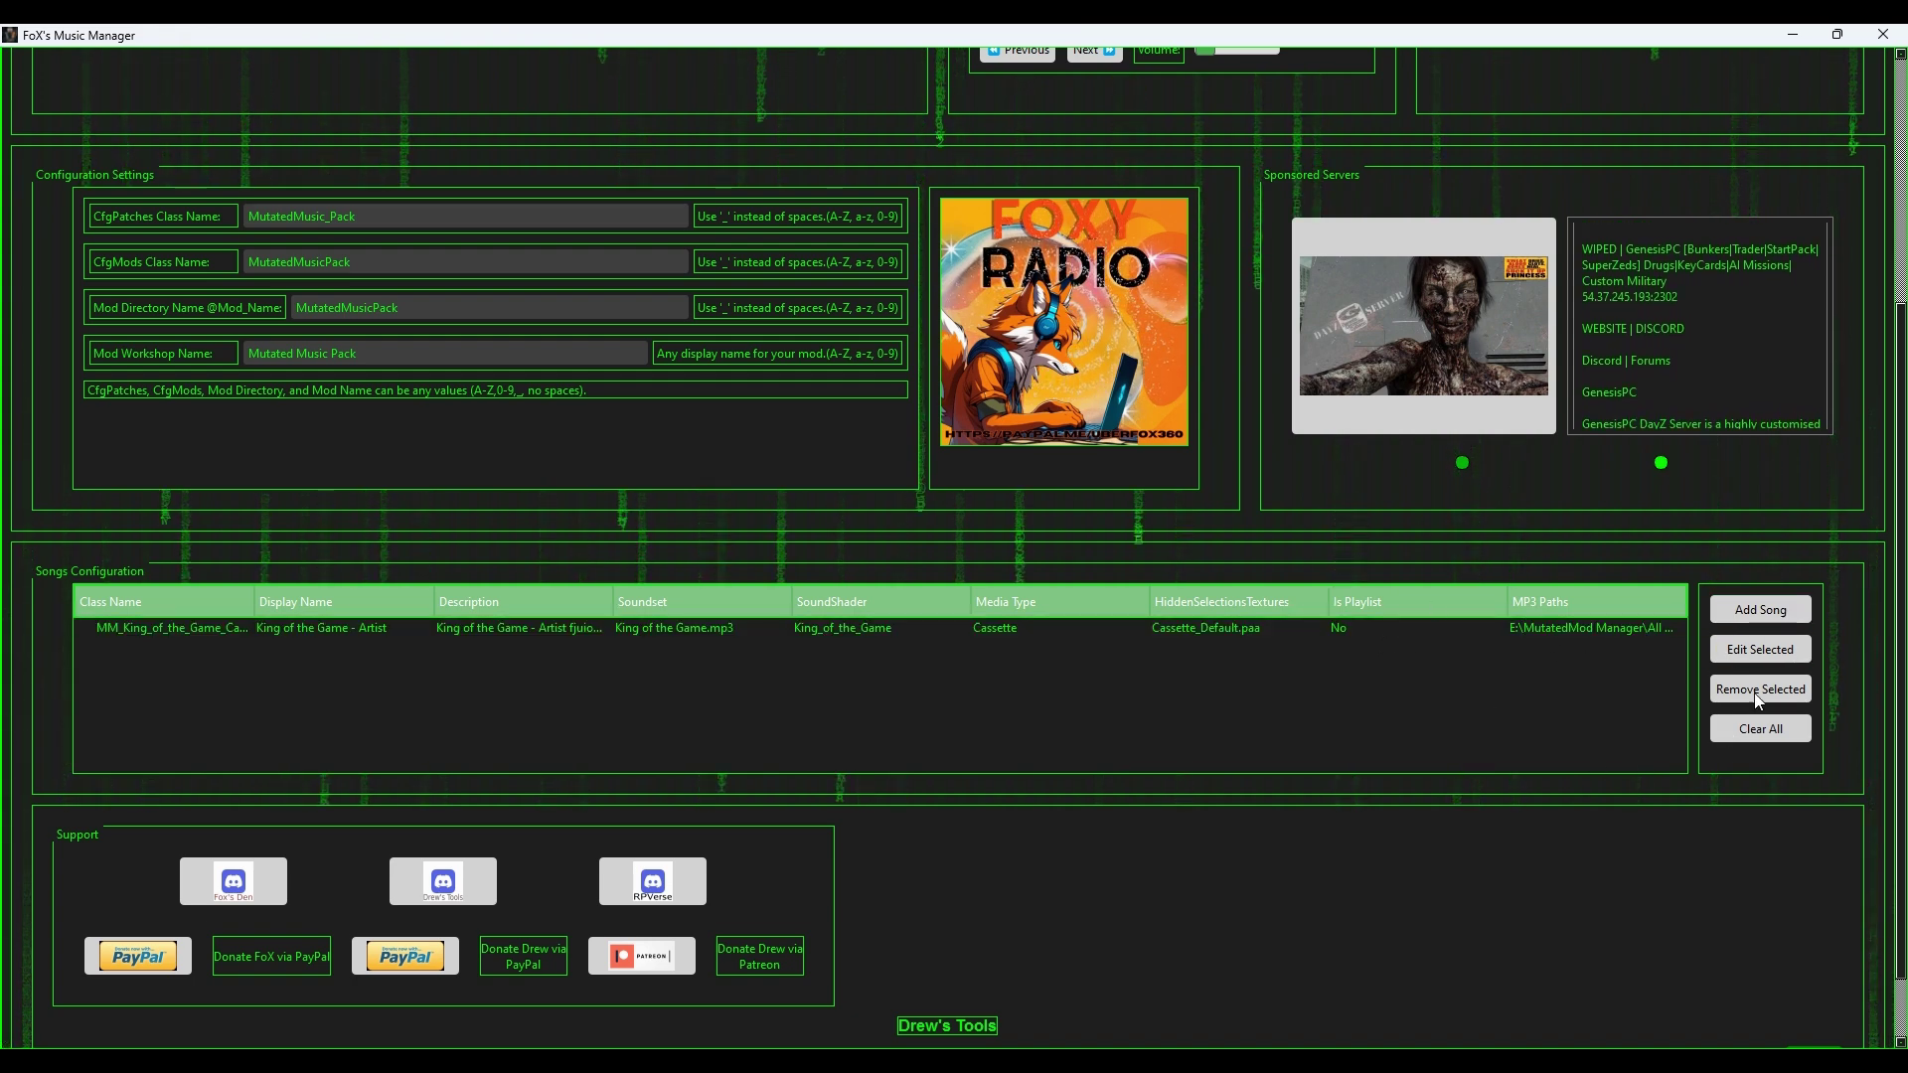
Step: Start a new playlist with class MM_Album_1, display name 'My Album 1 - Artist' and a description
{"action": "left_click", "coordinate": [1774, 607]}
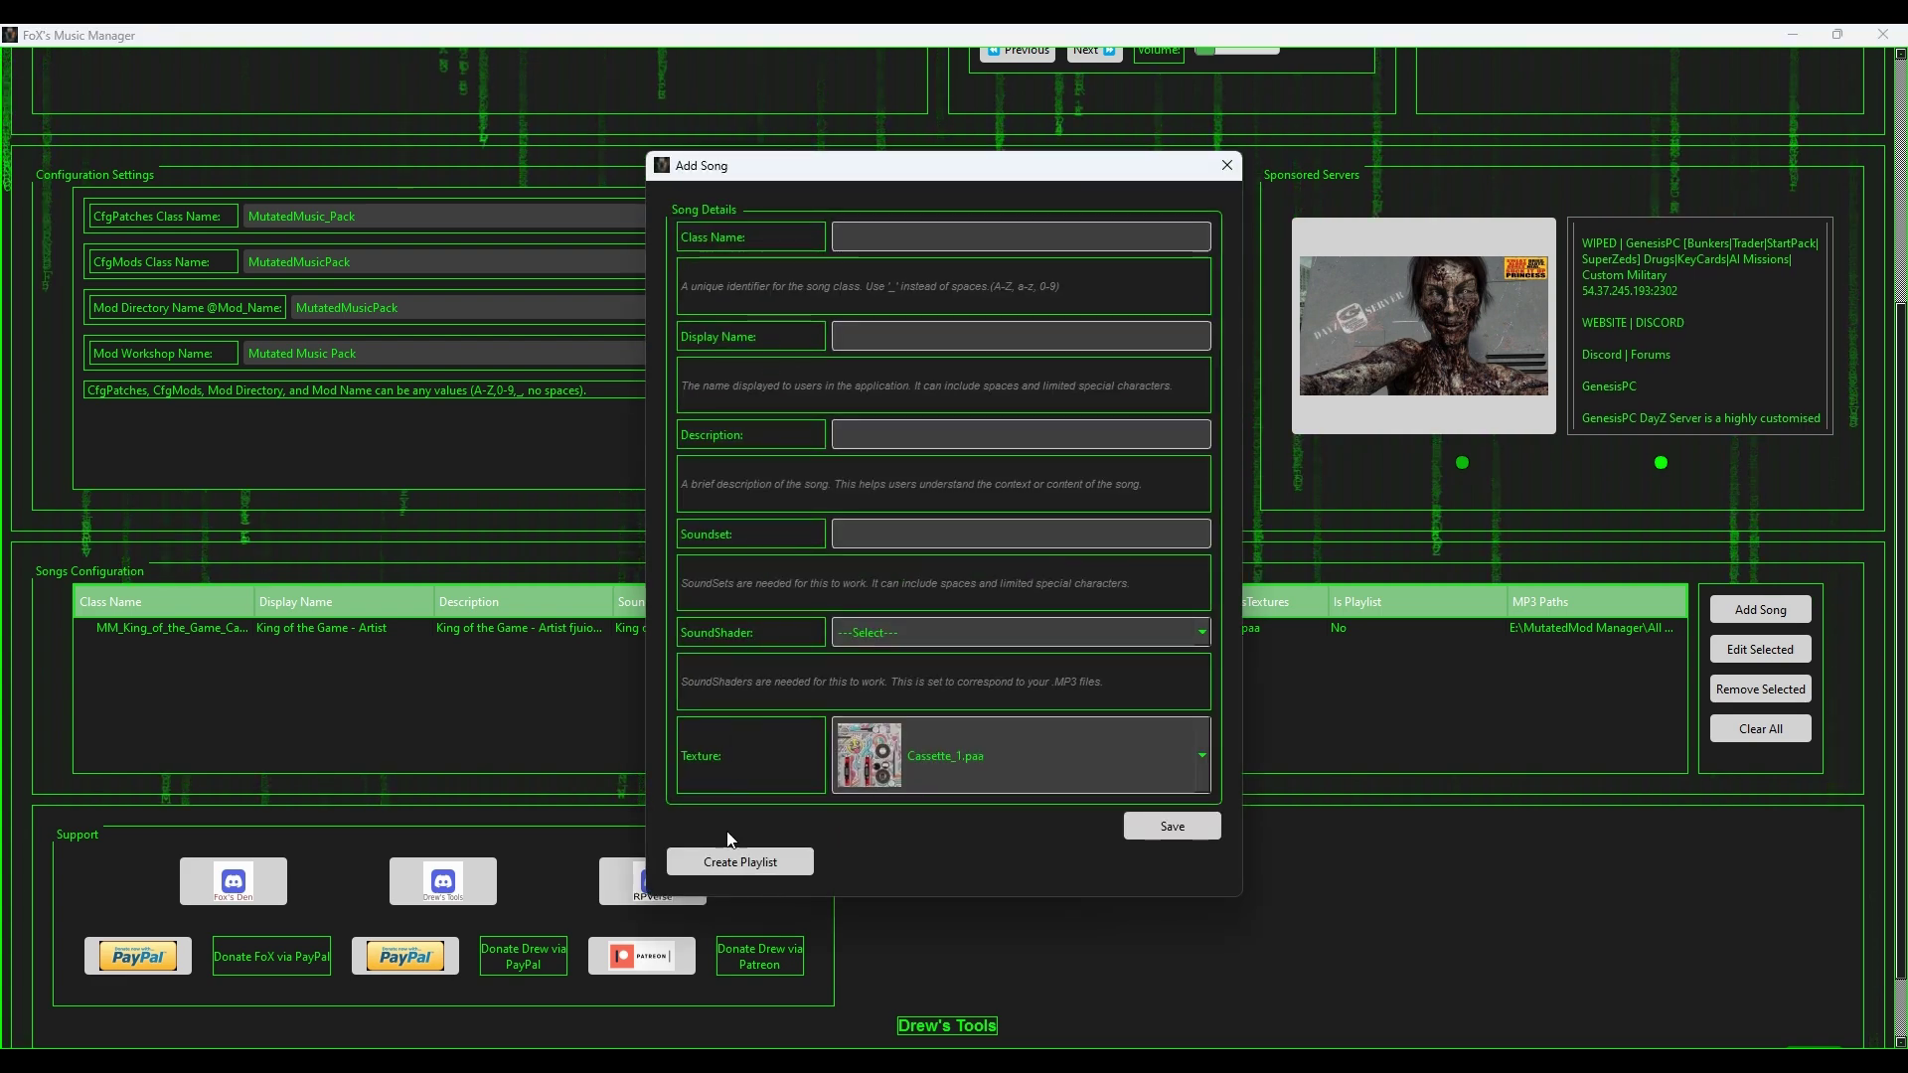
{"action": "left_click", "coordinate": [737, 861]}
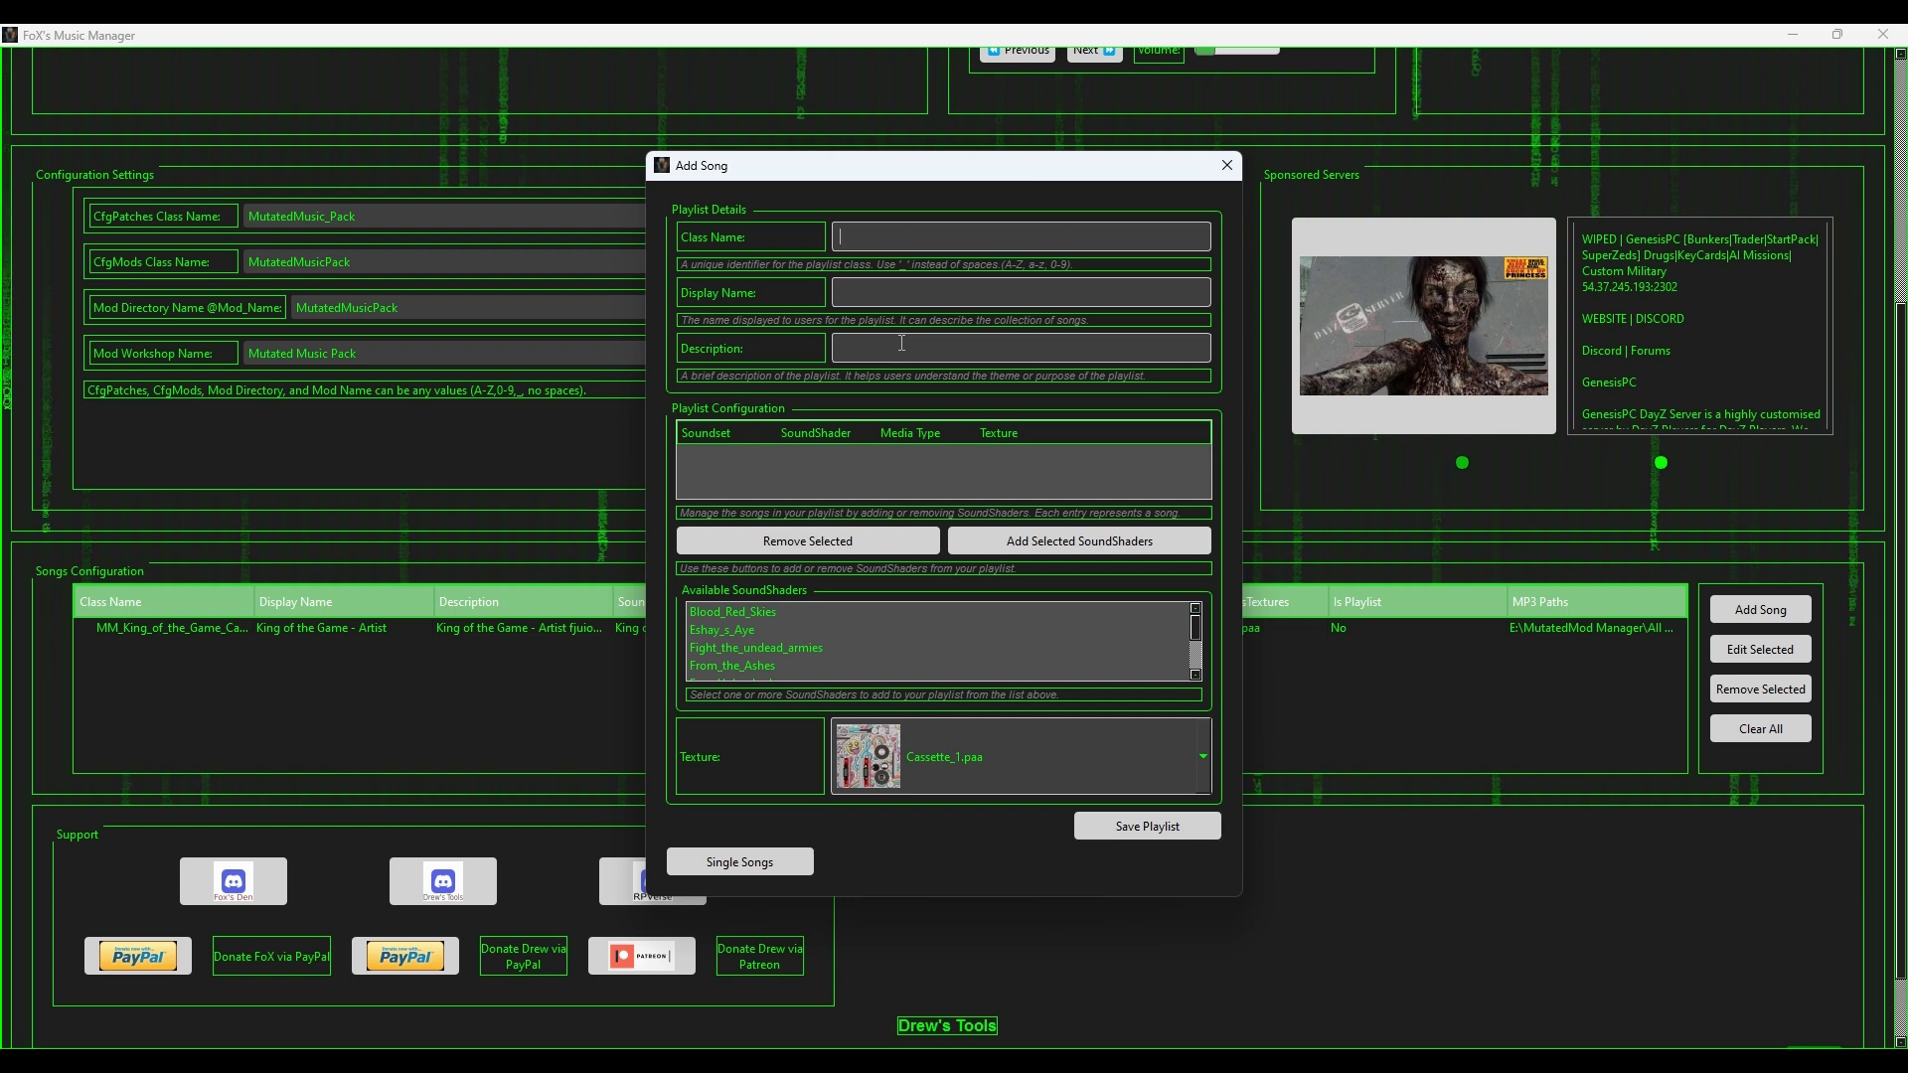
{"action": "type", "text": "MM_"}
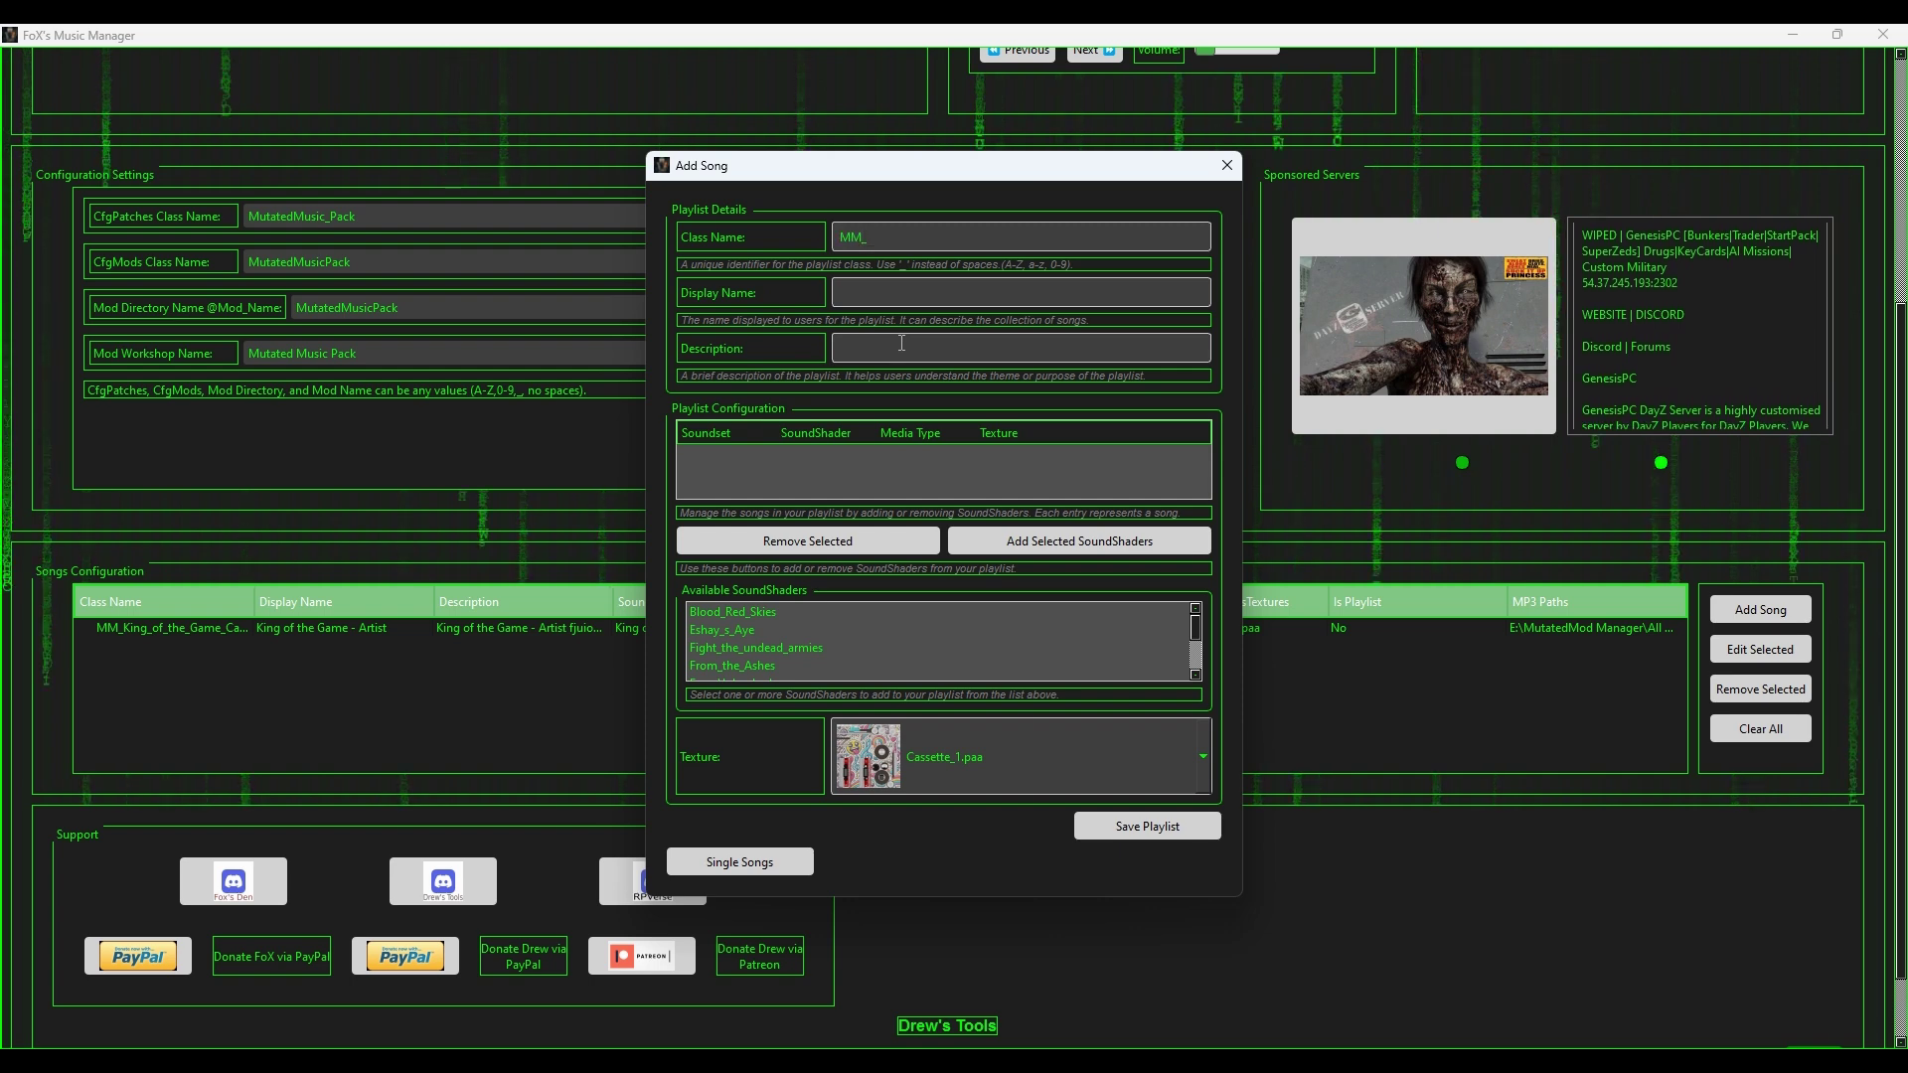
{"action": "type", "text": "Album_1"}
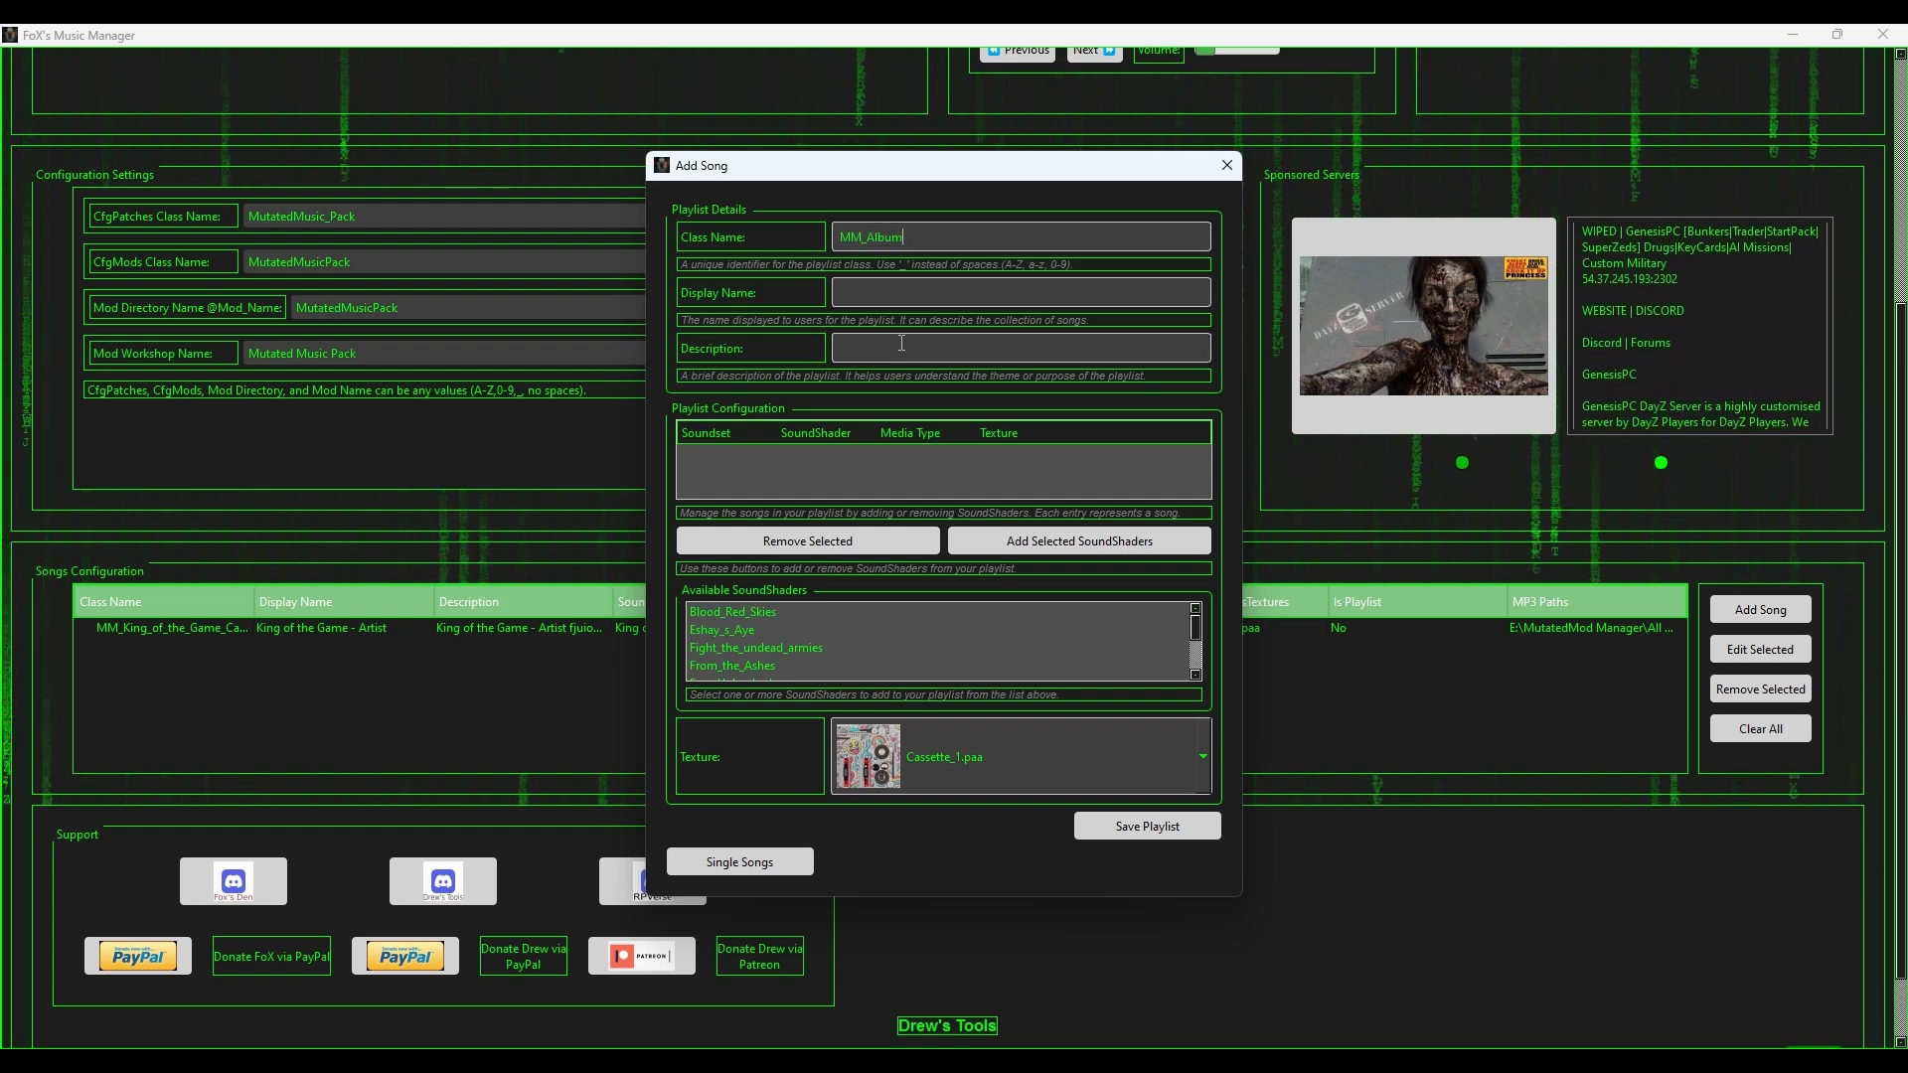
{"action": "left_click", "coordinate": [942, 286]}
{"action": "type", "text": "My Ad"}
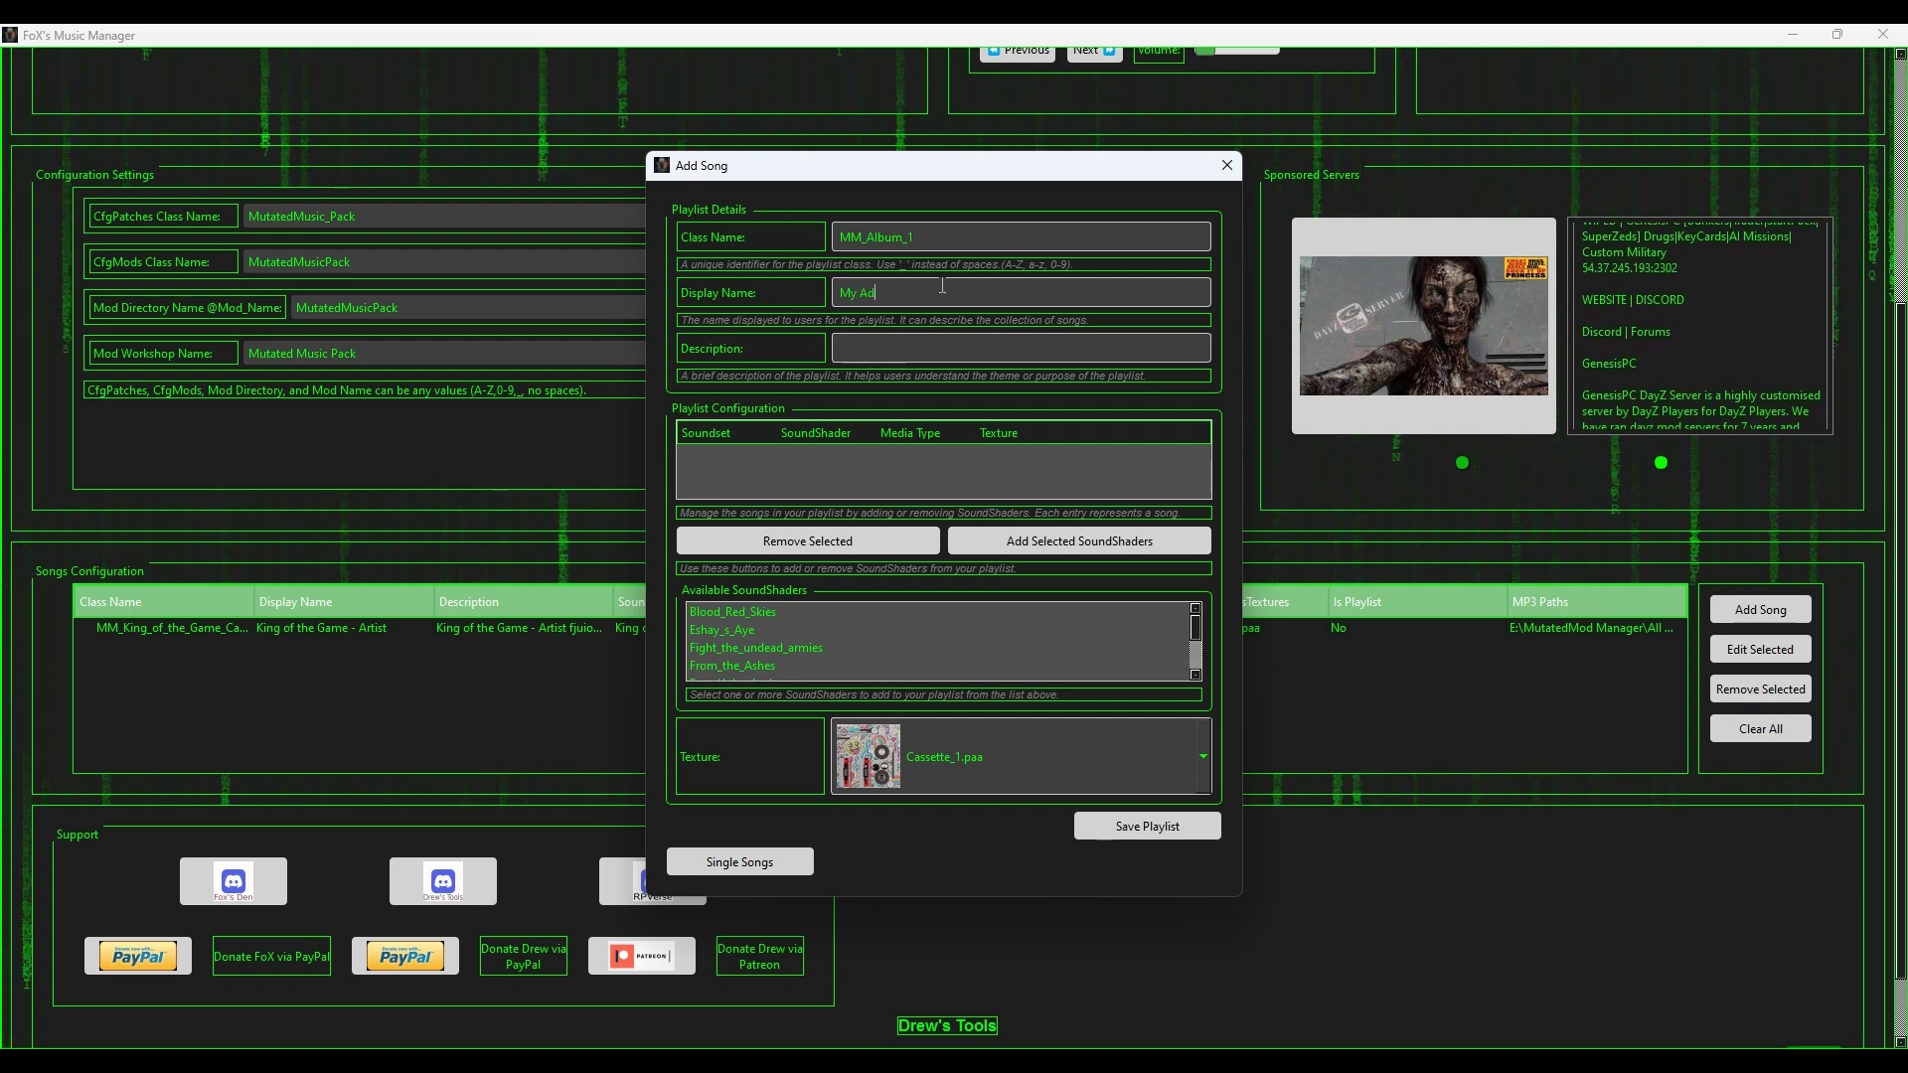
{"action": "key", "text": "BackSpace"}
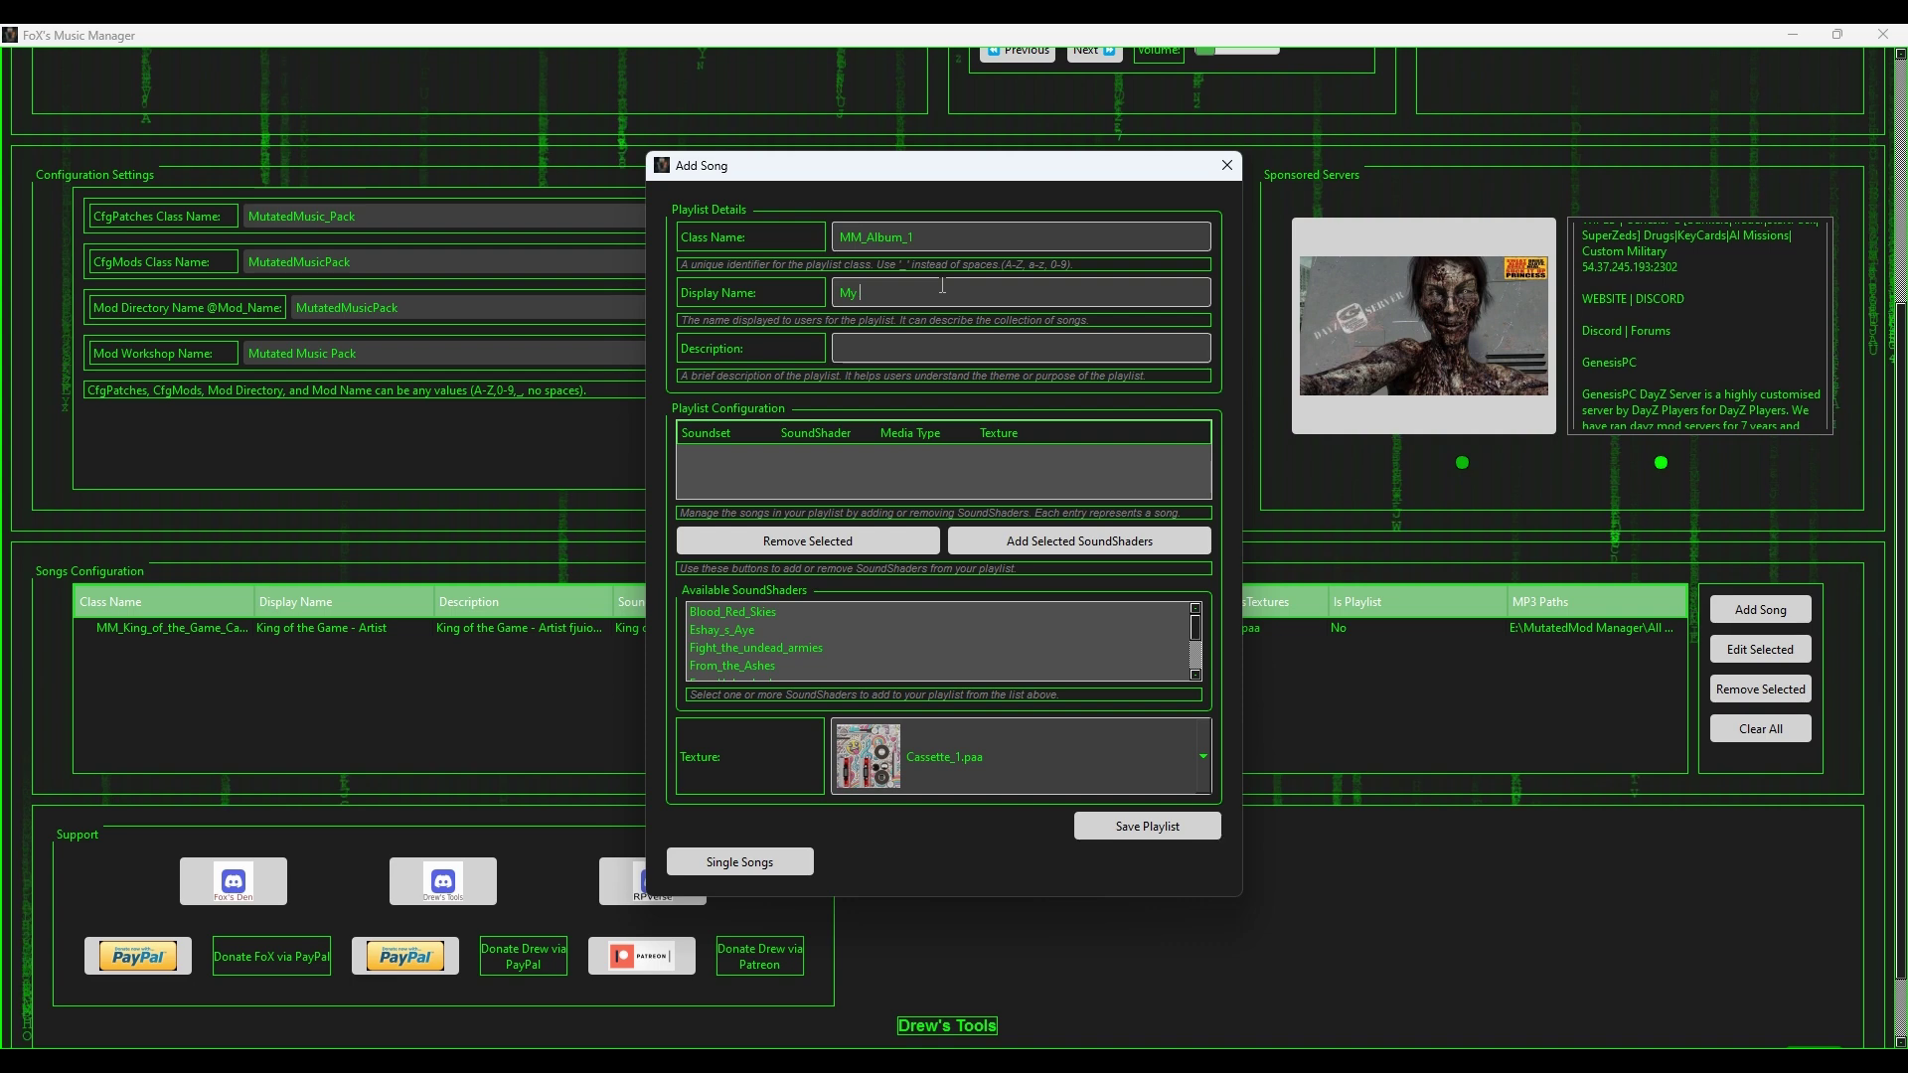
{"action": "type", "text": "lm"}
{"action": "key", "text": "BackSpace"}
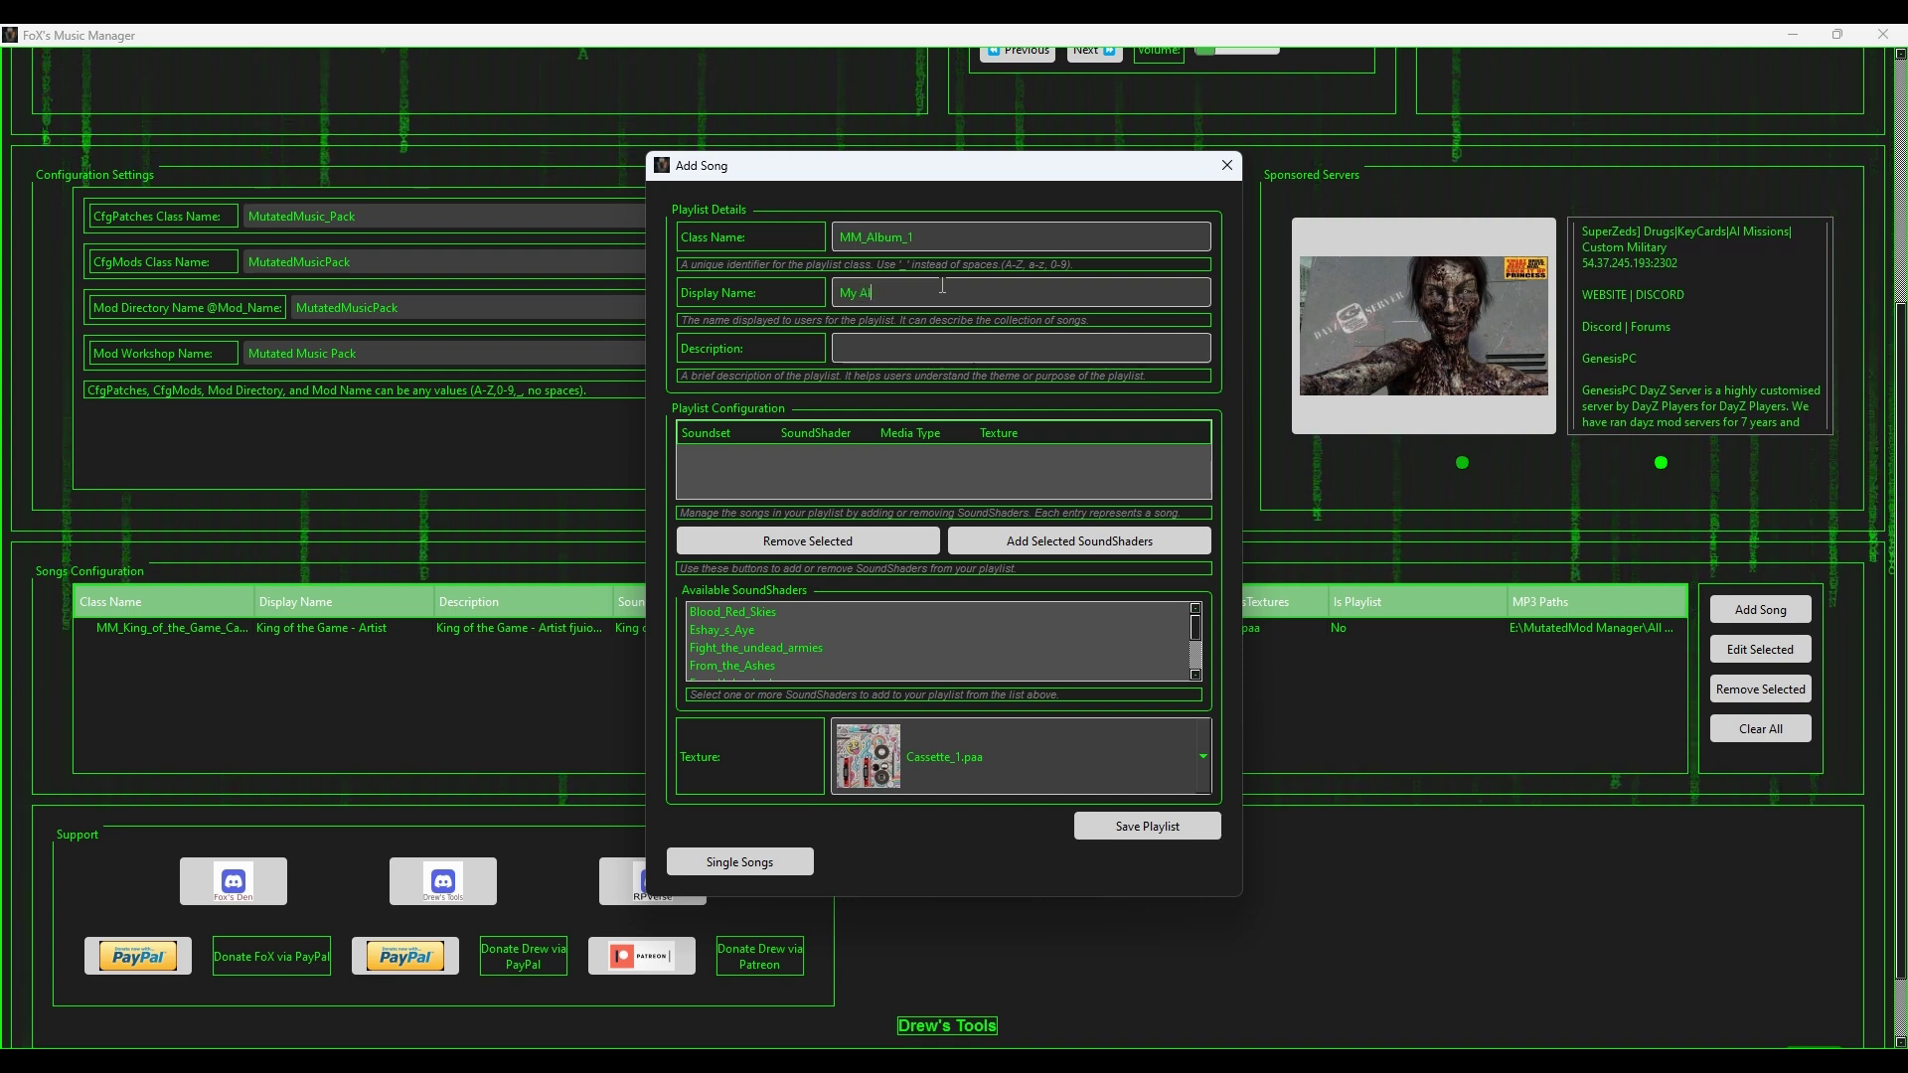
{"action": "type", "text": "bum 1 - Artist"}
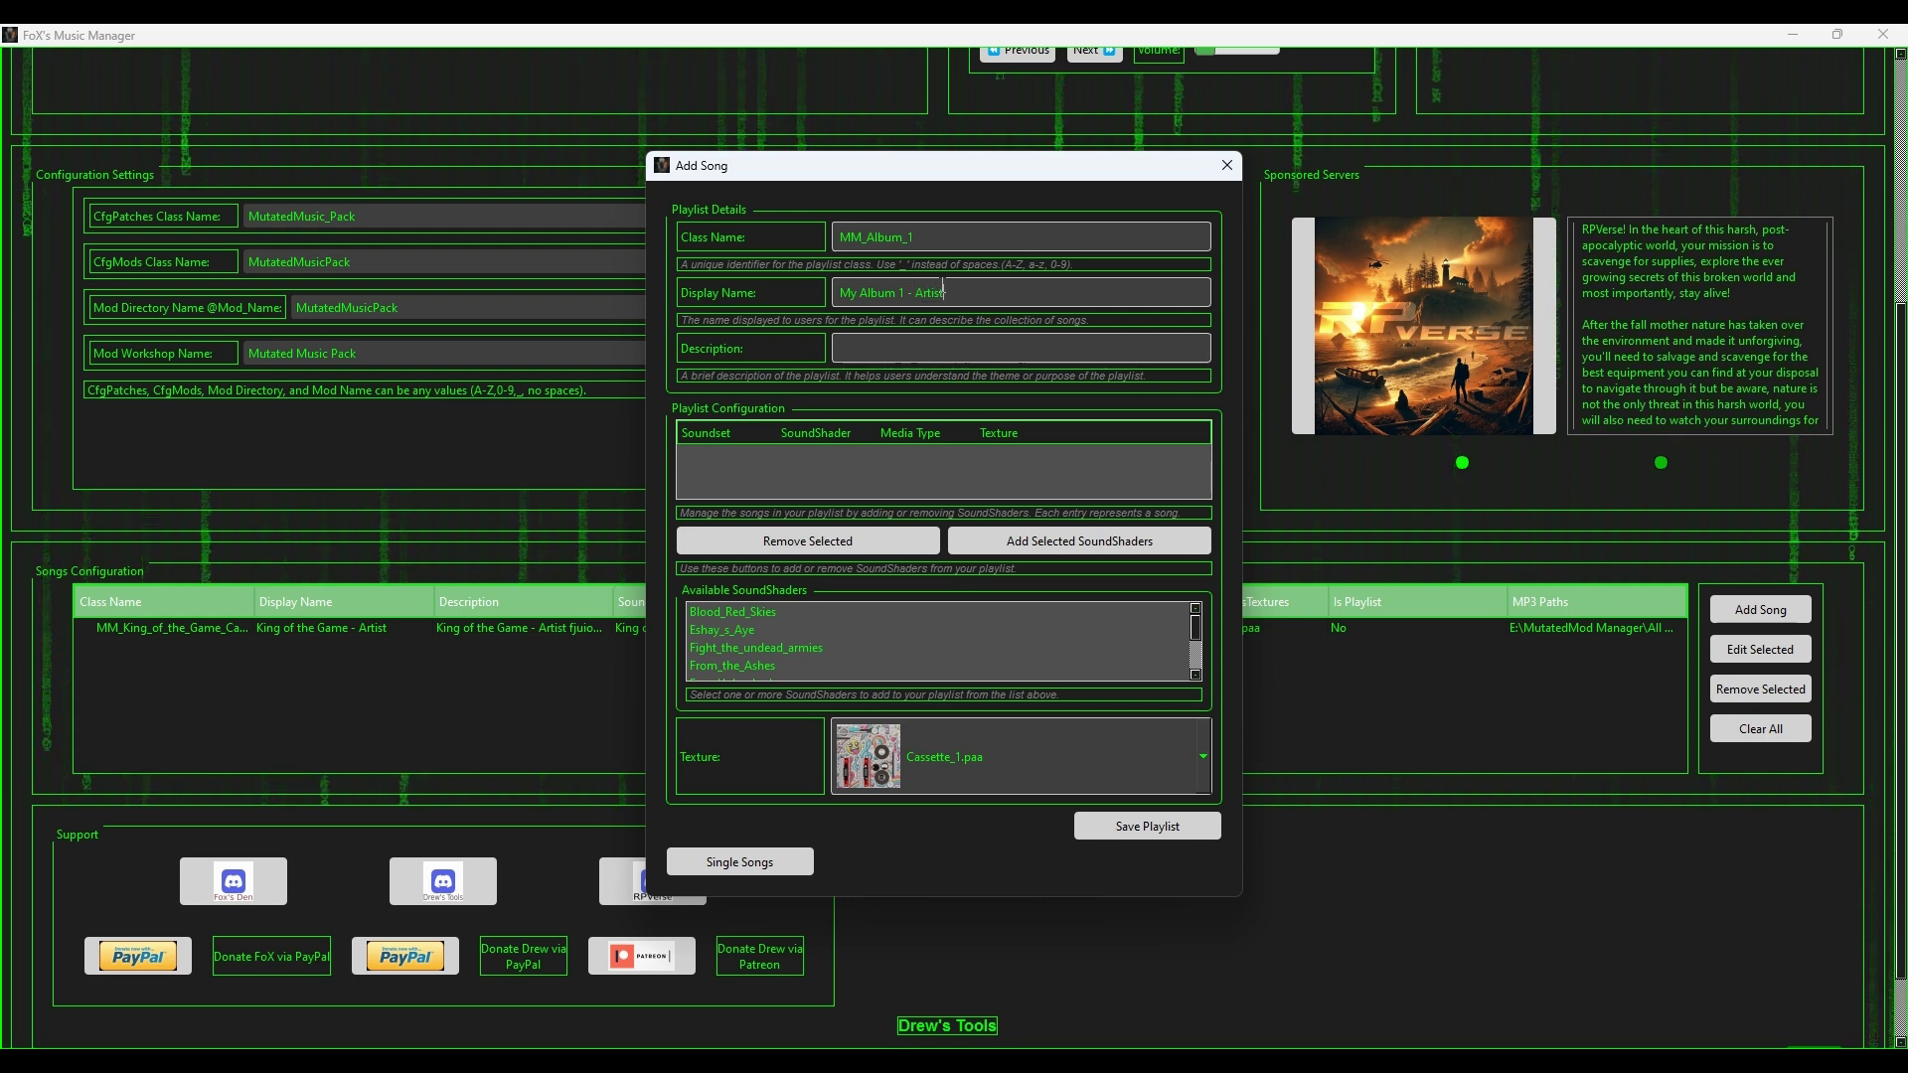
{"action": "left_click", "coordinate": [1044, 350]}
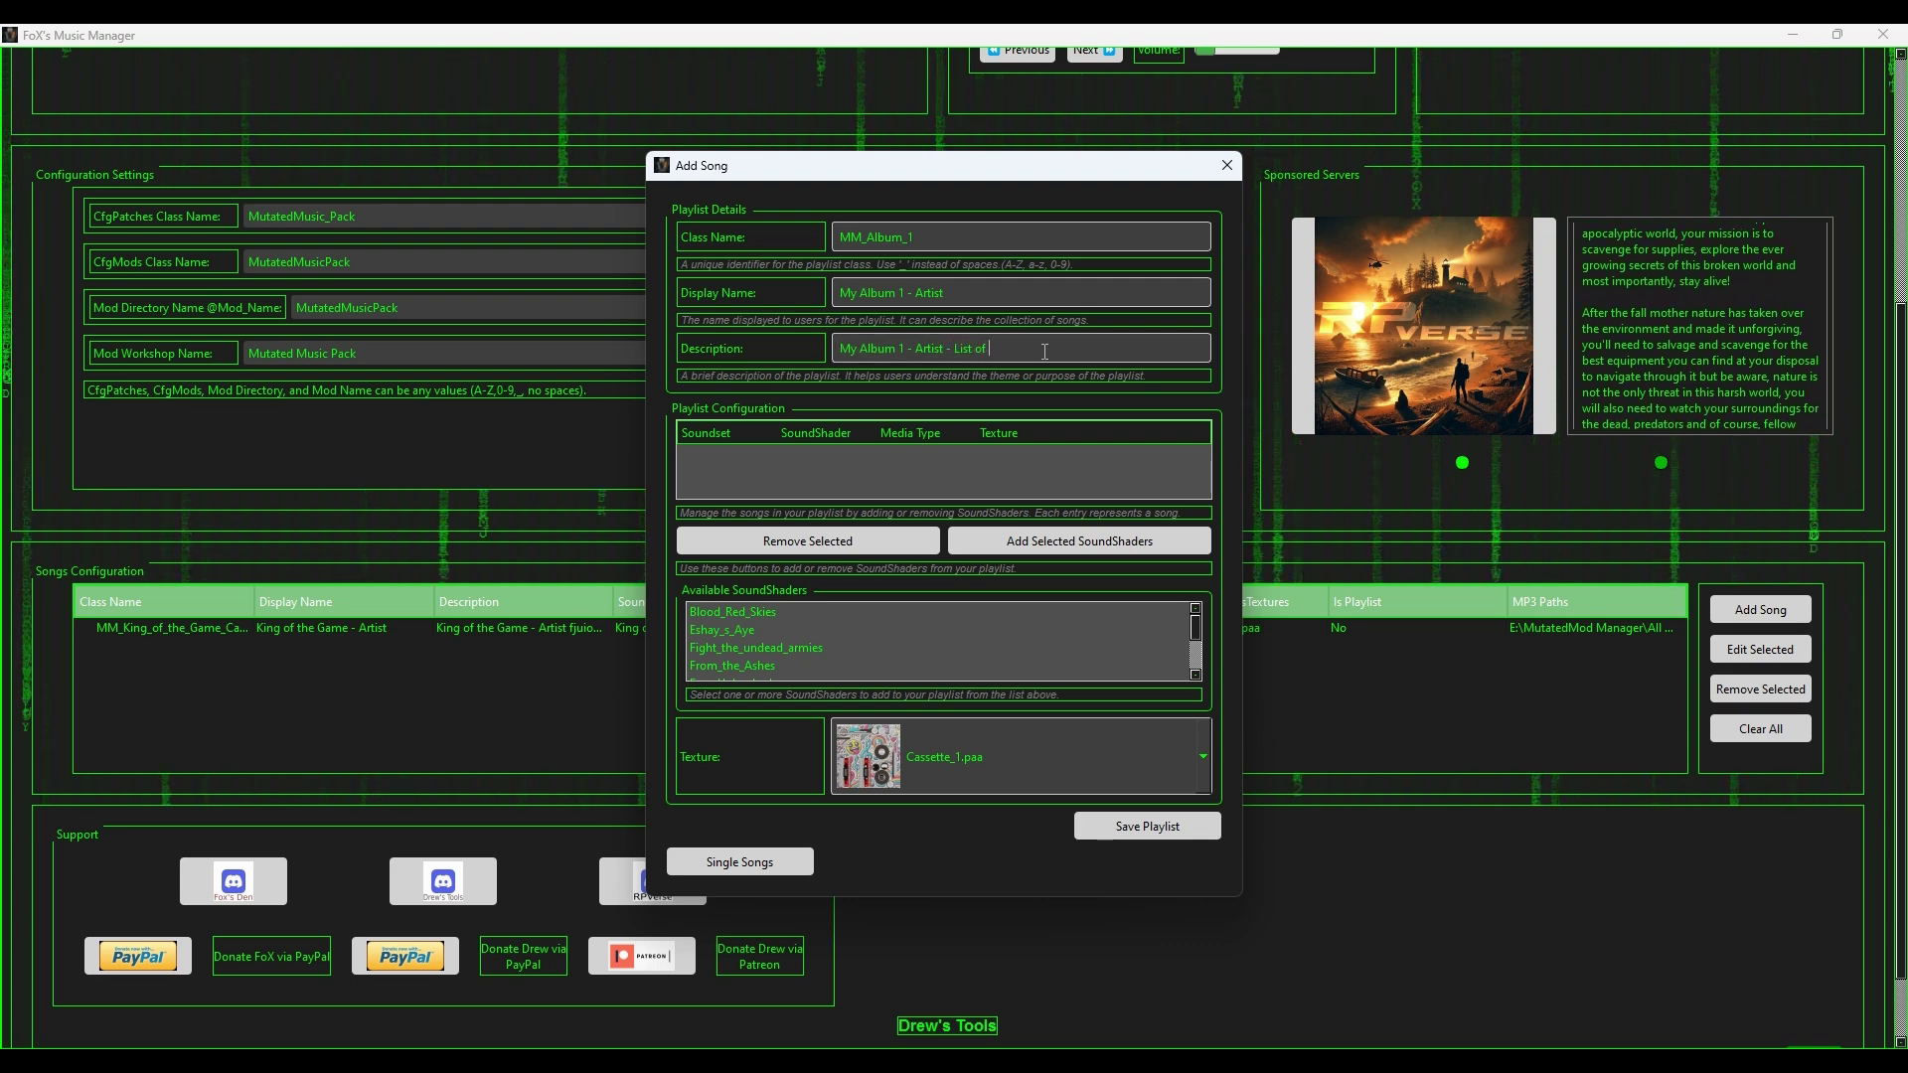
{"action": "type", "text": "s"}
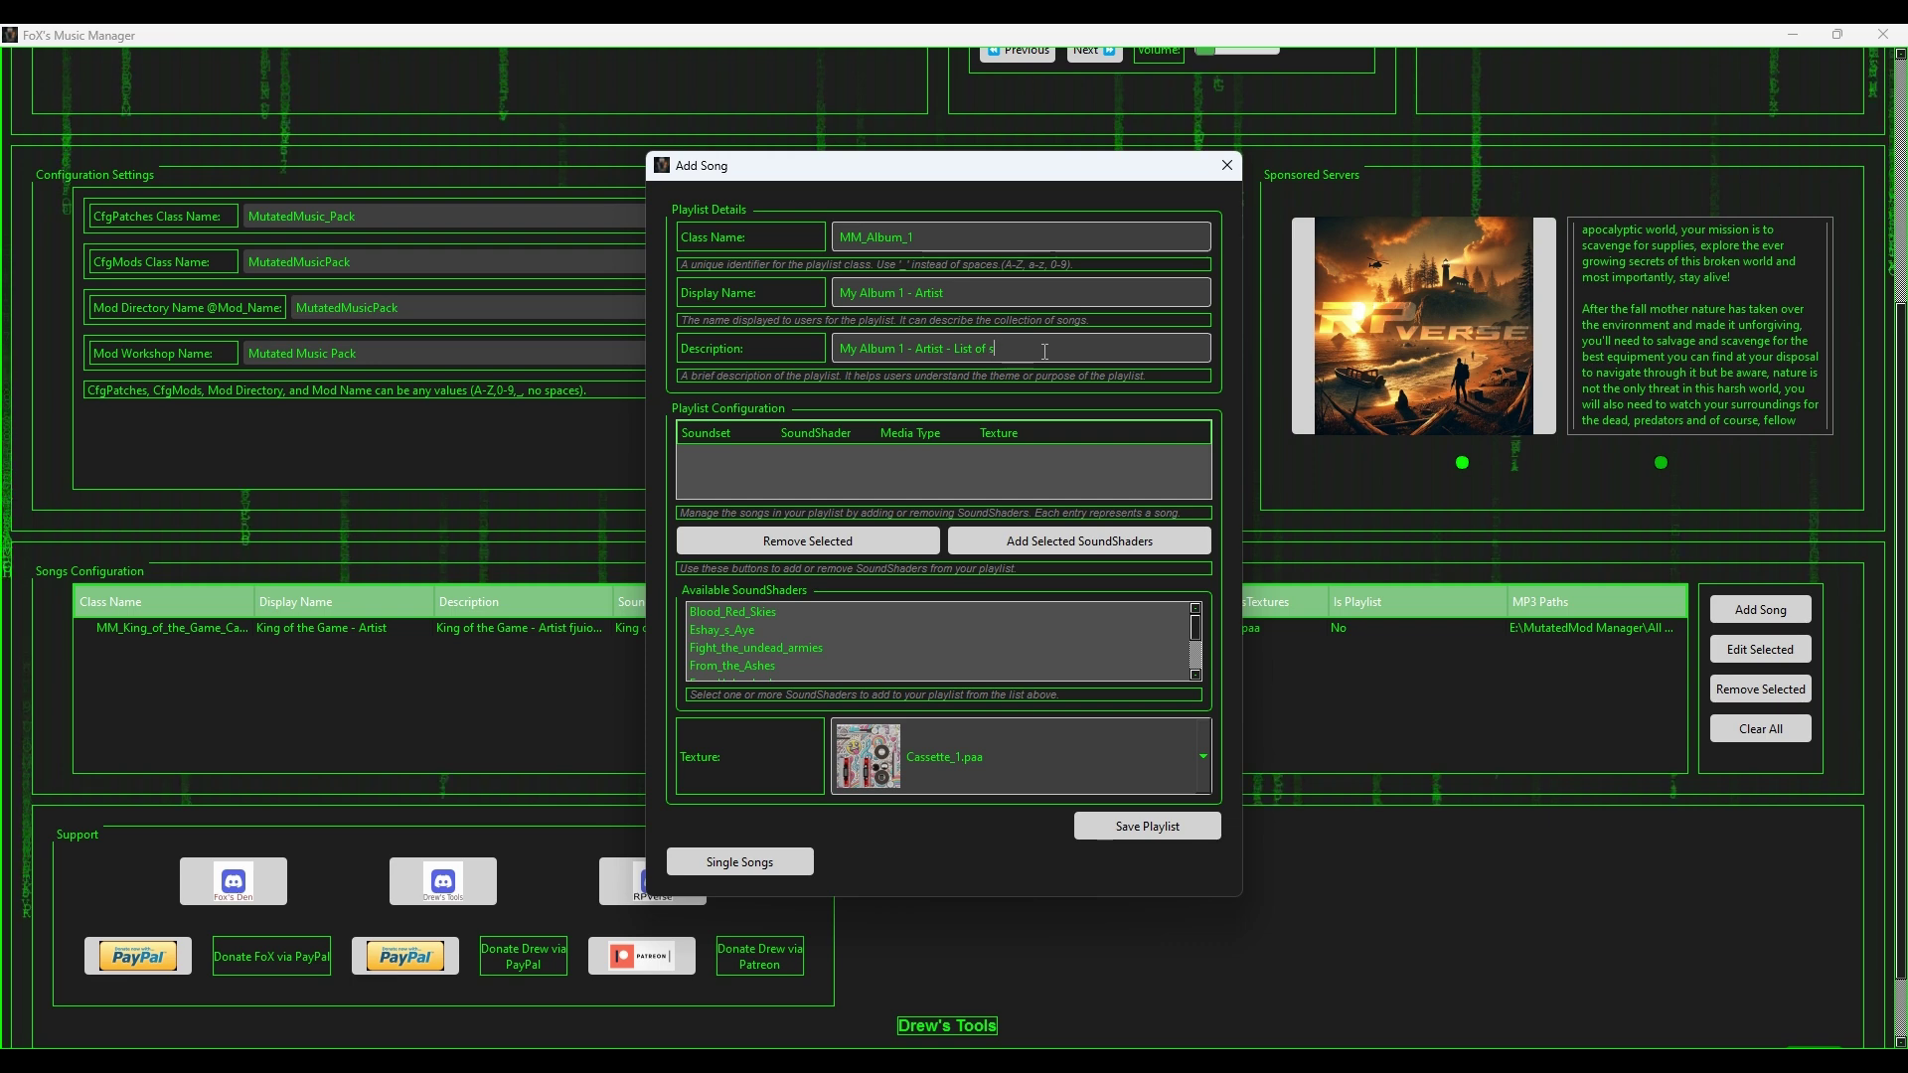
{"action": "type", "text": "ong in album"}
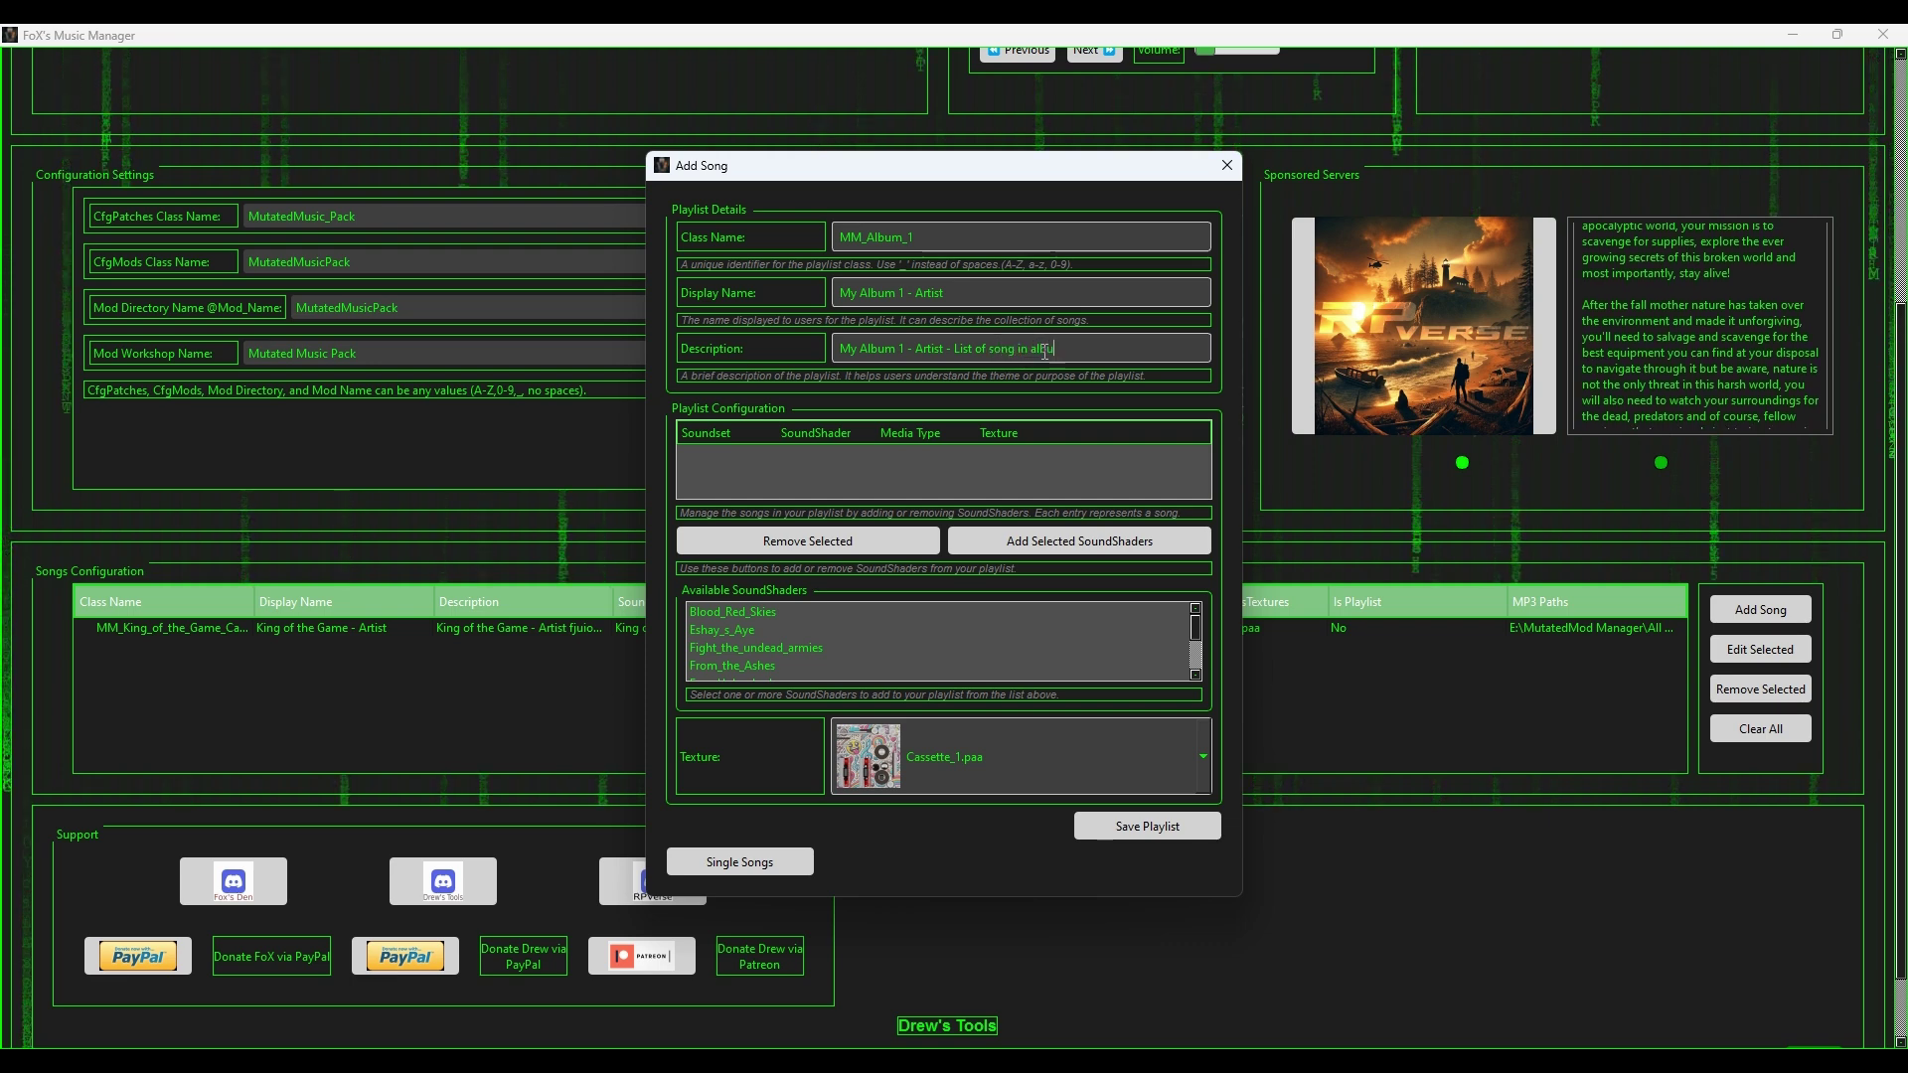
{"action": "type", "text": "."}
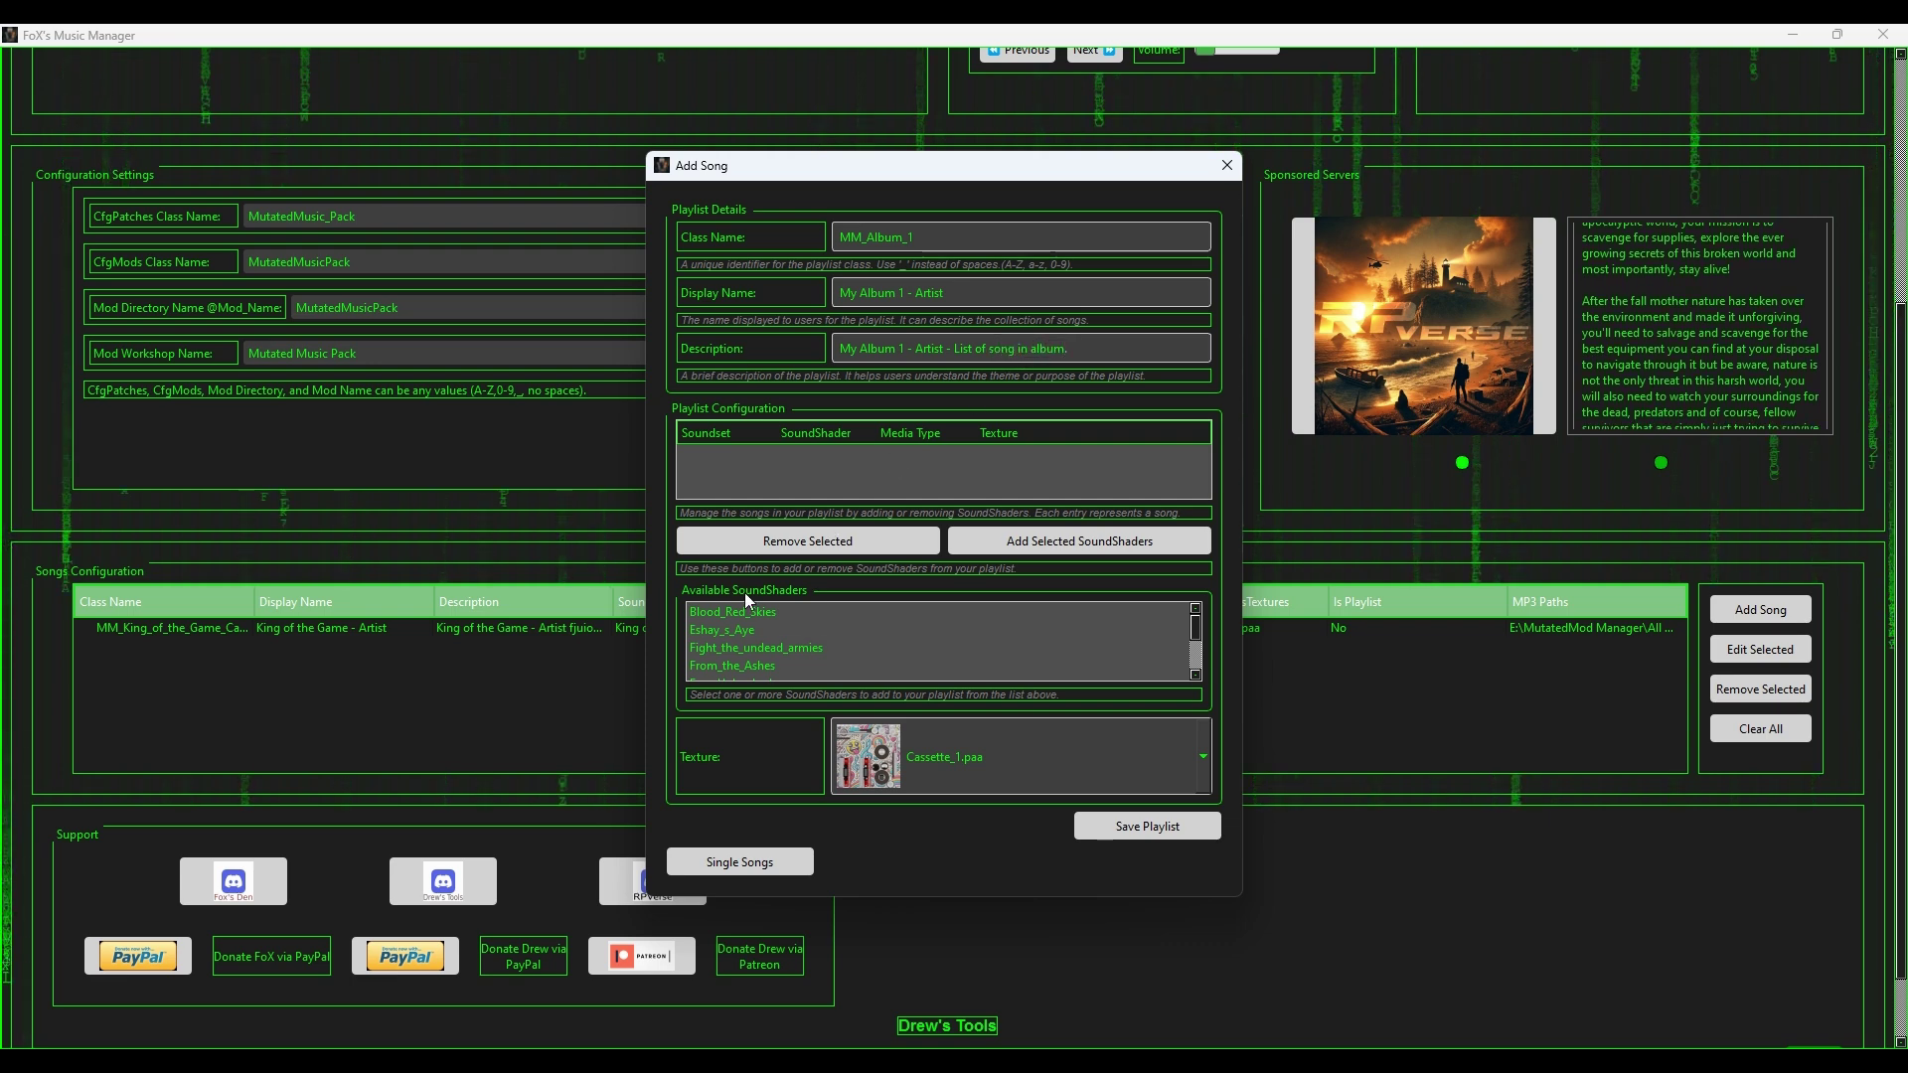
Step: Add the chosen SoundShaders, give the playlist the Cassette_3.paa texture, and save it
{"action": "scroll", "coordinate": [748, 616], "scroll_direction": "down", "scroll_amount": 2}
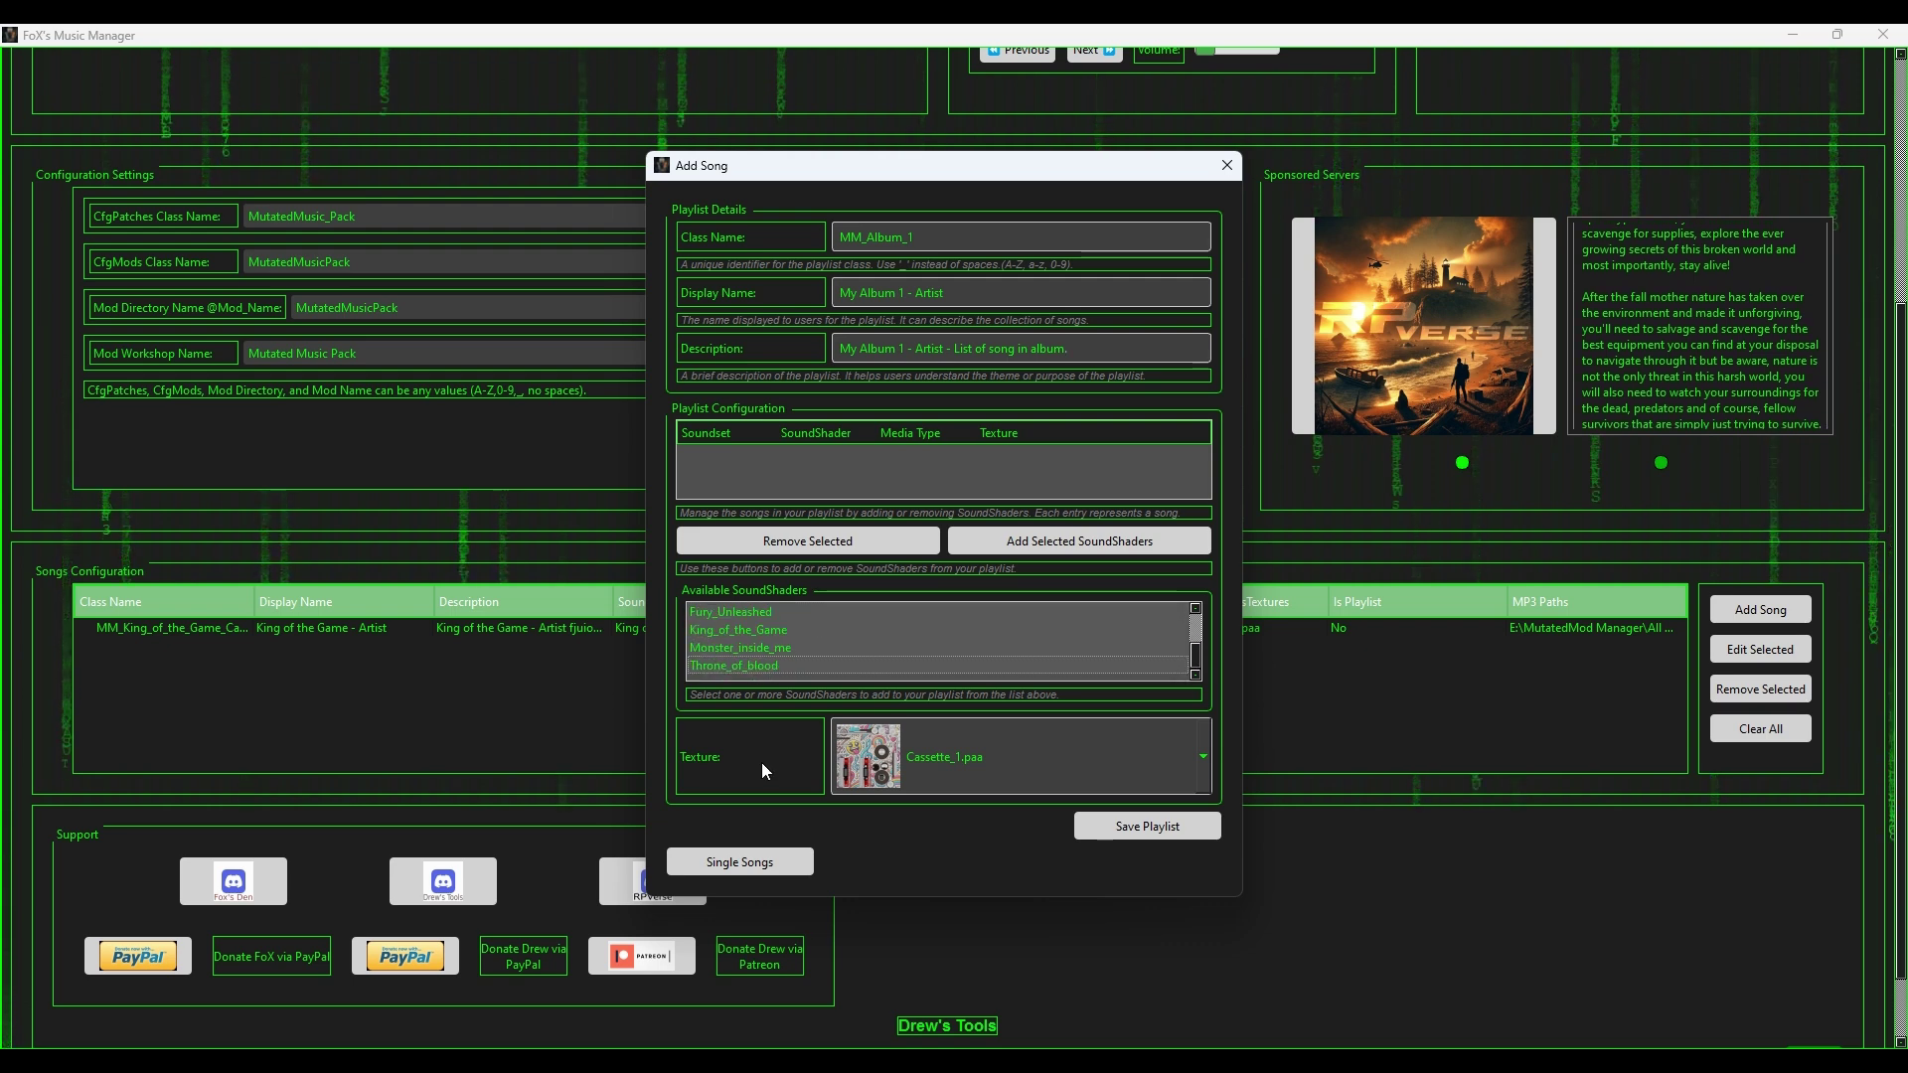
{"action": "left_click", "coordinate": [736, 633]}
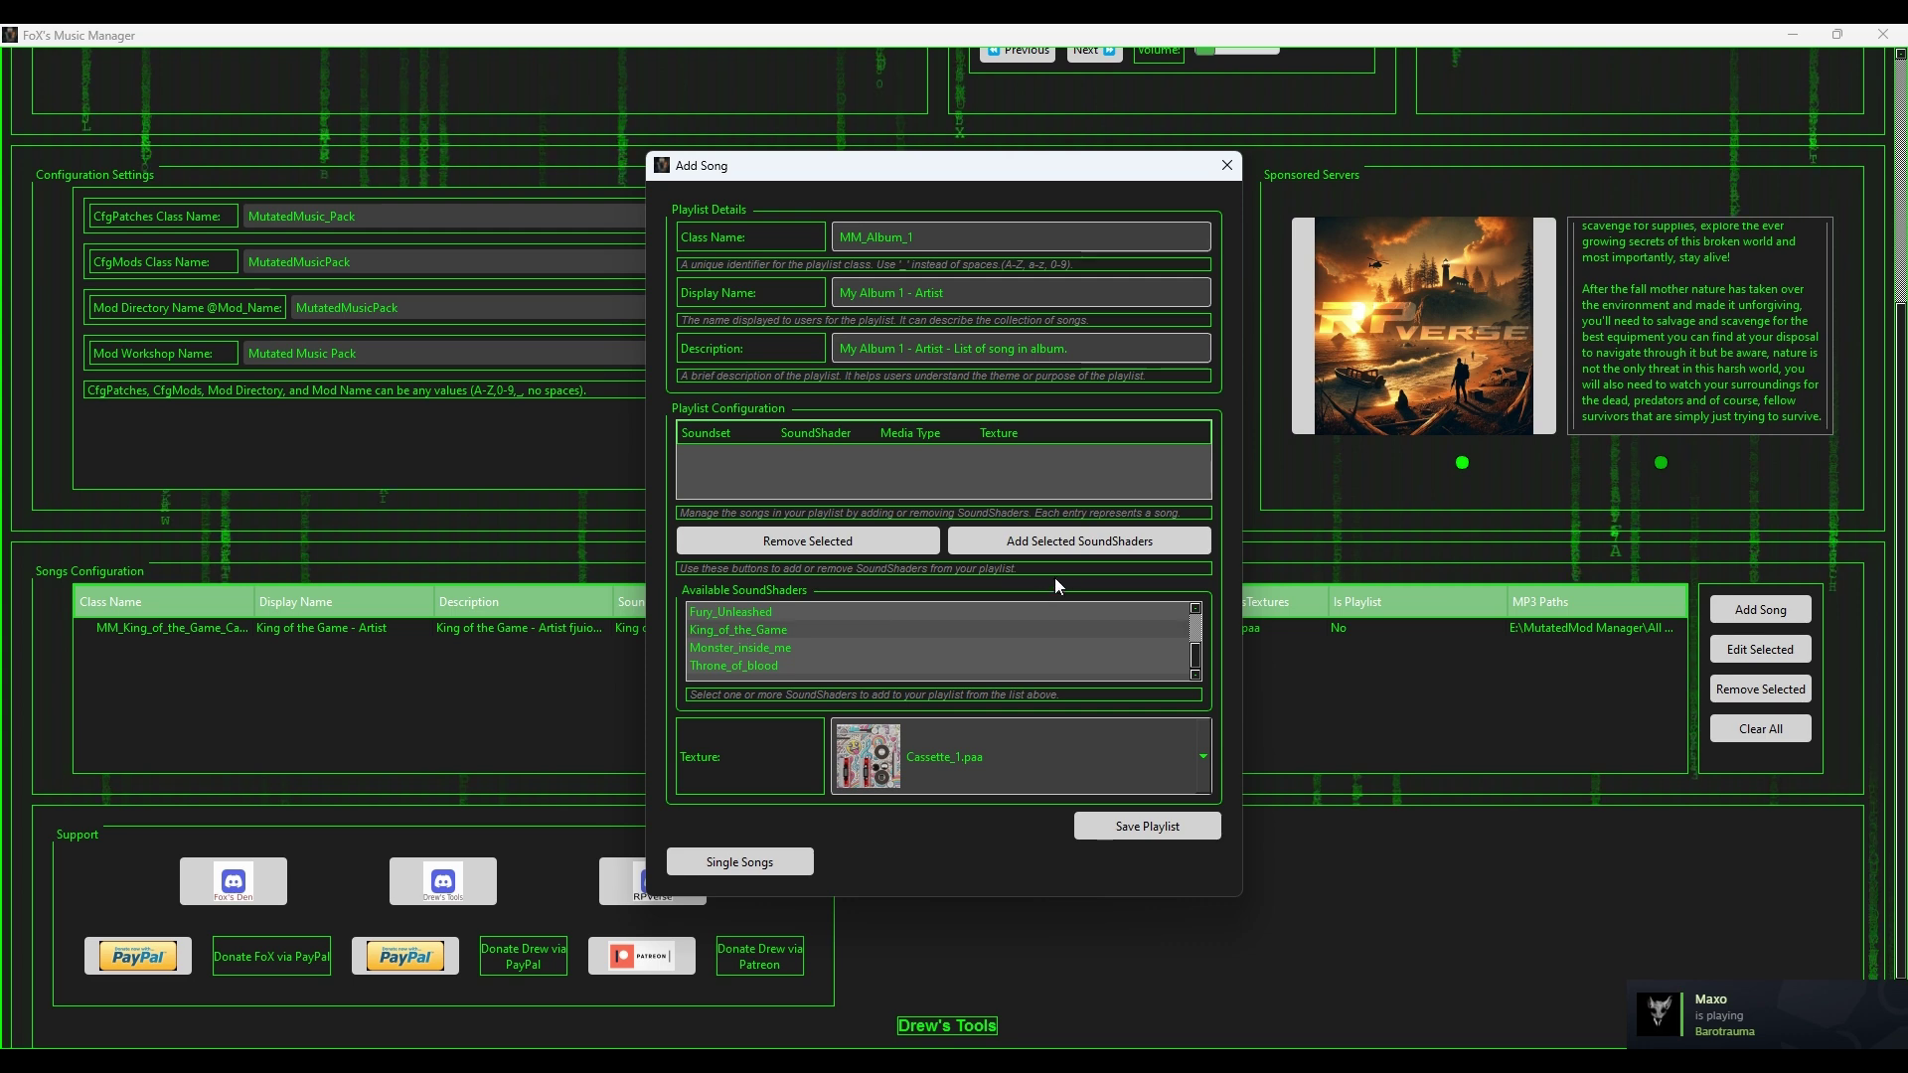
{"action": "left_click", "coordinate": [1093, 541]}
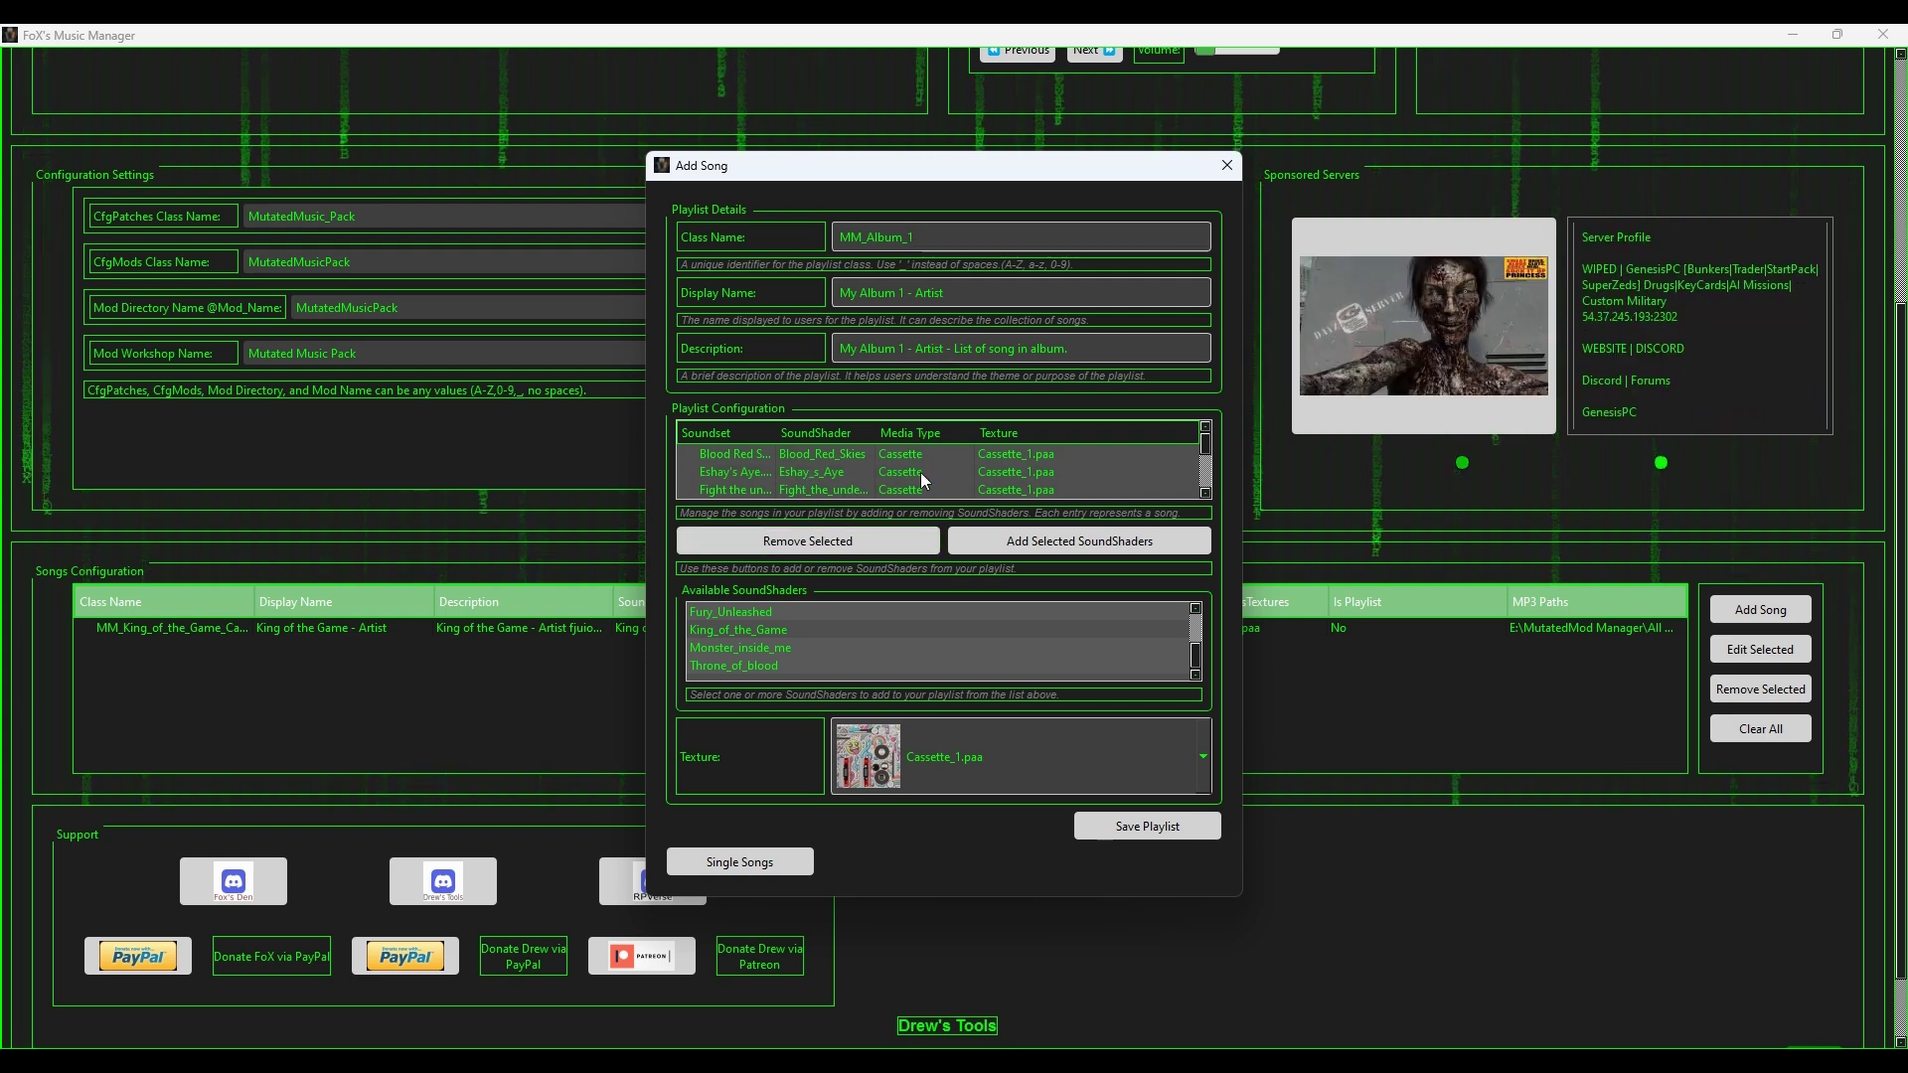
{"action": "left_click", "coordinate": [975, 779]}
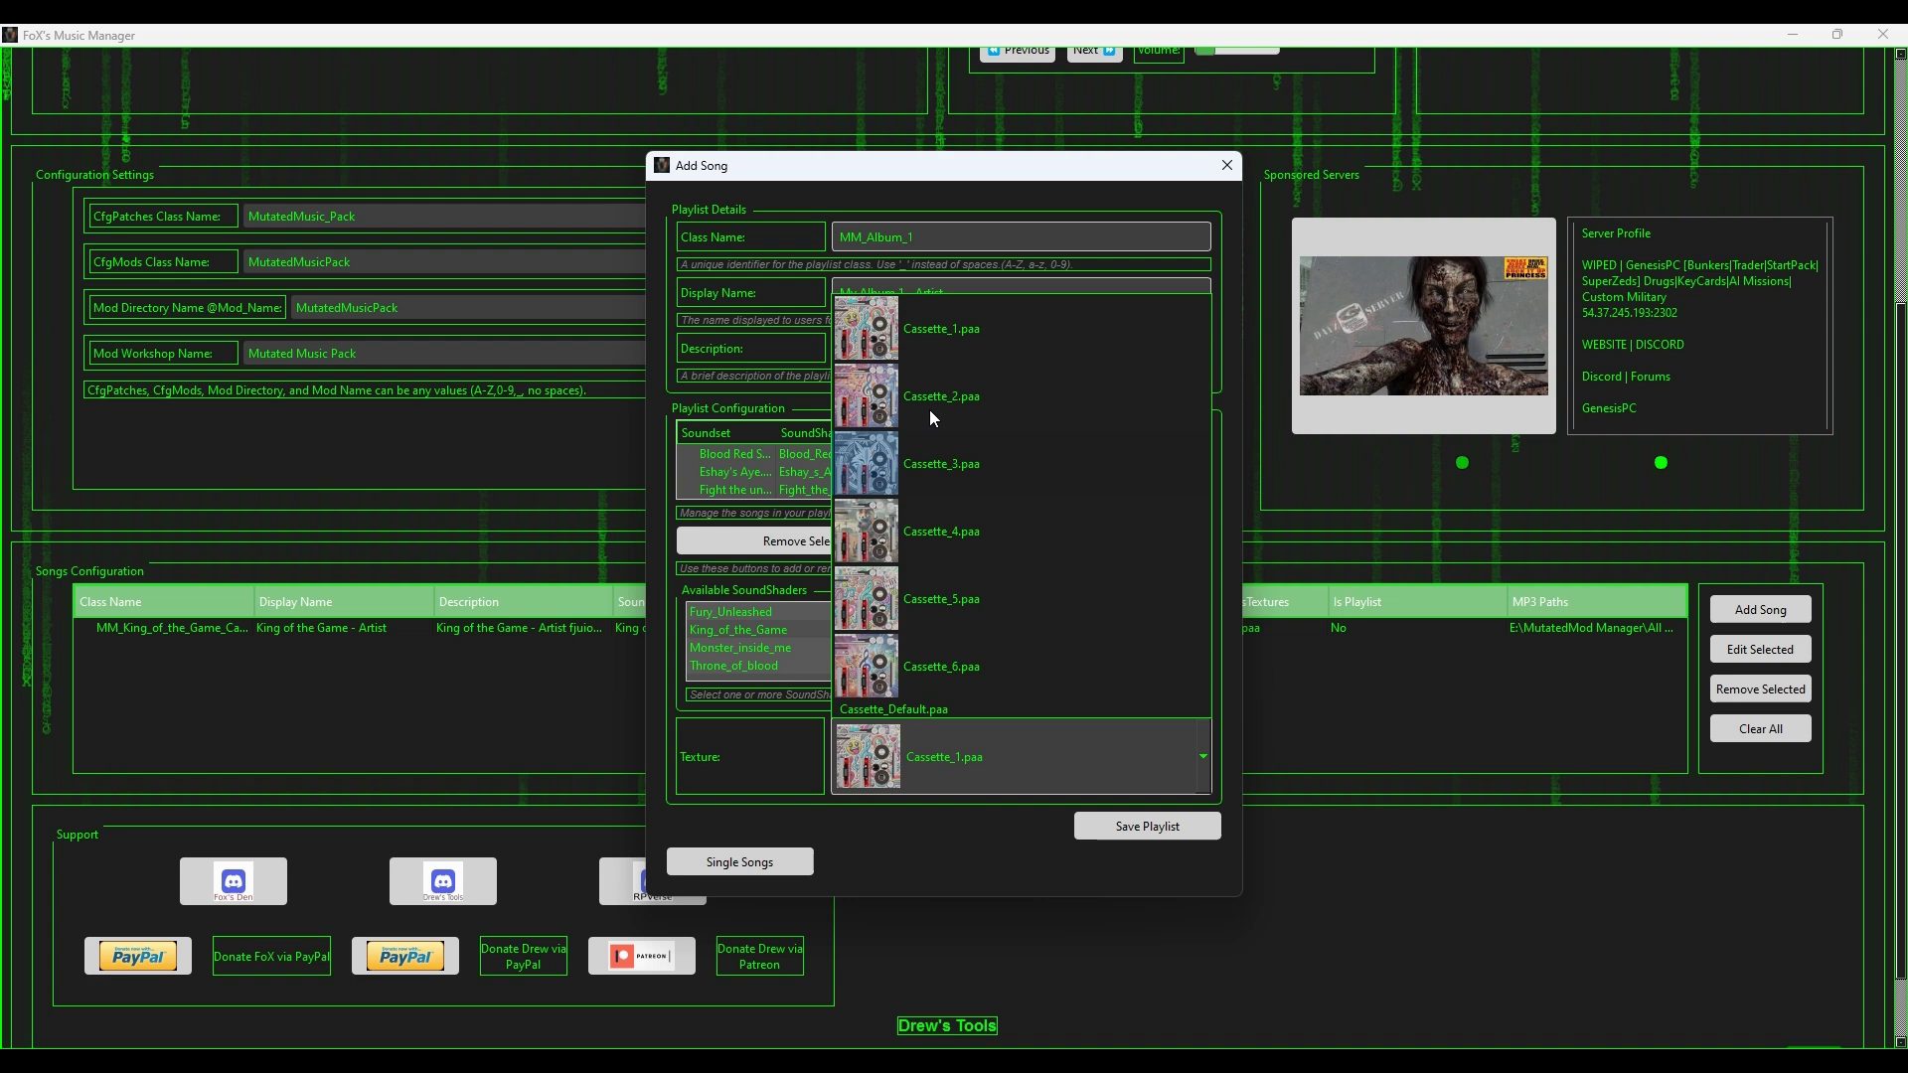
{"action": "left_click", "coordinate": [944, 471]}
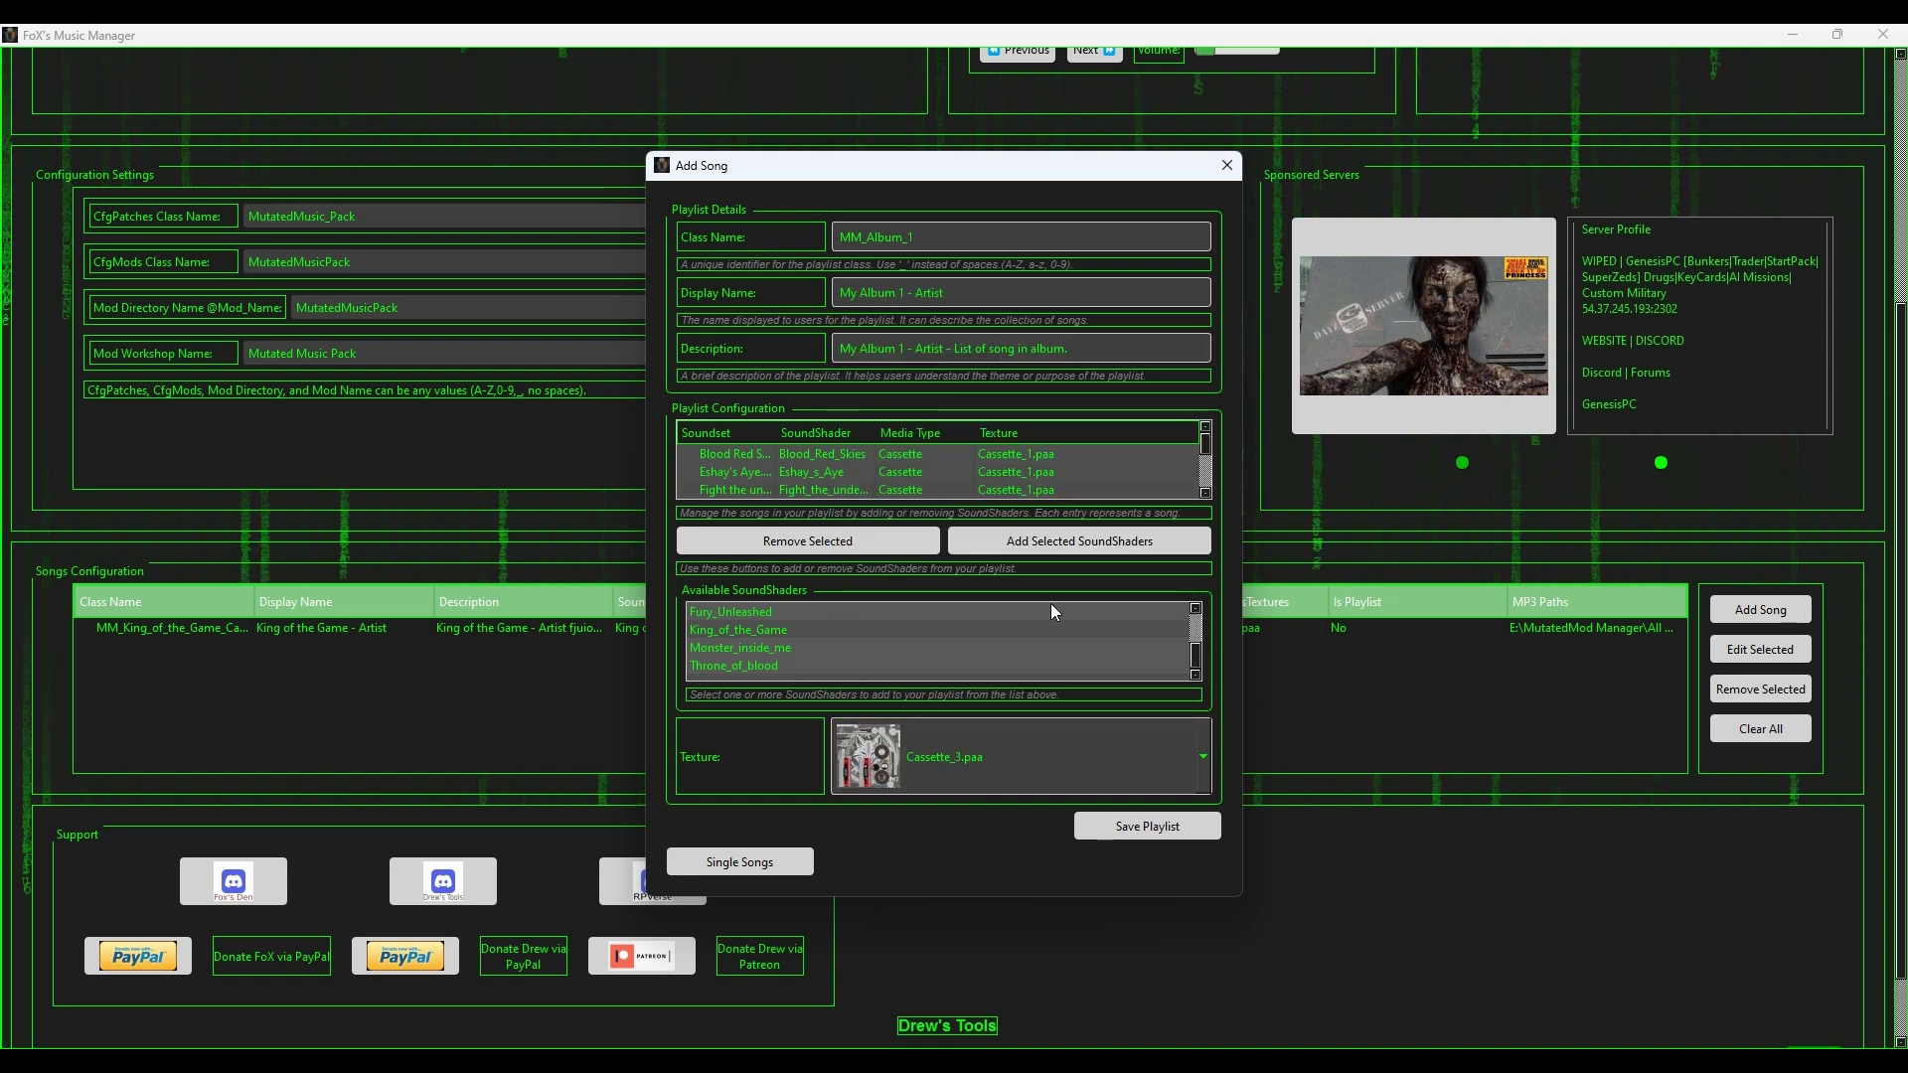
{"action": "left_click", "coordinate": [1148, 826]}
{"action": "left_click", "coordinate": [86, 651]}
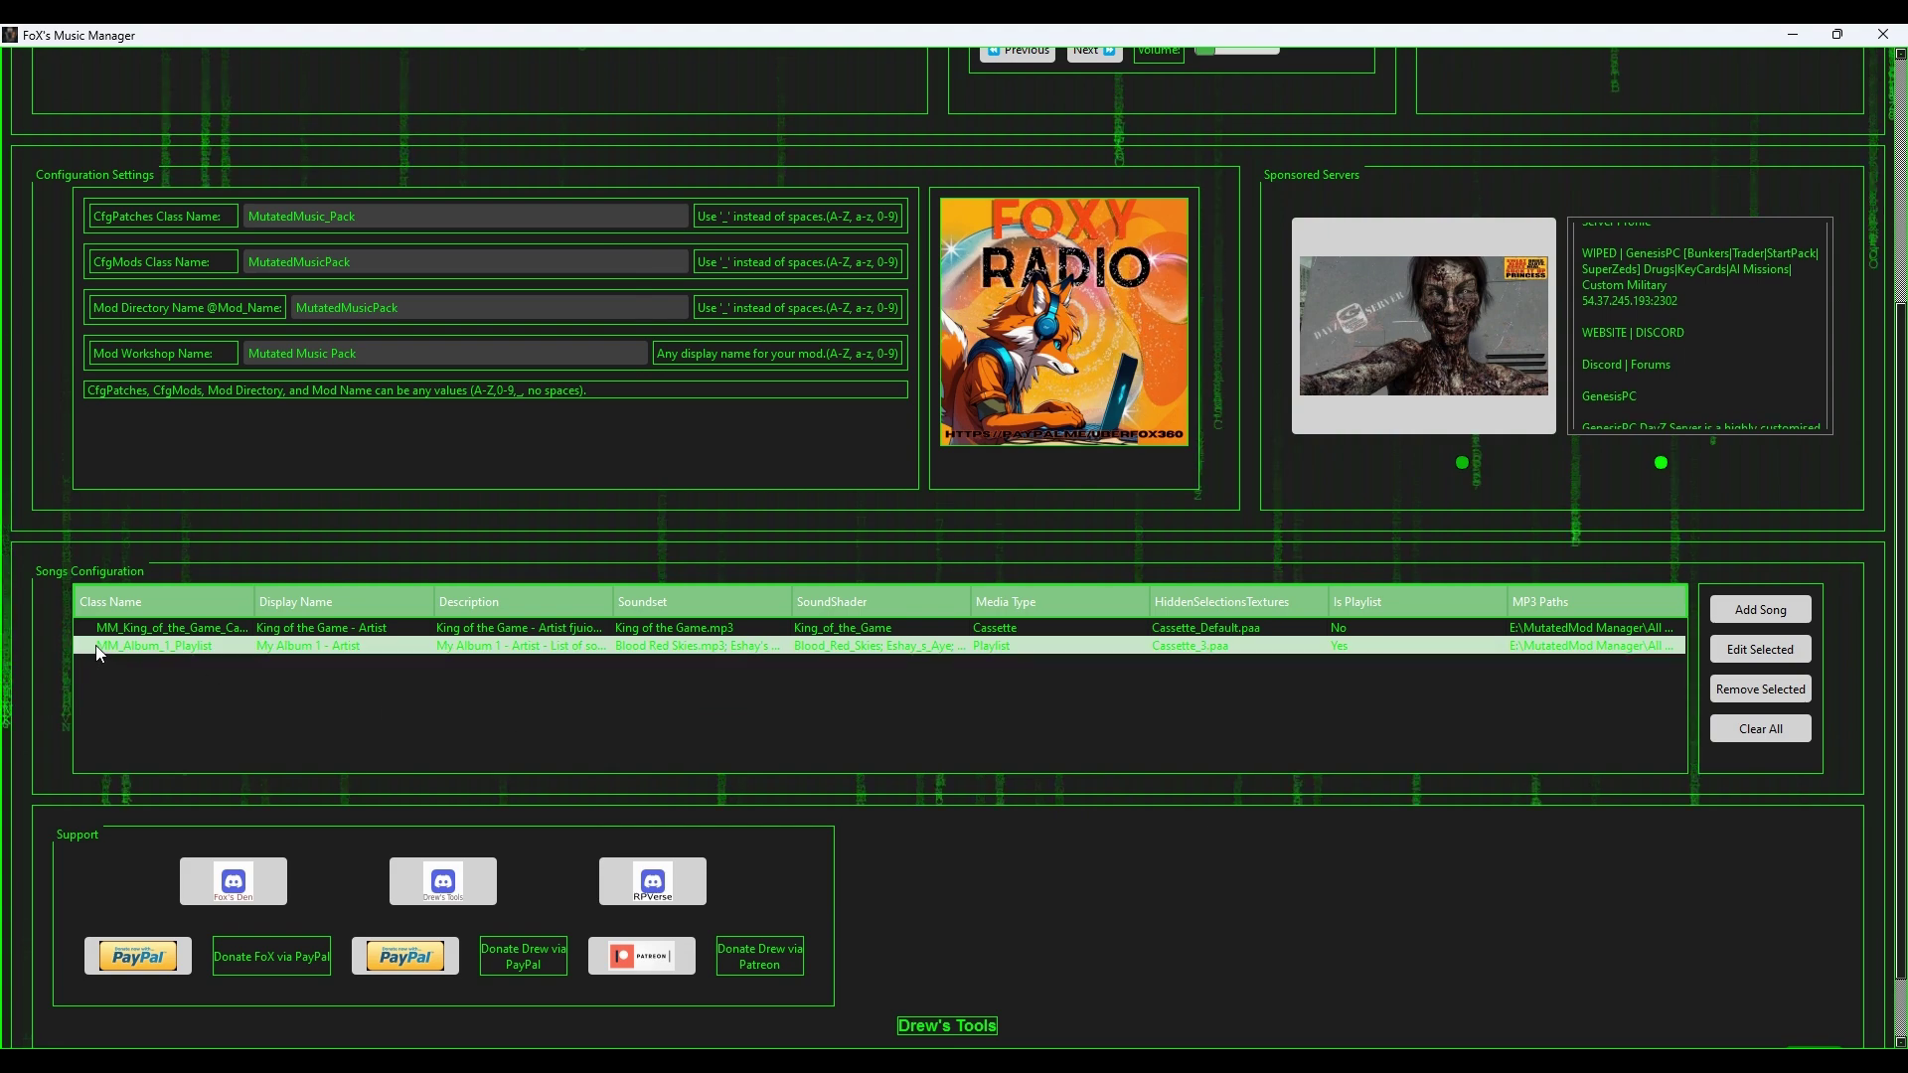
Step: Set MutatedMod Manager > All Music > Music Folder 2 as the MP3 source folder
{"action": "left_click", "coordinate": [110, 627]}
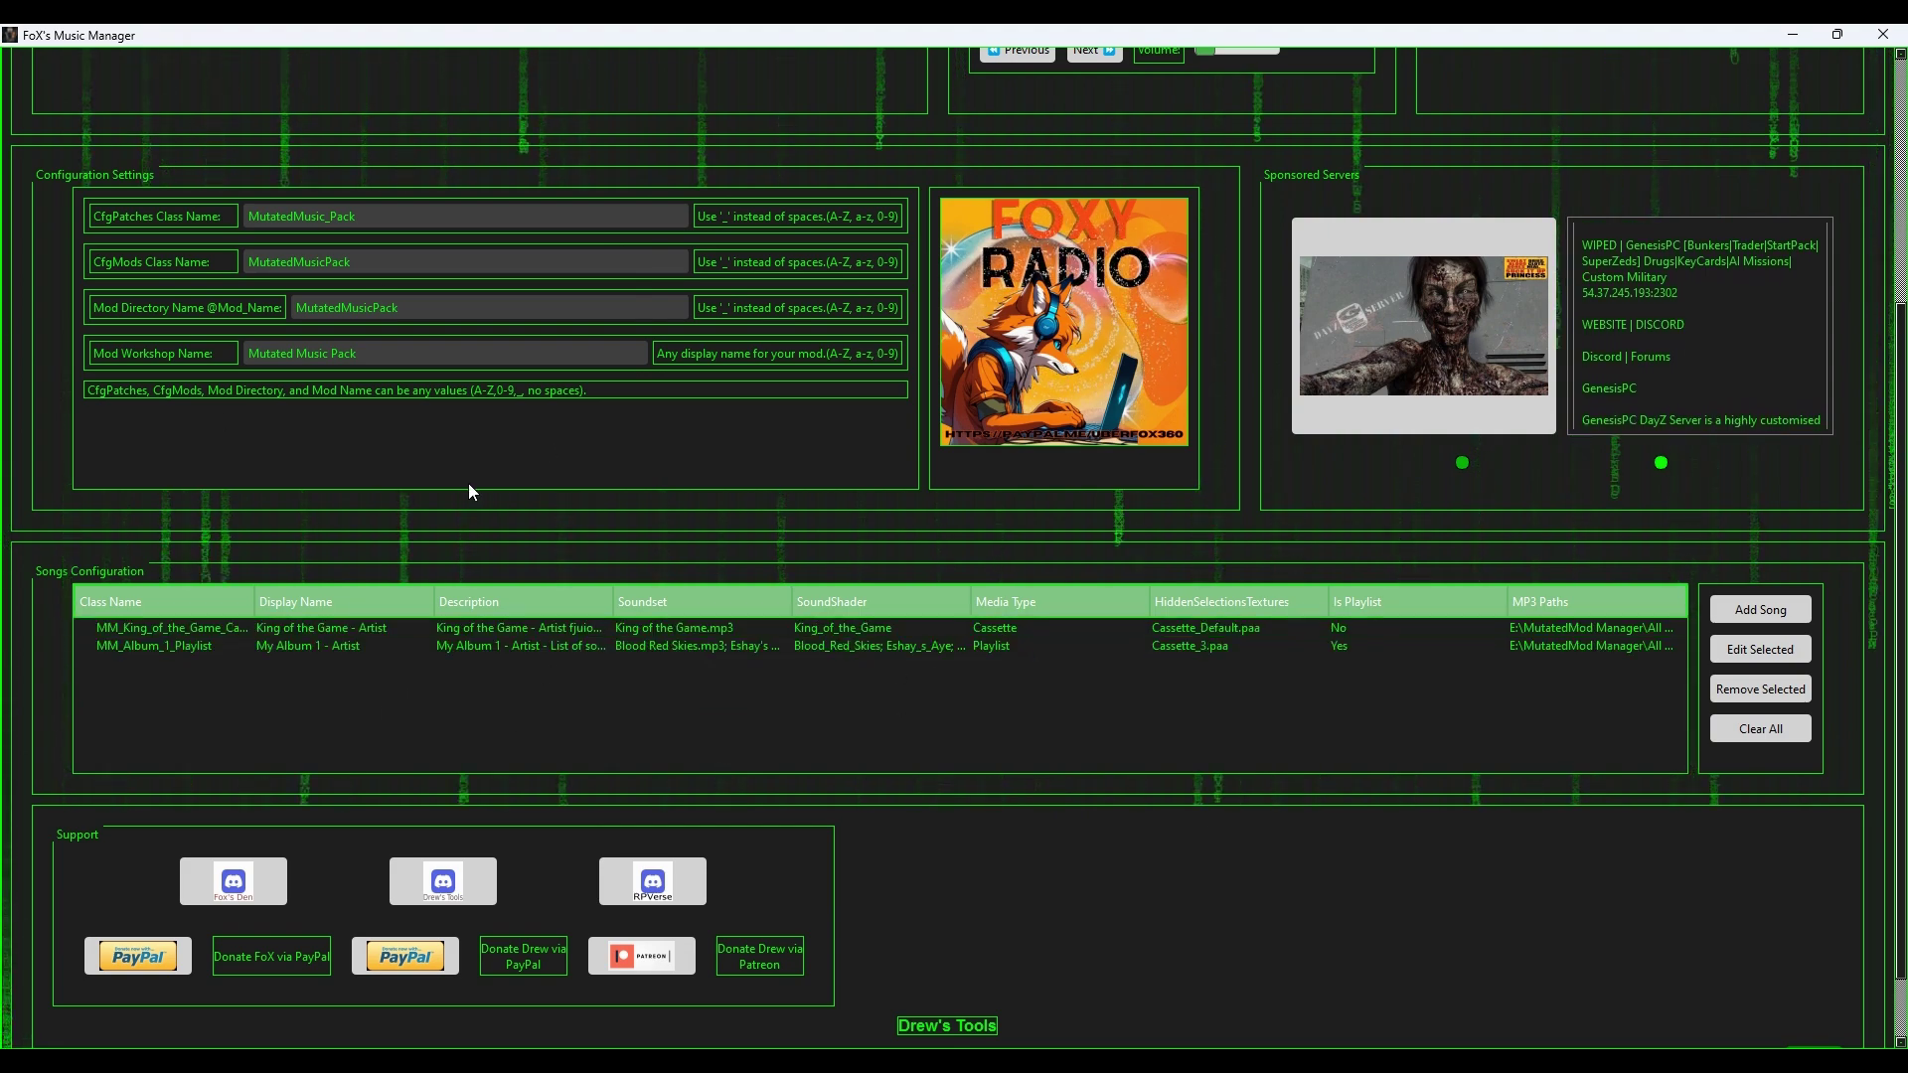
{"action": "scroll", "coordinate": [463, 493], "scroll_direction": "up", "scroll_amount": 3}
{"action": "left_click", "coordinate": [878, 291]}
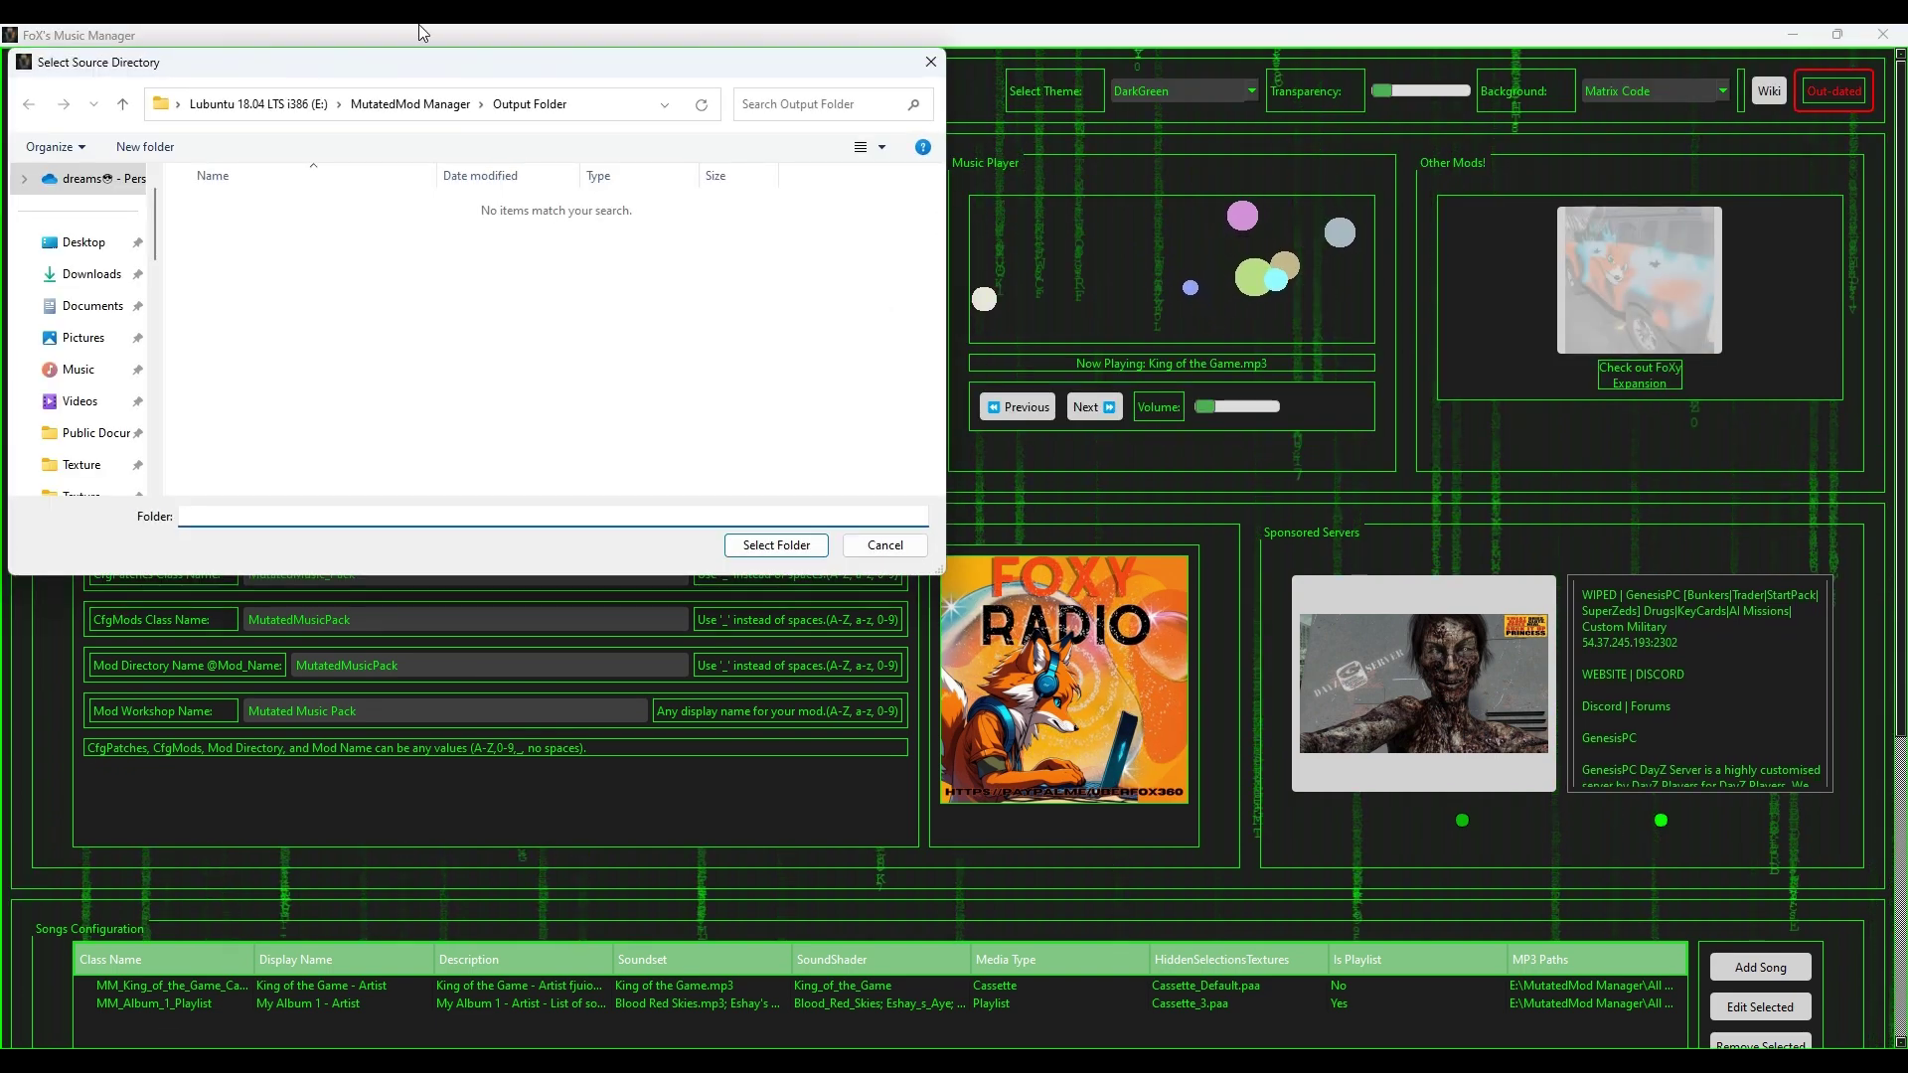
{"action": "left_click", "coordinate": [414, 103]}
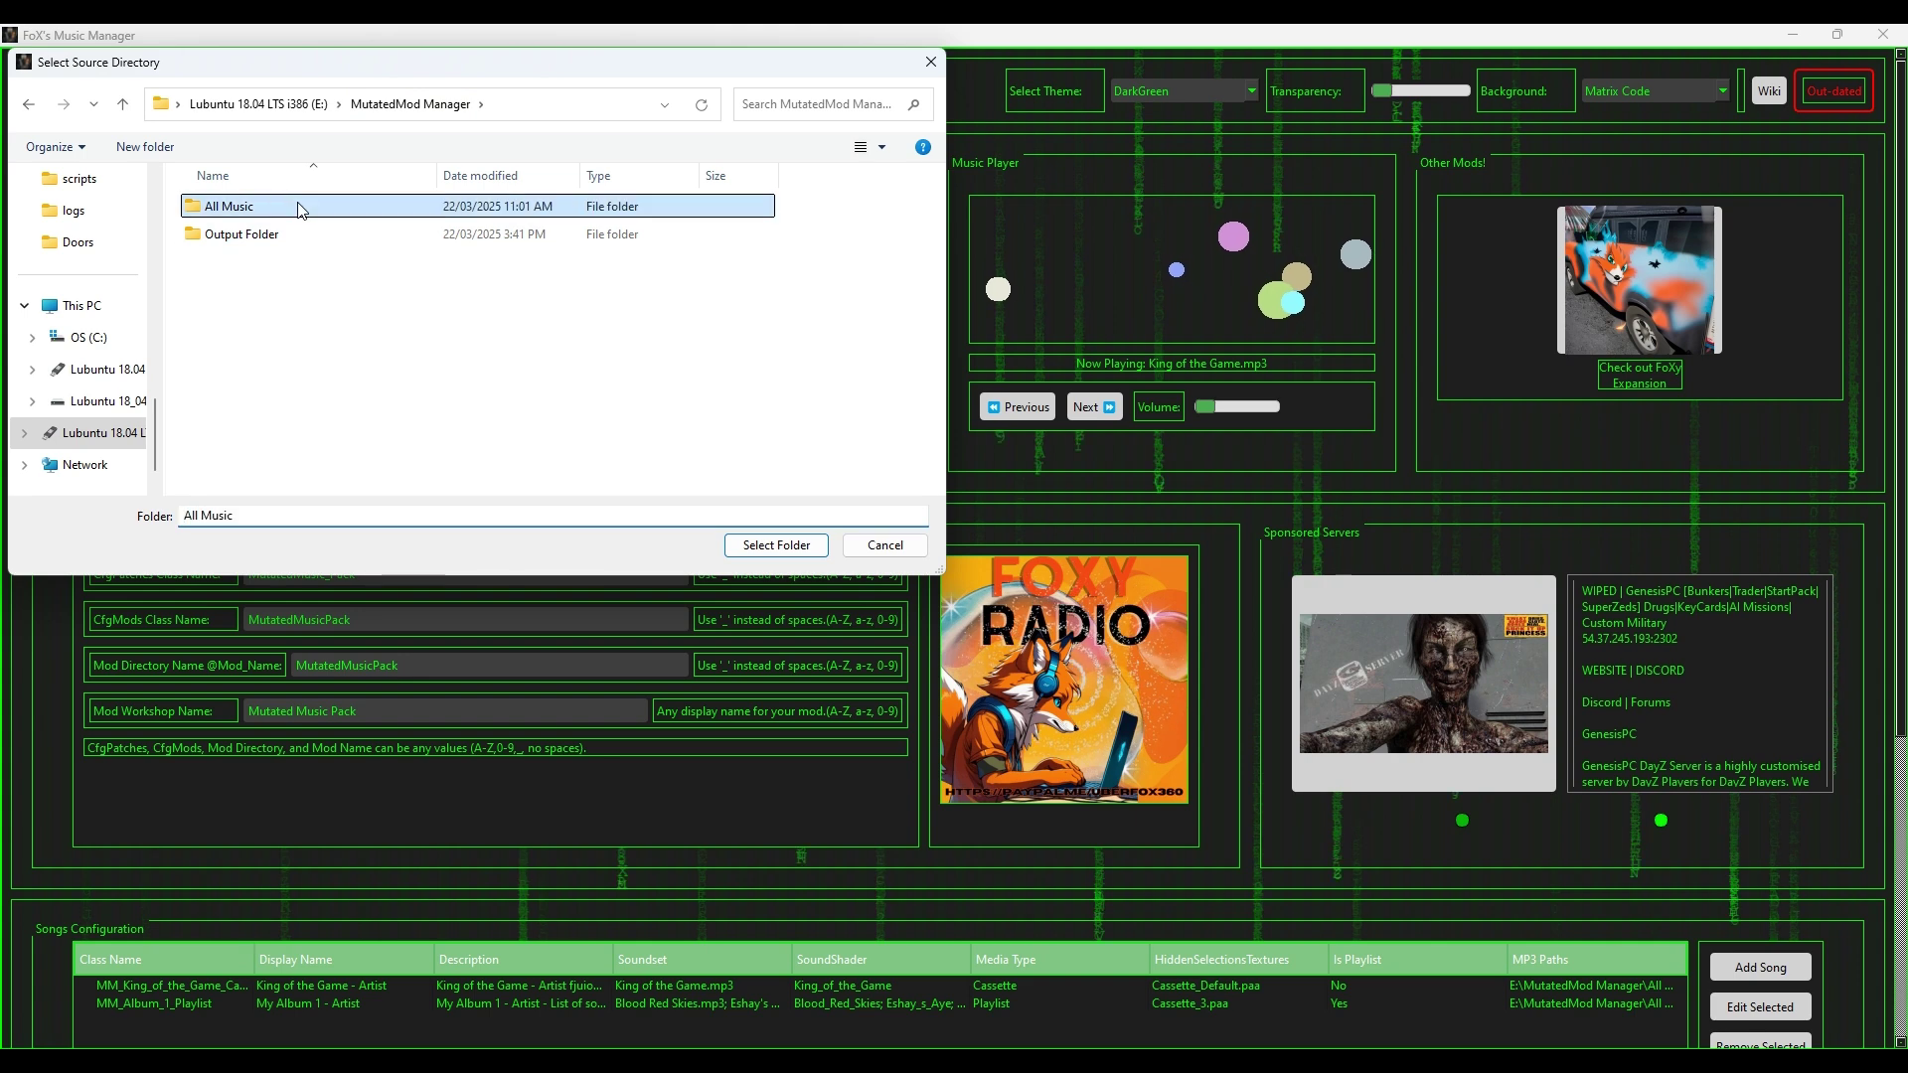
{"action": "double_click", "coordinate": [298, 205]}
{"action": "double_click", "coordinate": [248, 233]}
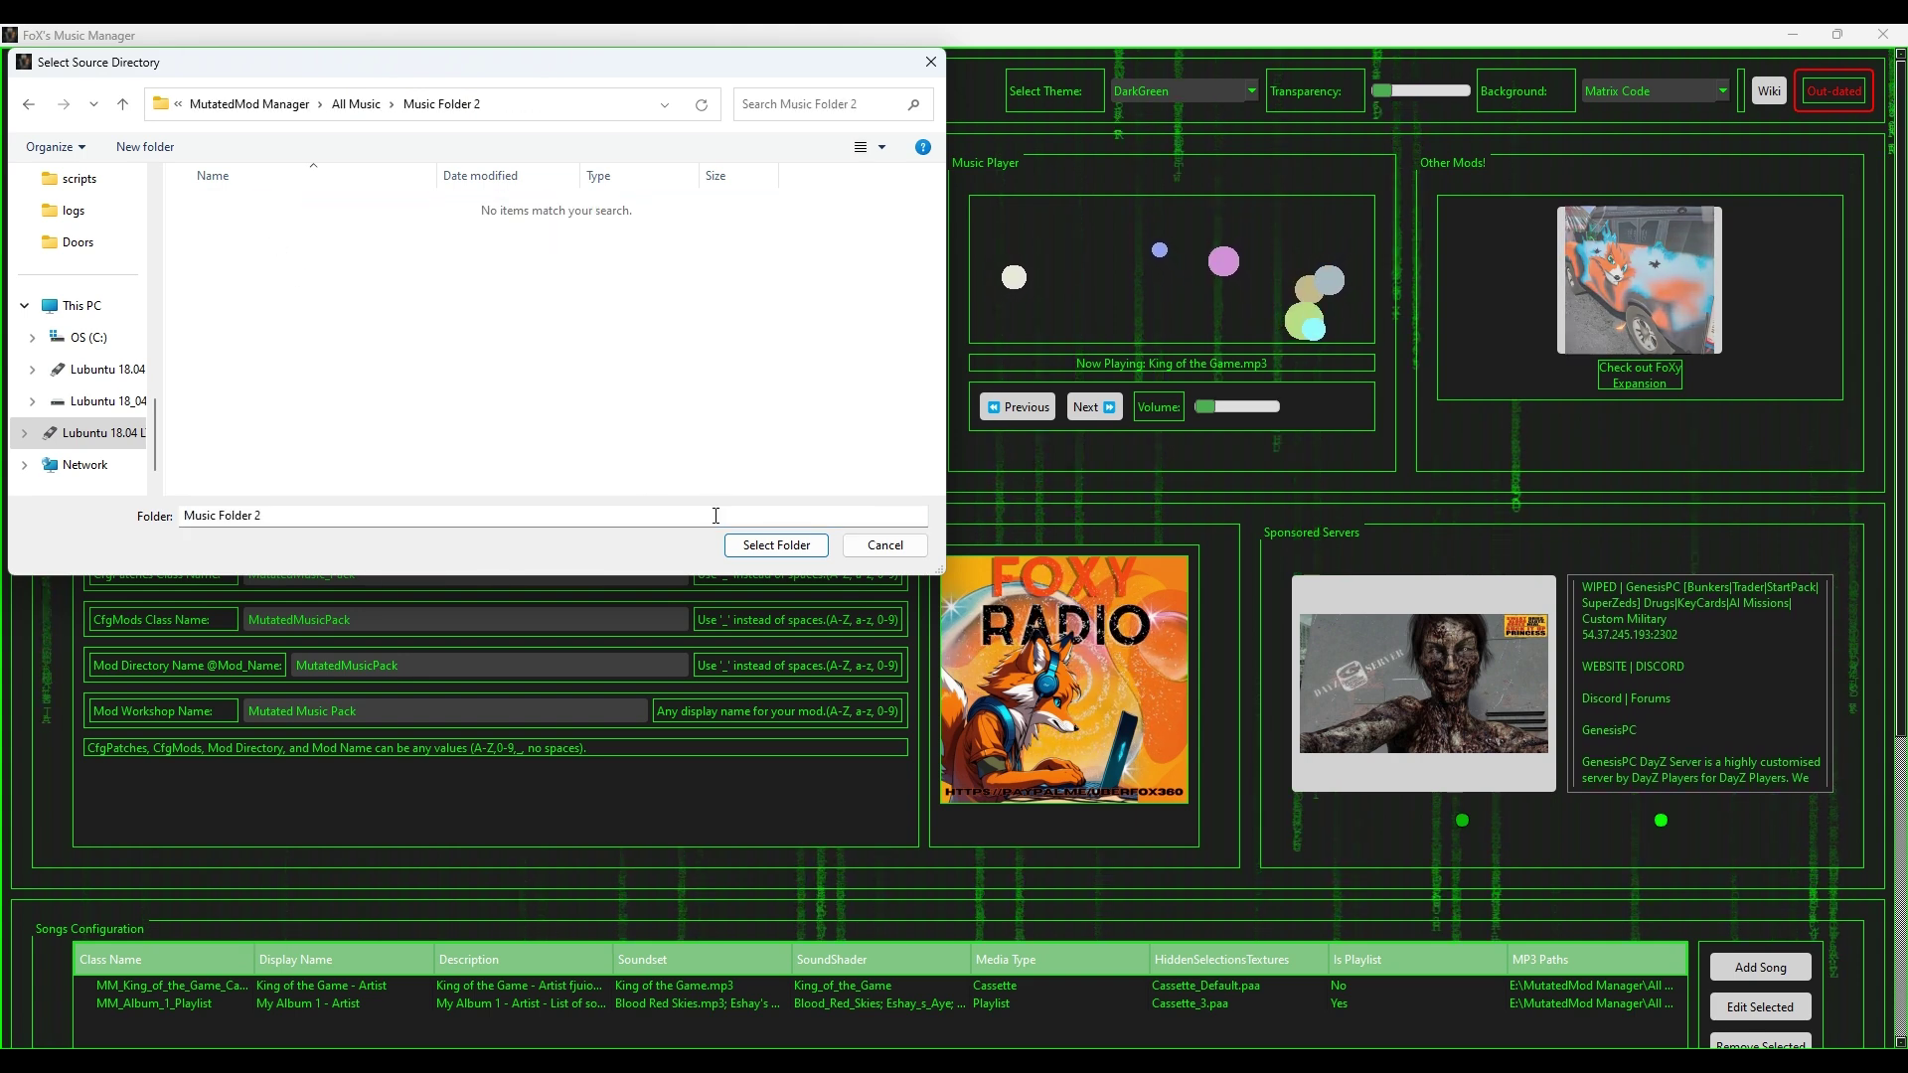
{"action": "left_click", "coordinate": [776, 545]}
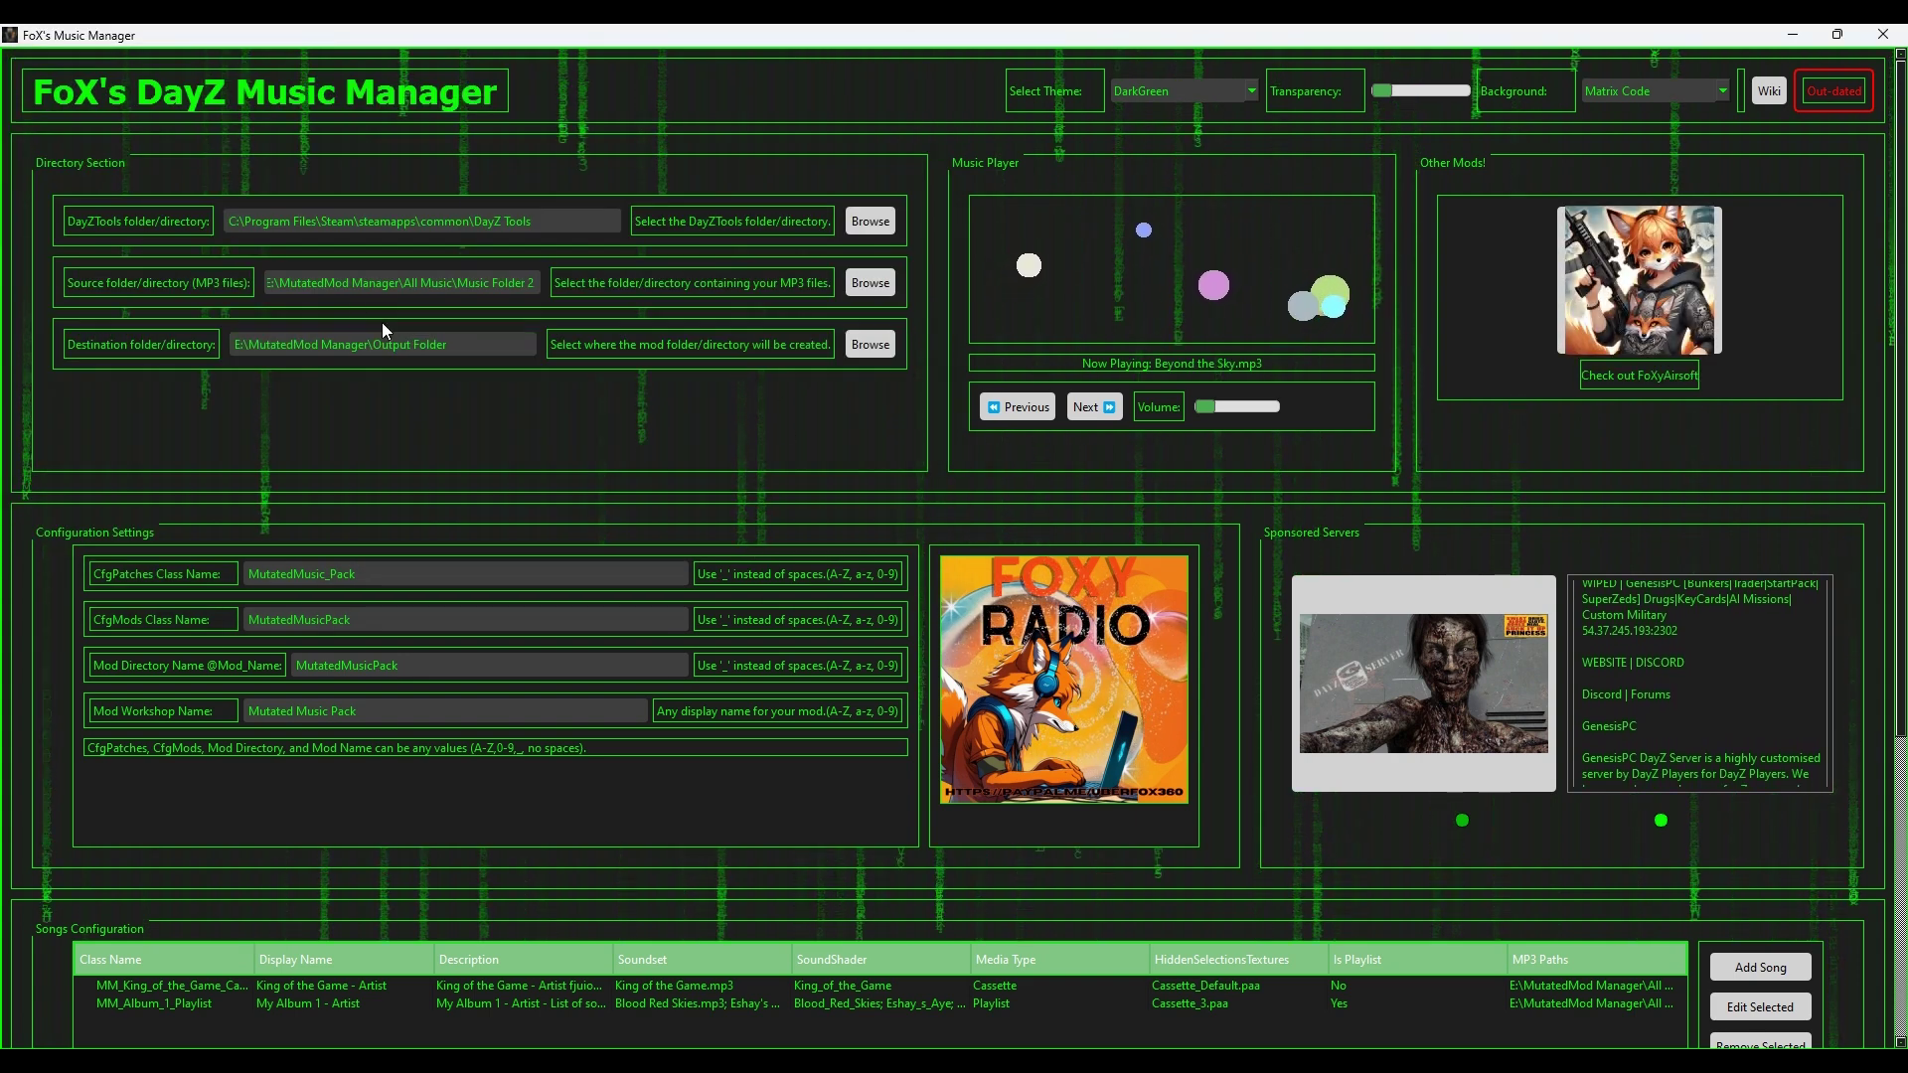
{"action": "scroll", "coordinate": [660, 502], "scroll_direction": "down", "scroll_amount": 1}
{"action": "scroll", "coordinate": [664, 493], "scroll_direction": "down", "scroll_amount": 4}
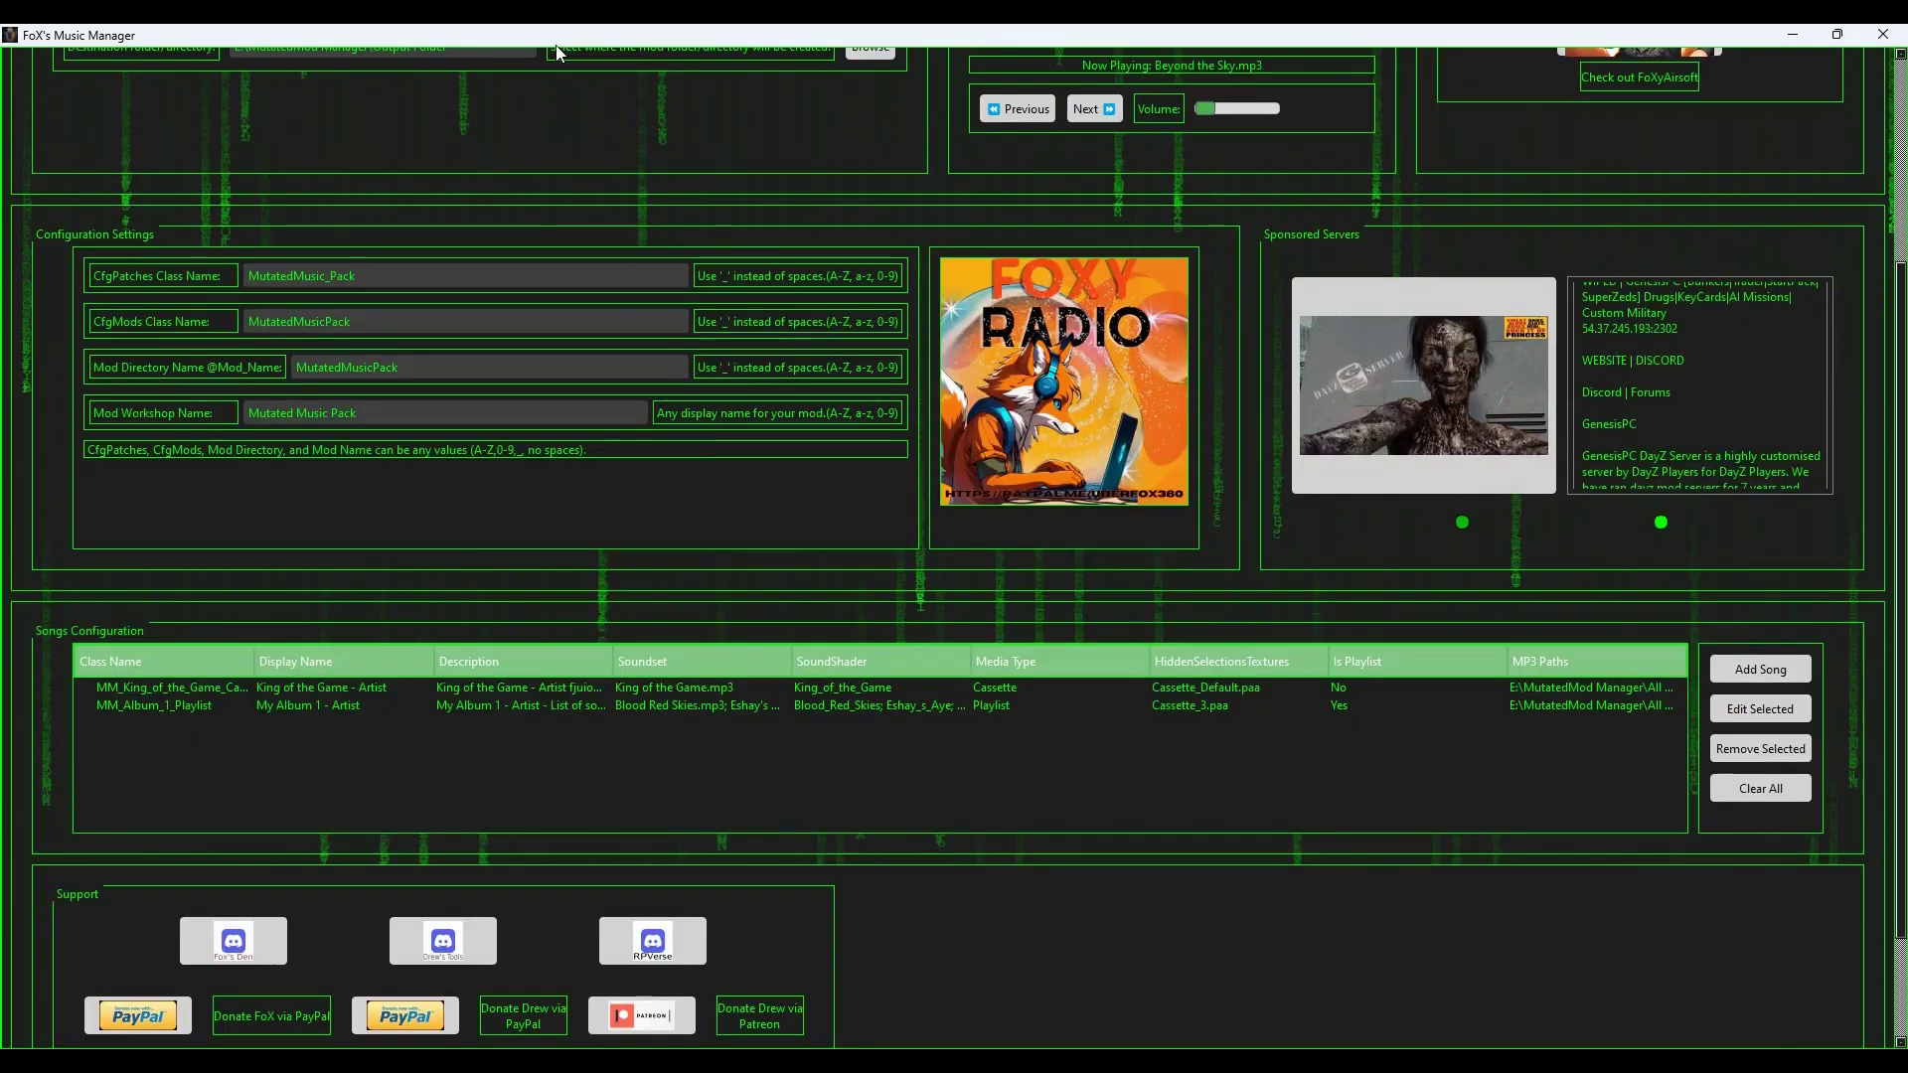
{"action": "scroll", "coordinate": [273, 715], "scroll_direction": "up", "scroll_amount": 1}
{"action": "scroll", "coordinate": [504, 671], "scroll_direction": "down", "scroll_amount": 2}
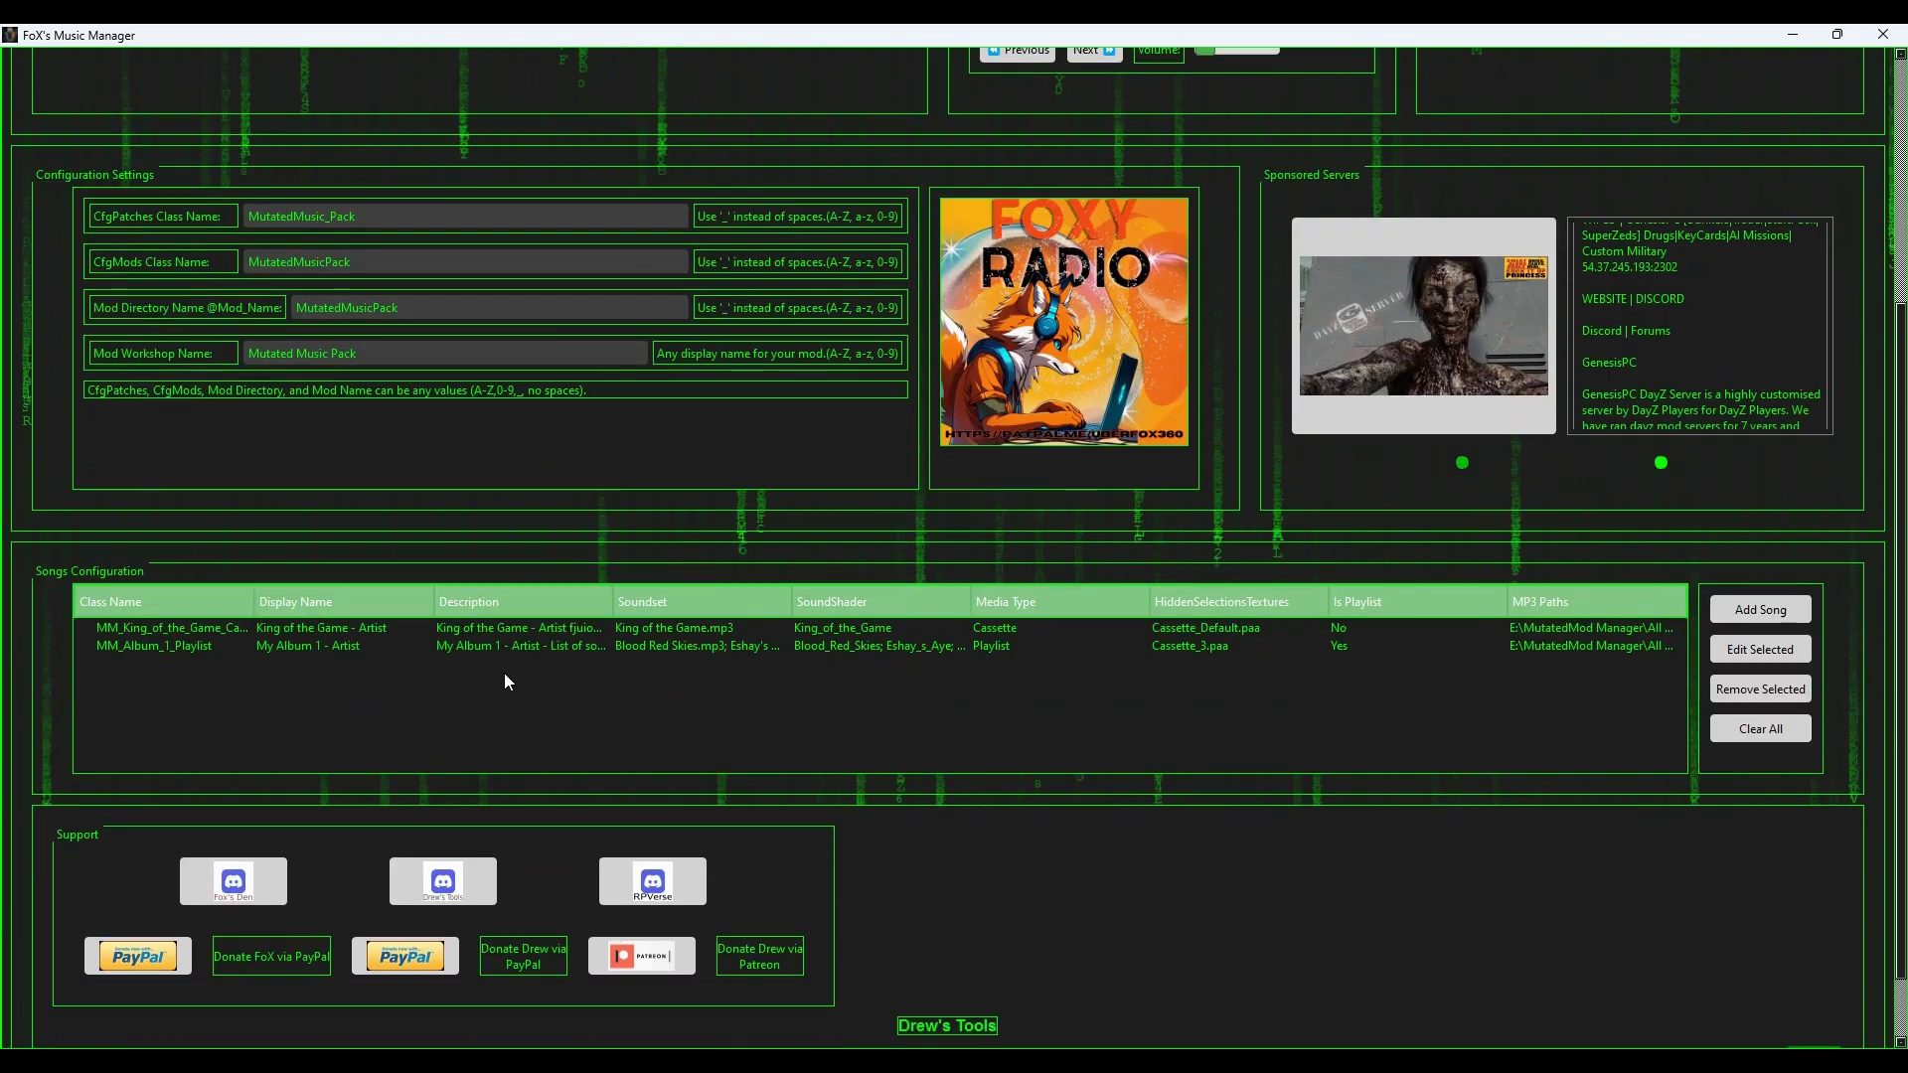
Step: Start a new playlist entry with class name MM_Album_2
{"action": "left_click", "coordinate": [1782, 608]}
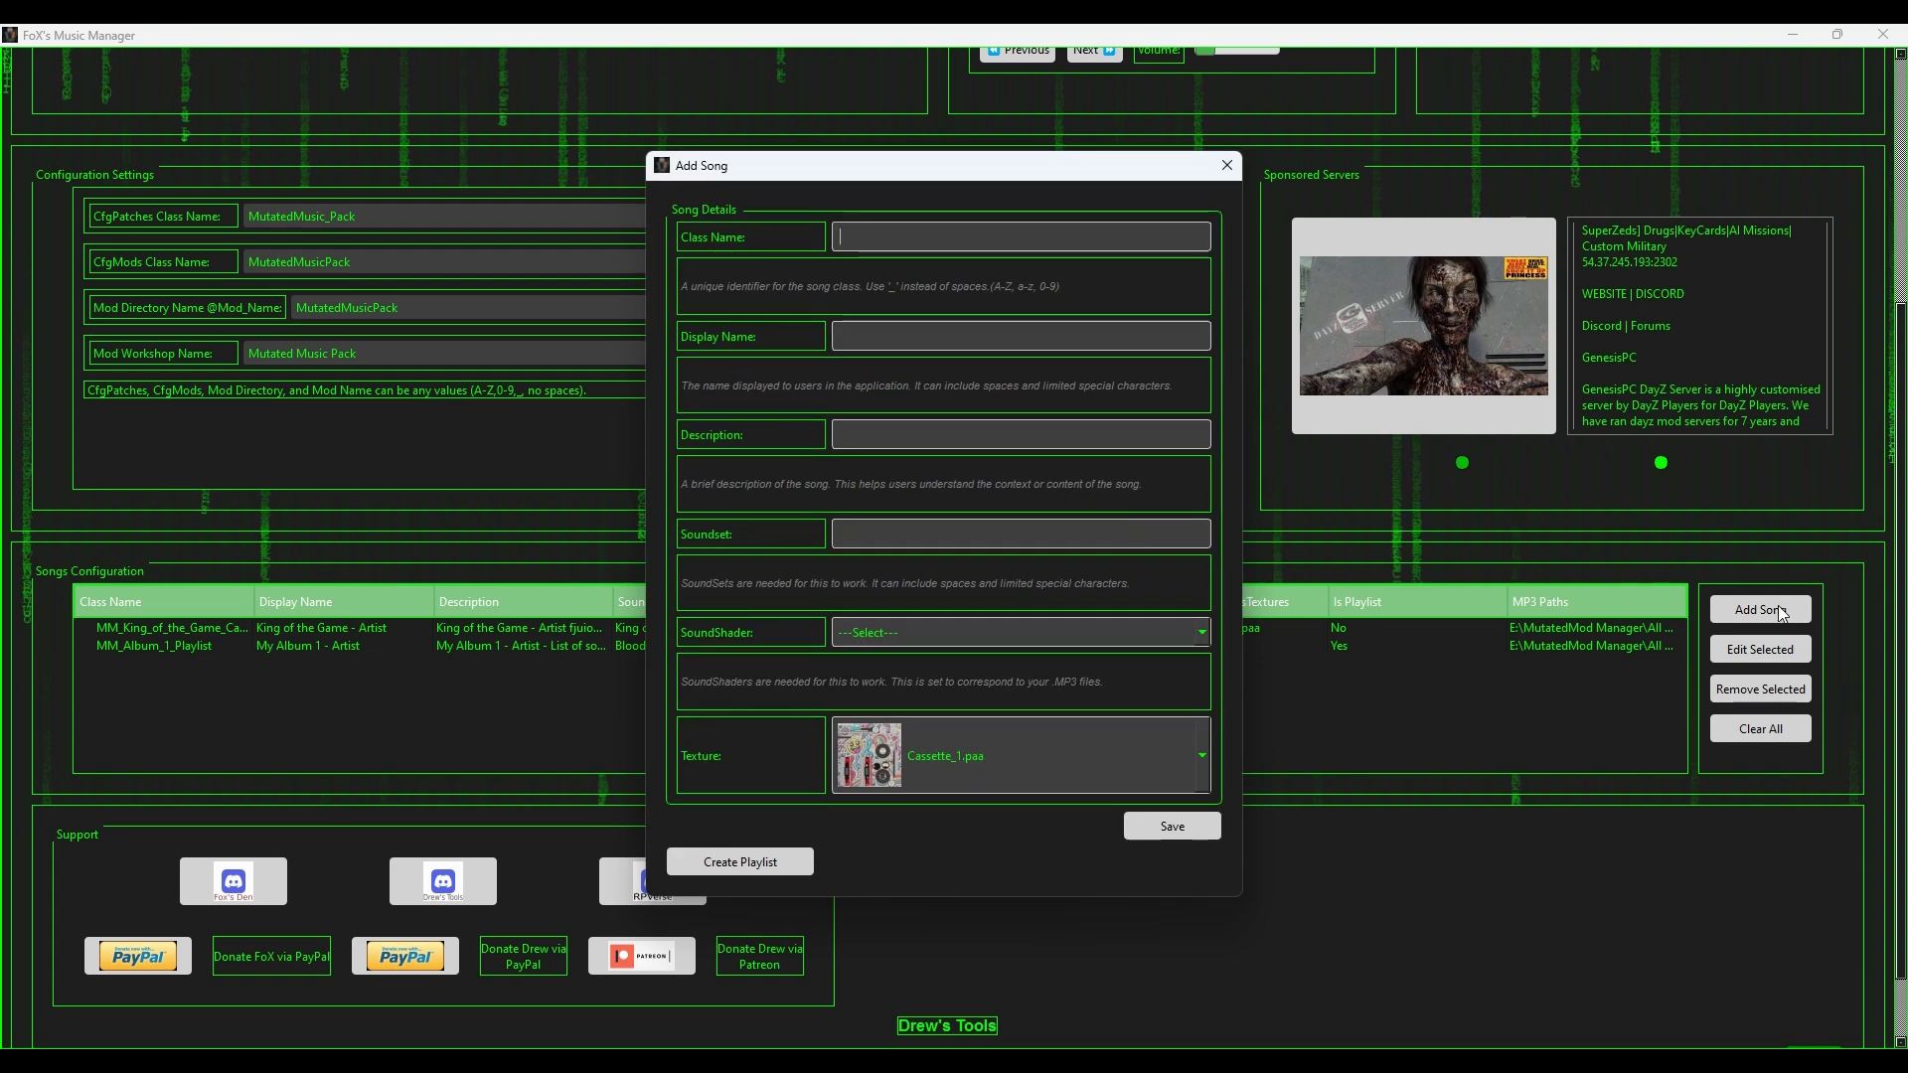
{"action": "left_click", "coordinate": [730, 856]}
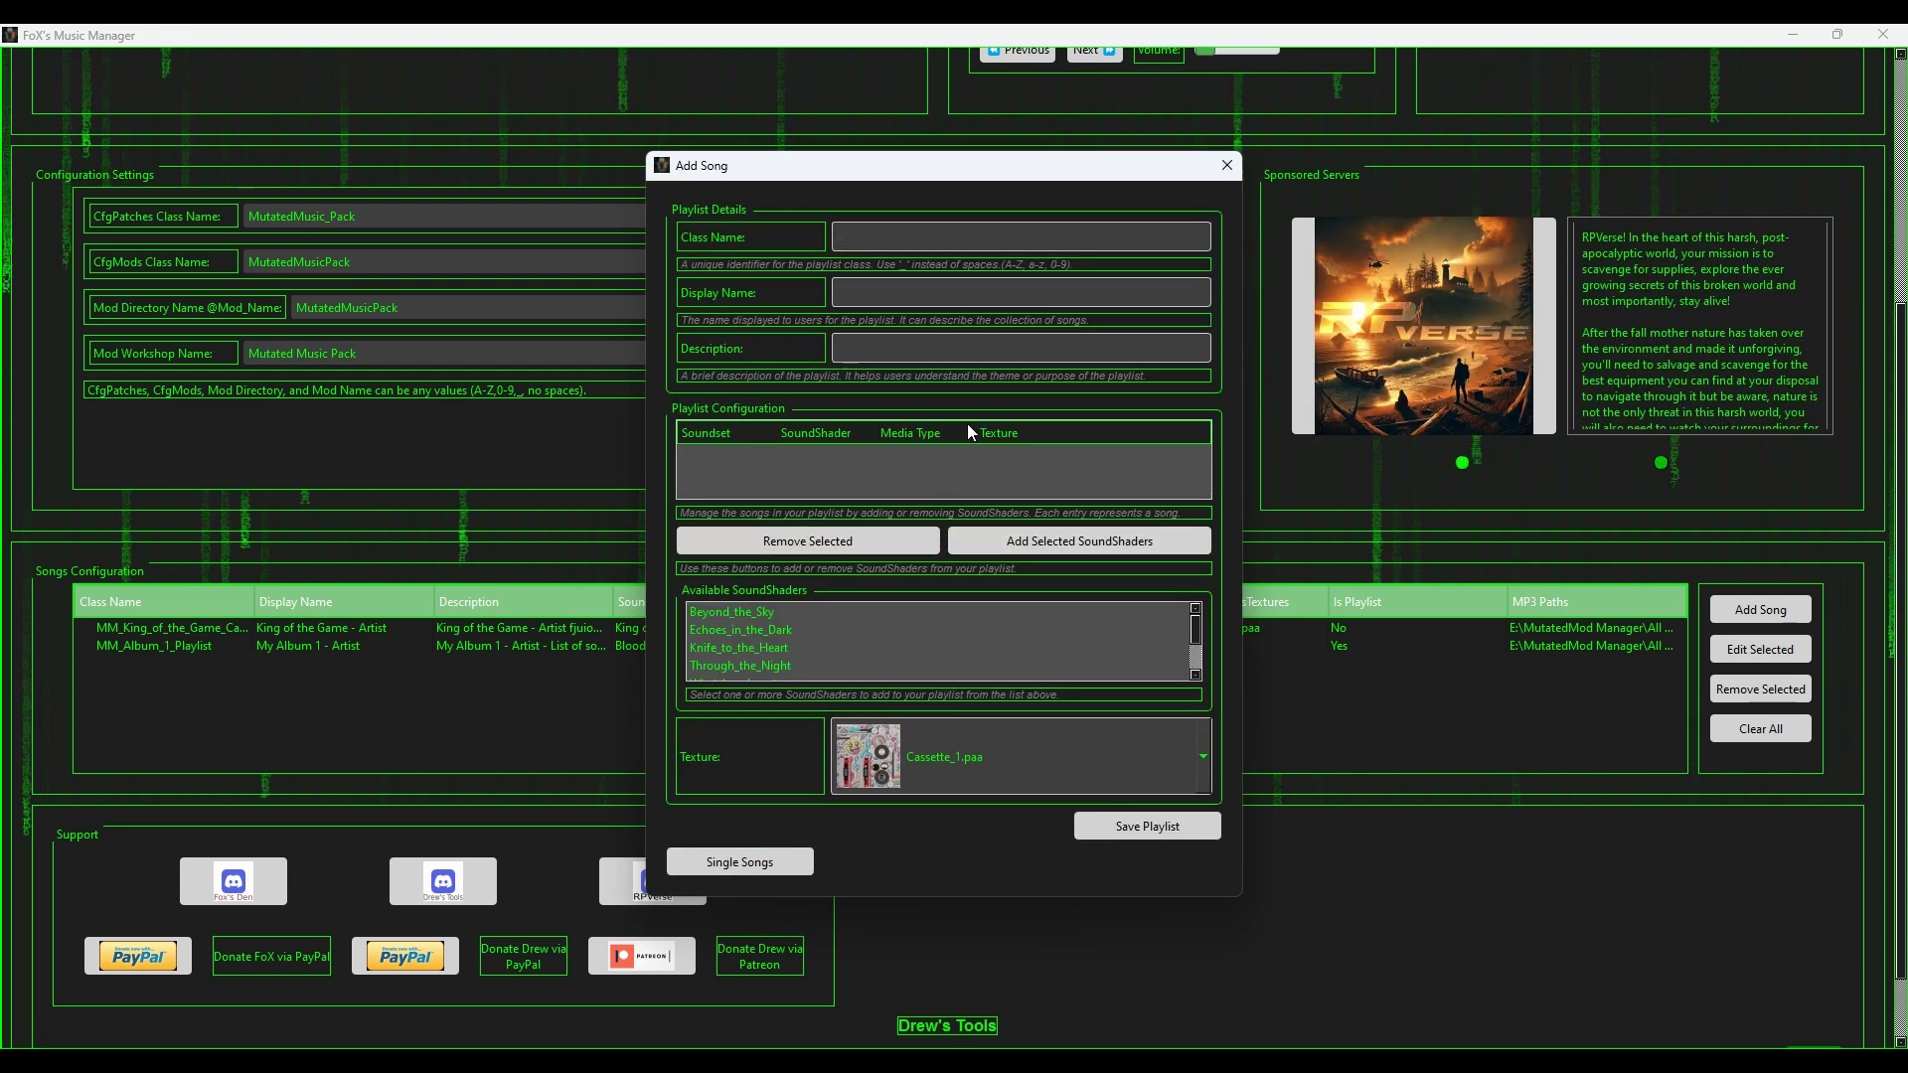
{"action": "type", "text": "MM_"}
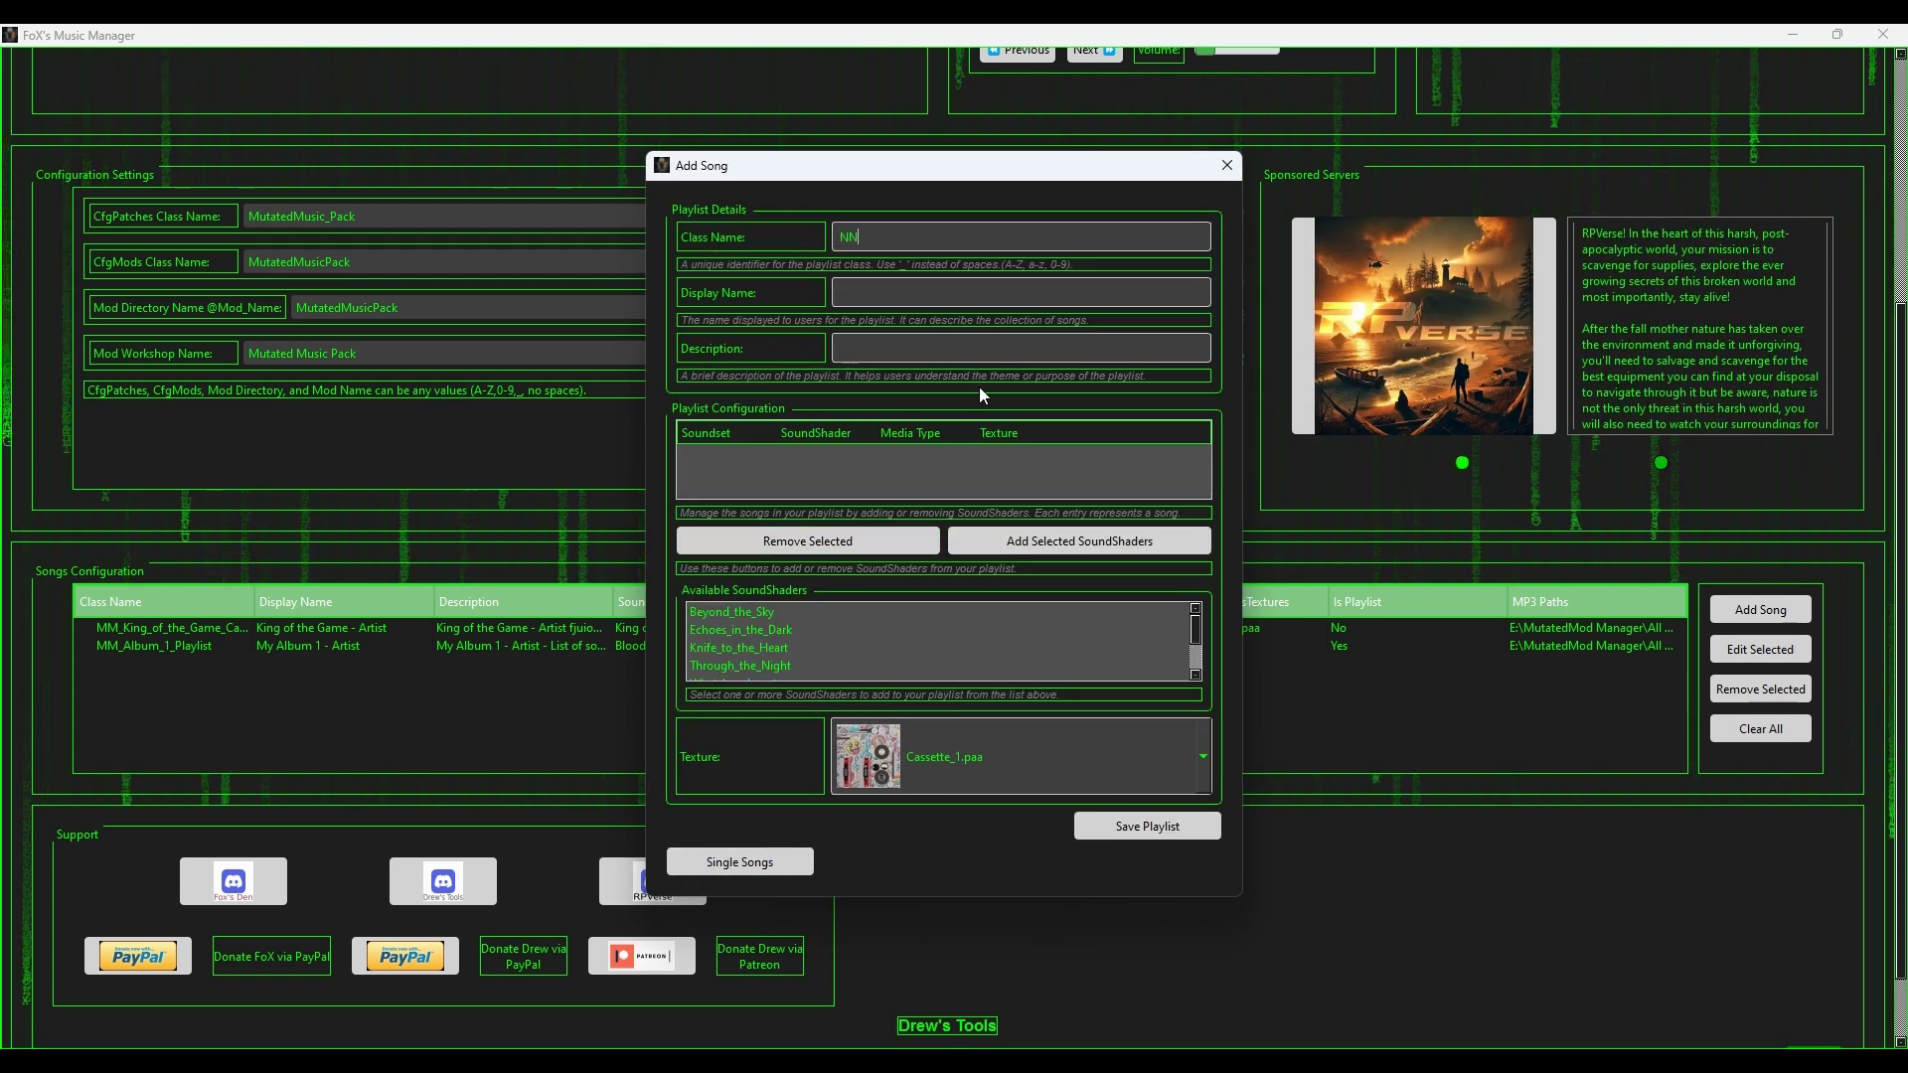
{"action": "type", "text": "Al"}
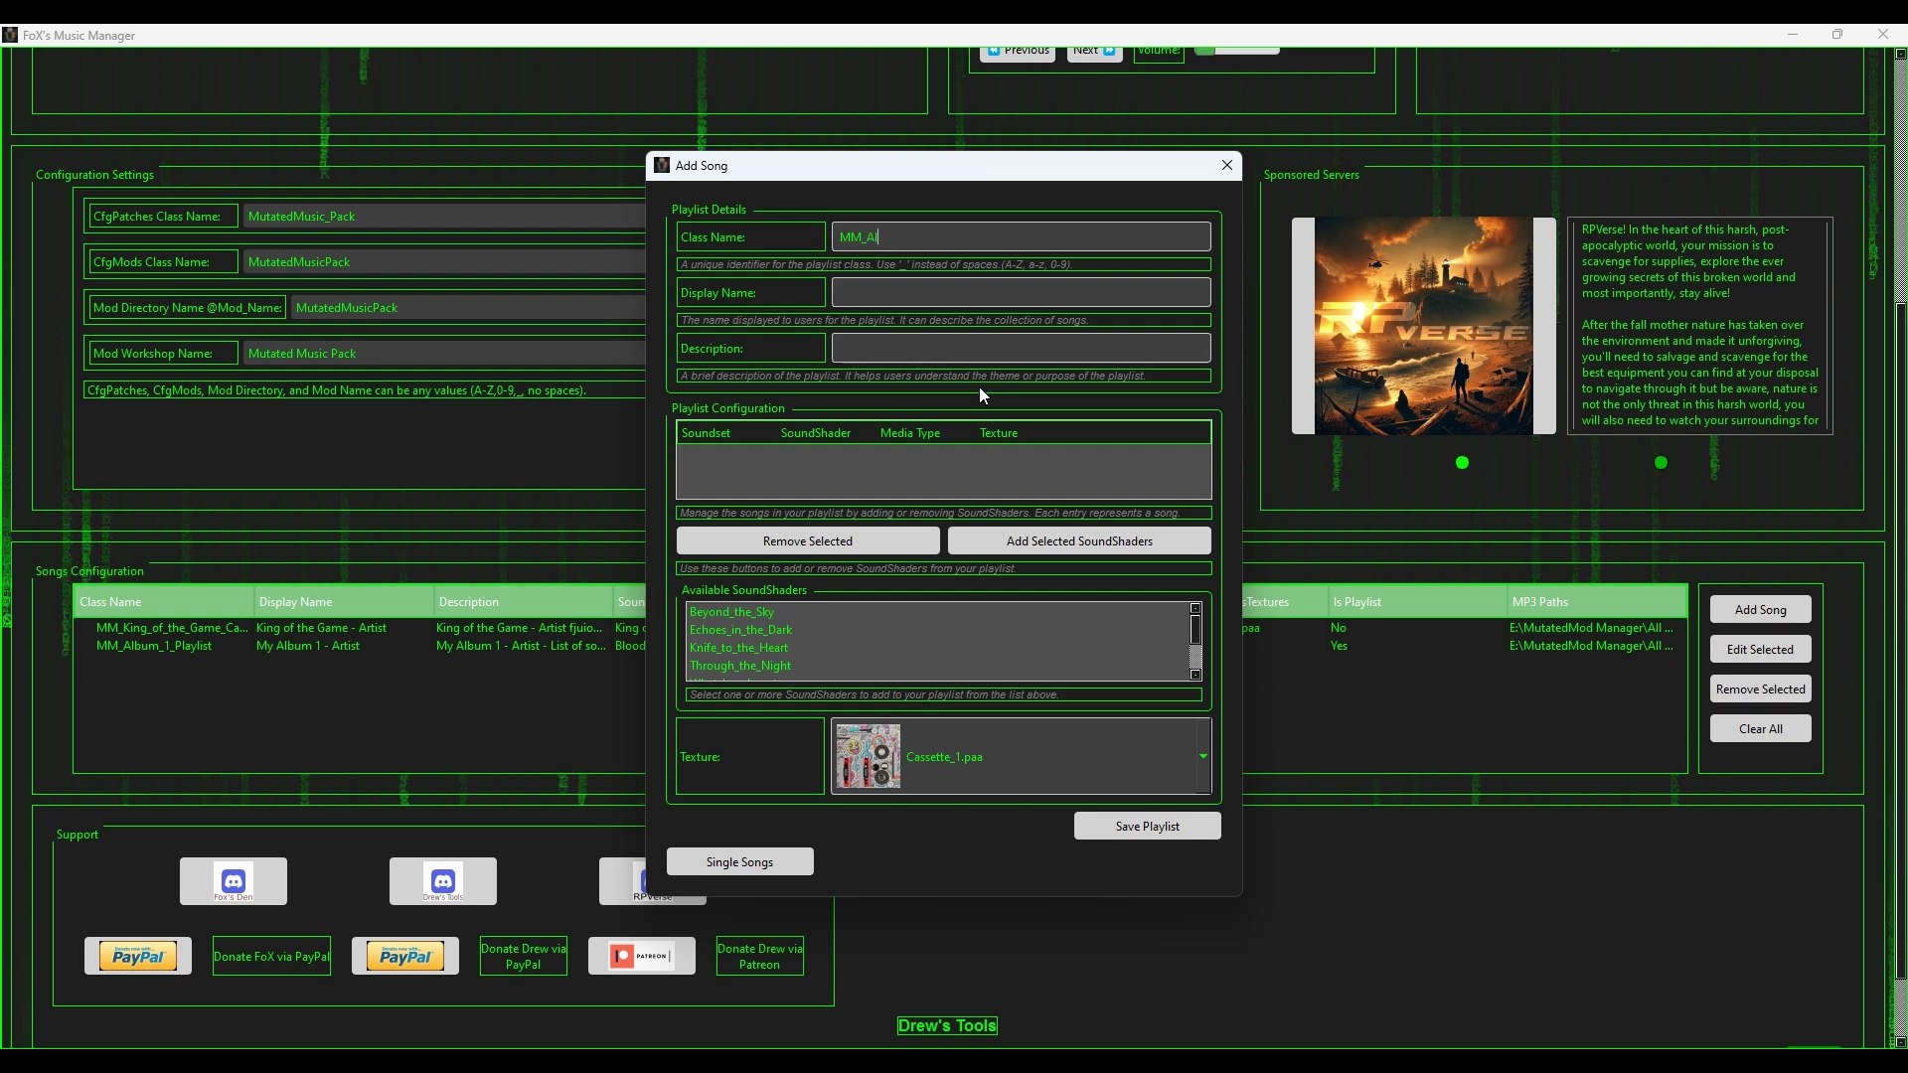
{"action": "type", "text": "bum_1"}
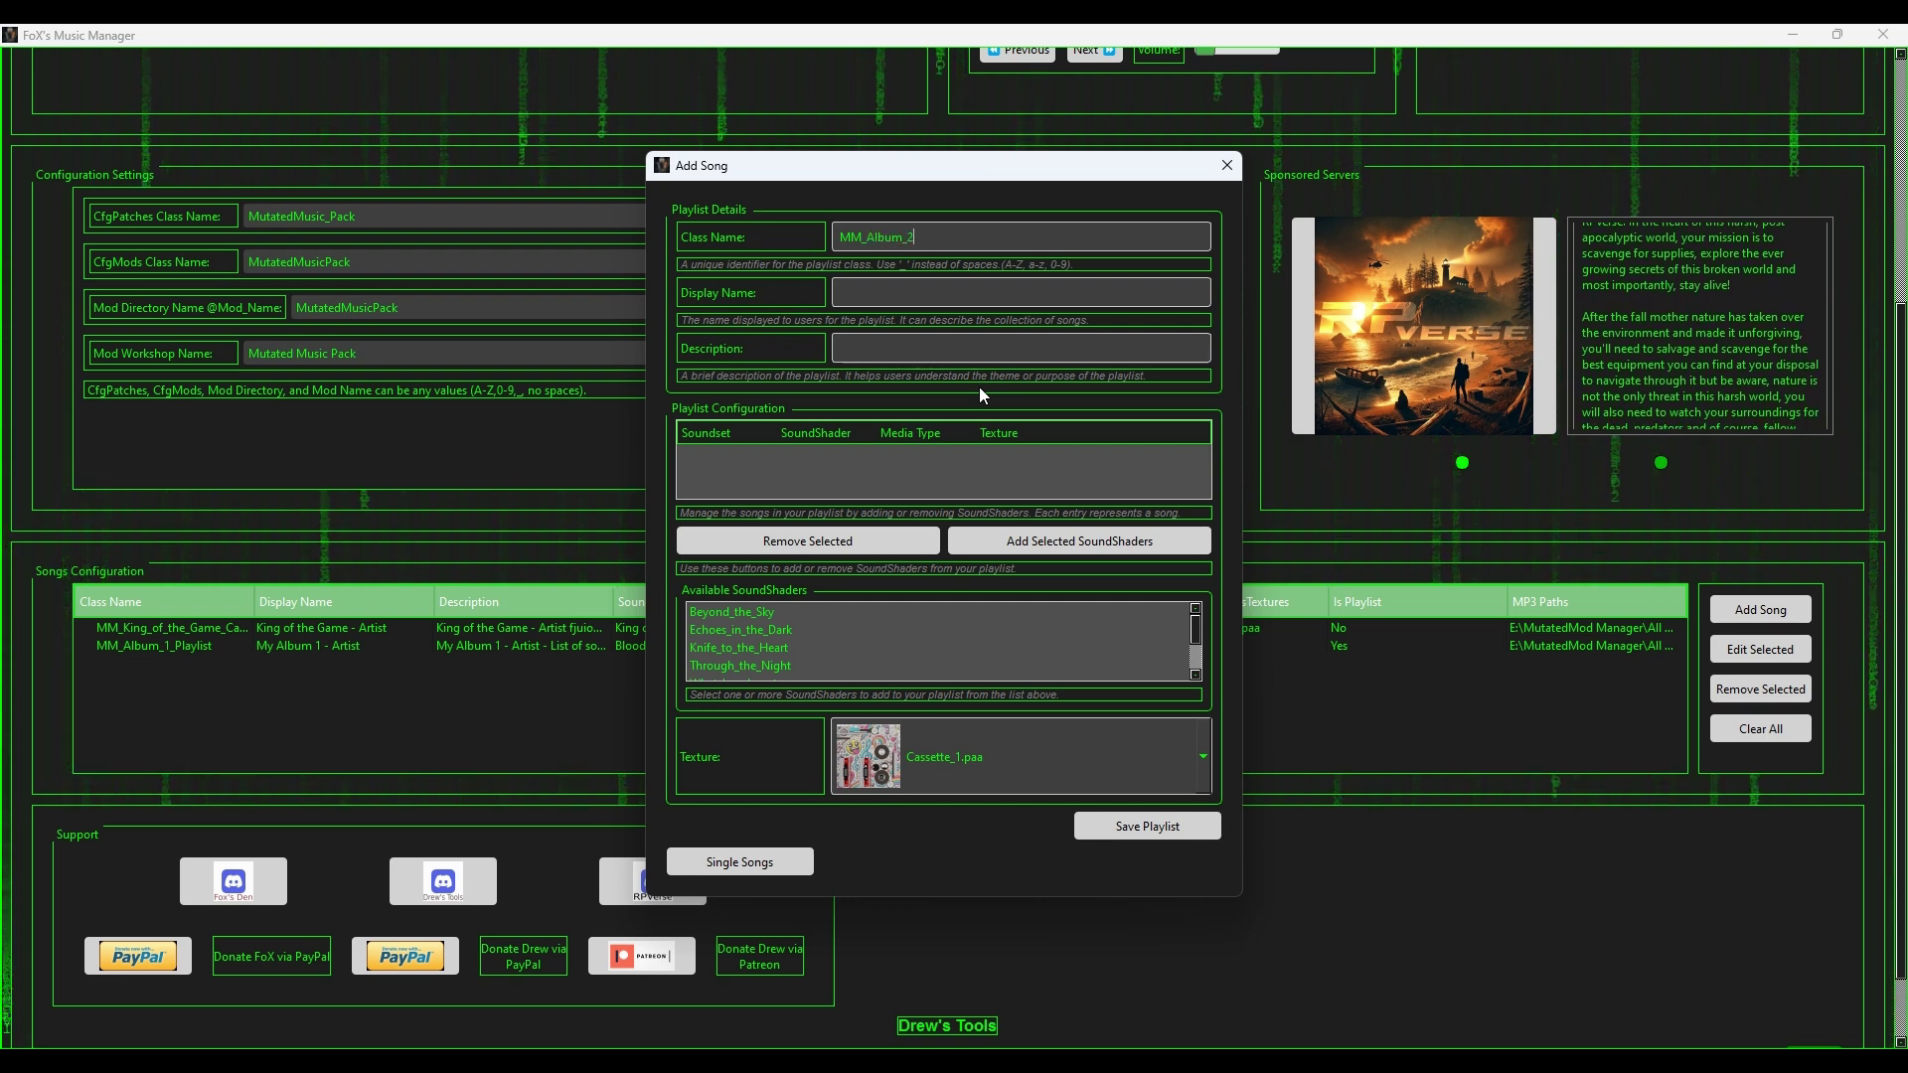
{"action": "key", "text": "BackSpace"}
{"action": "type", "text": "2"}
{"action": "key", "text": "ctrl+a"}
{"action": "left_click", "coordinate": [894, 300]}
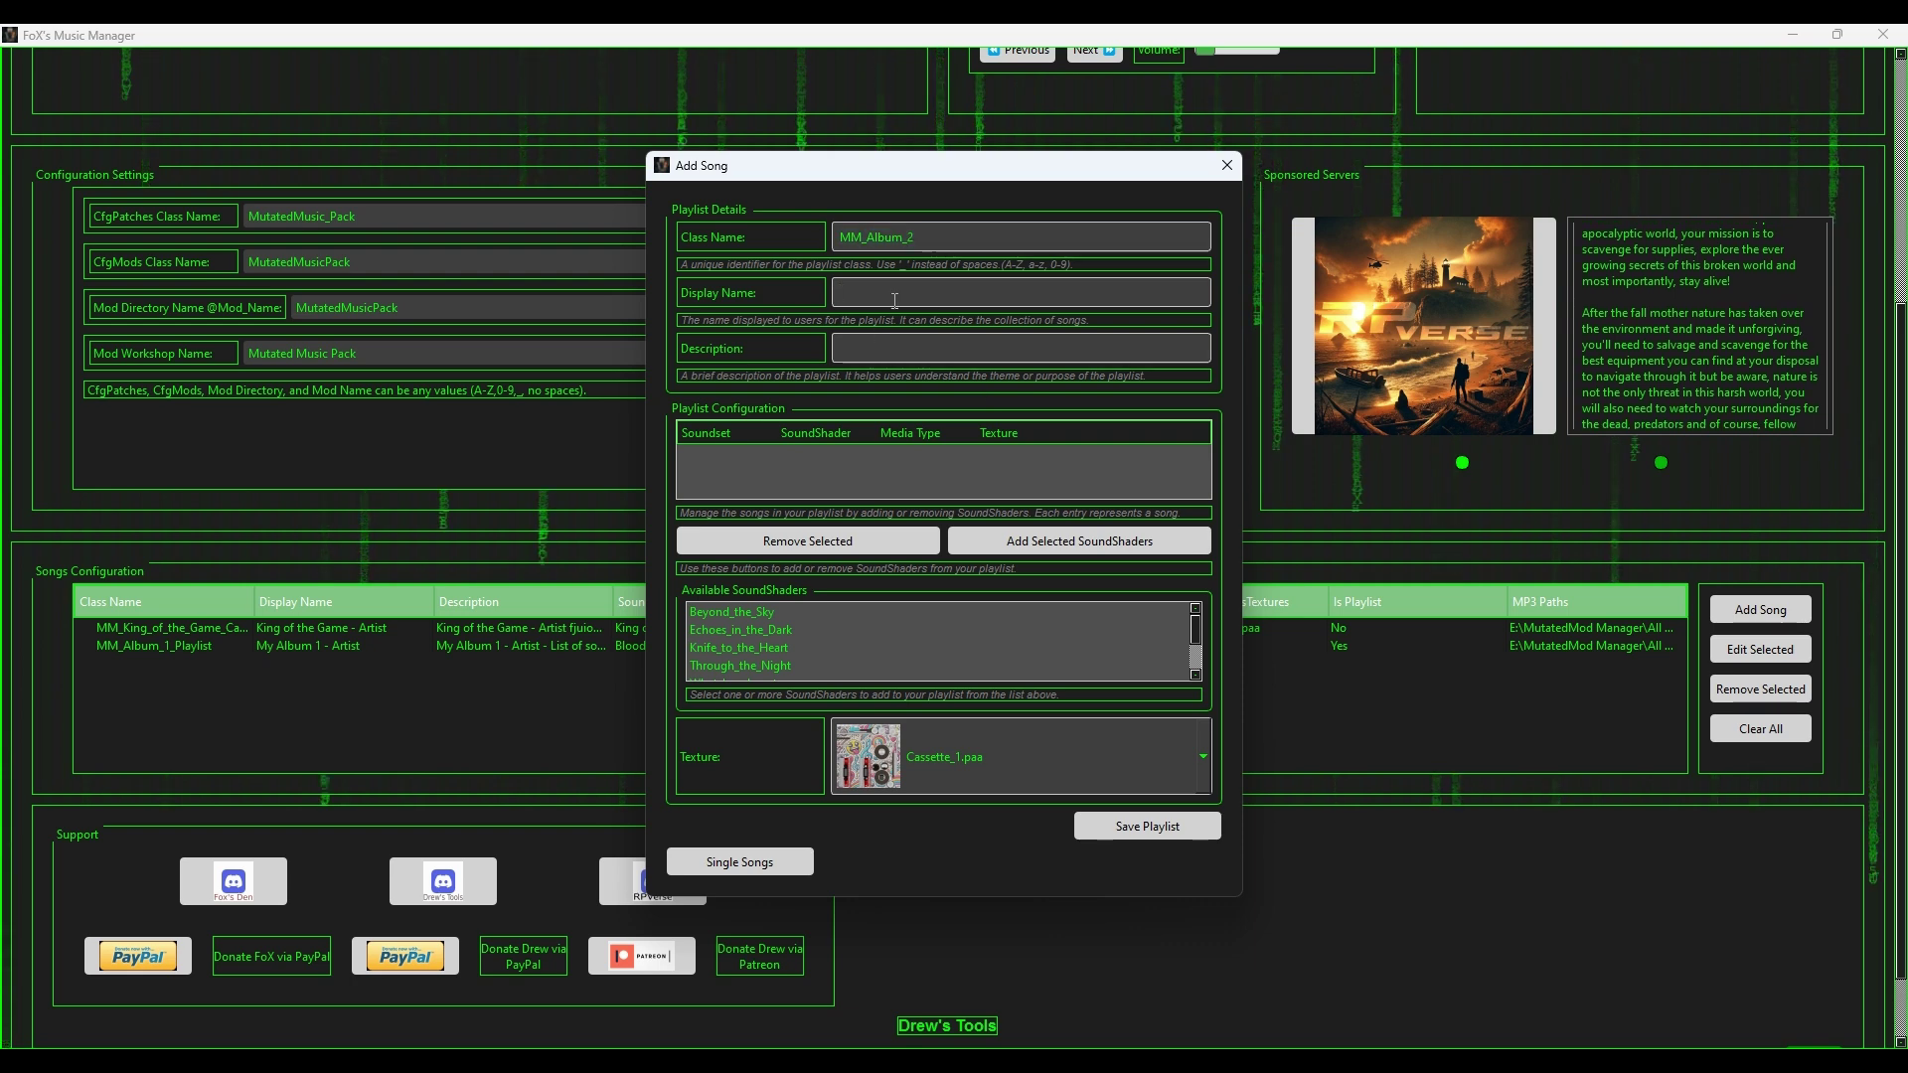
Step: Enter display name 'My Album 2 - Artist' and description 'My Album 2 - Artist - List of songs in the album'
{"action": "type", "text": "My "}
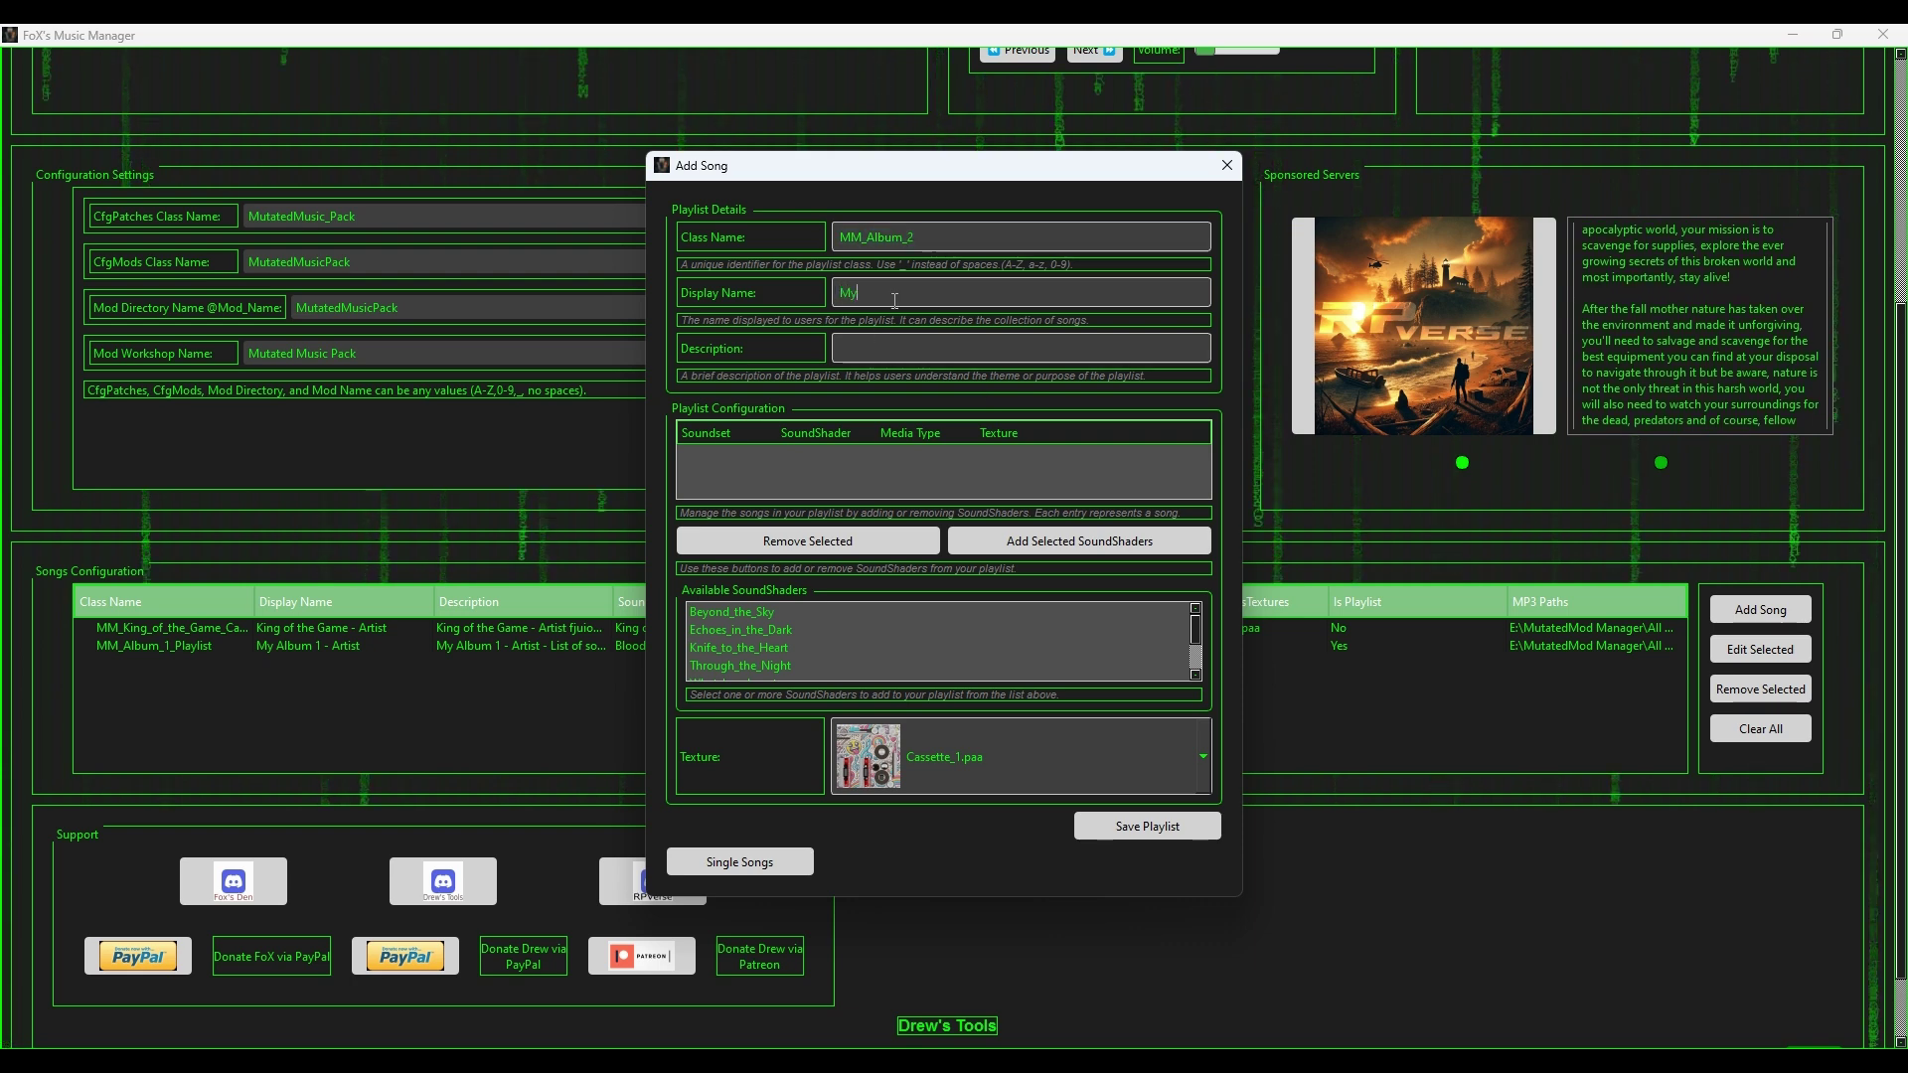
{"action": "type", "text": "Album 2"}
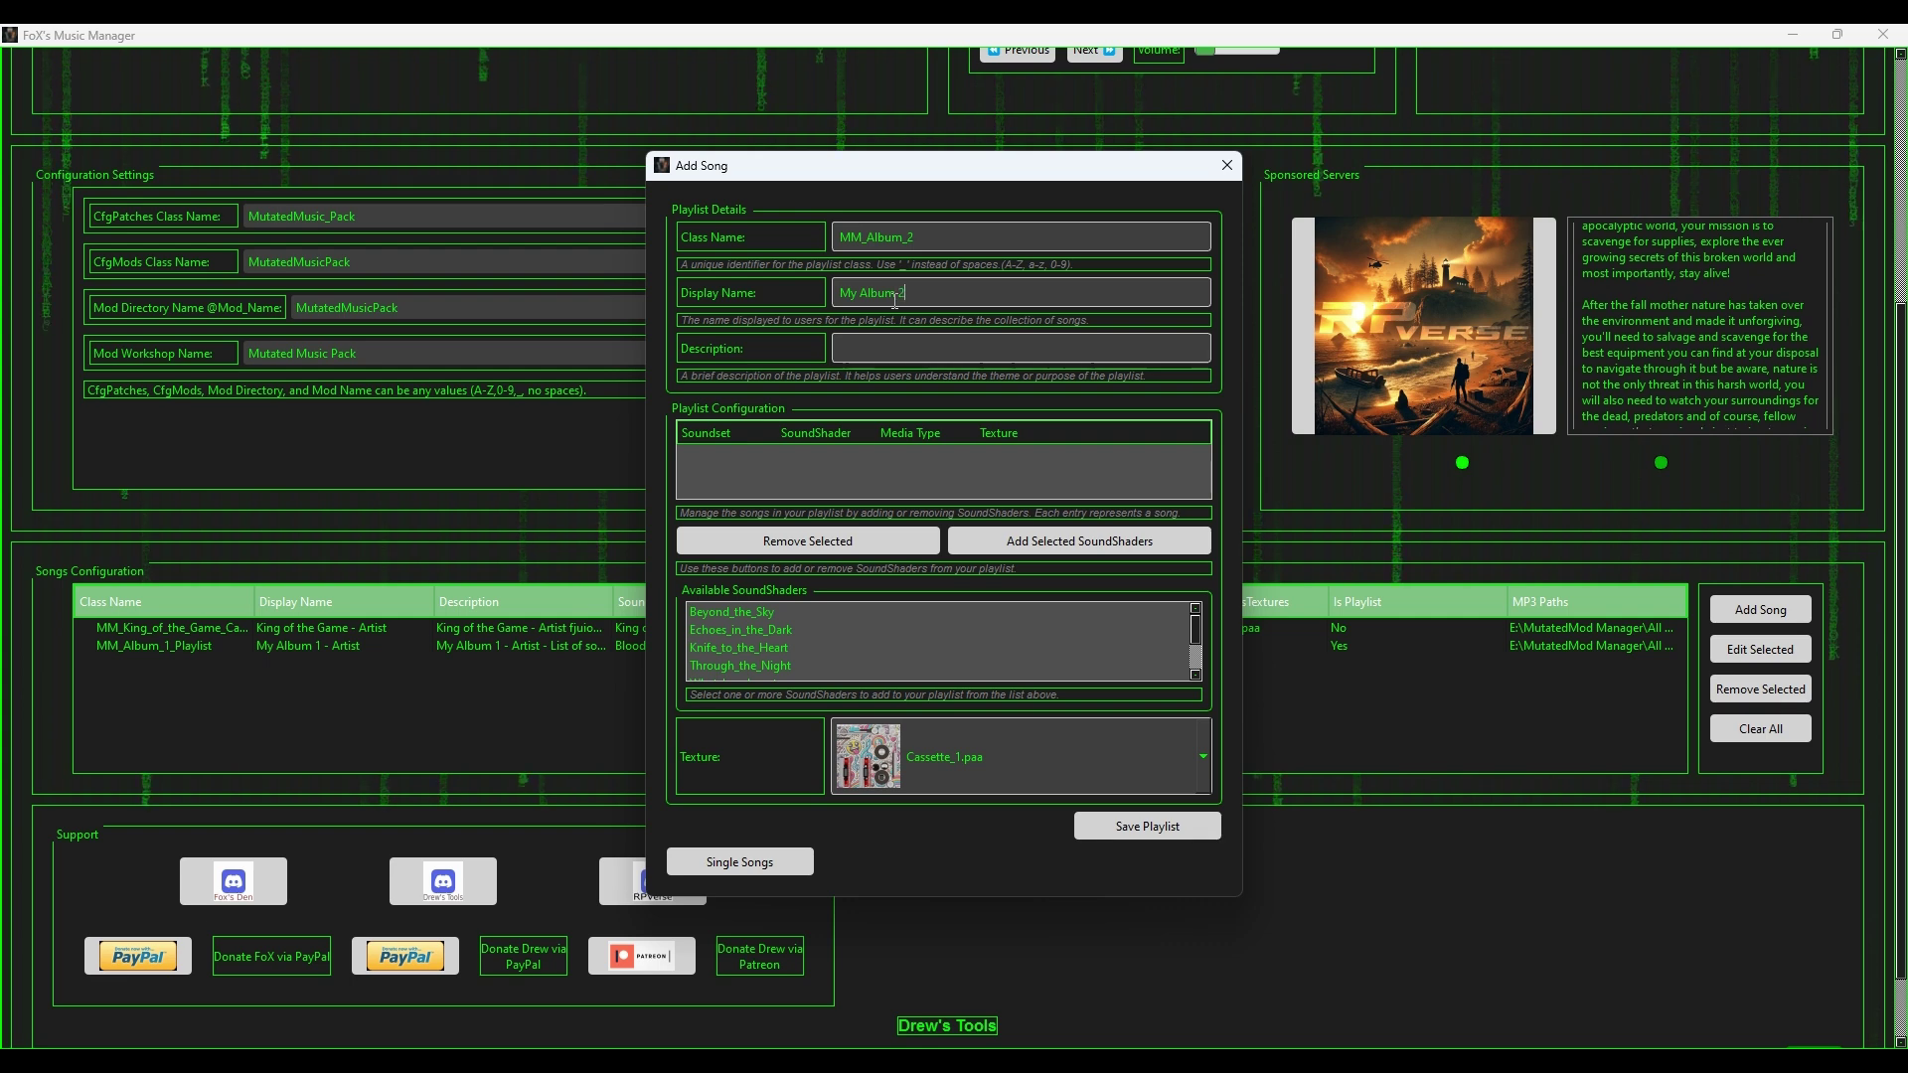
{"action": "type", "text": " - Artist"}
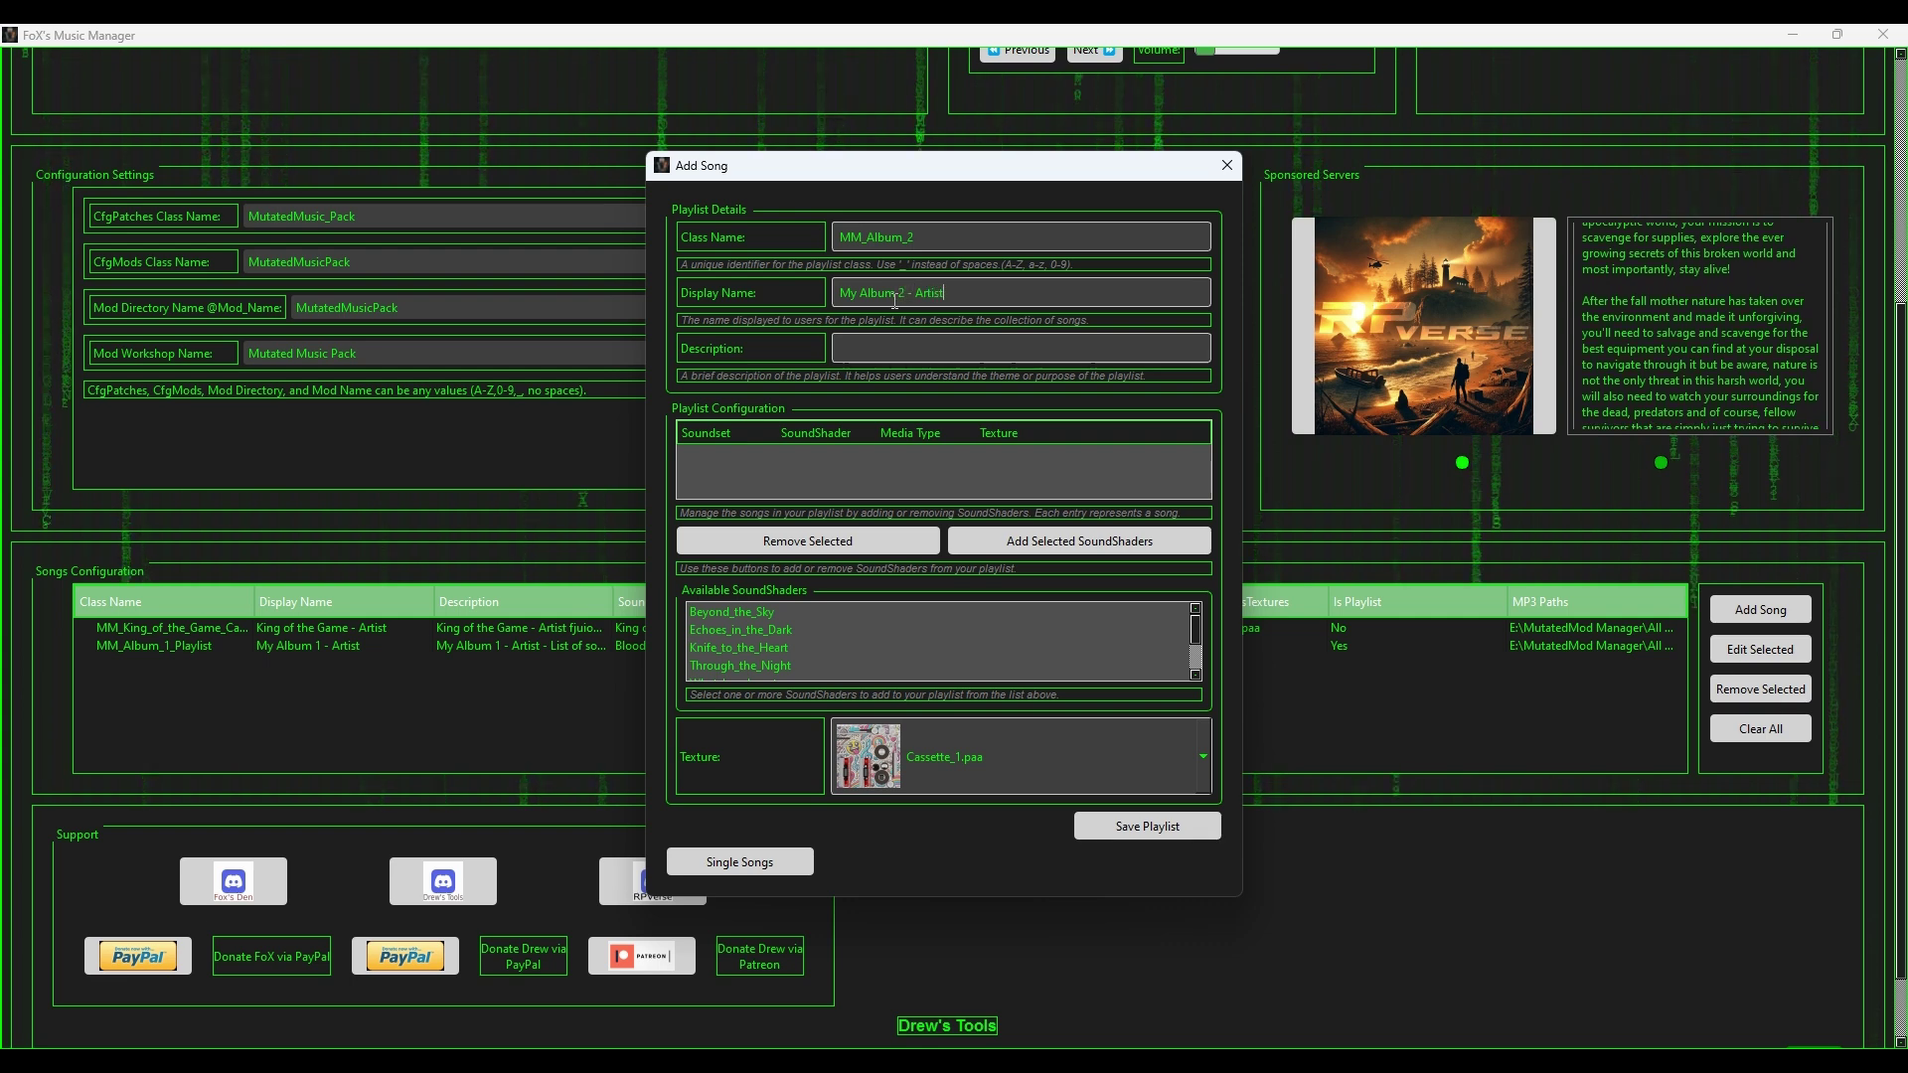
{"action": "left_click", "coordinate": [874, 339]}
{"action": "type", "text": "My Album 2 - Artist"}
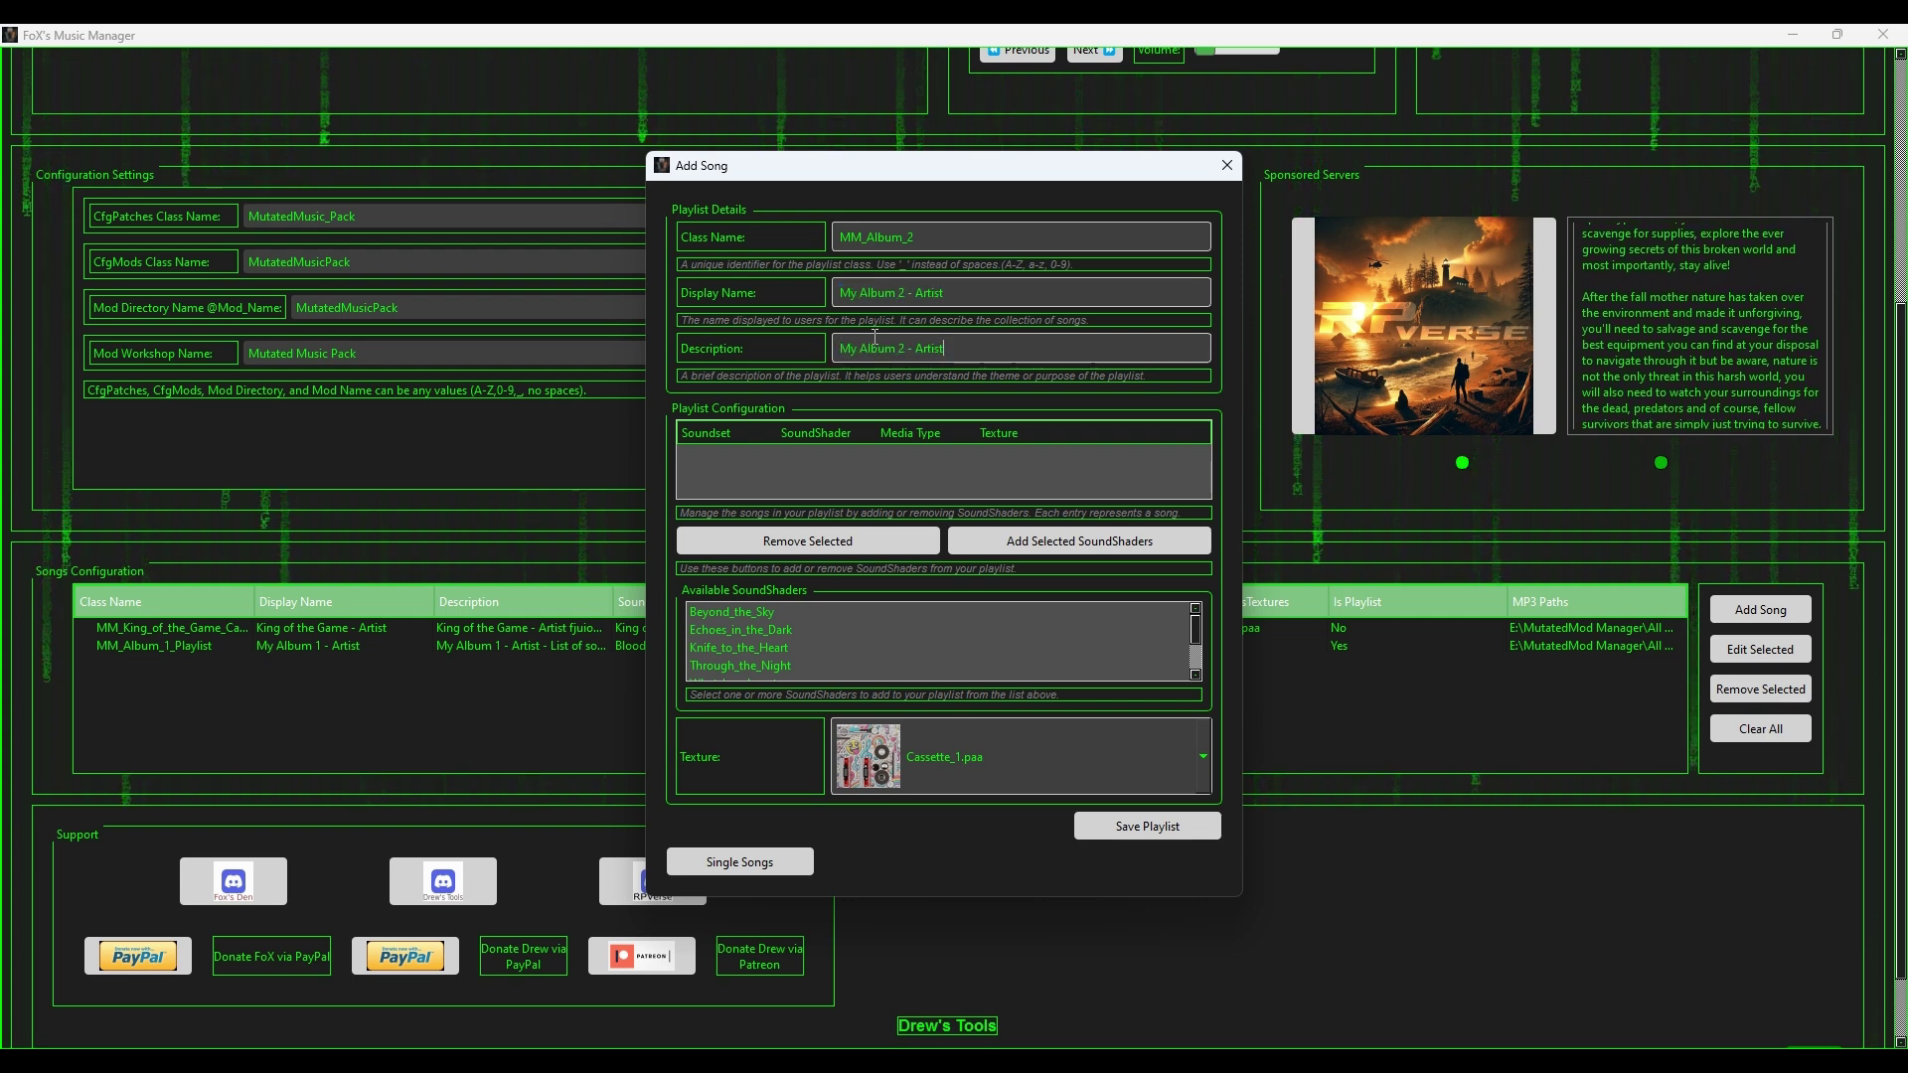
{"action": "type", "text": "="}
{"action": "key", "text": "BackSpace"}
{"action": "type", "text": "- Li"}
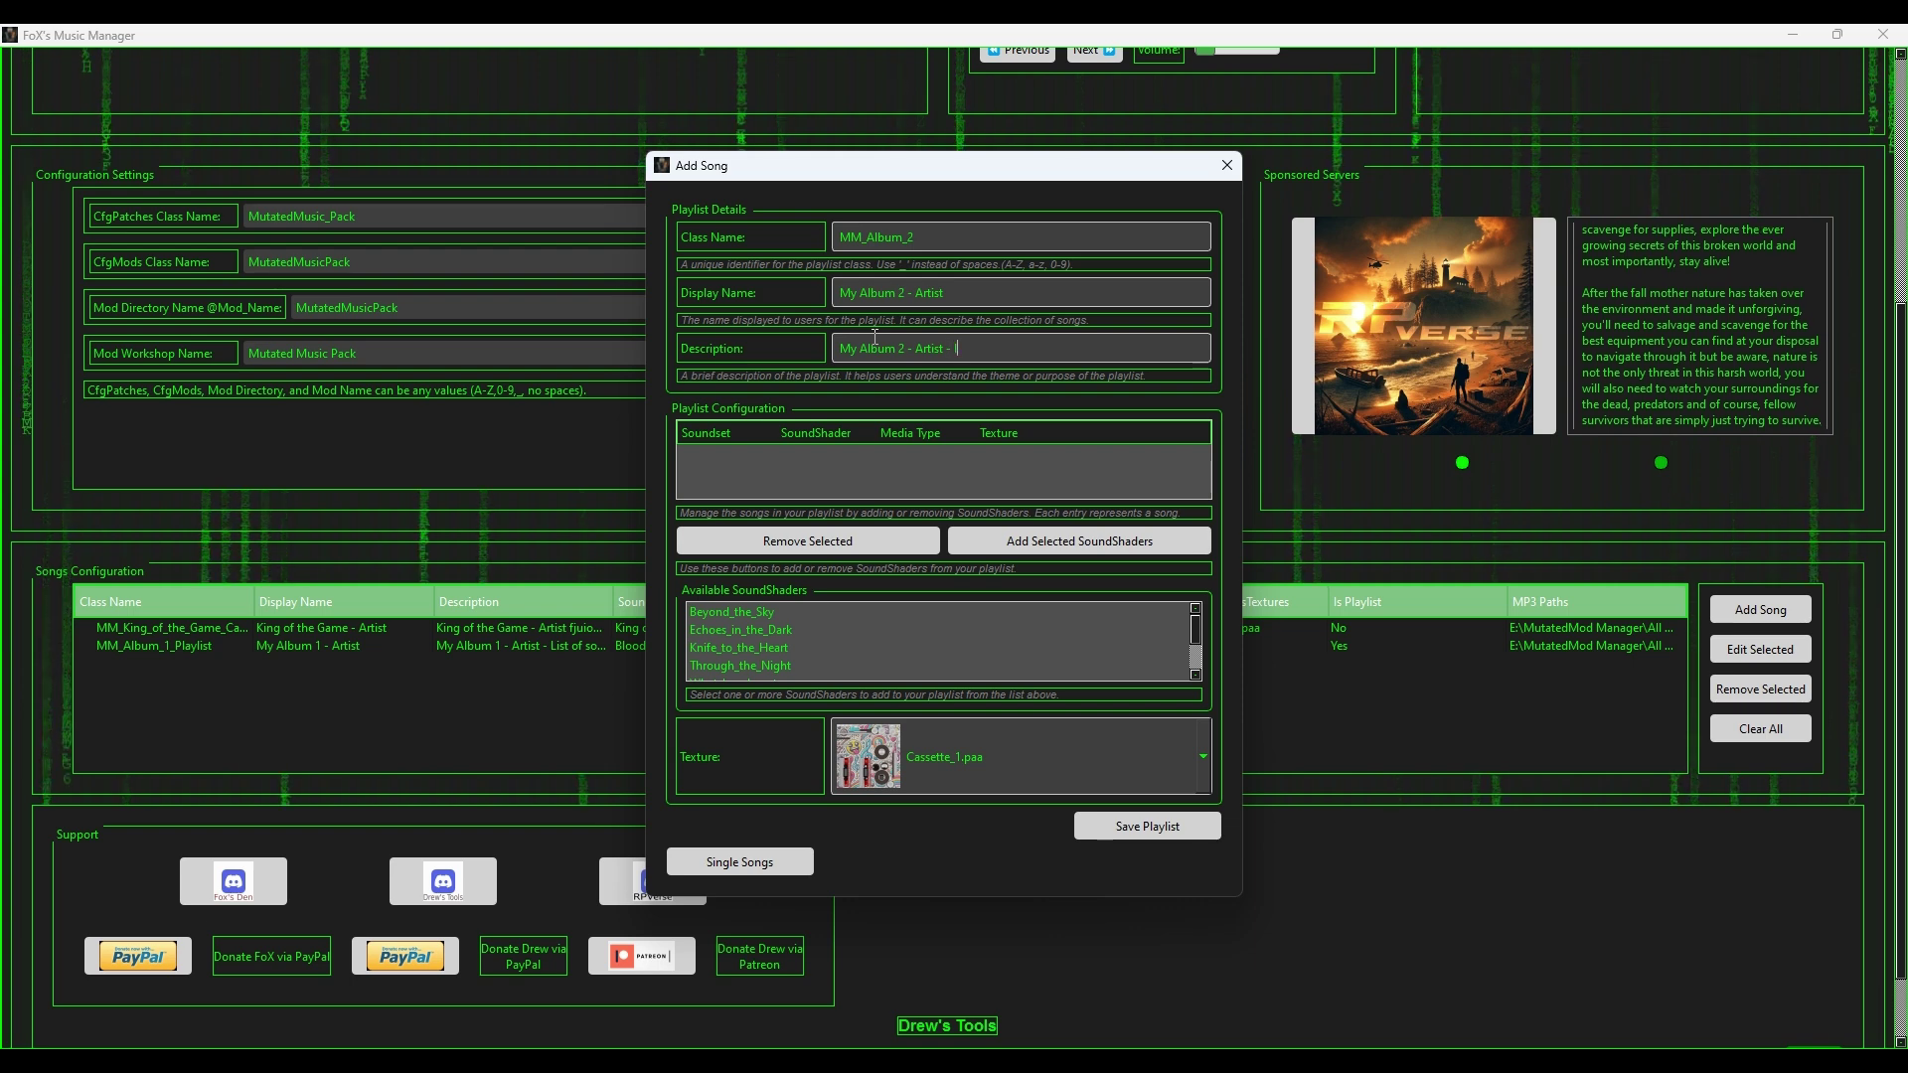
{"action": "type", "text": "st of song"}
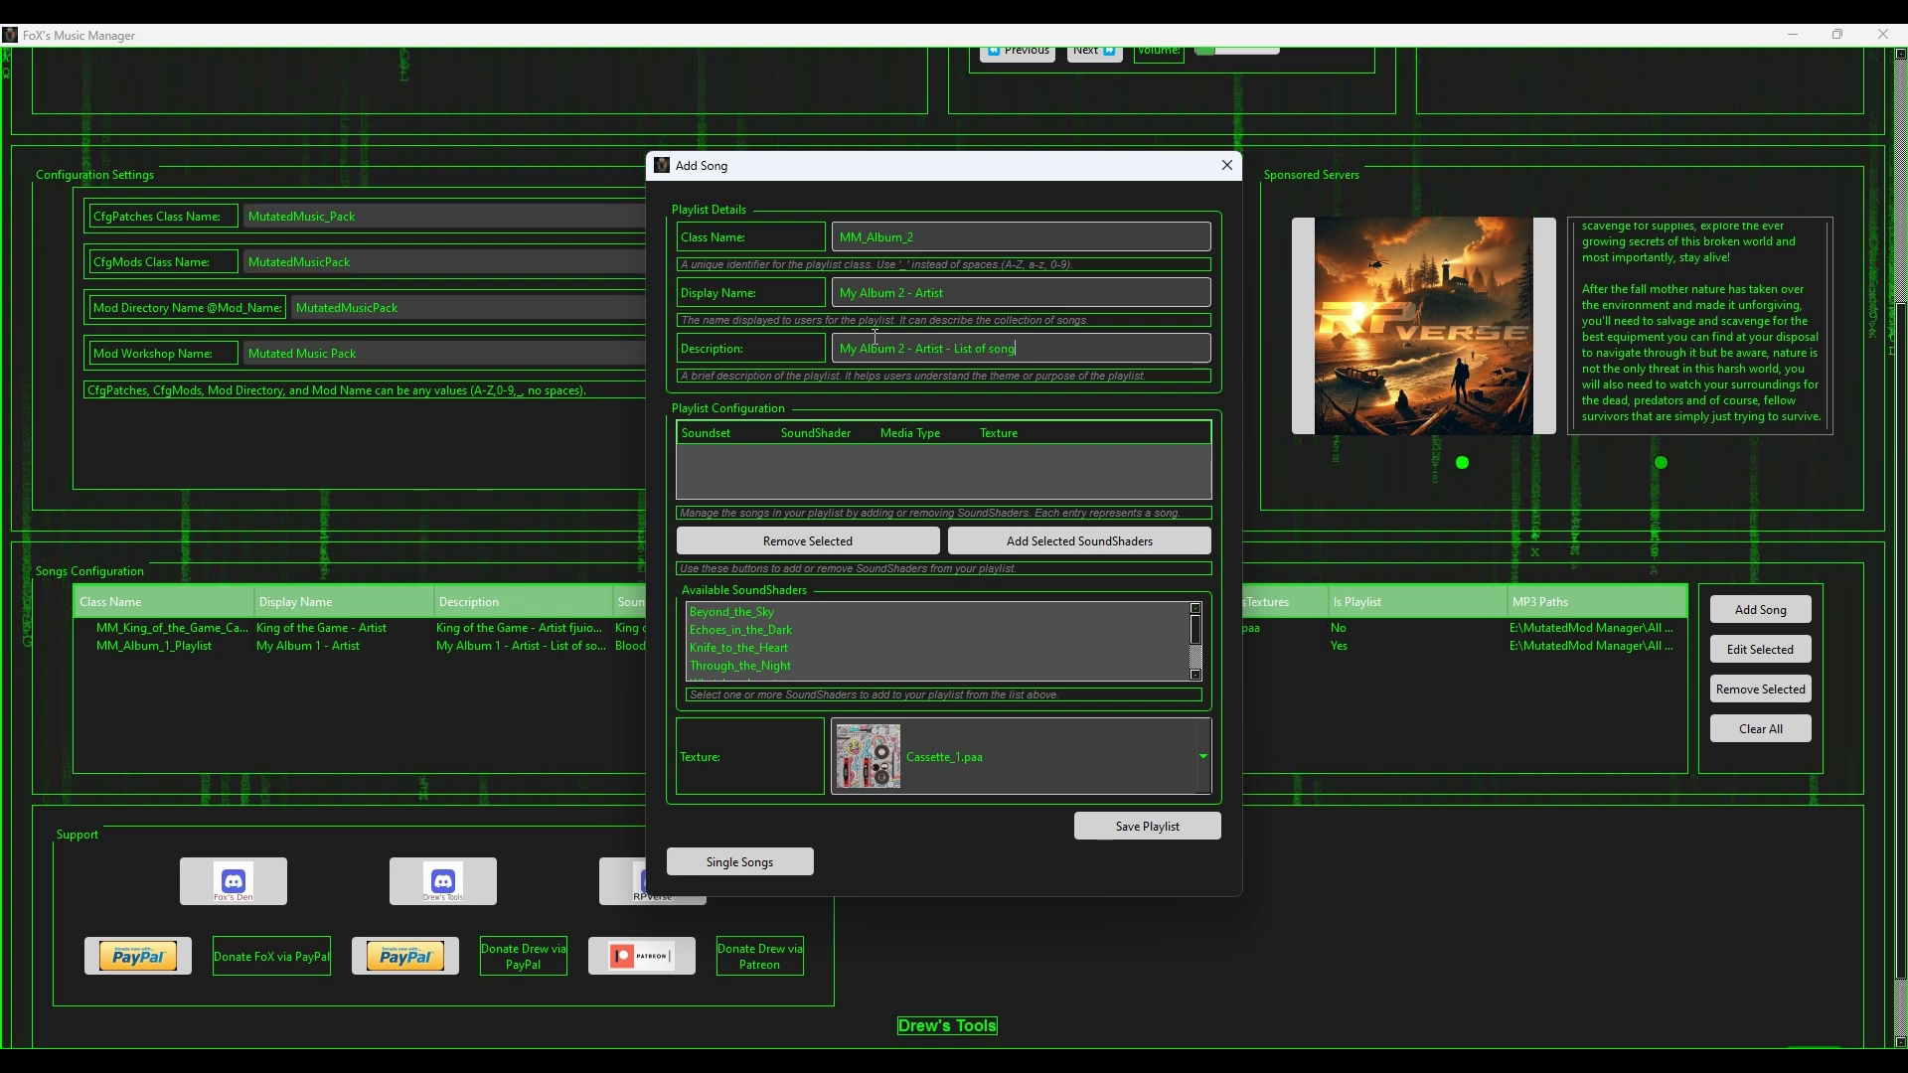
{"action": "type", "text": "s in the alb"}
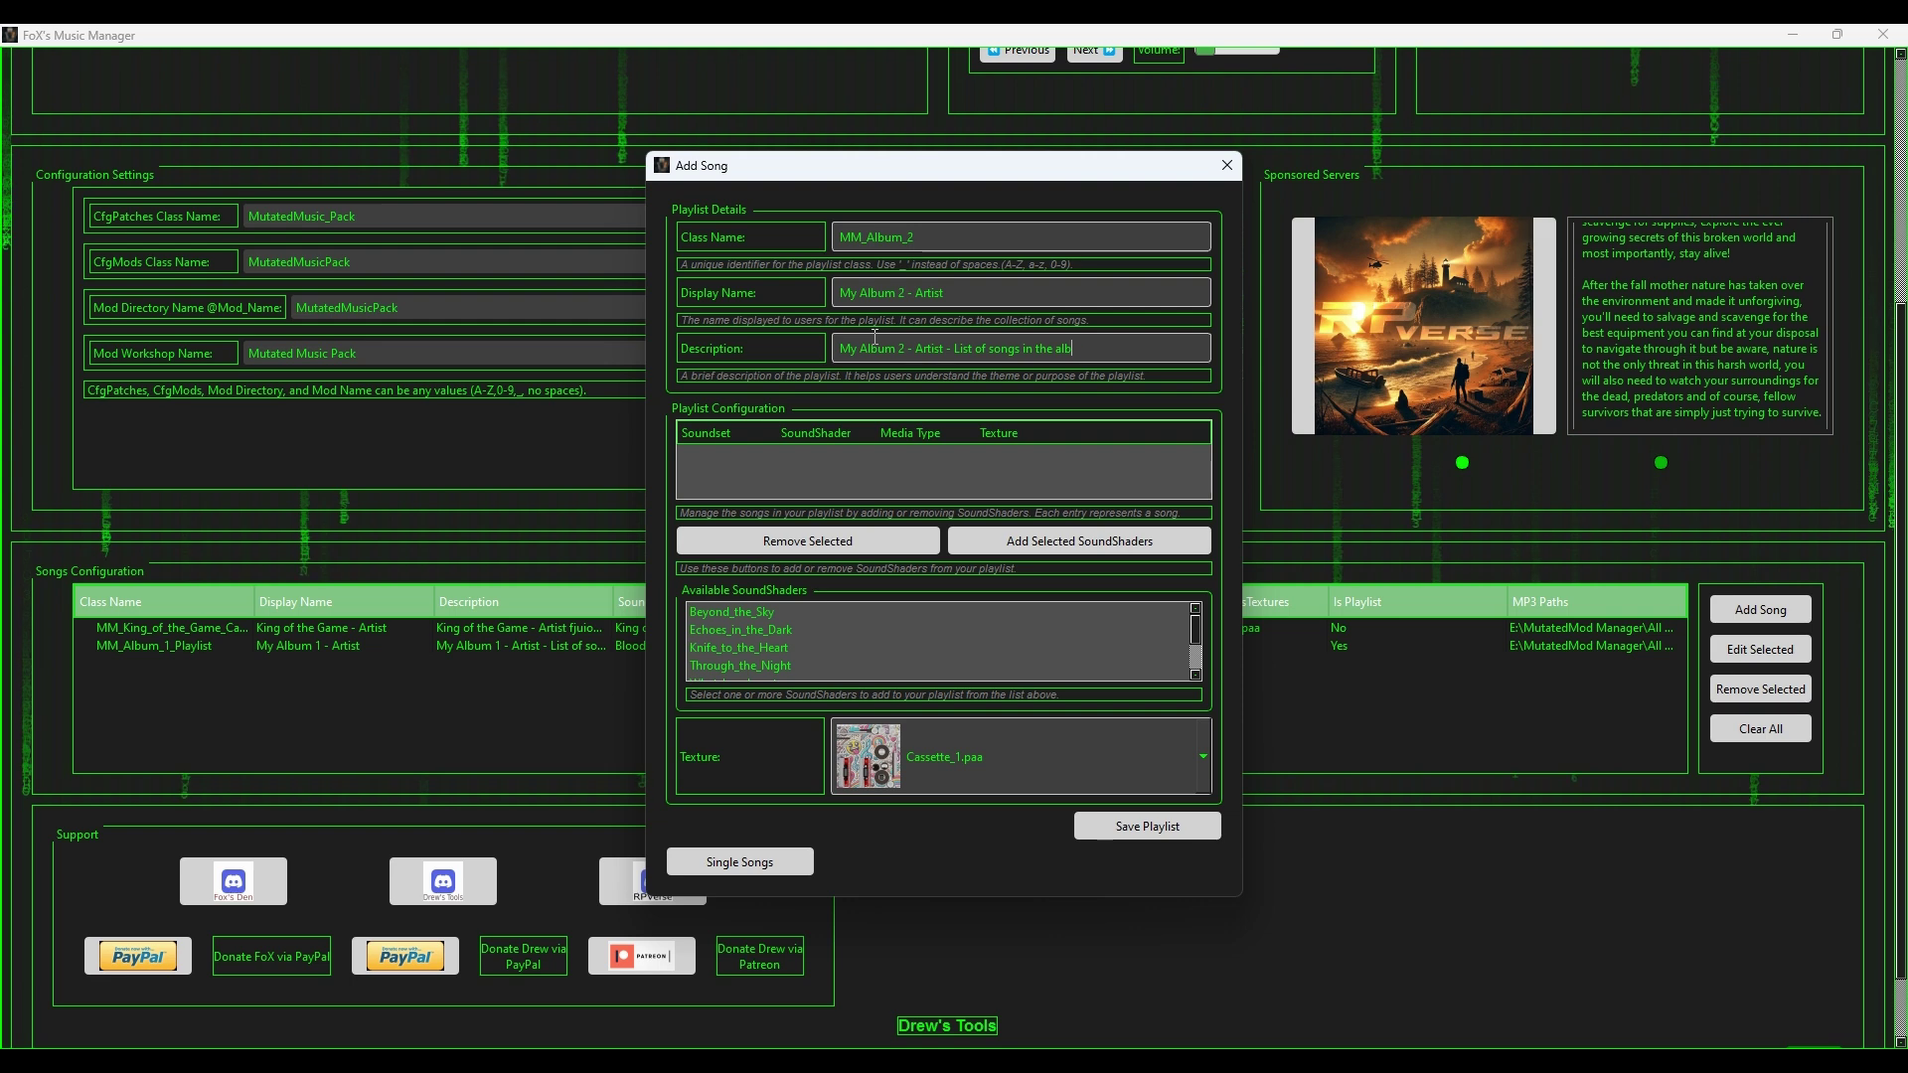
{"action": "type", "text": "um"}
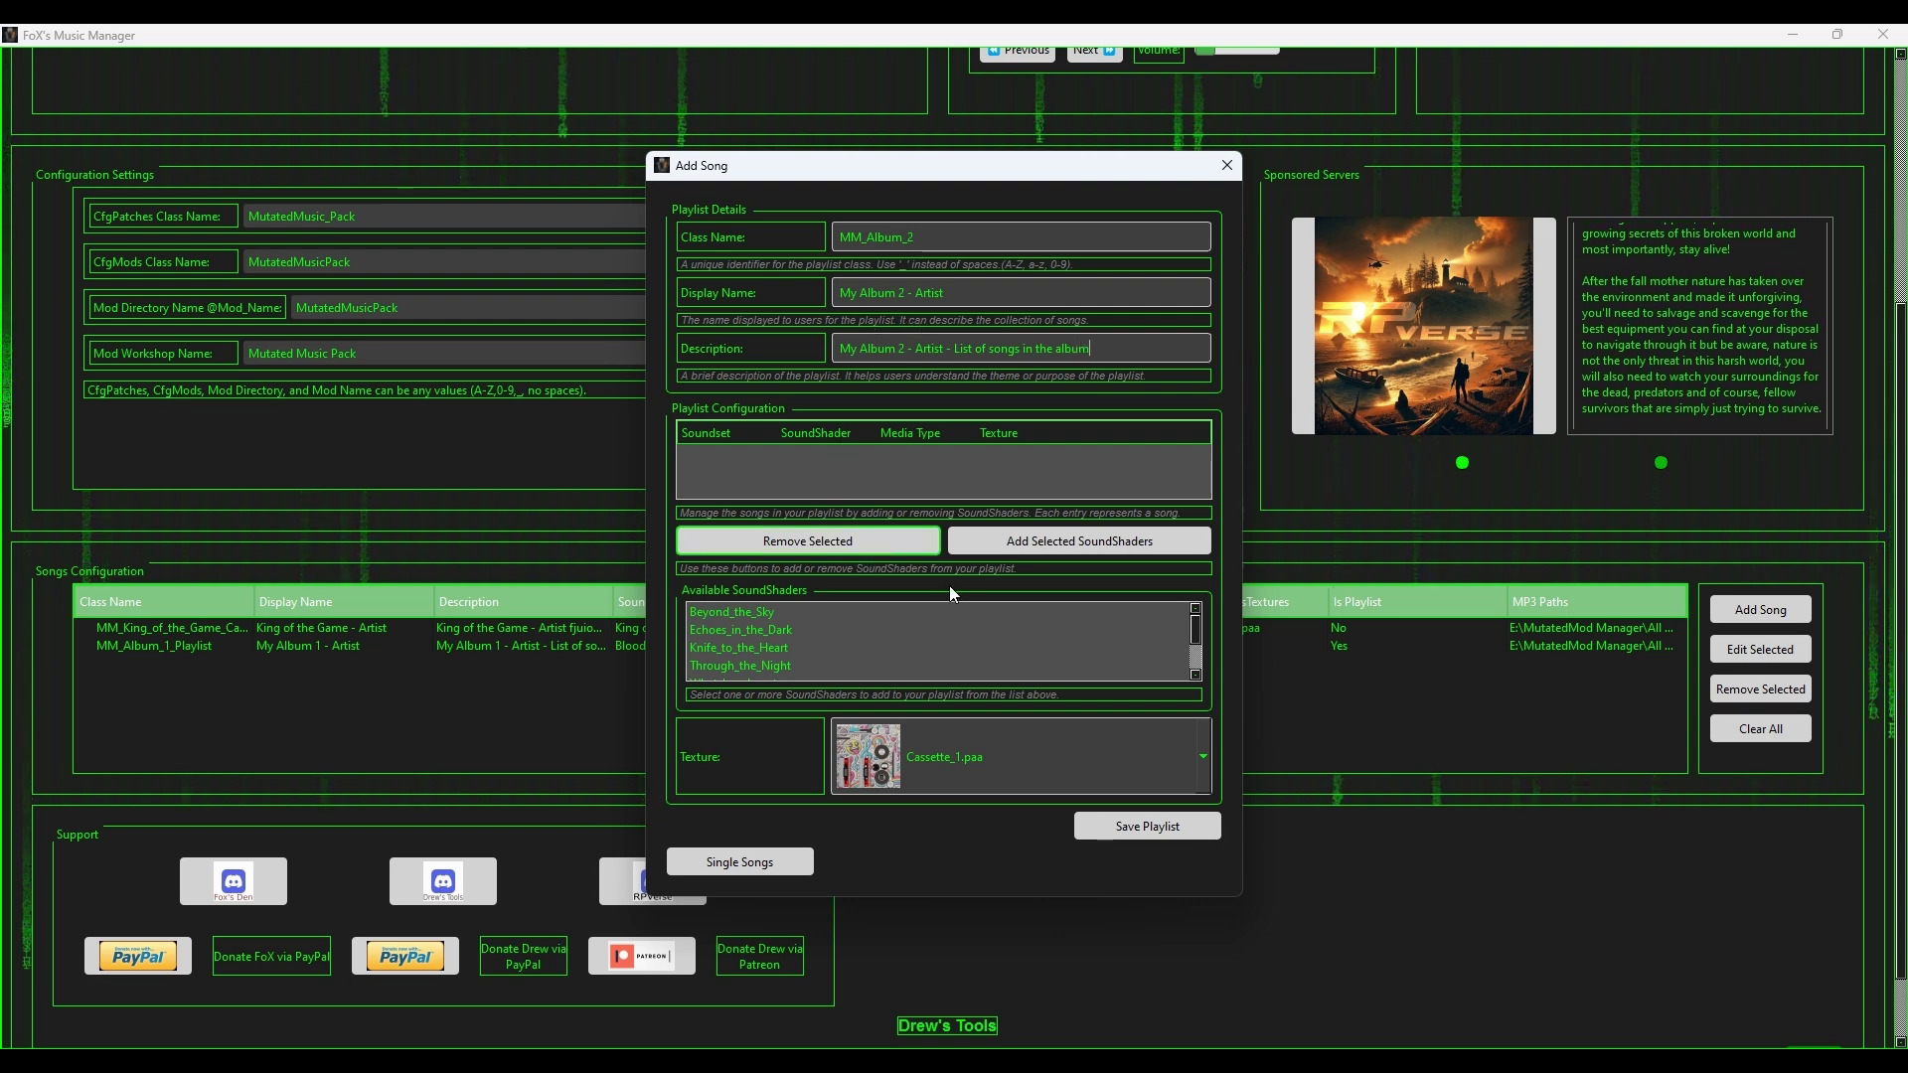
{"action": "left_click", "coordinate": [753, 614]}
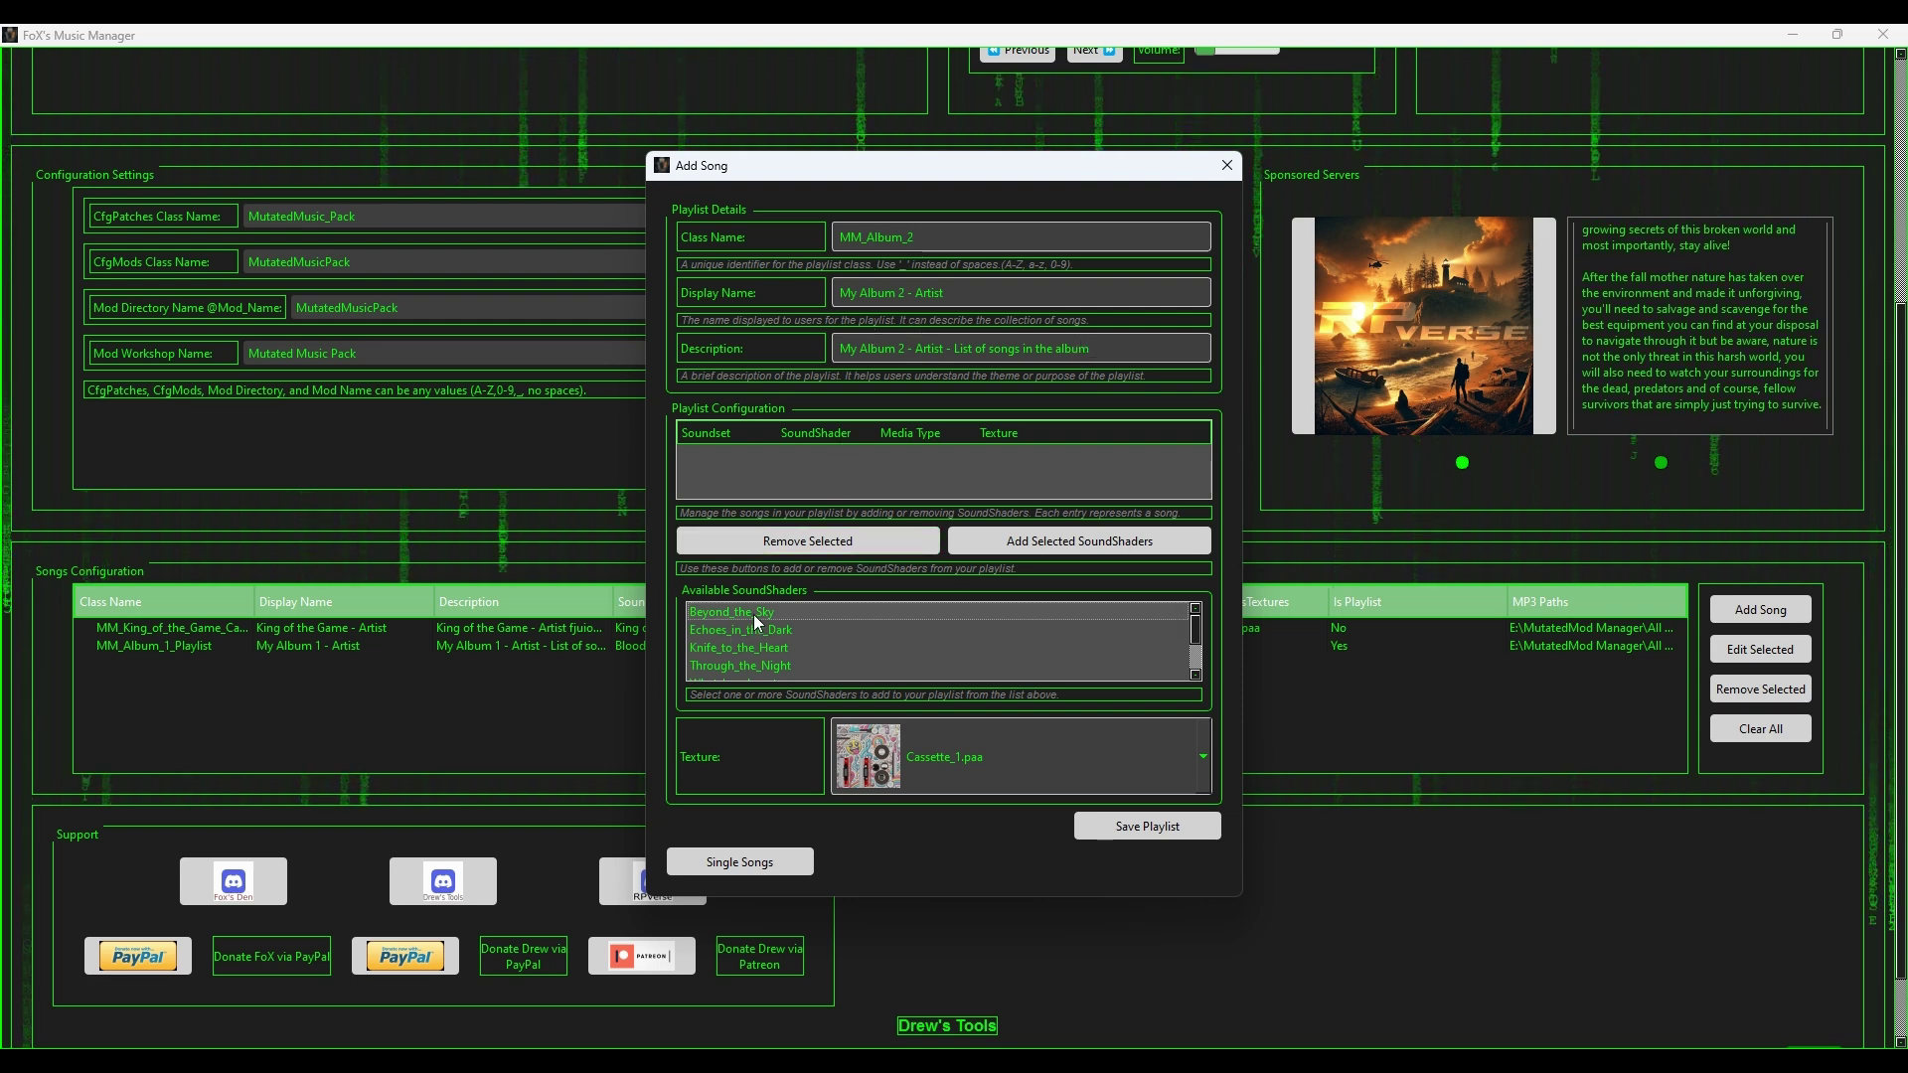
Step: Add Beyond_the_Sky, Echoes_in_the_Dark and Knife_to_the_Heart with Cassette_6.paa, then save the playlist
{"action": "left_click_drag", "start_coordinate": [753, 614], "coordinate": [725, 802]}
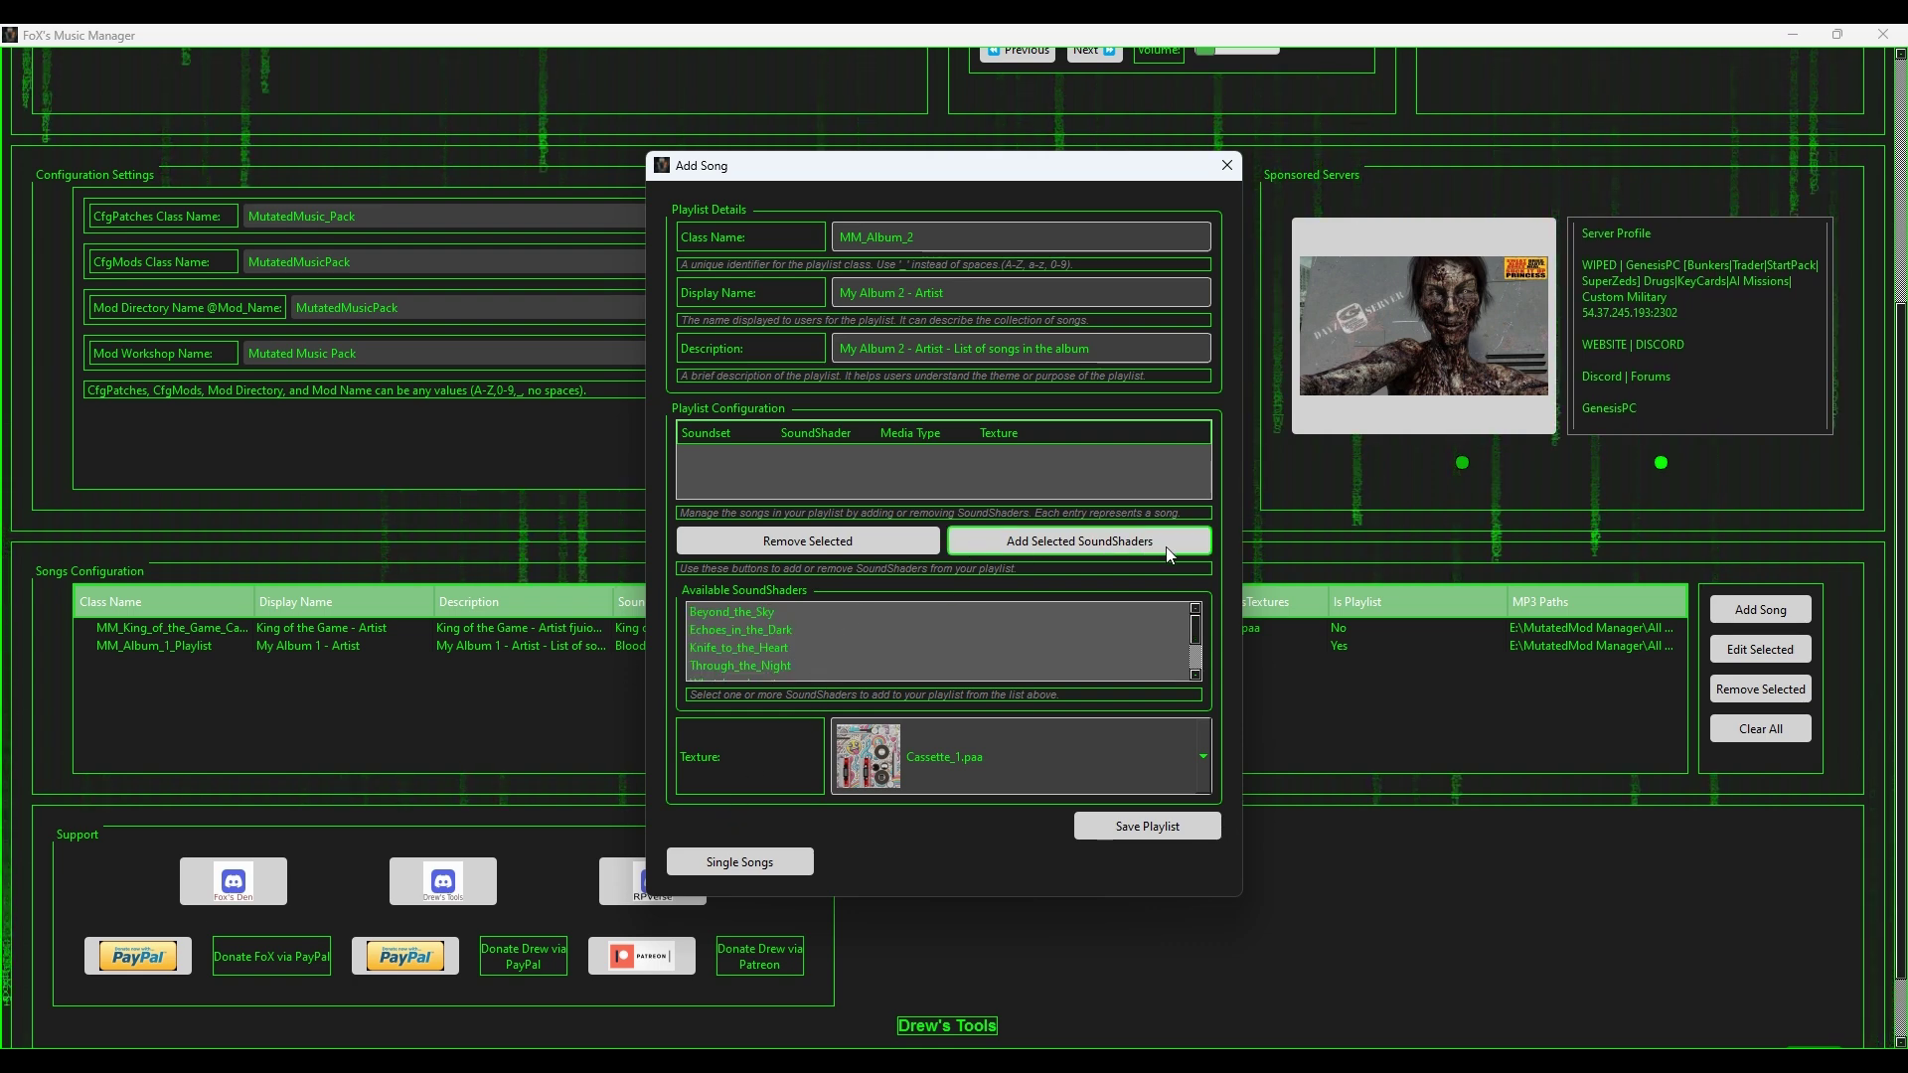
{"action": "left_click", "coordinate": [961, 541]}
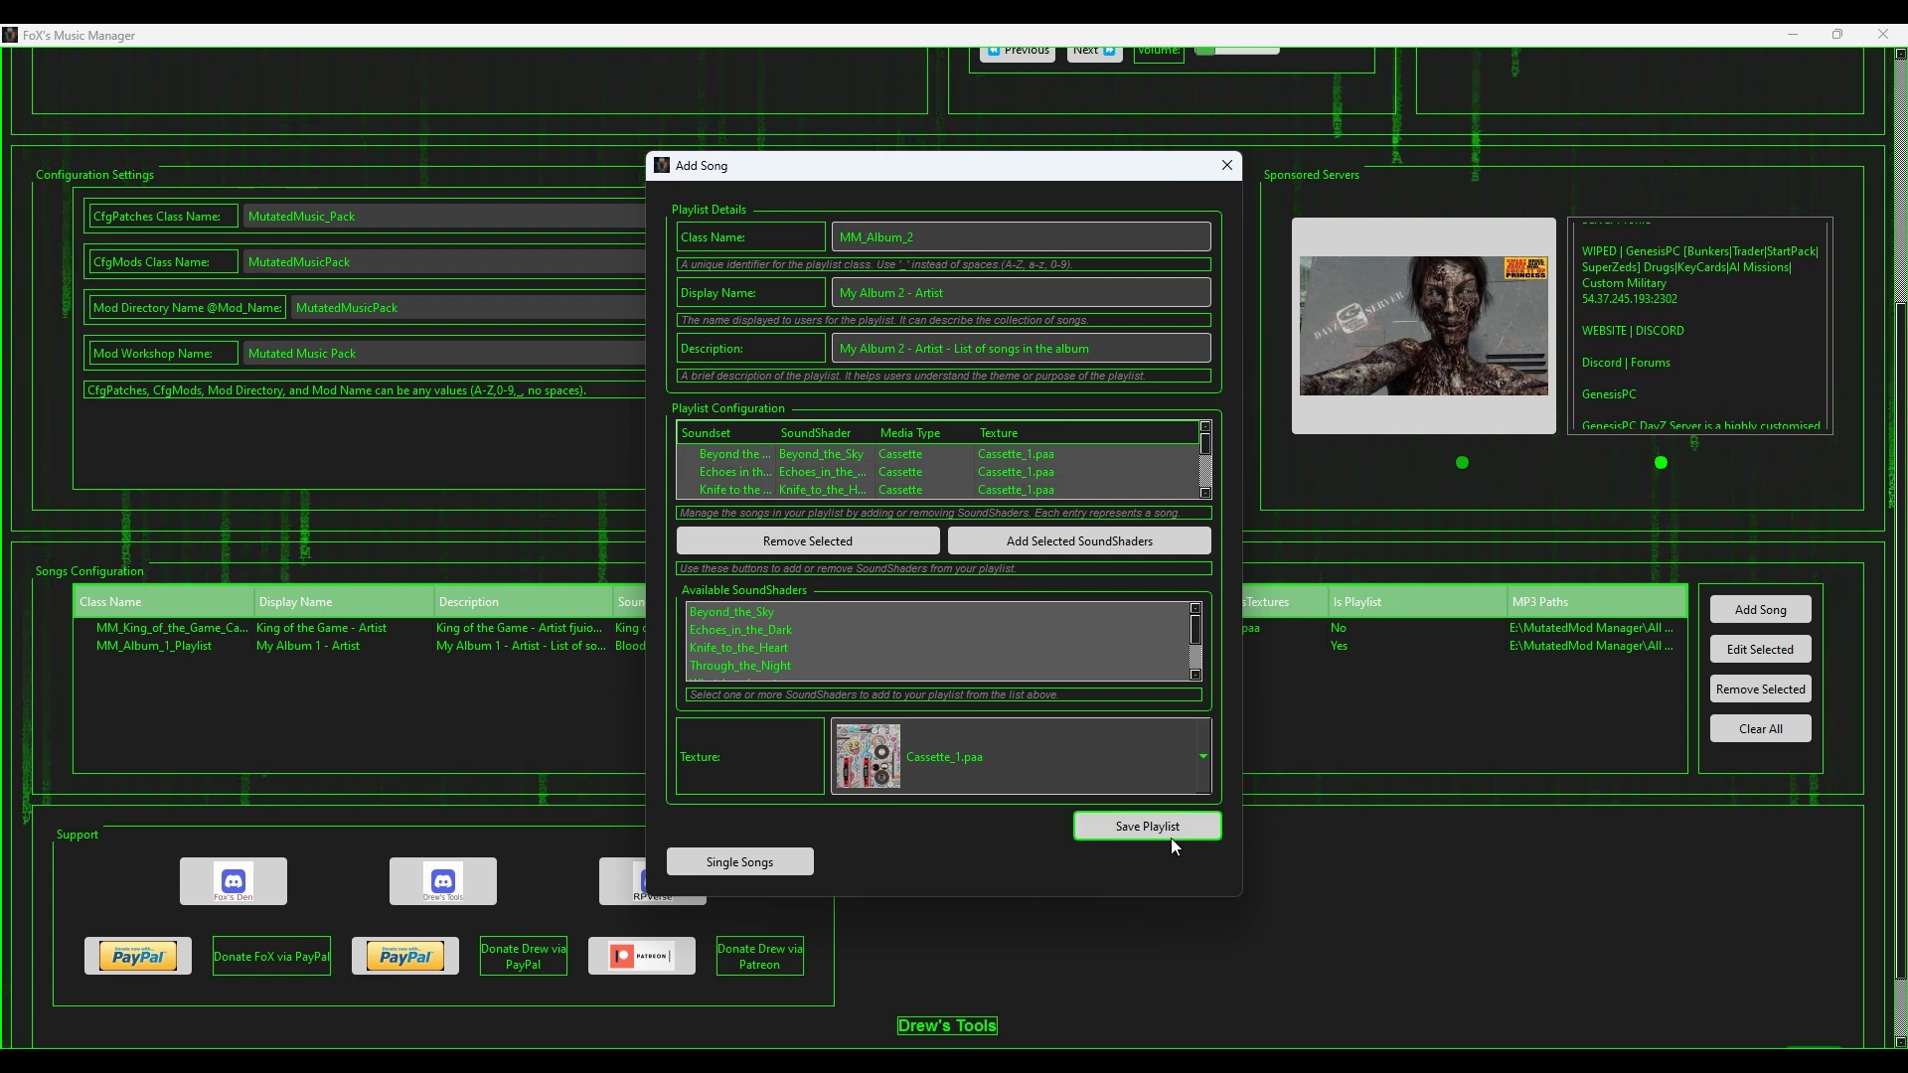
{"action": "left_click", "coordinate": [992, 763]}
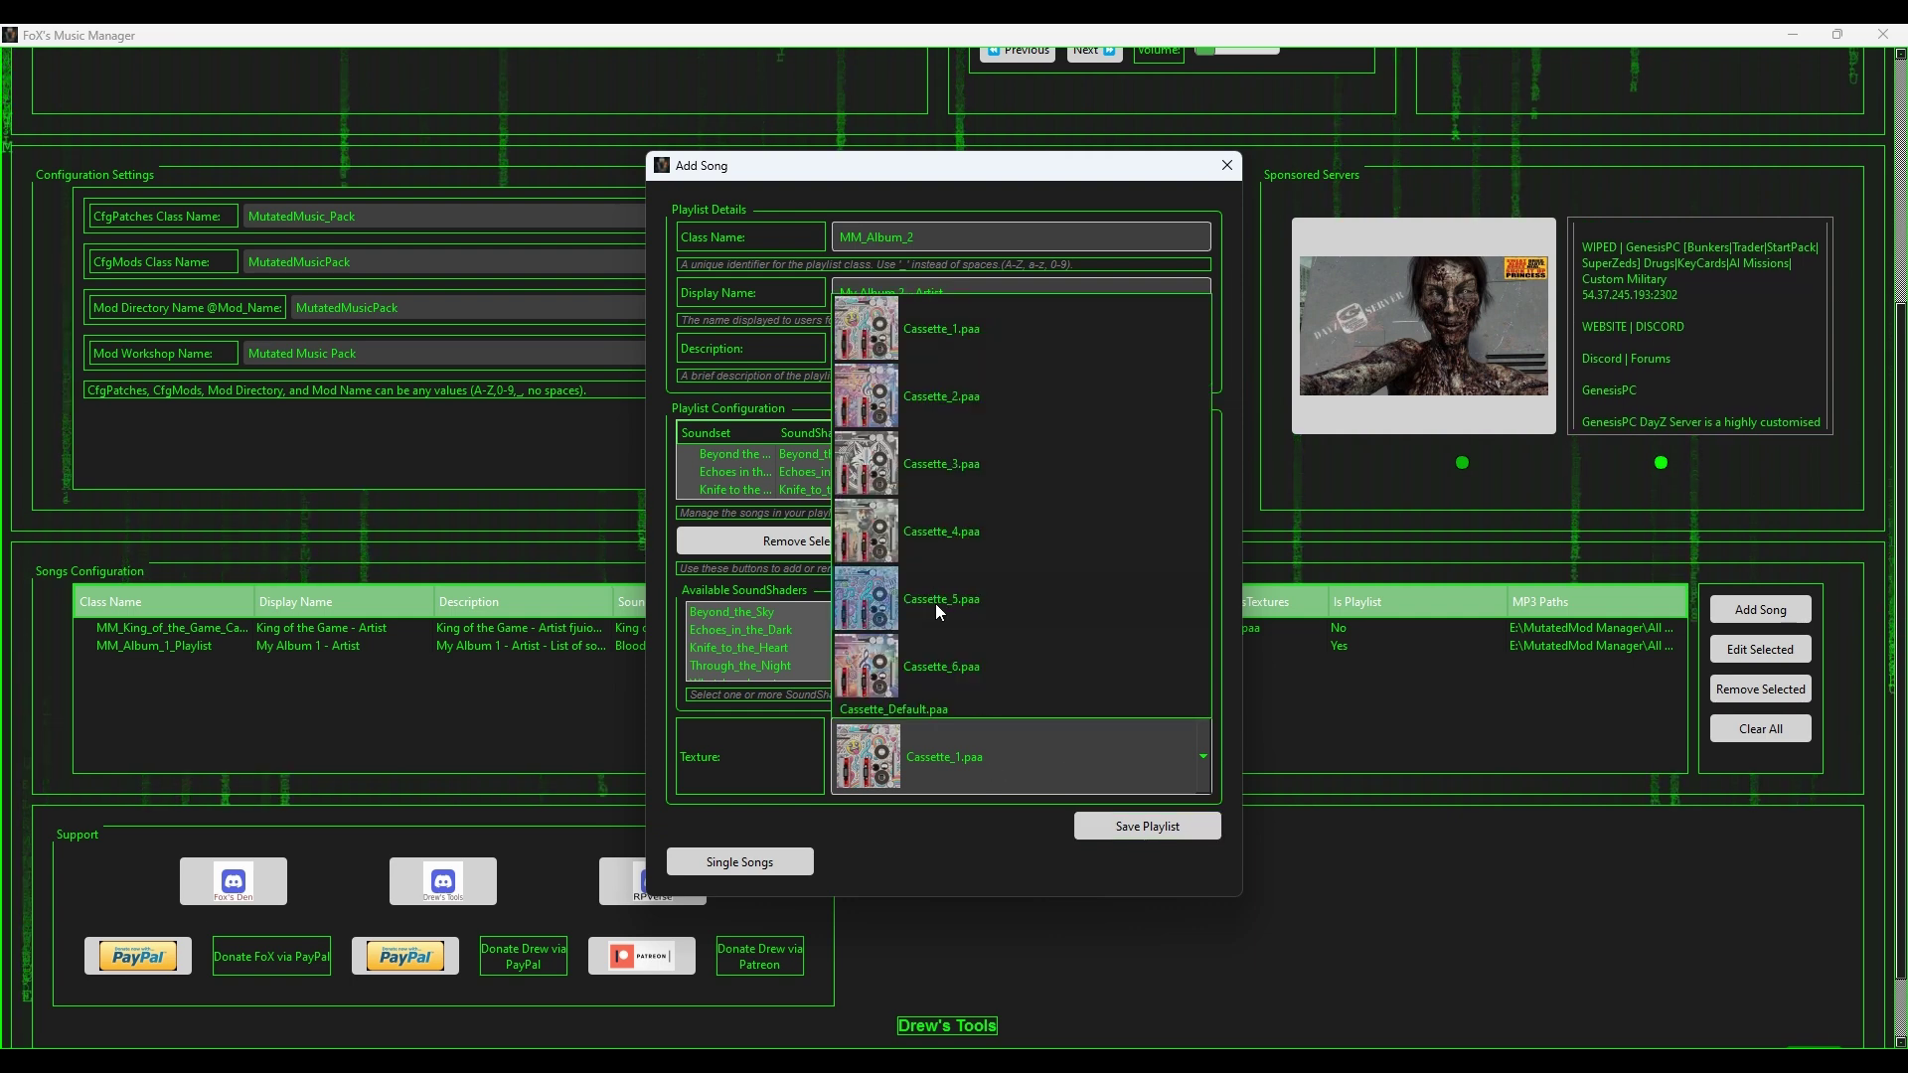
{"action": "left_click", "coordinate": [936, 660]}
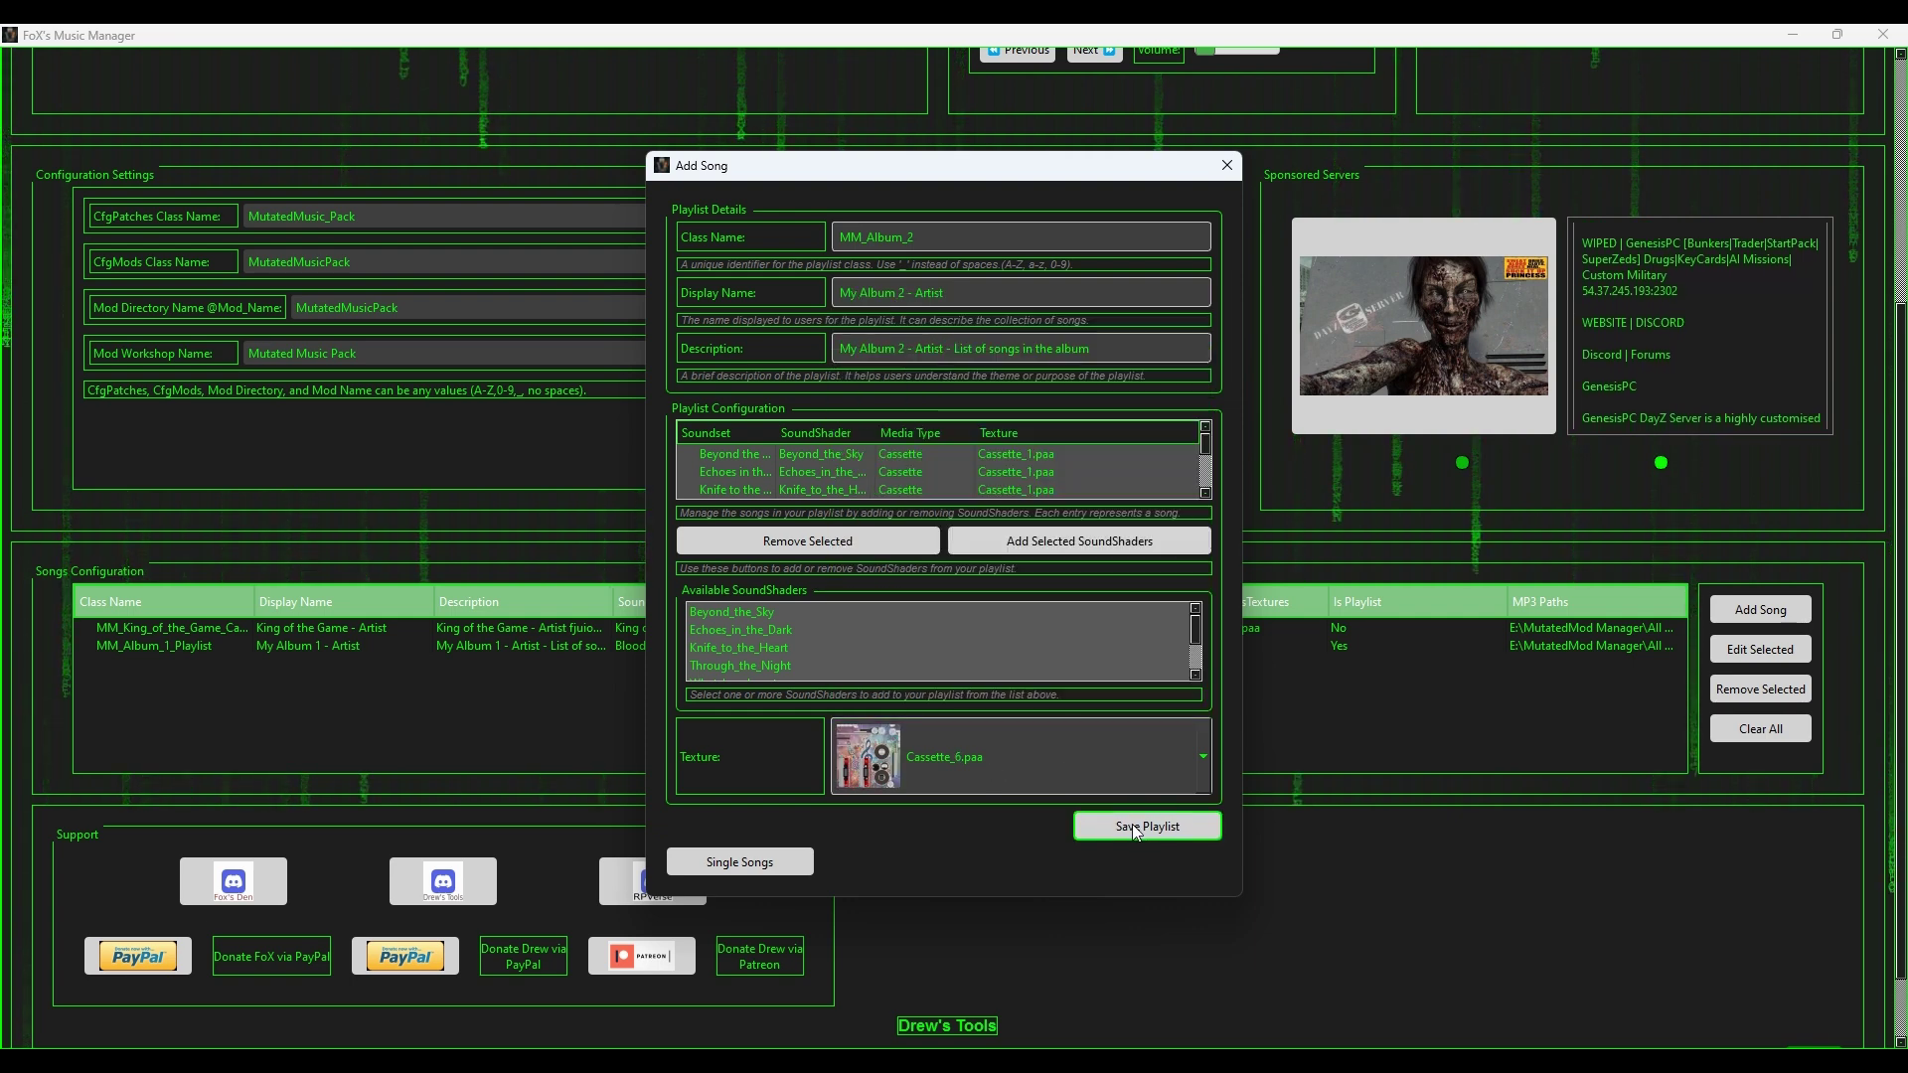
{"action": "left_click", "coordinate": [1139, 828]}
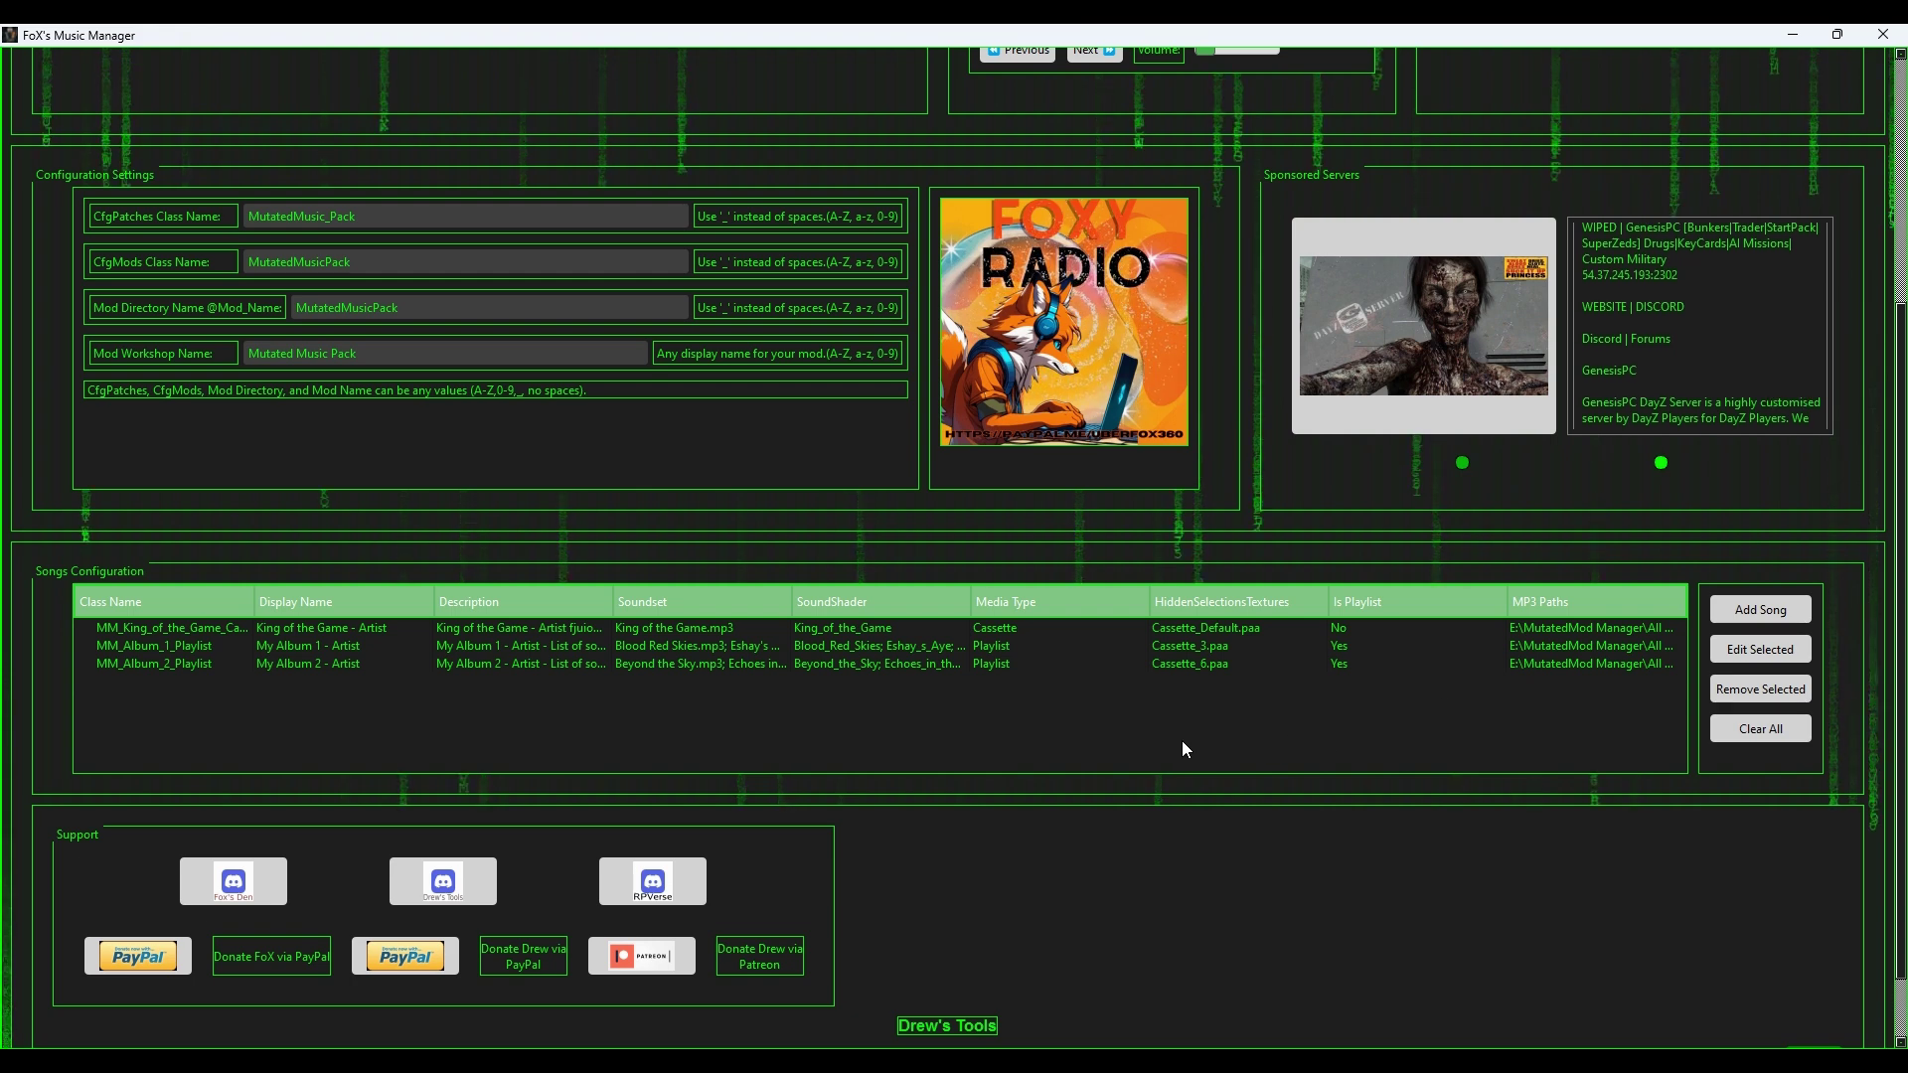
Step: Launch mod generation with the green Create button at the bottom of the window
{"action": "scroll", "coordinate": [1183, 749], "scroll_direction": "down", "scroll_amount": 1}
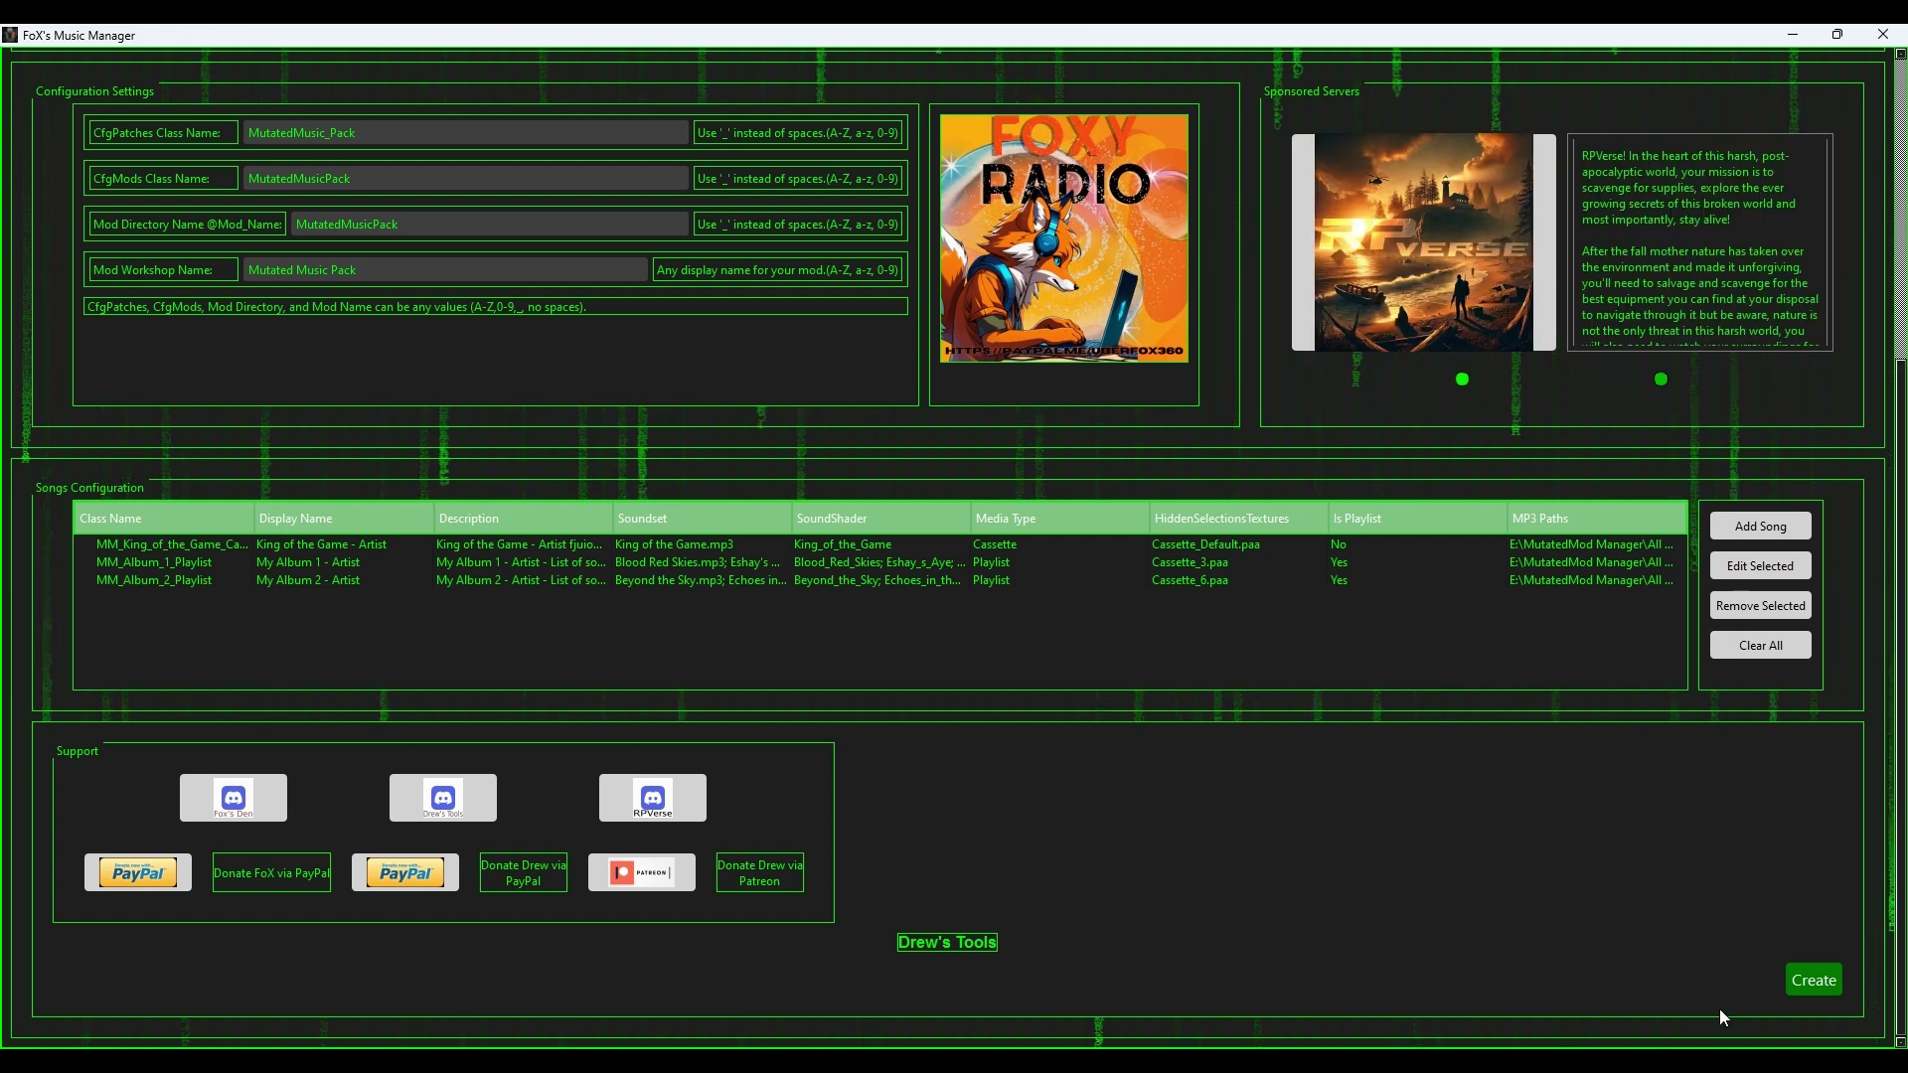
{"action": "left_click", "coordinate": [1813, 979]}
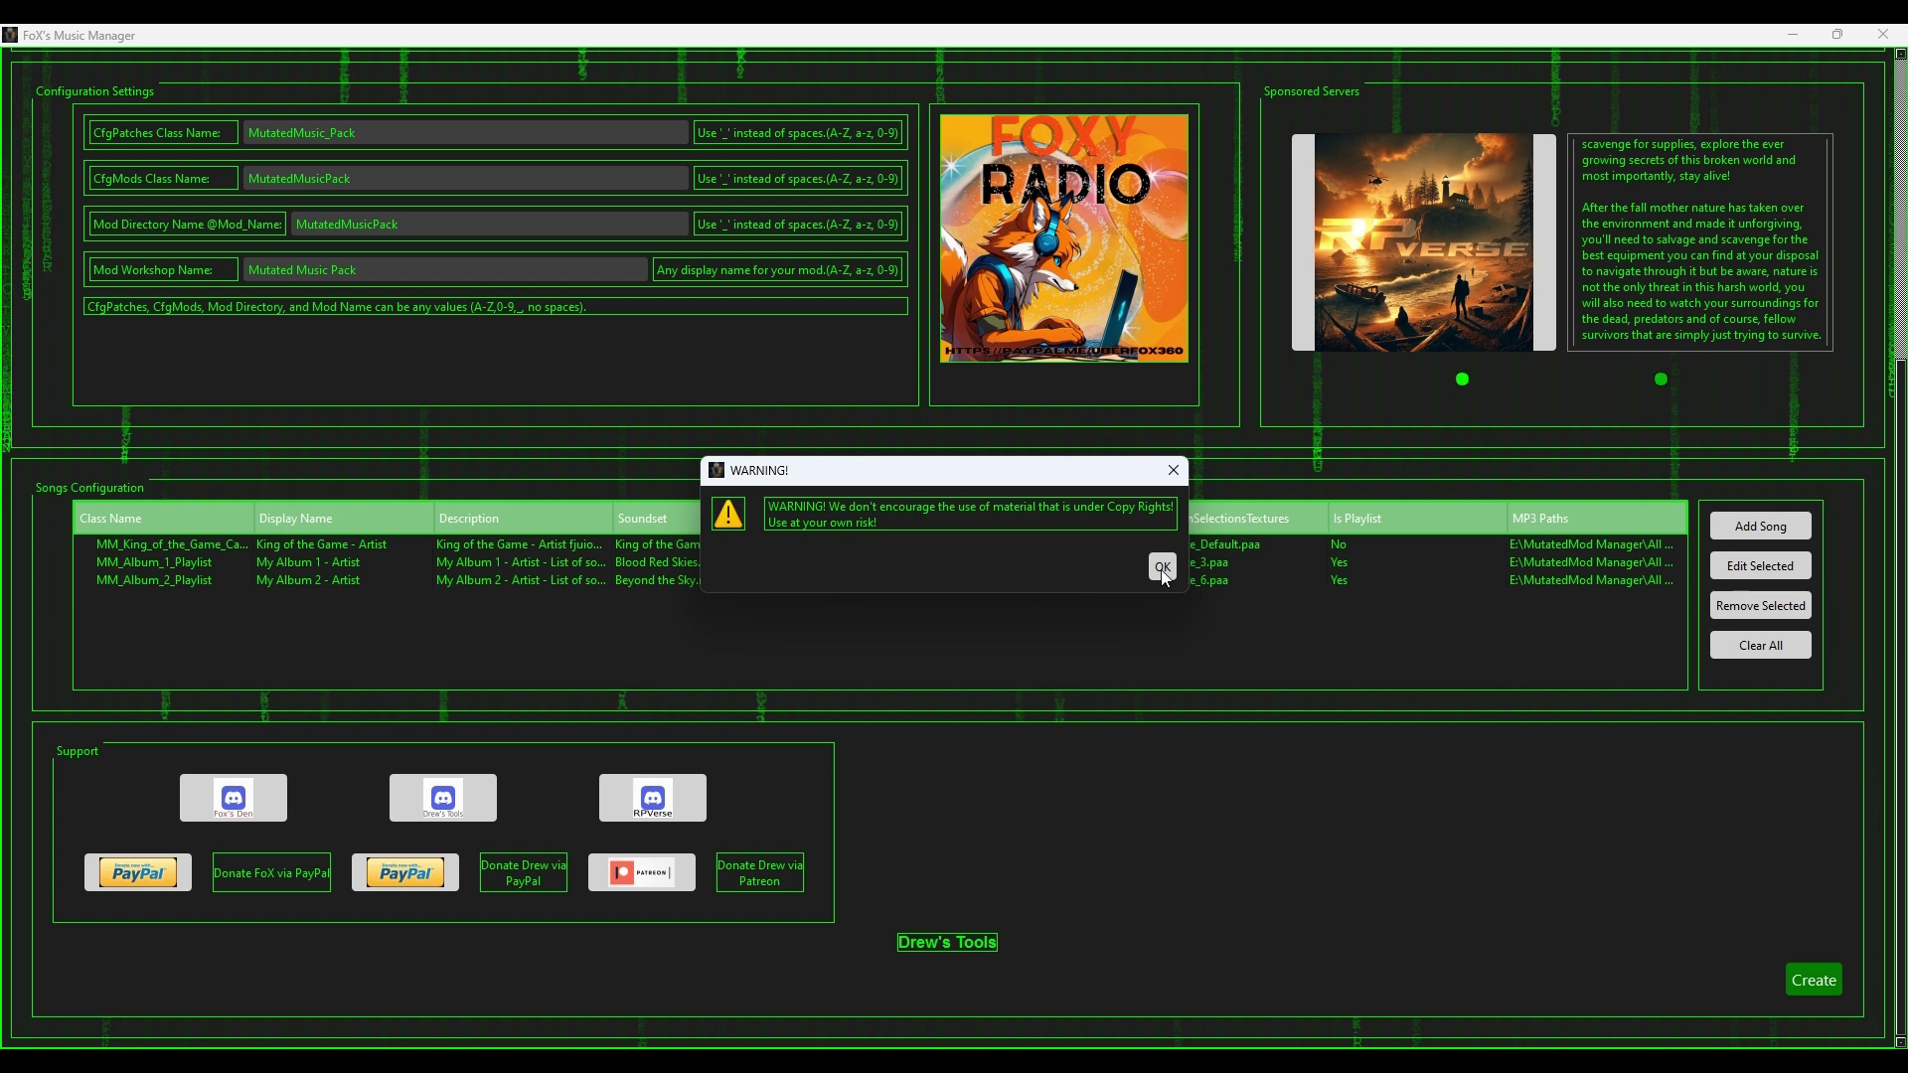
Step: Accept the copyright warning, choose PBO packing, and pick Use Existing Key from Key Backups
{"action": "left_click", "coordinate": [1155, 559]}
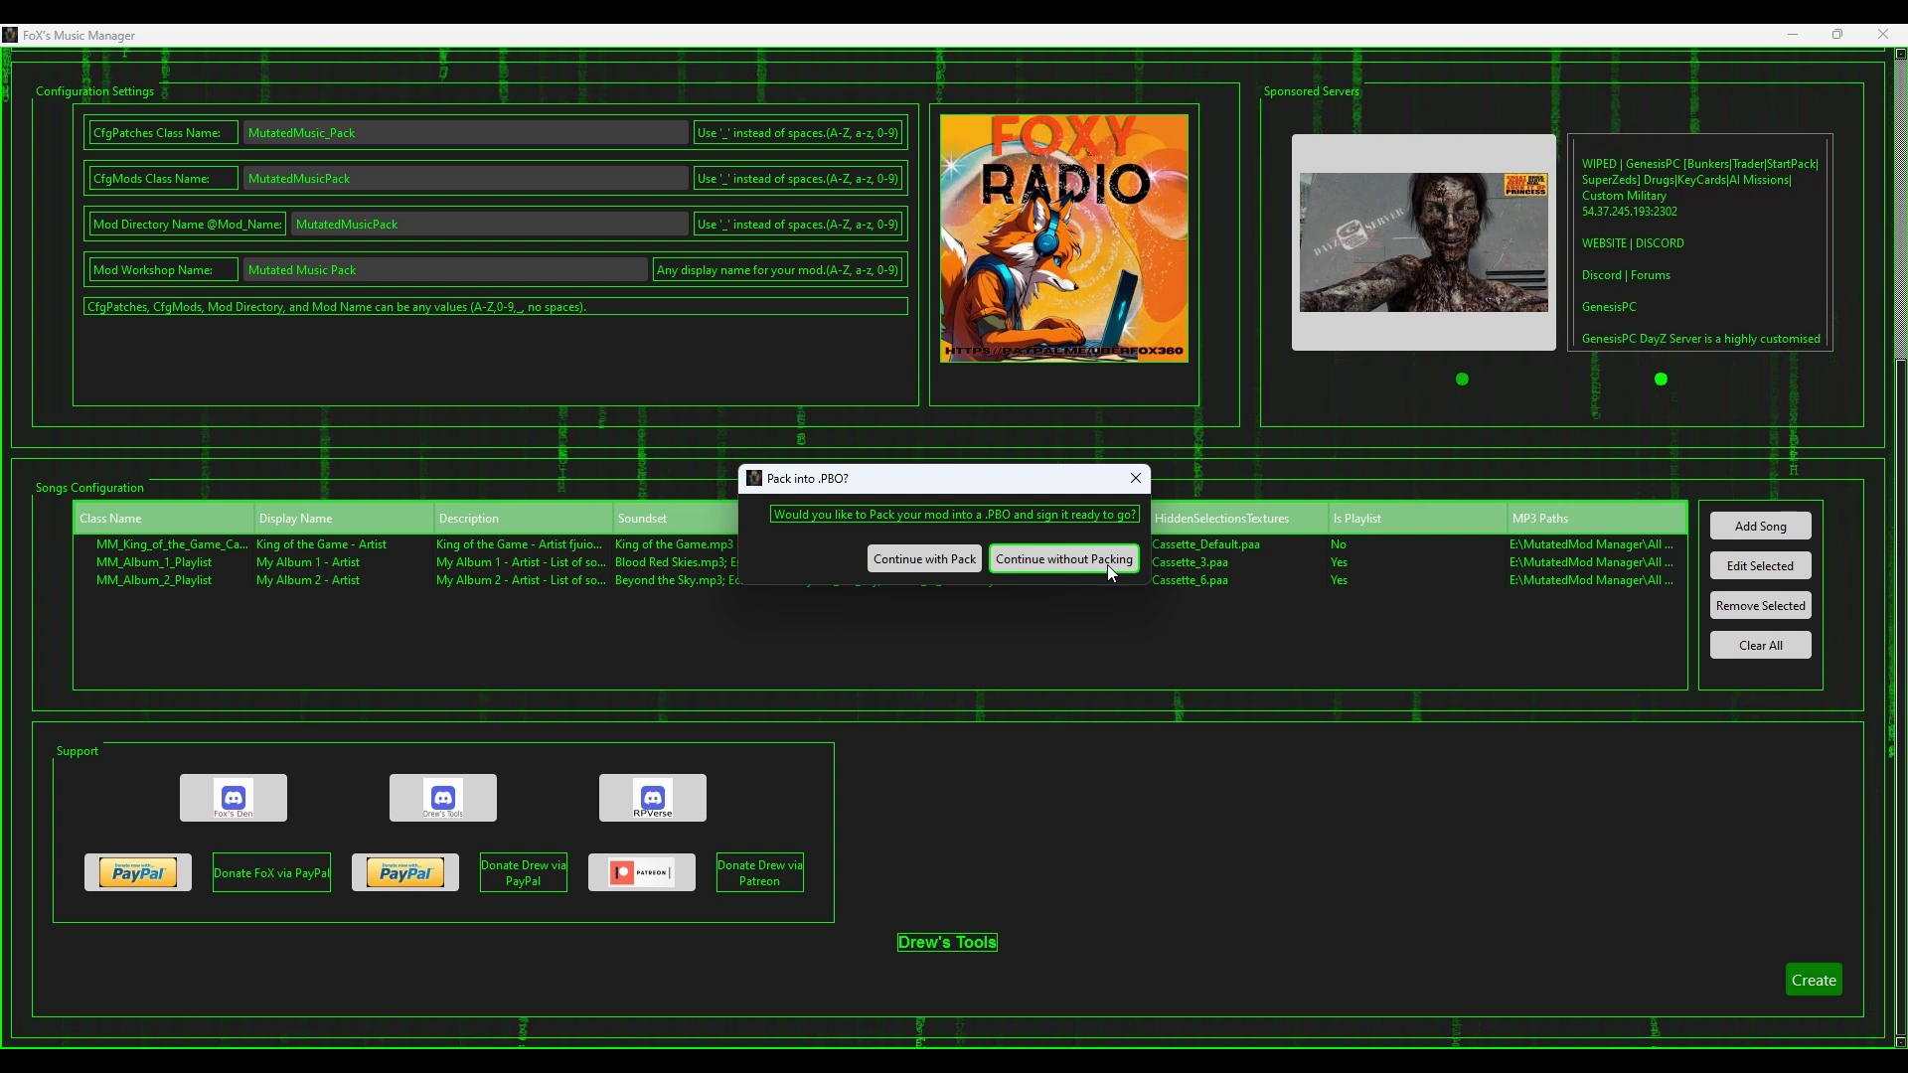
{"action": "left_click", "coordinate": [919, 558]}
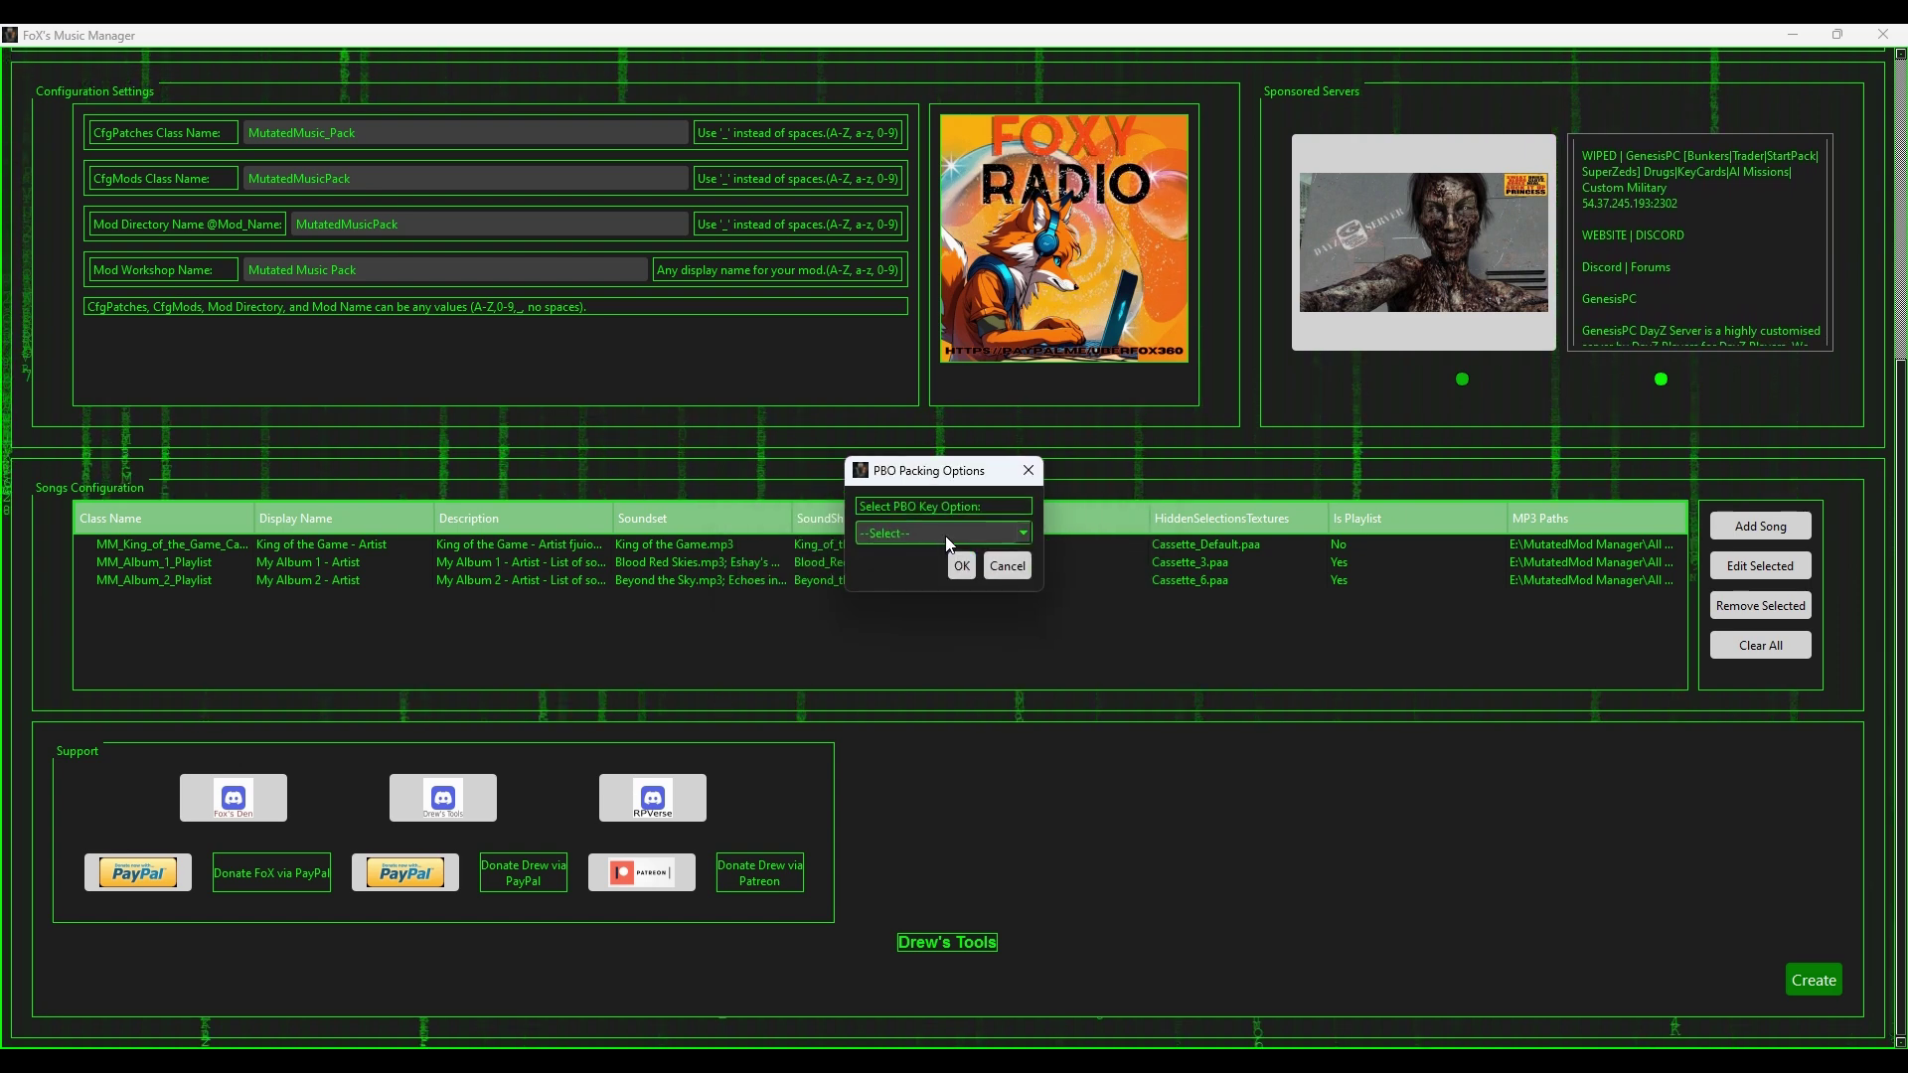
{"action": "left_click", "coordinate": [944, 534]}
{"action": "left_click", "coordinate": [925, 574]}
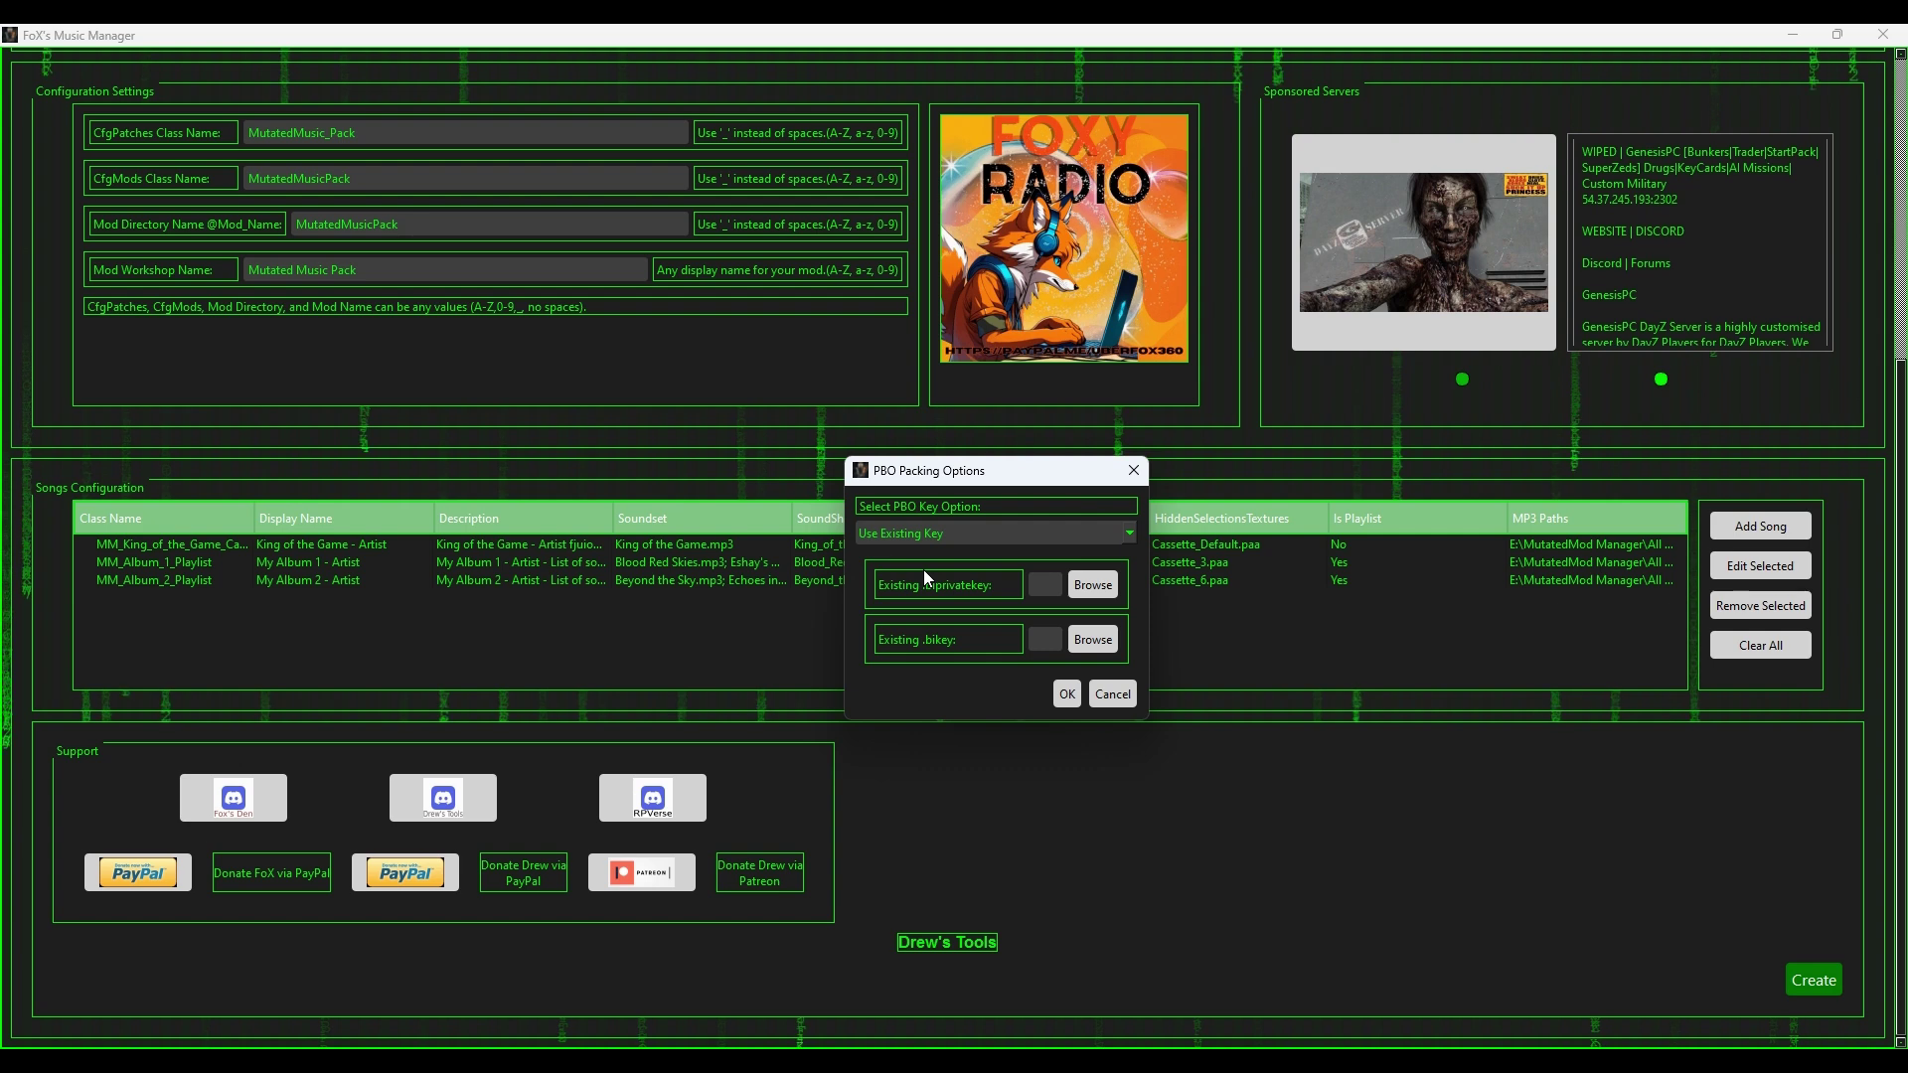
{"action": "left_click", "coordinate": [1105, 592]}
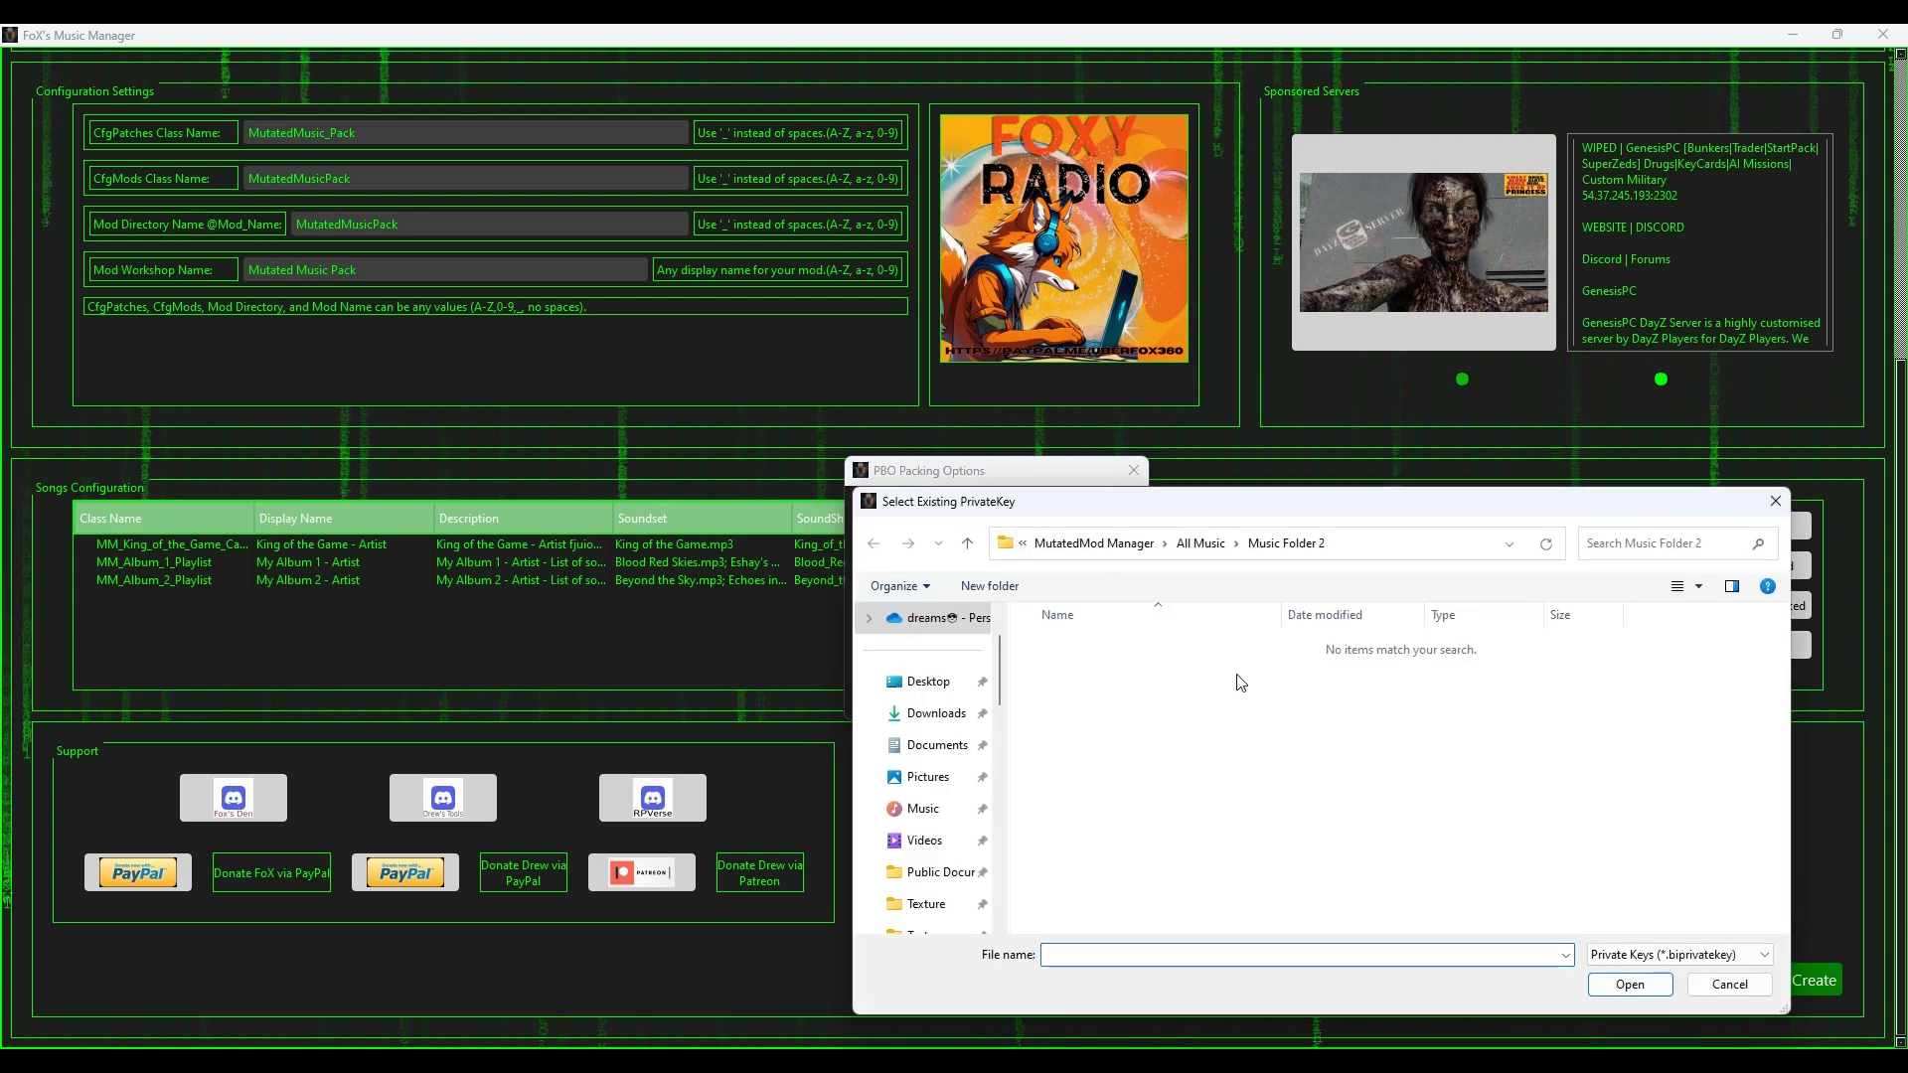
{"action": "scroll", "coordinate": [943, 871], "scroll_direction": "down", "scroll_amount": 3}
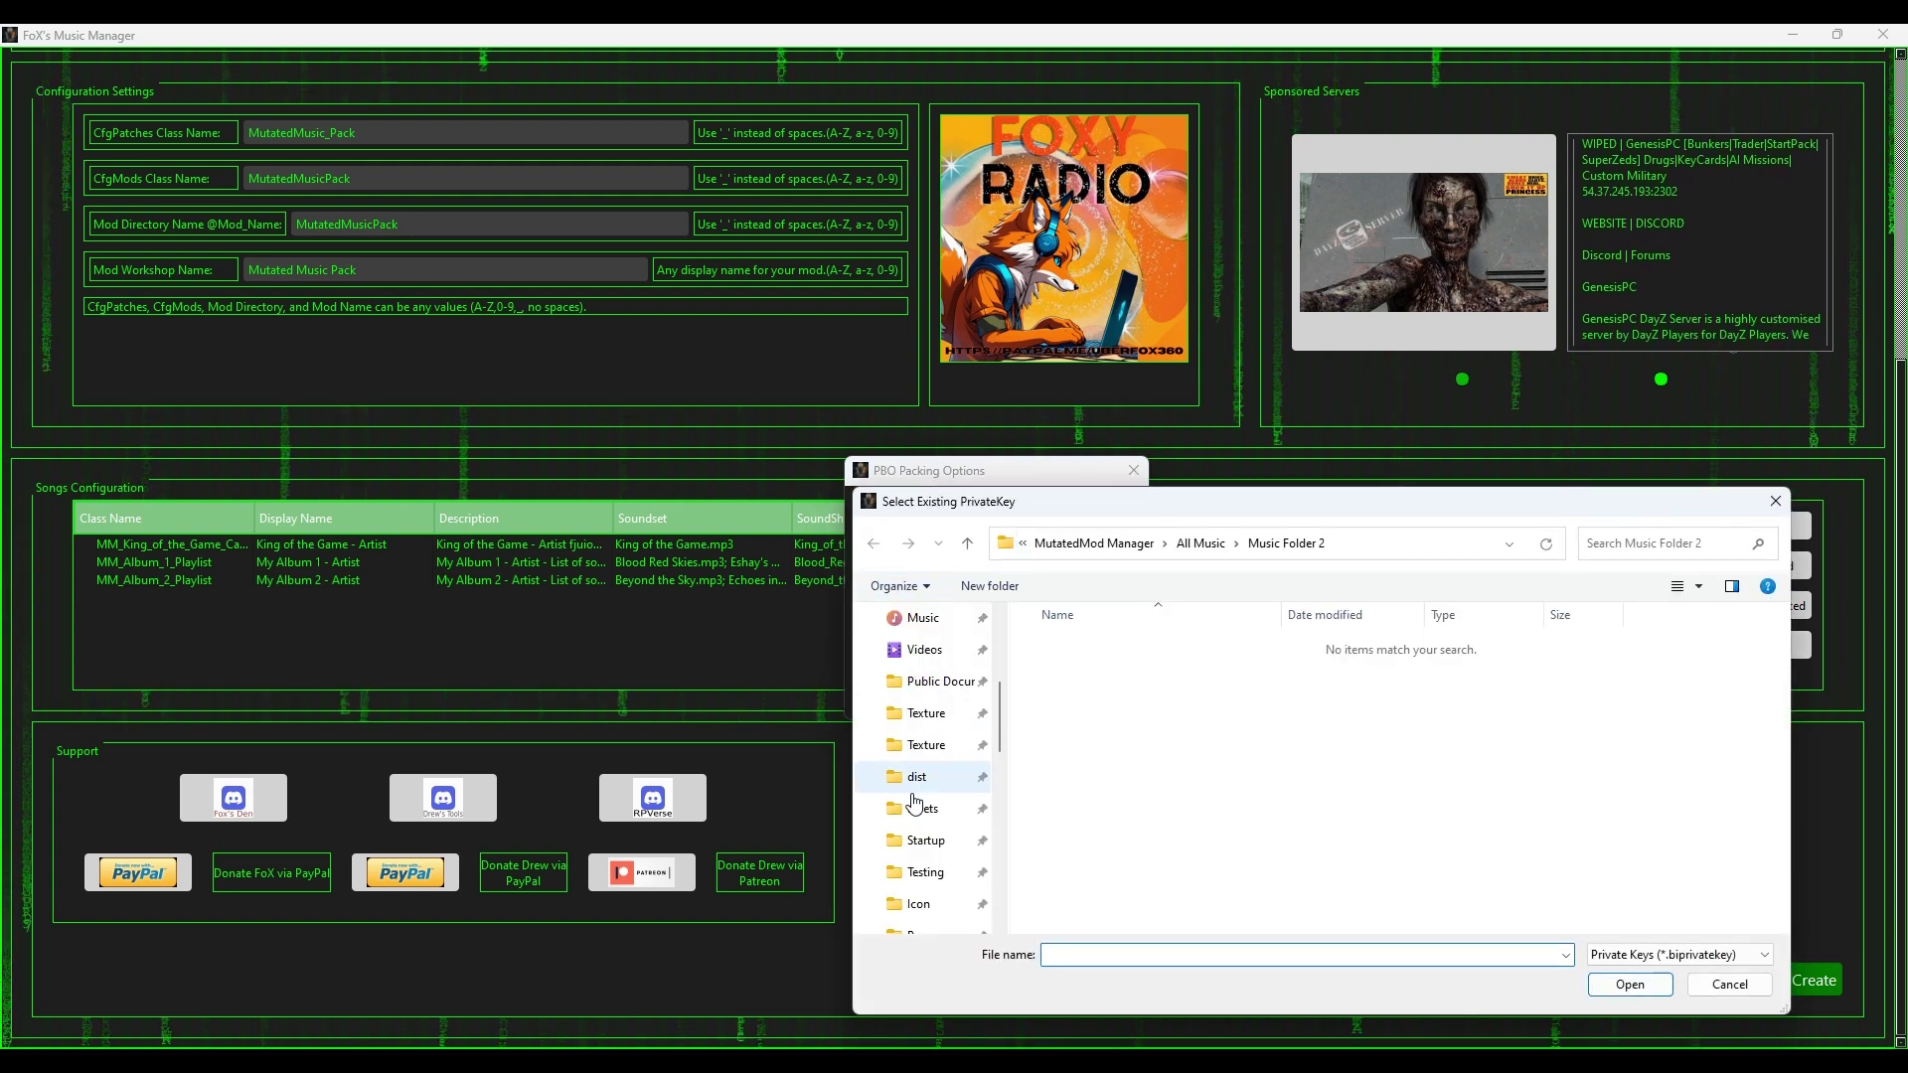
{"action": "scroll", "coordinate": [944, 871], "scroll_direction": "down", "scroll_amount": 3}
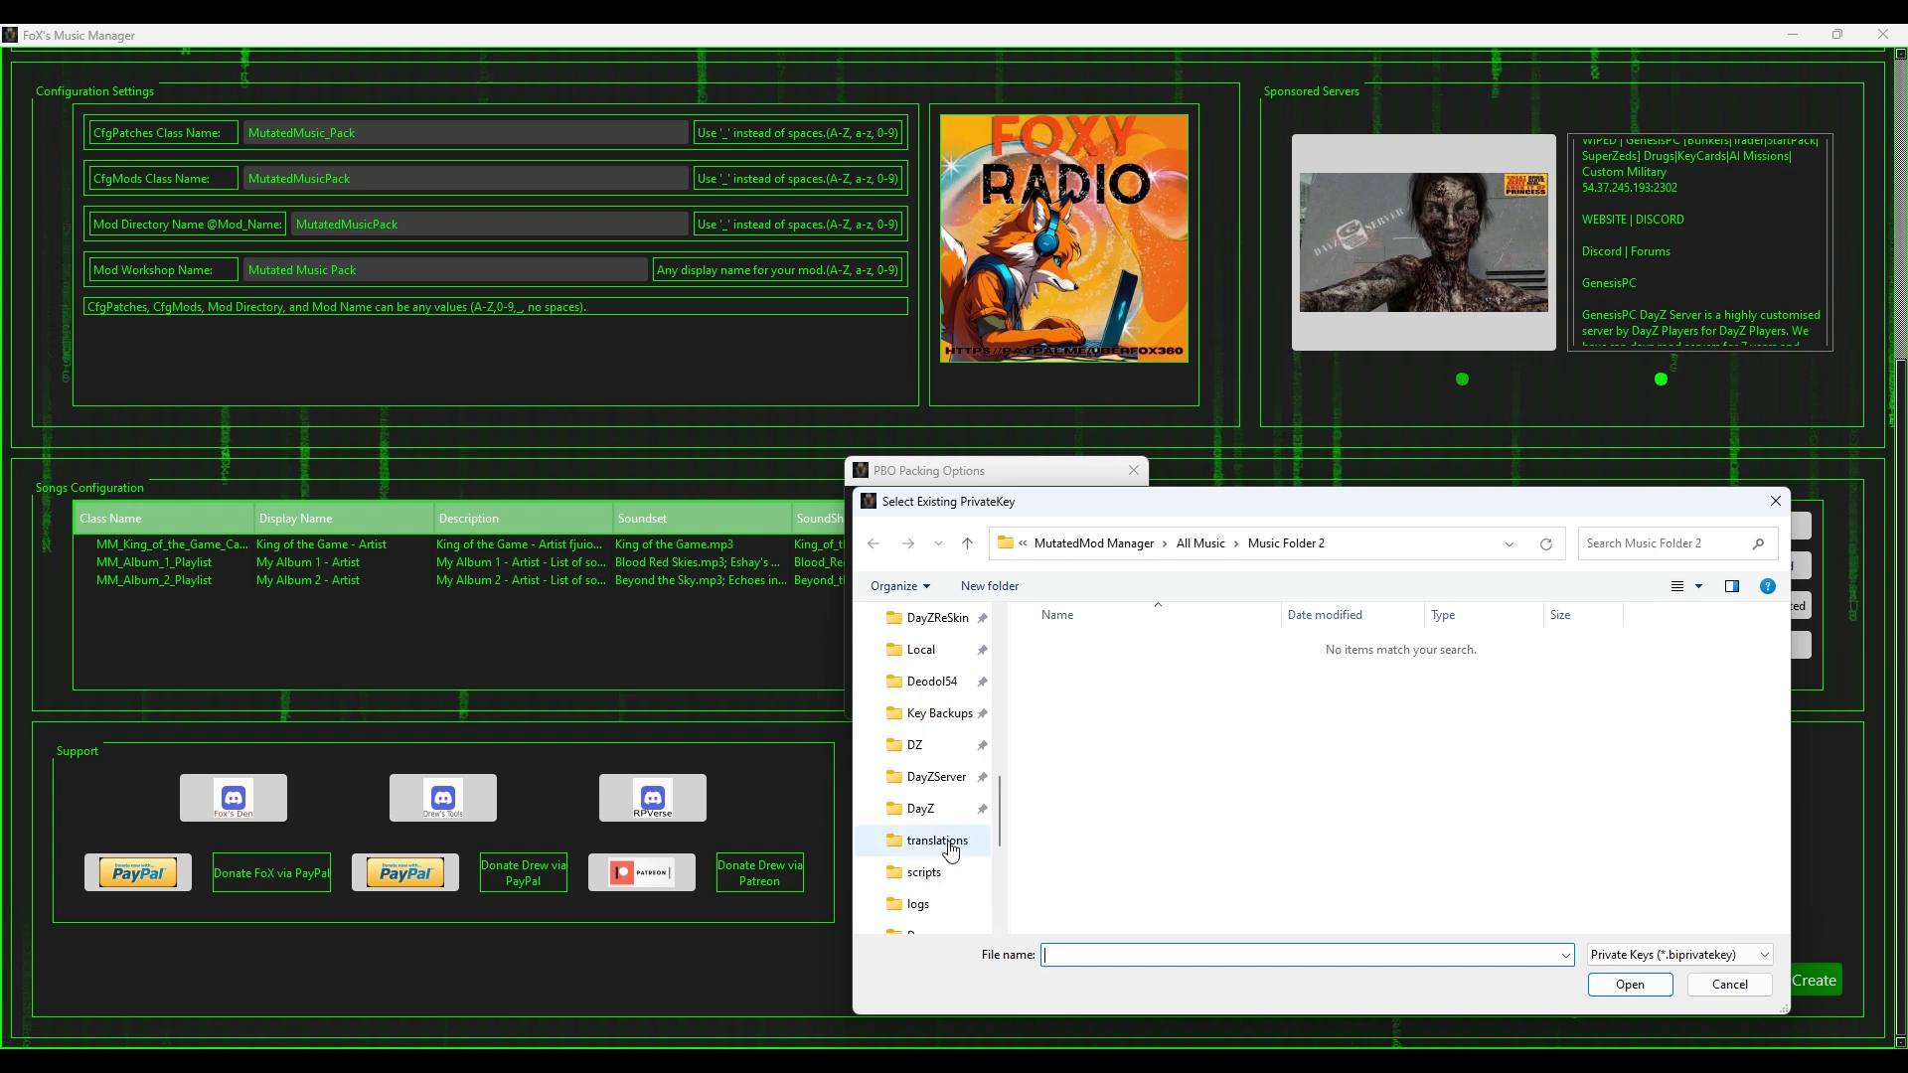
{"action": "left_click", "coordinate": [939, 712]}
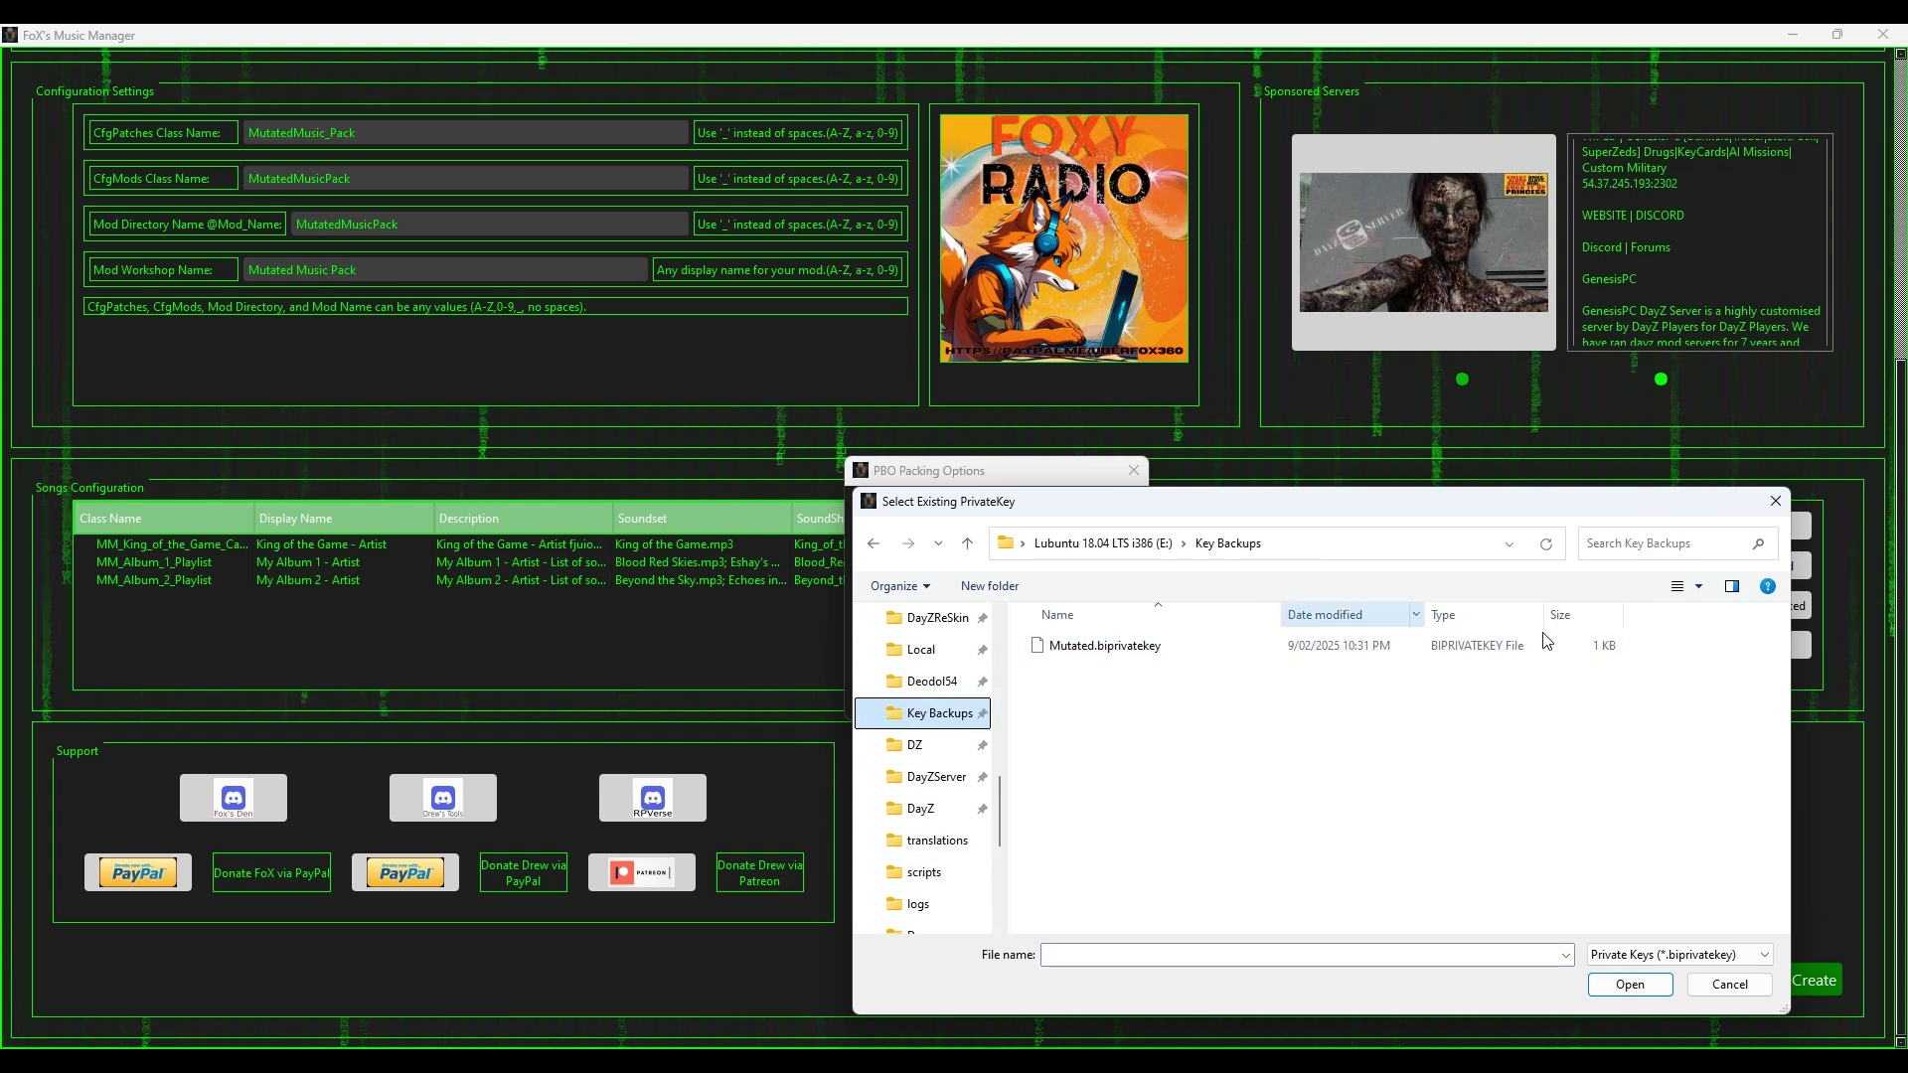
Step: Switch signing to Create New Key named 'MuatatedTest_' and start building the mod
{"action": "left_click", "coordinate": [1775, 502]}
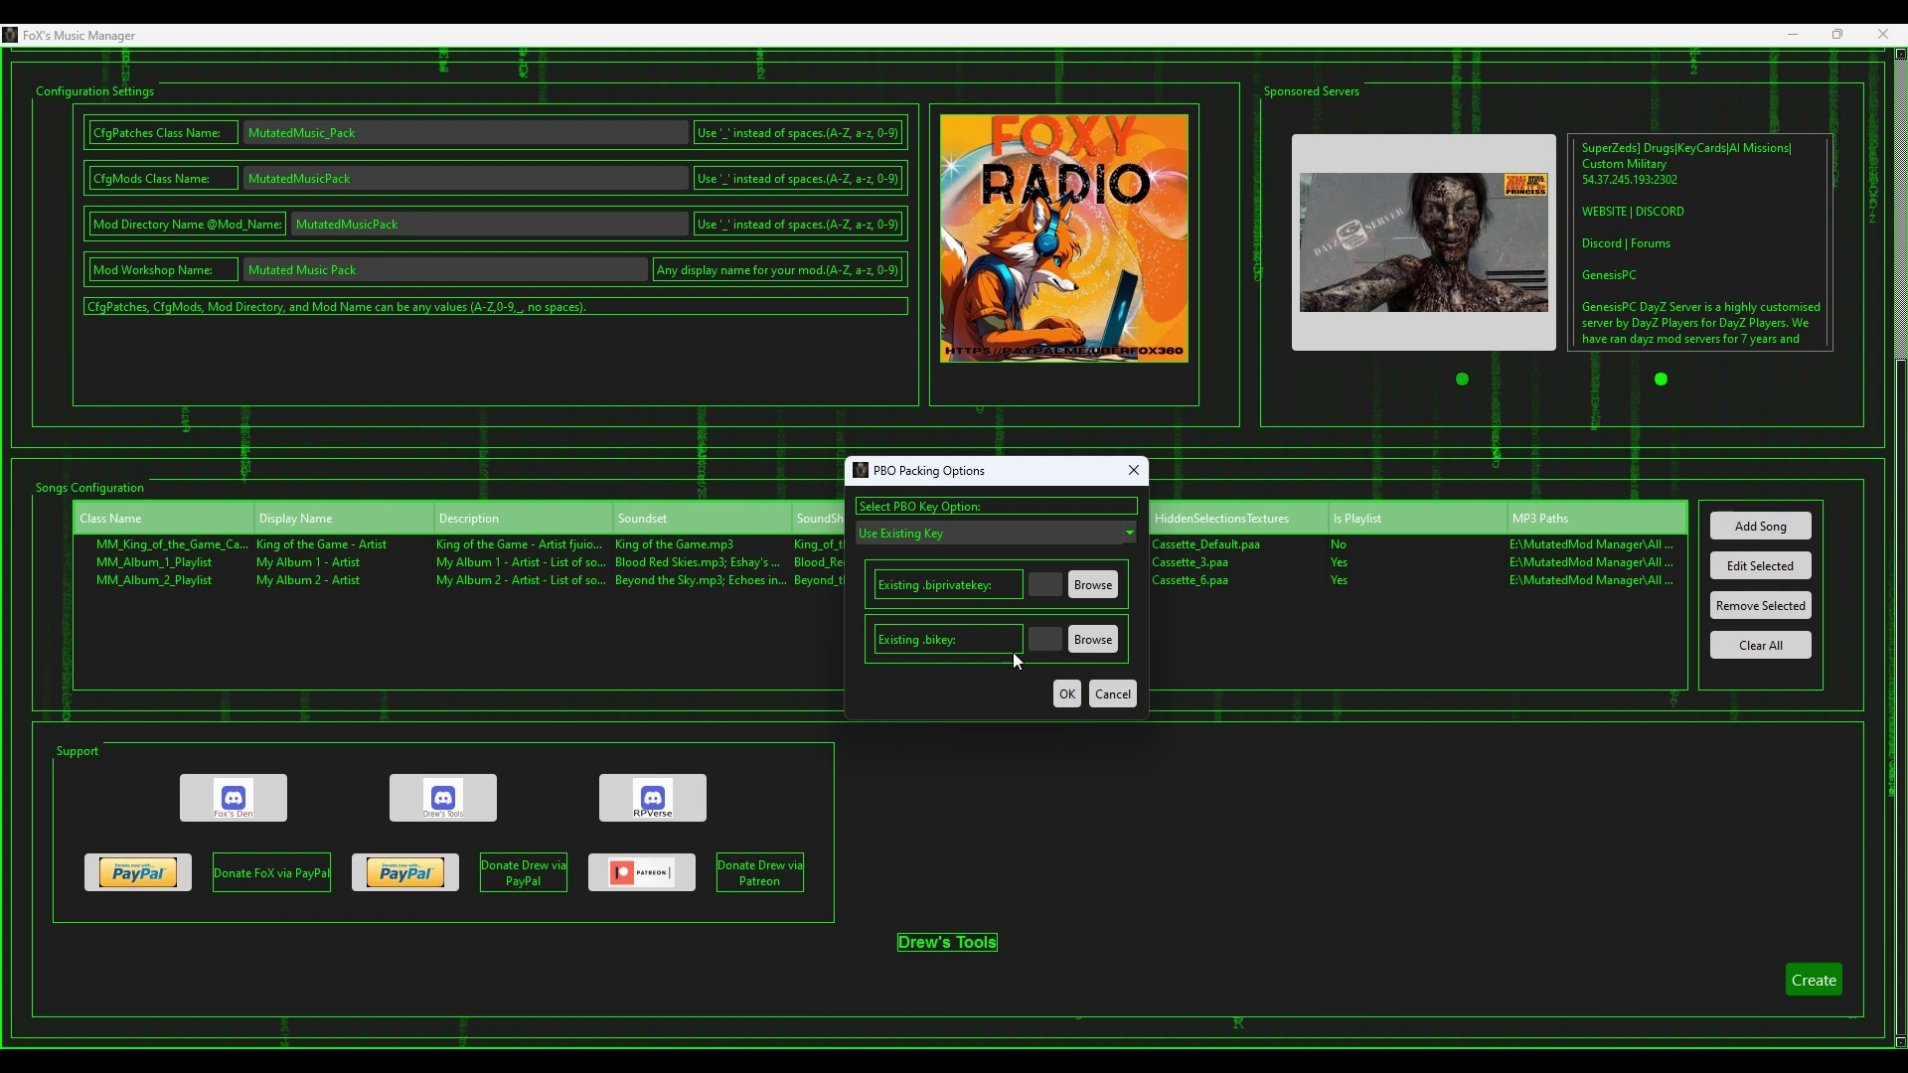
{"action": "left_click", "coordinate": [1027, 536]}
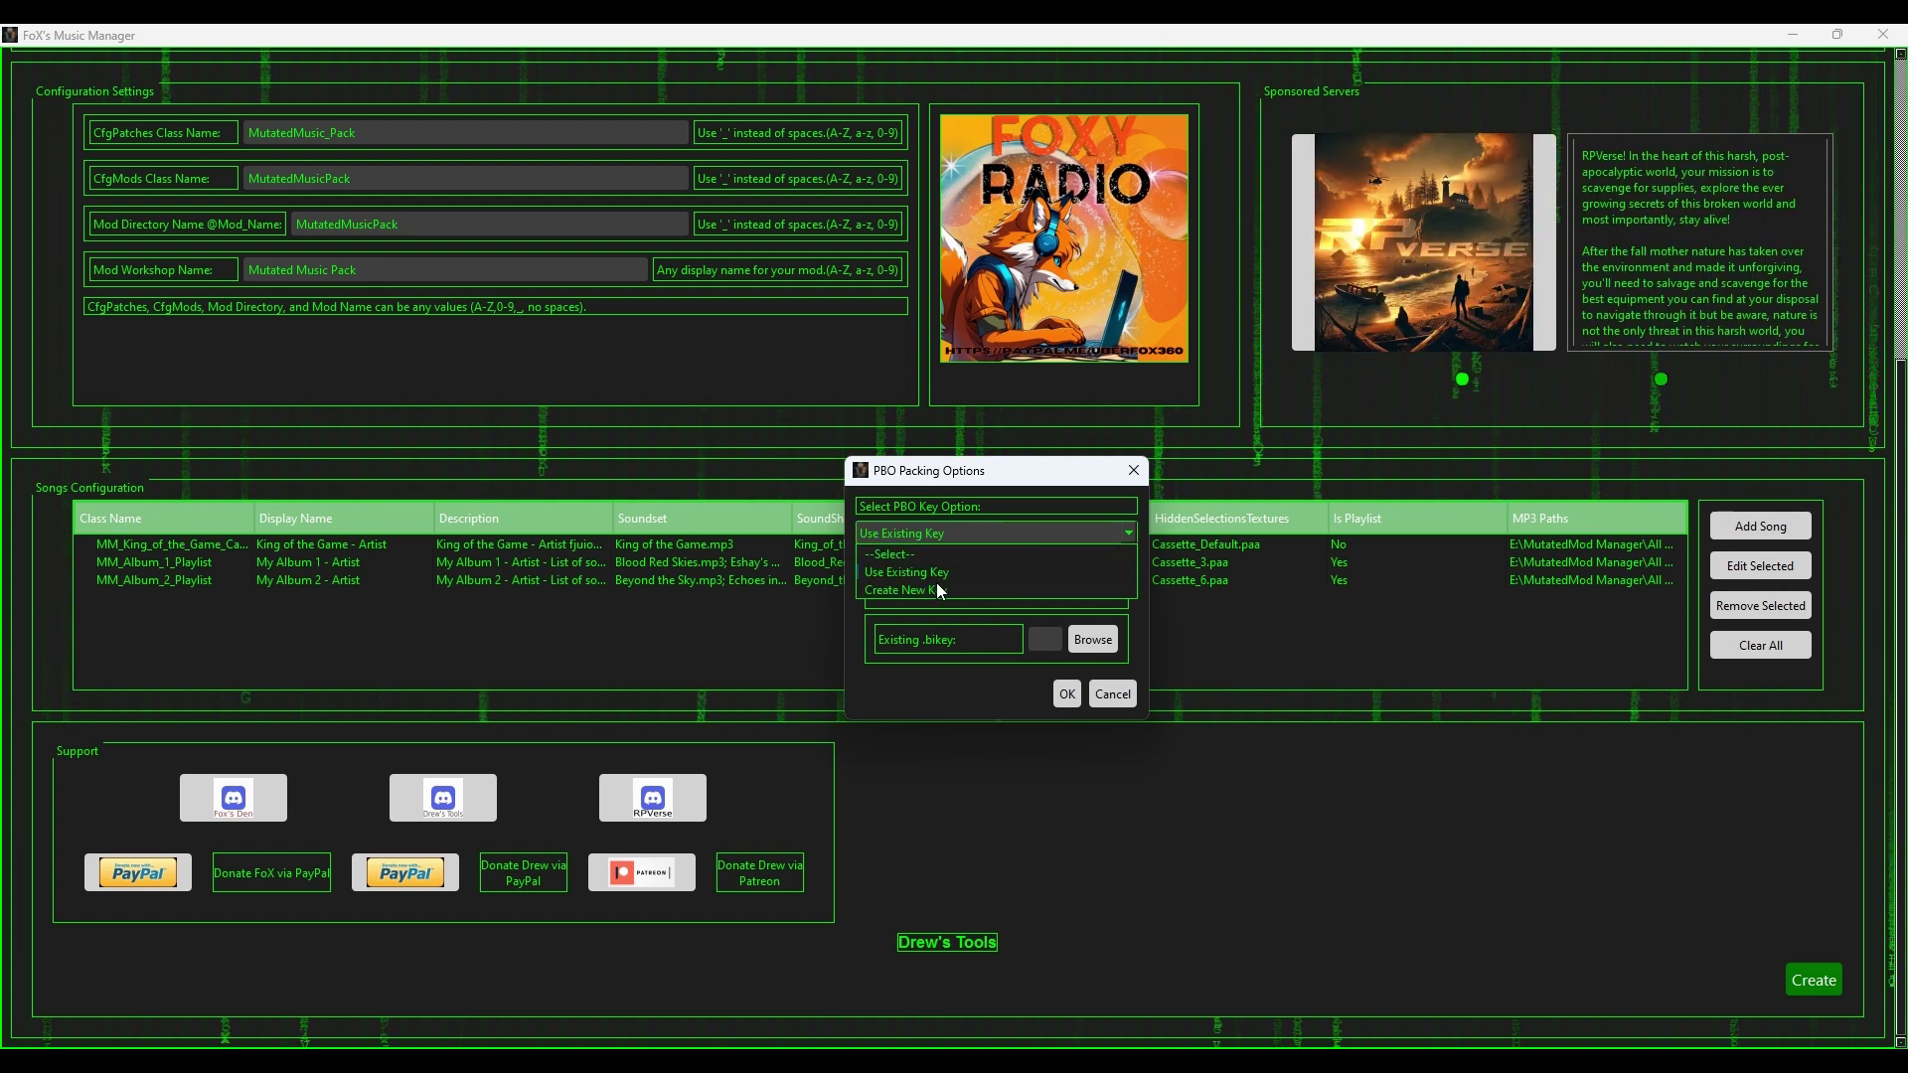
{"action": "left_click", "coordinate": [935, 586]}
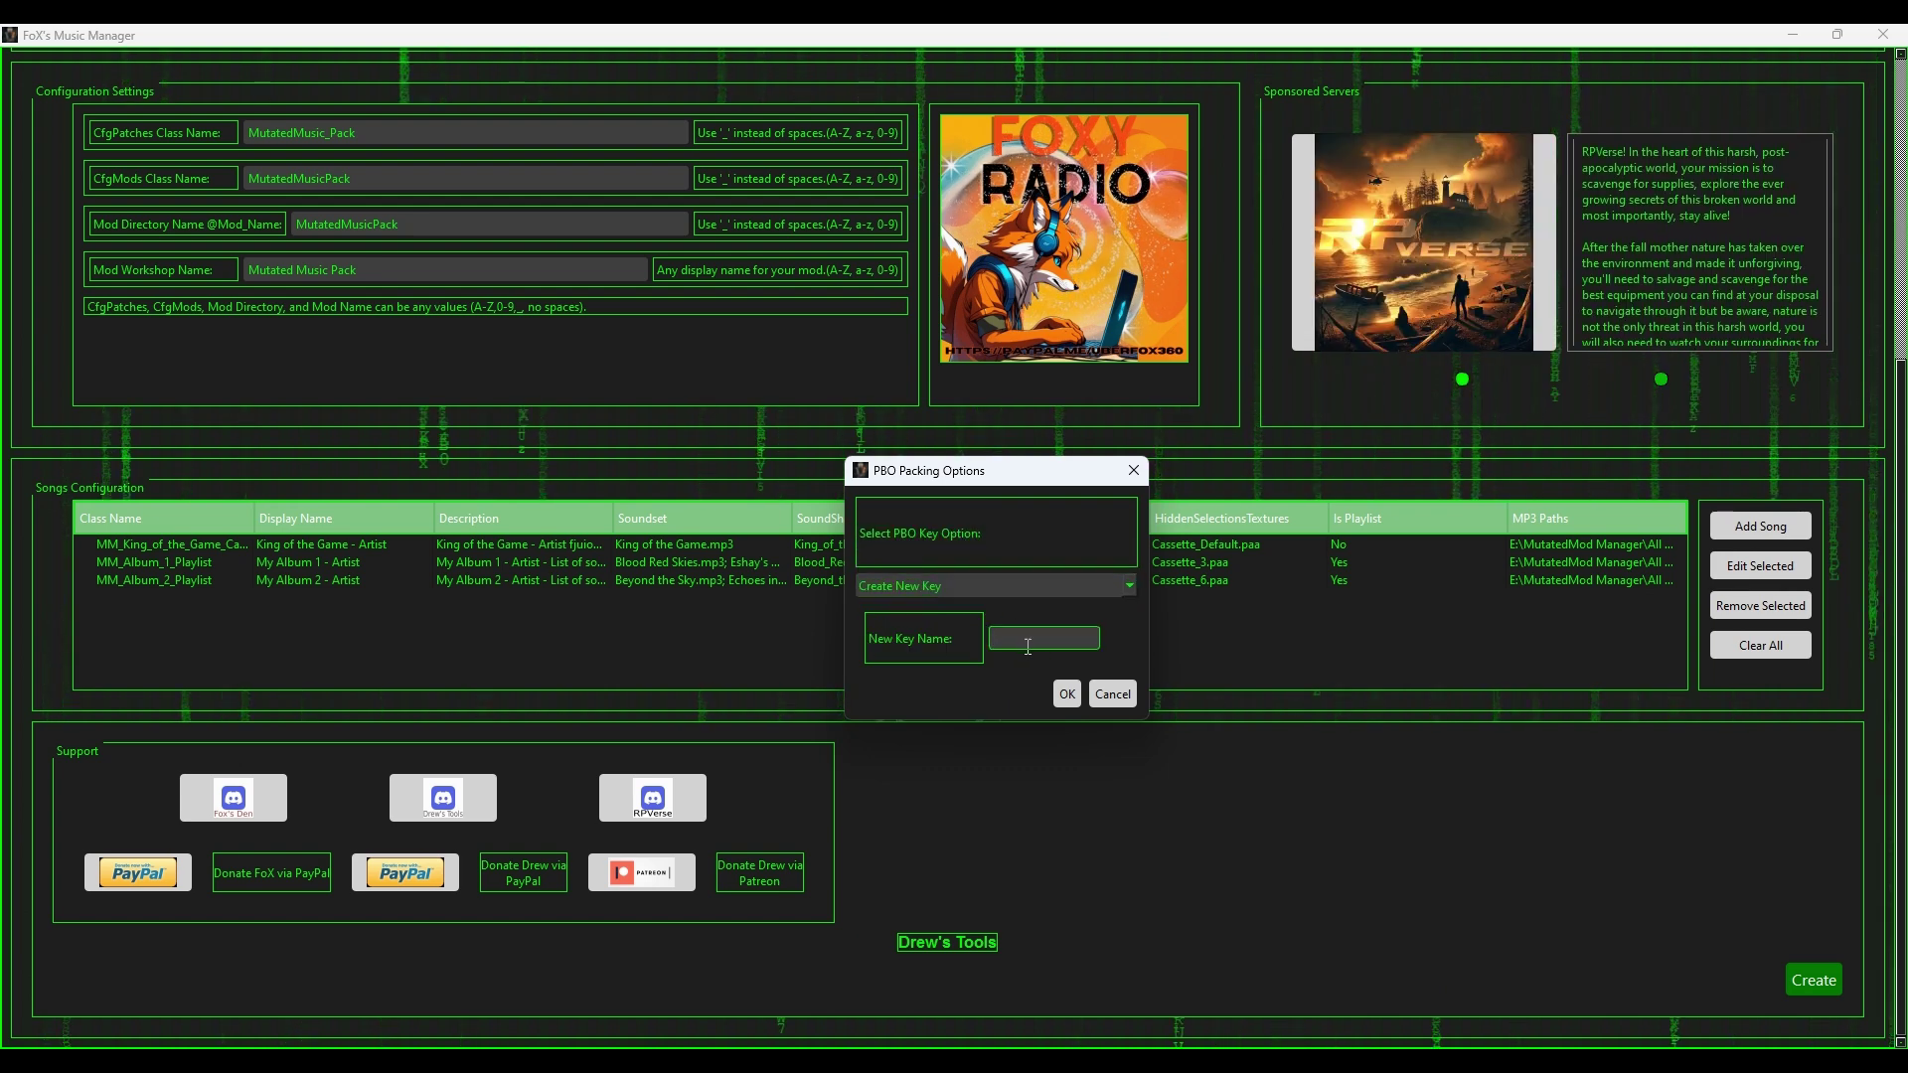
{"action": "left_click", "coordinate": [1028, 646]}
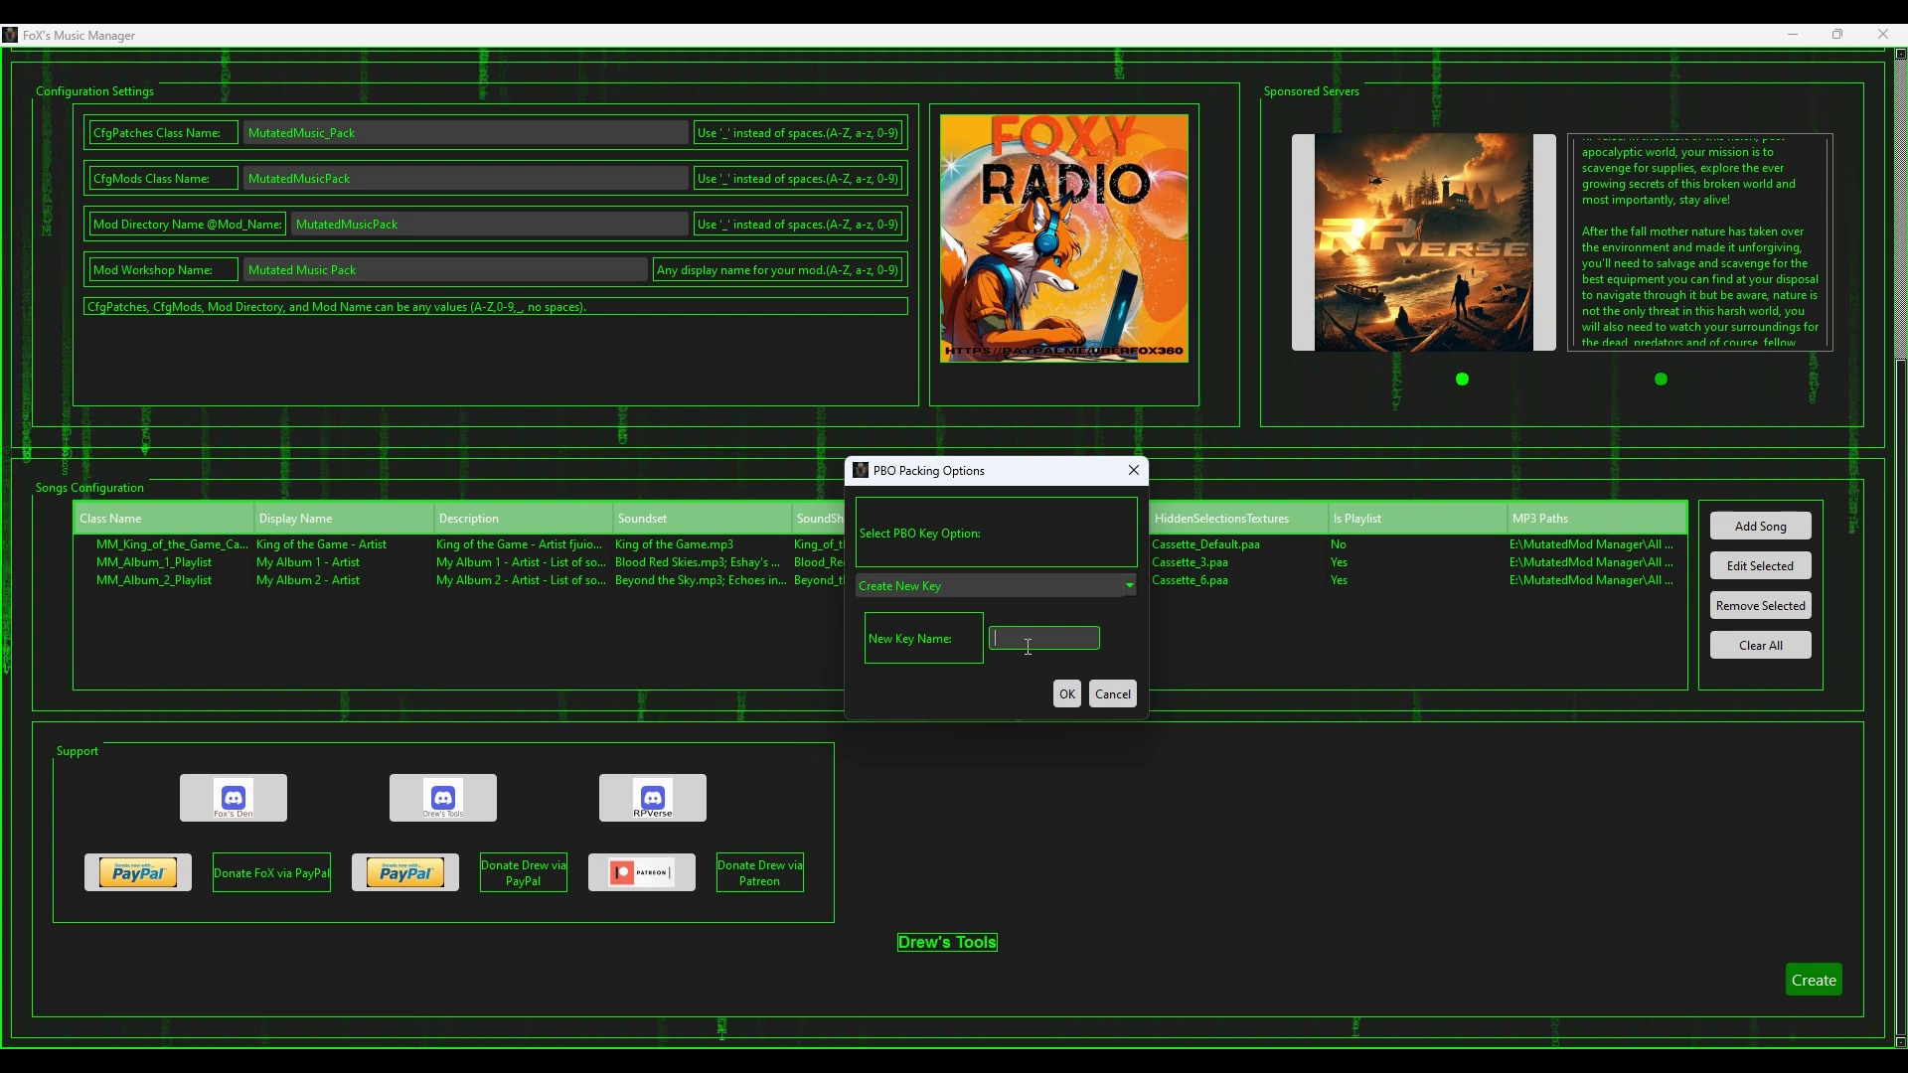
{"action": "type", "text": "Mu"}
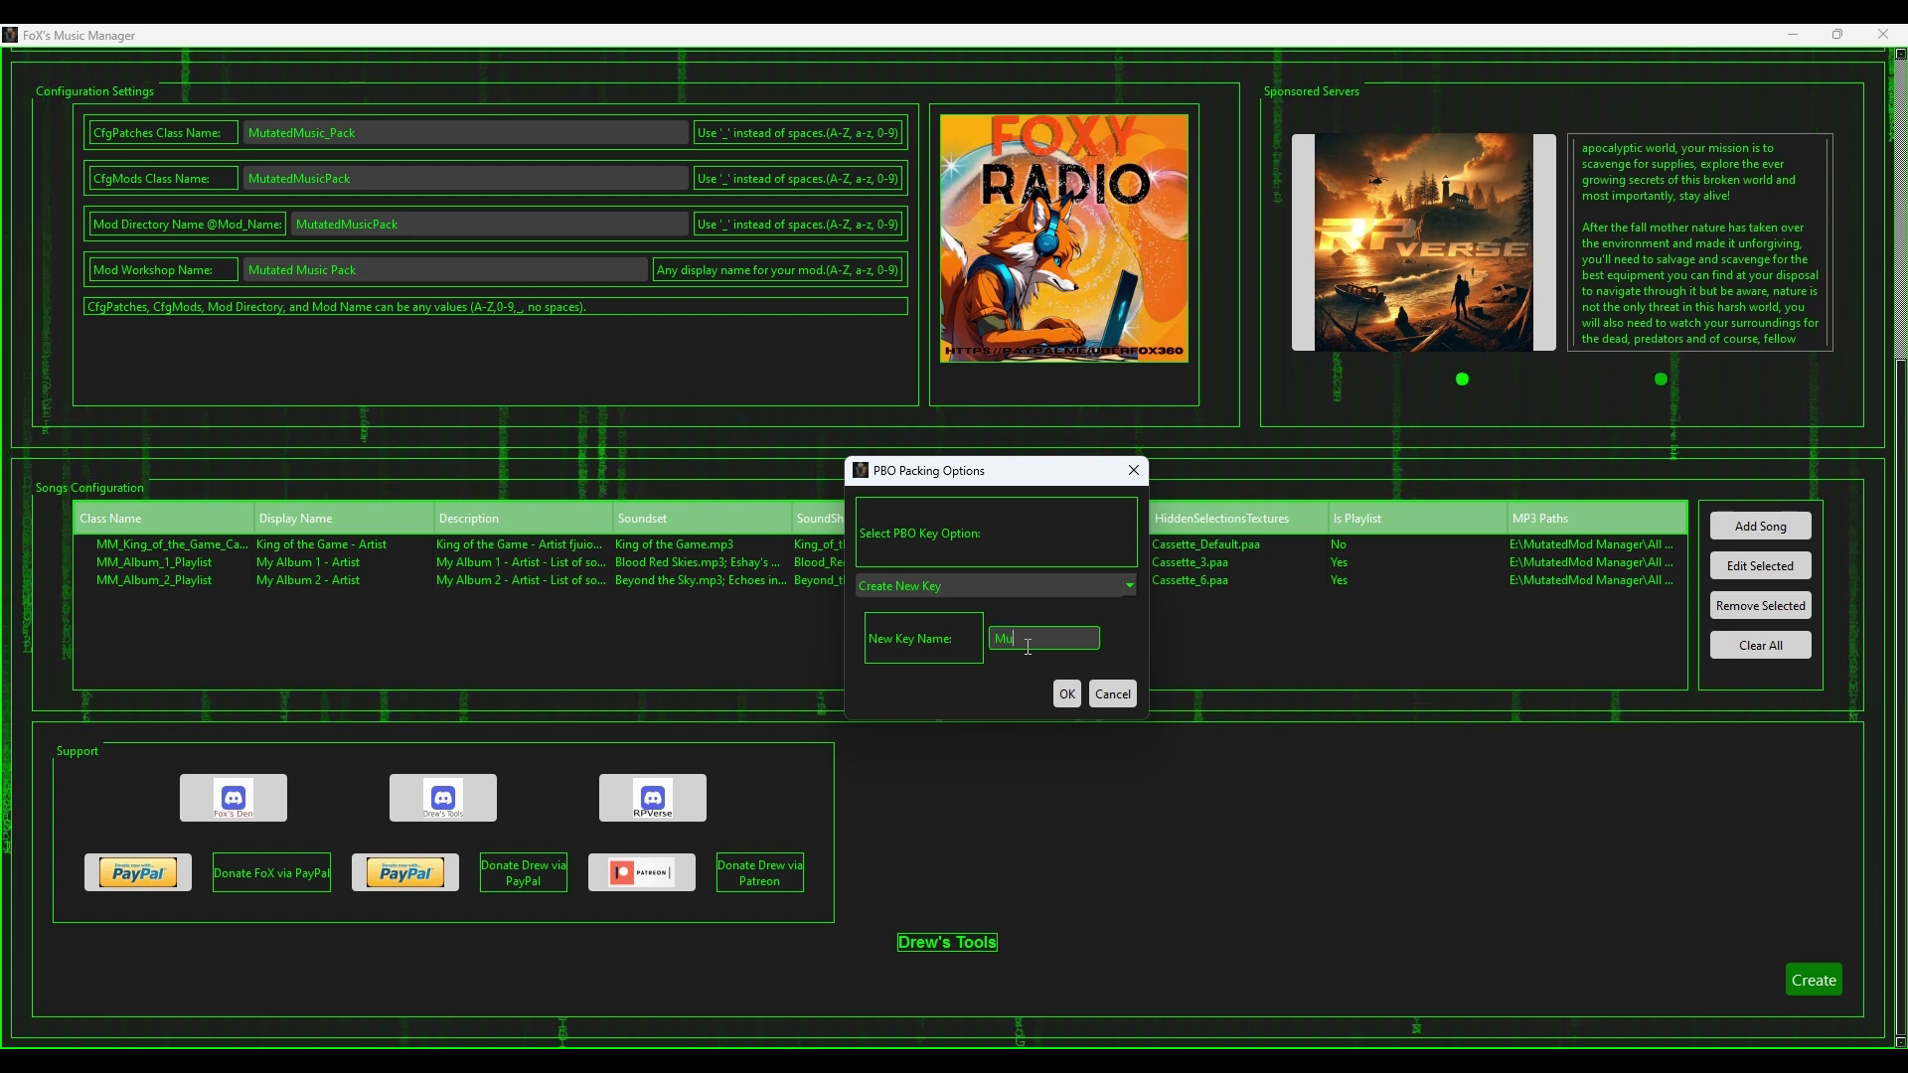
{"action": "type", "text": "ata"}
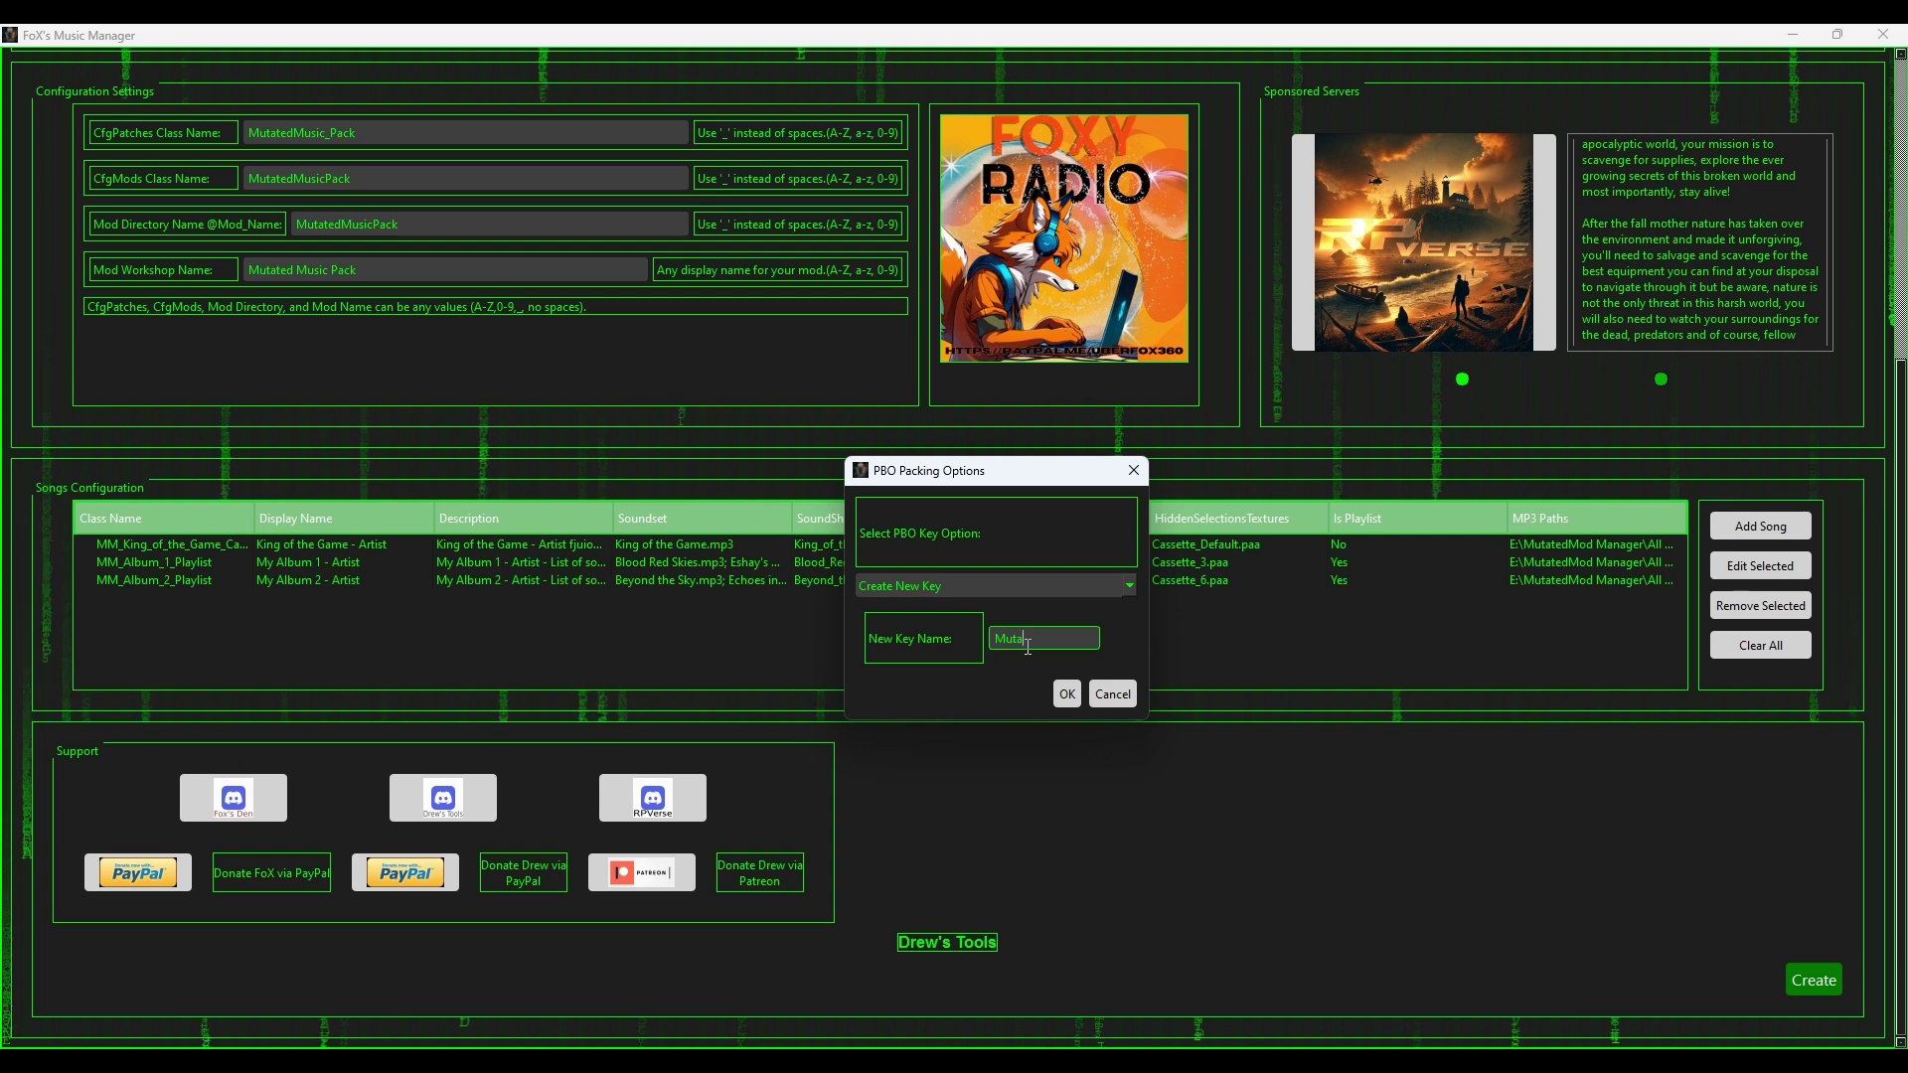
{"action": "type", "text": "tedTesting_Key"}
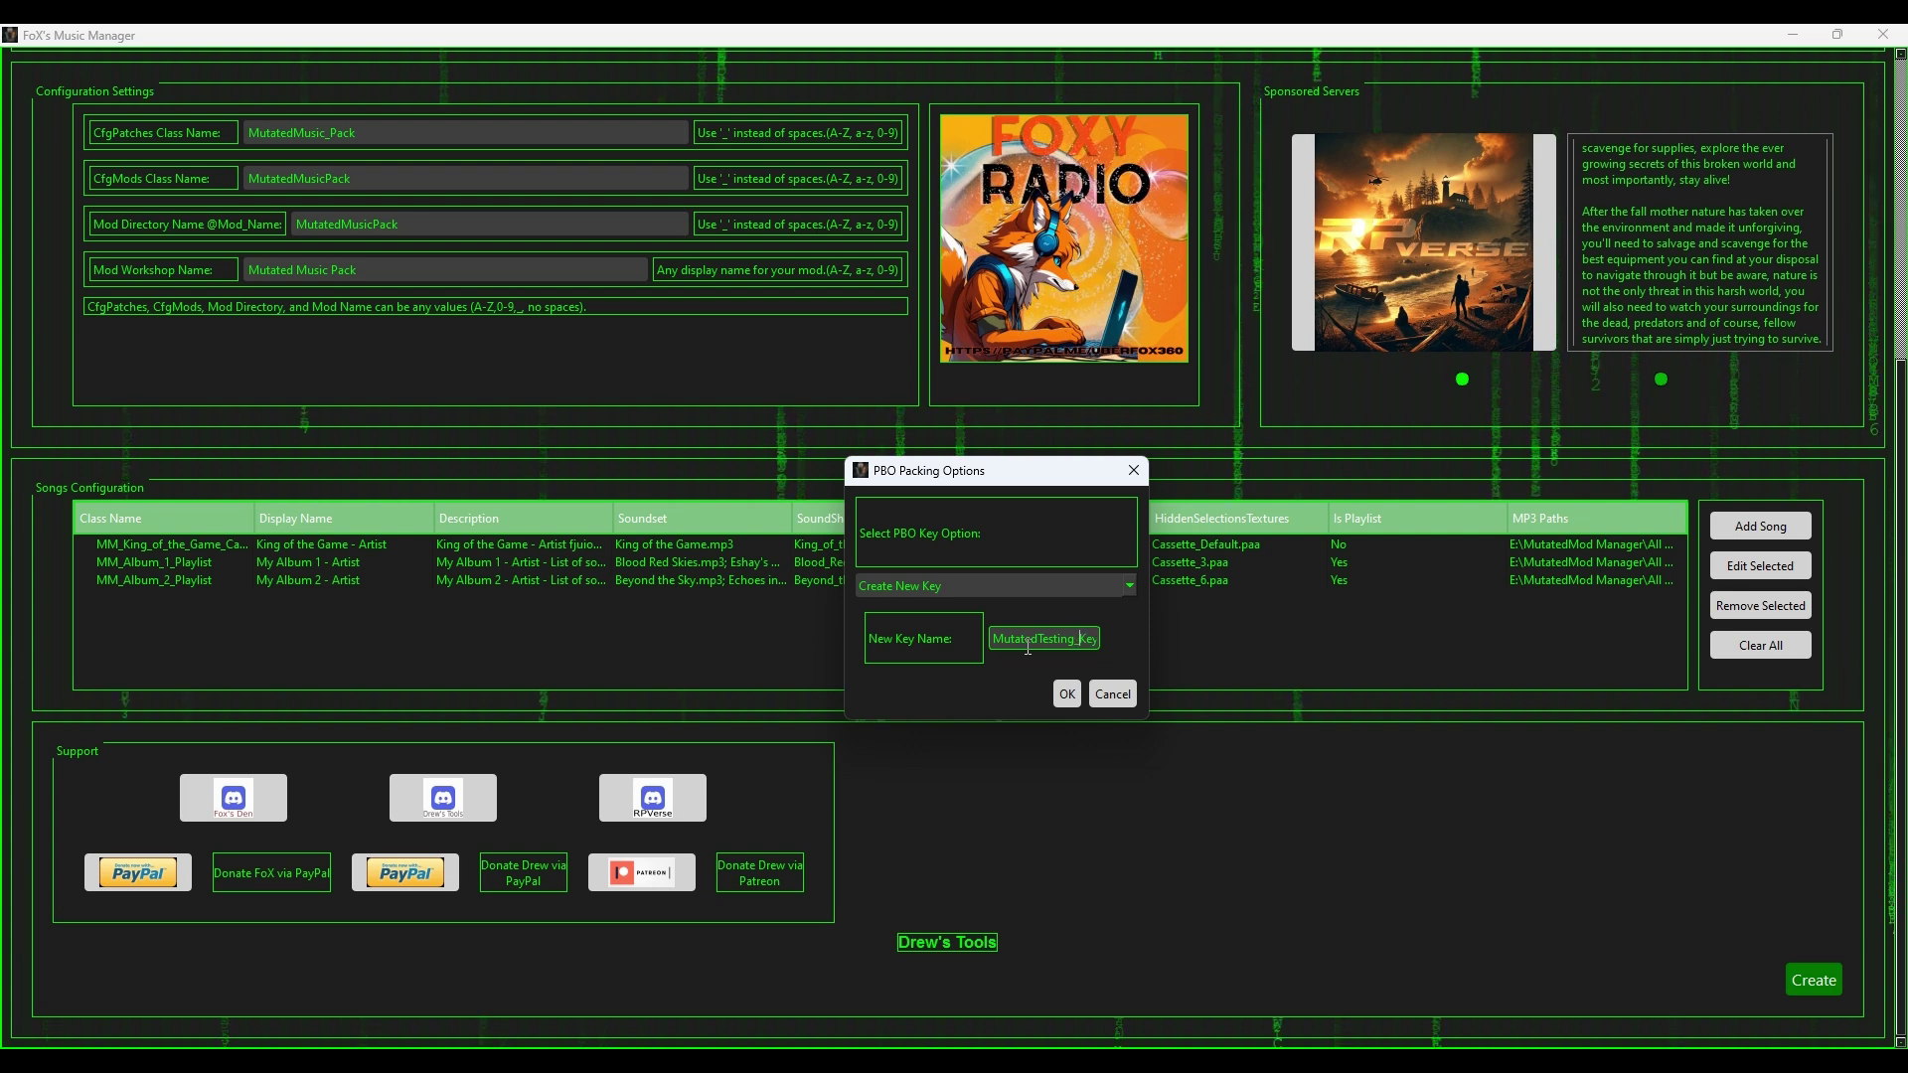
{"action": "type", "text": "_"}
{"action": "left_click", "coordinate": [1067, 693]}
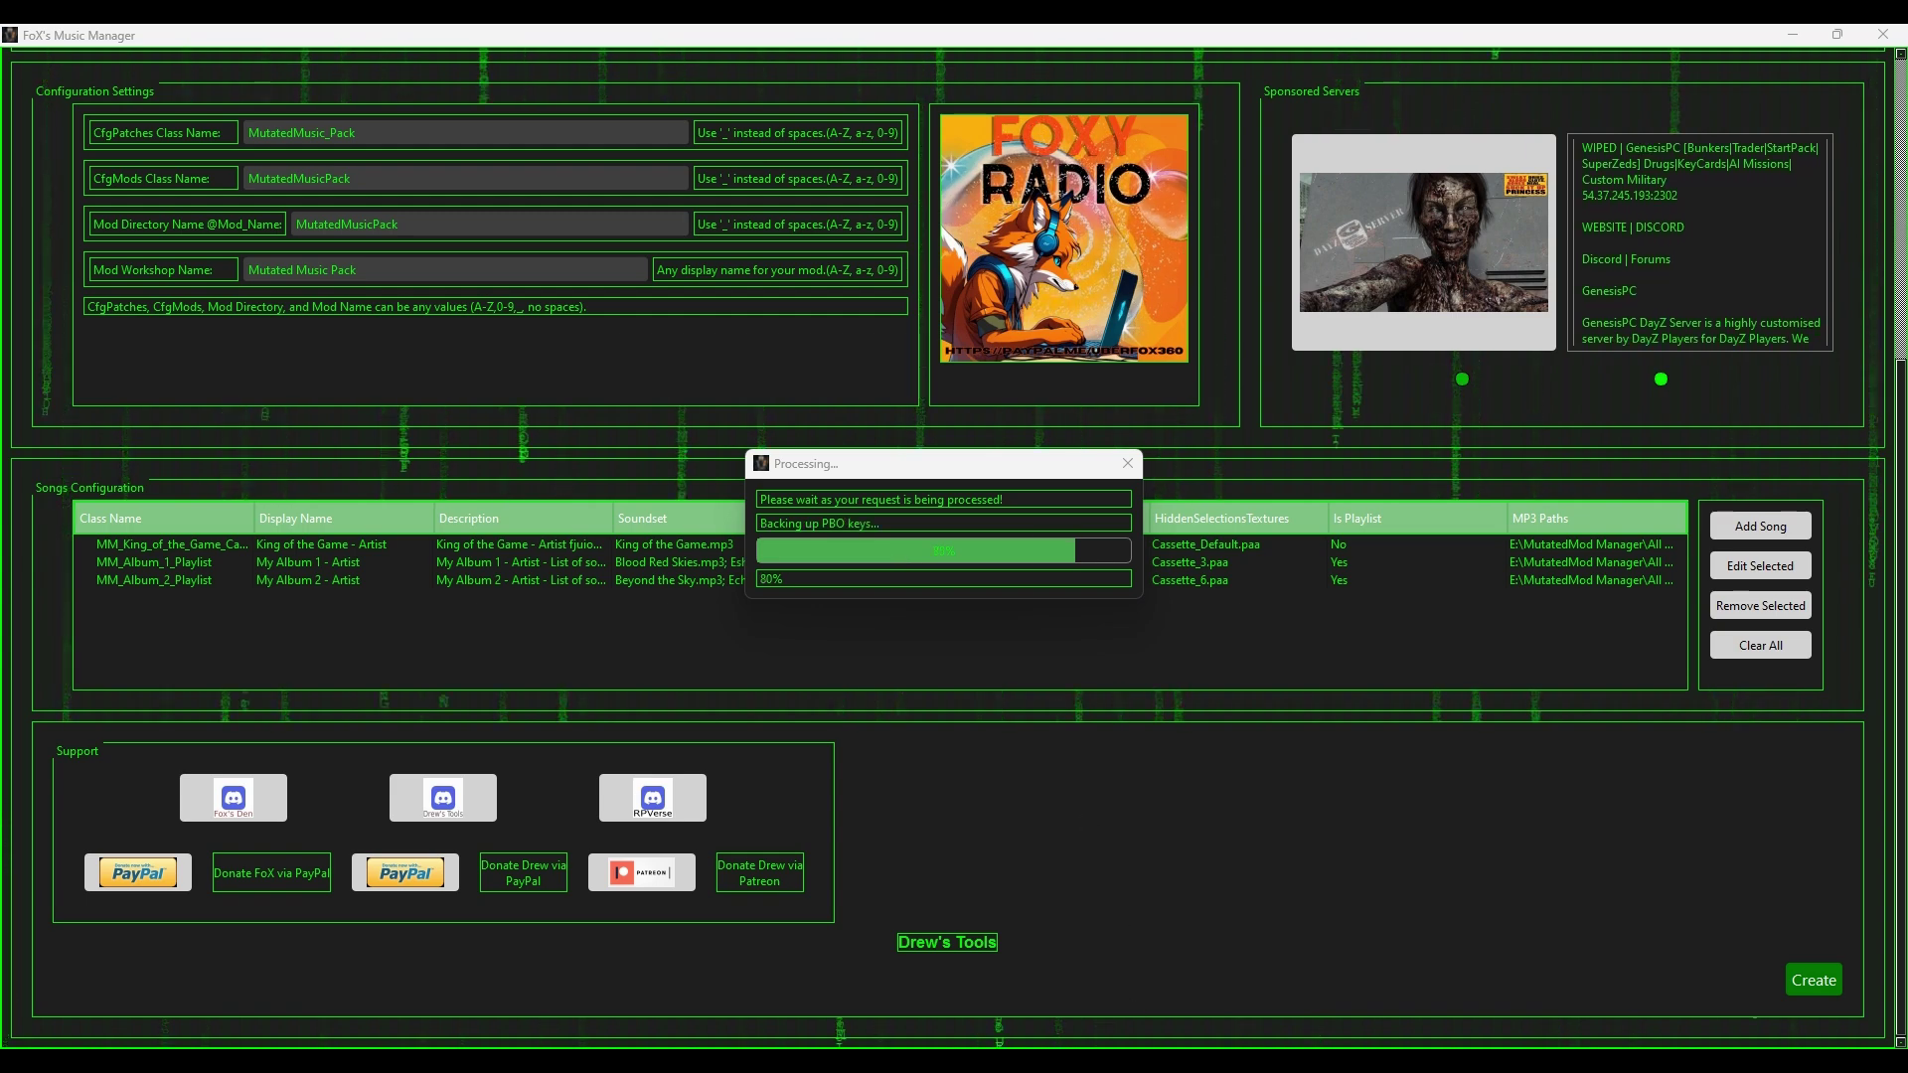
Step: Check the packing console output, minimize it, and dismiss the Success message
{"action": "mouse_move", "coordinate": [1039, 1033]}
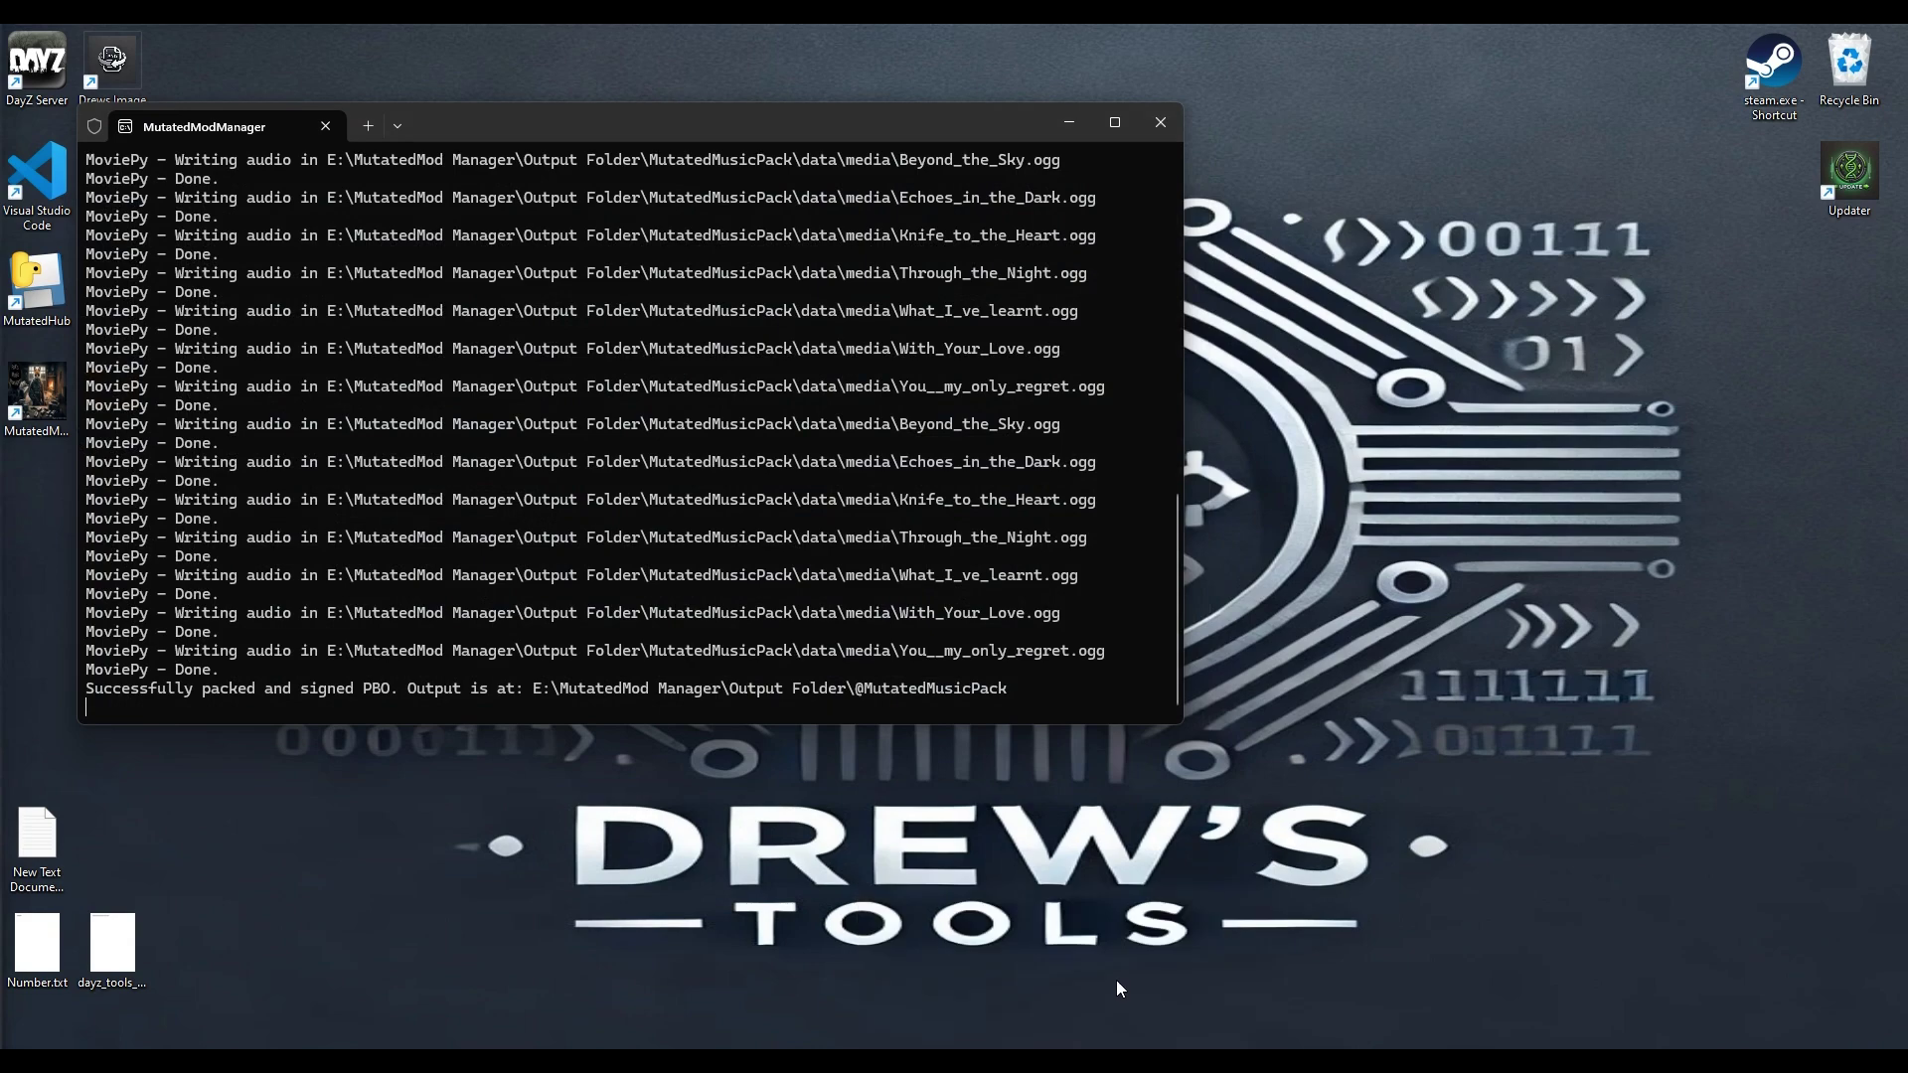
{"action": "left_click", "coordinate": [1116, 979]}
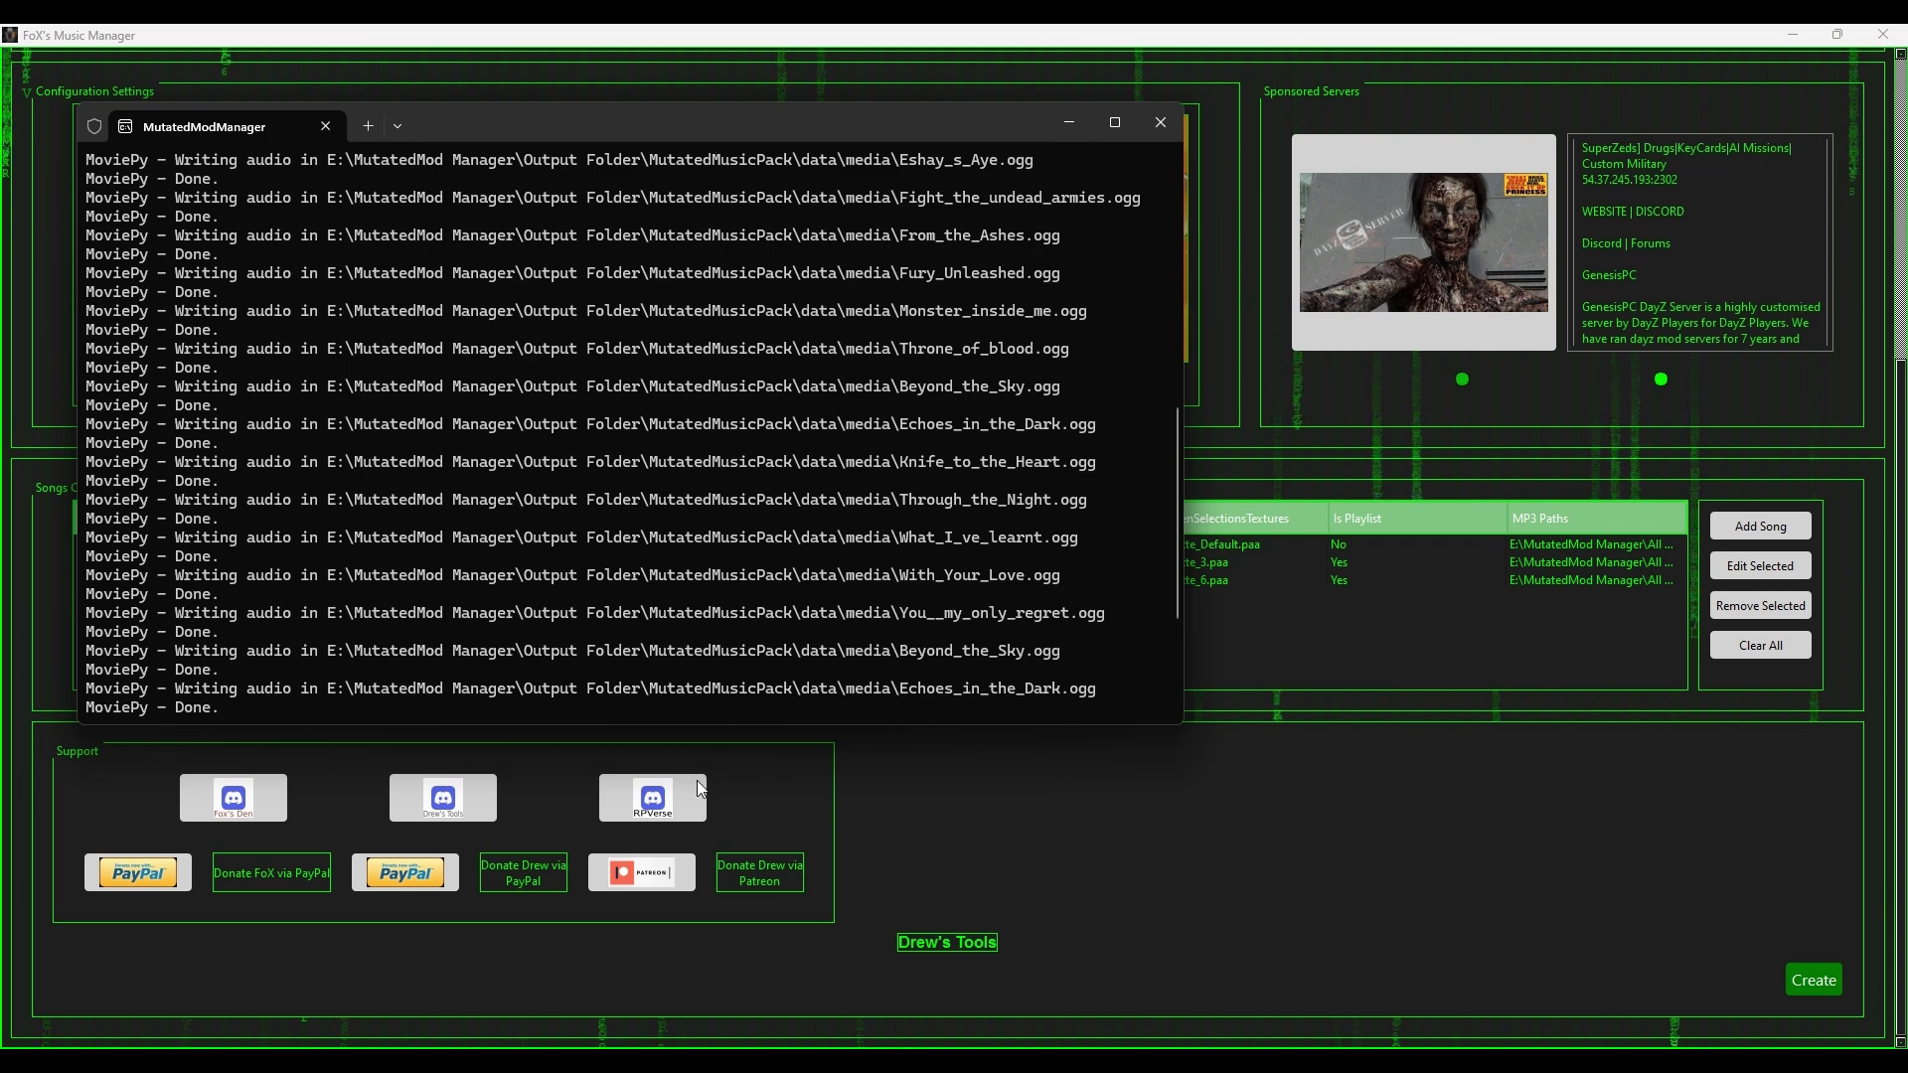
{"action": "left_click", "coordinate": [1066, 122]}
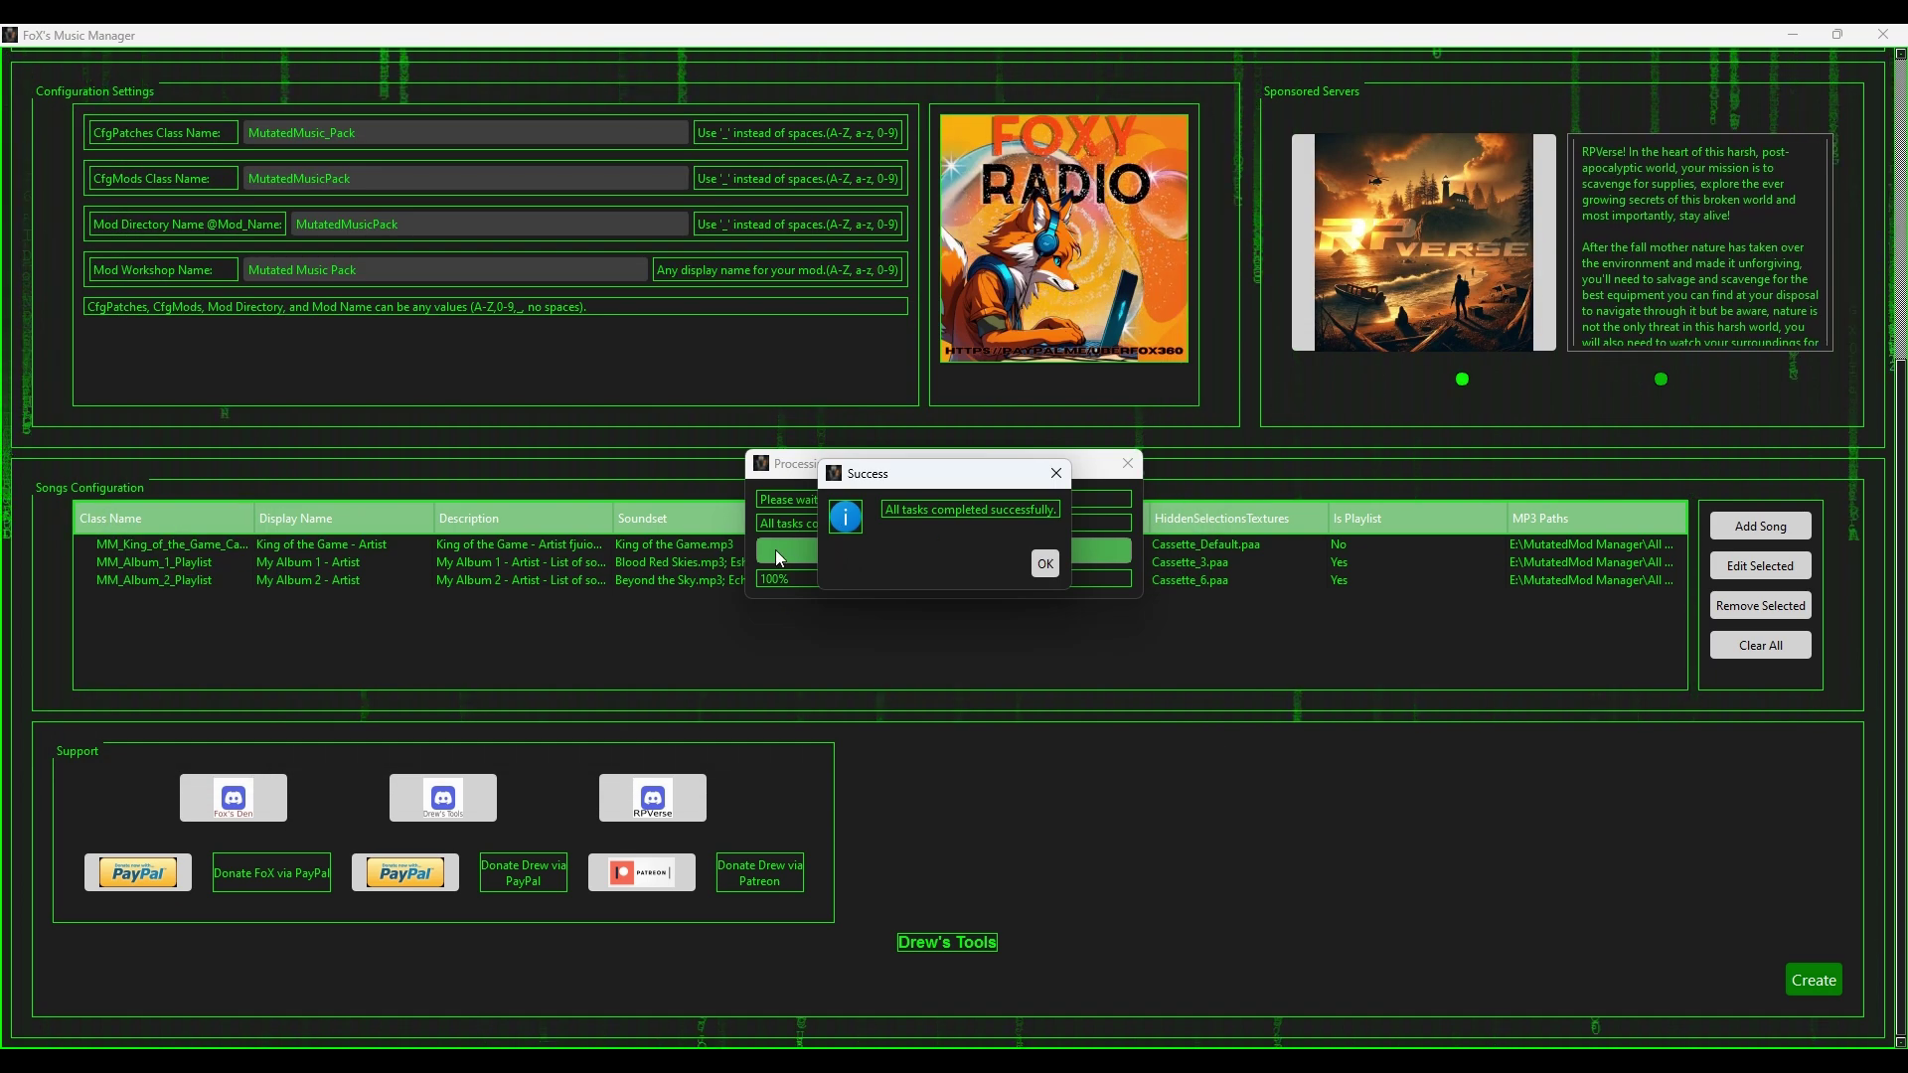
{"action": "left_click", "coordinate": [1045, 563]}
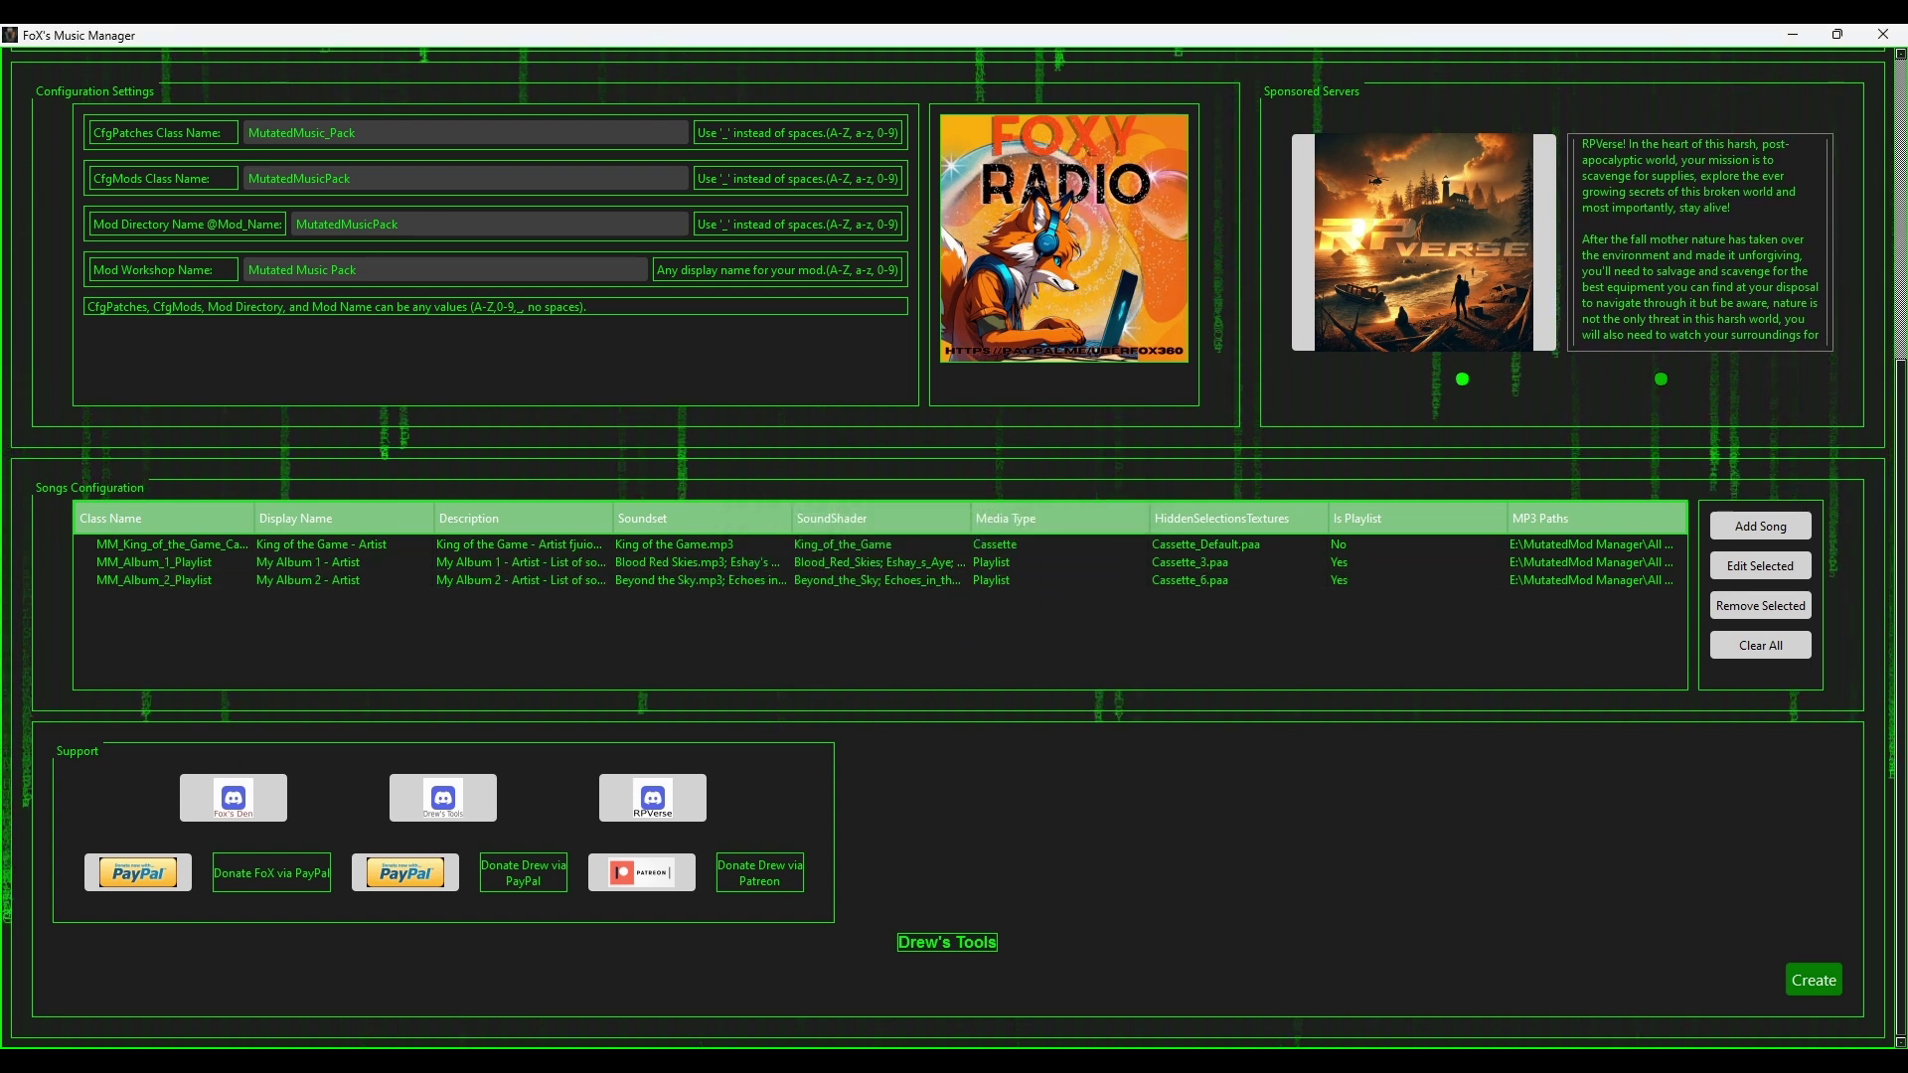
Step: Minimize both manager windows and return to the Youtube folder tab in File Explorer
{"action": "left_click", "coordinate": [1794, 37]}
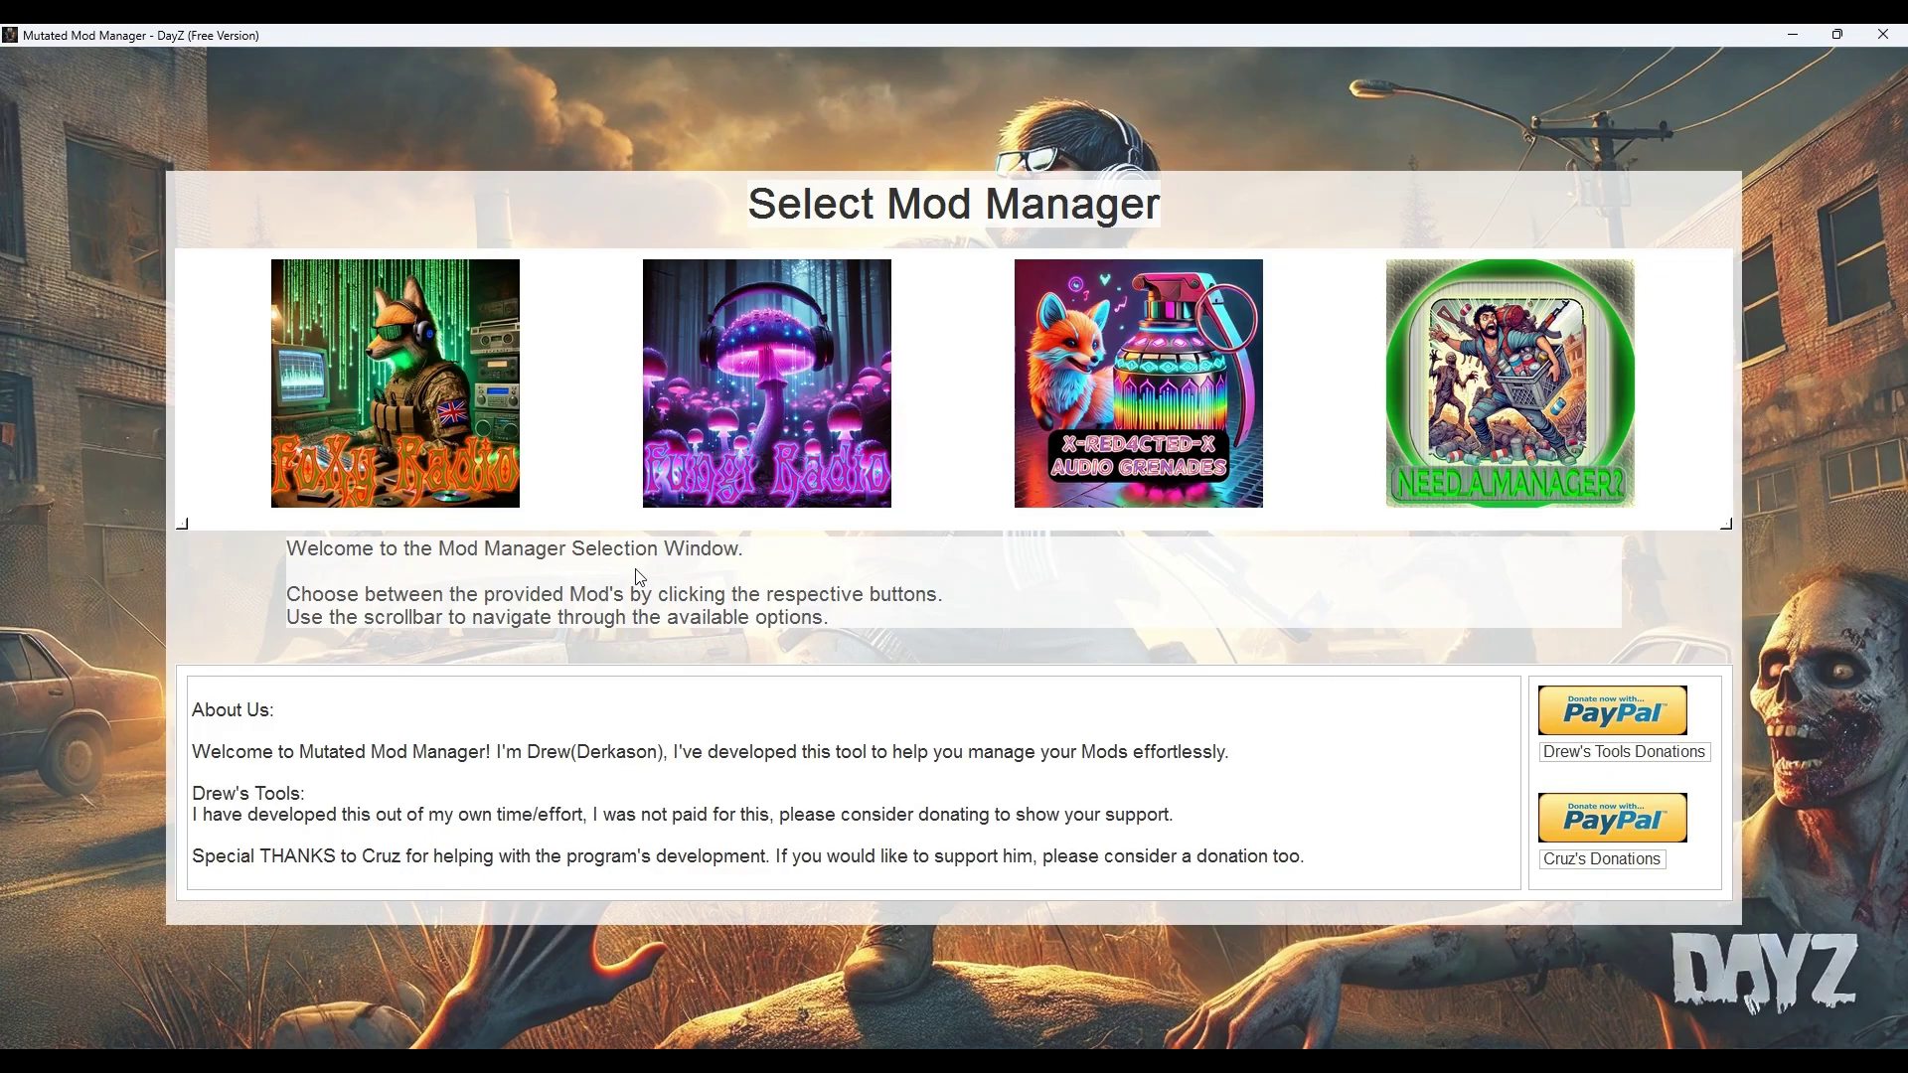
{"action": "left_click", "coordinate": [1795, 38]}
{"action": "key", "text": "alt+Tab"}
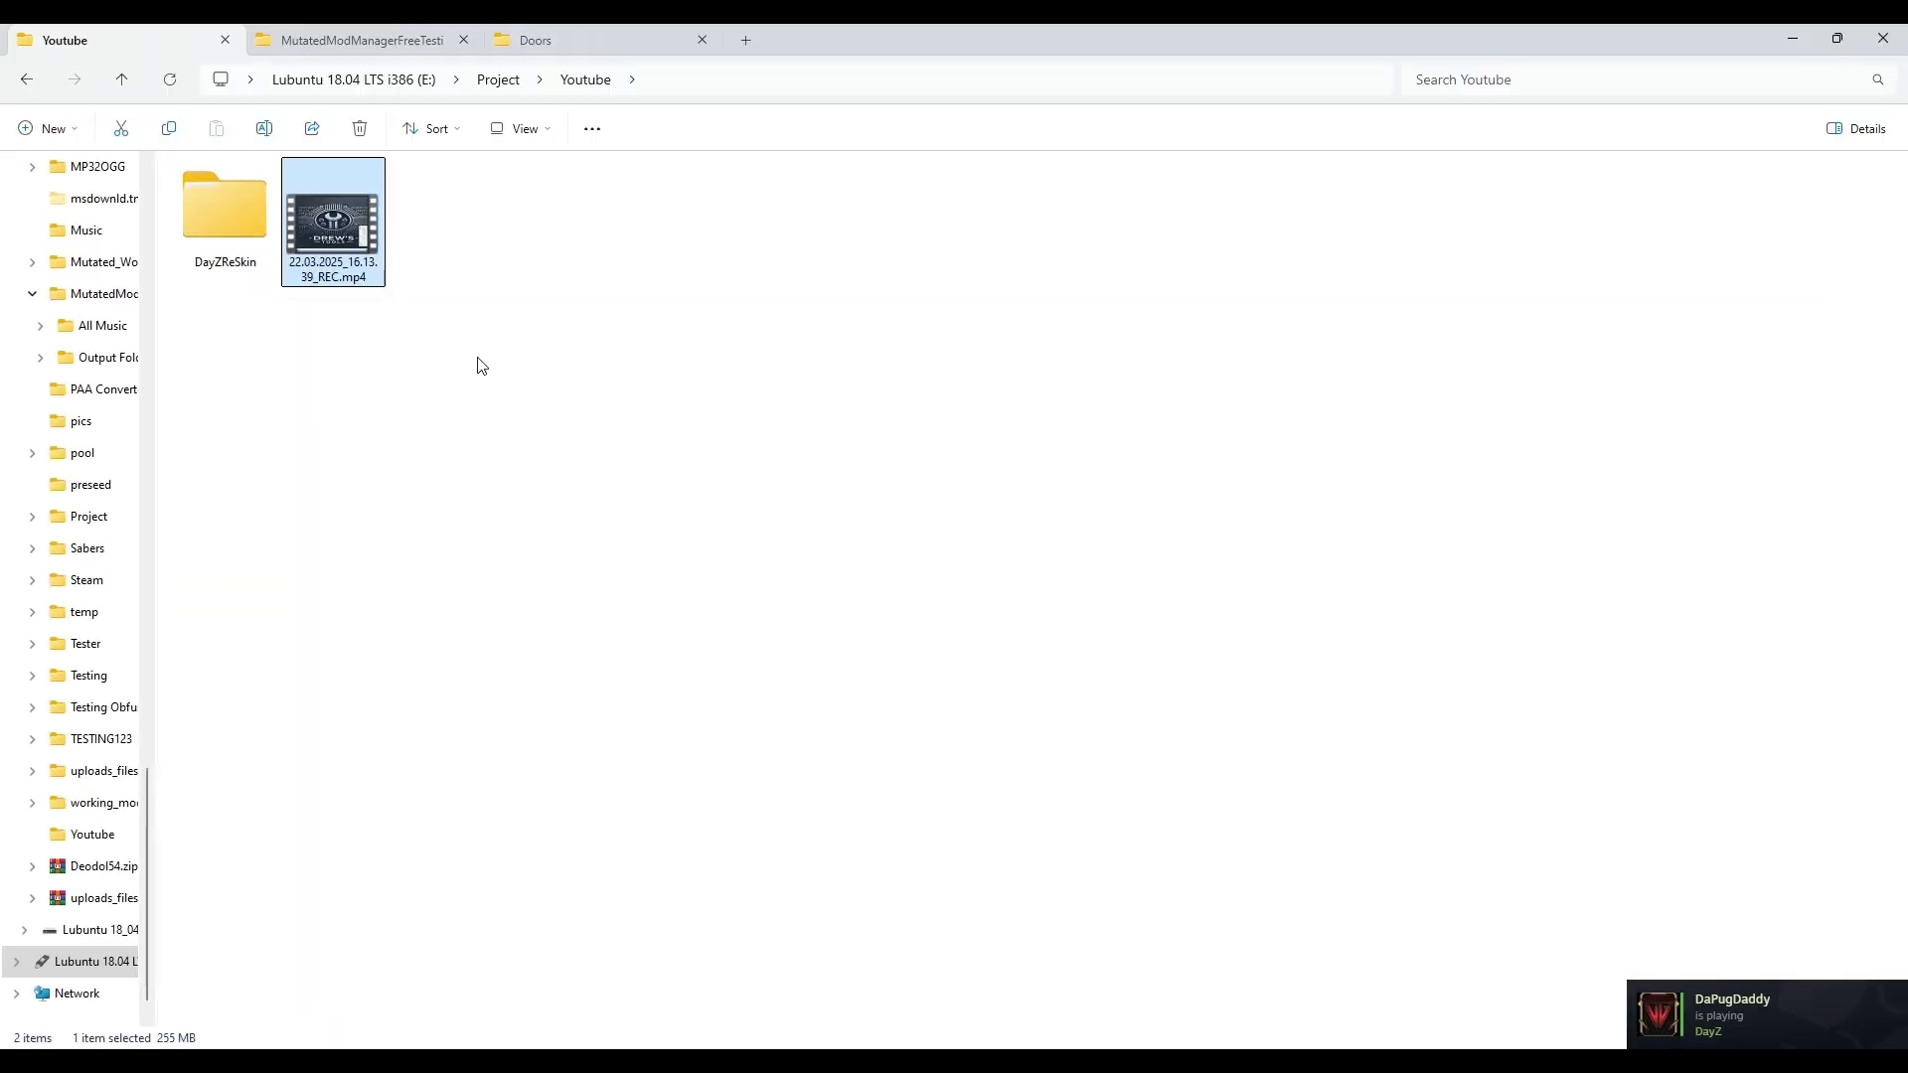
{"action": "left_click", "coordinate": [427, 50]}
{"action": "left_click", "coordinate": [163, 38]}
Step: Open the MutatedMod Manager folder through its shortcut on the Desktop
{"action": "scroll", "coordinate": [69, 255], "scroll_direction": "up", "scroll_amount": 10}
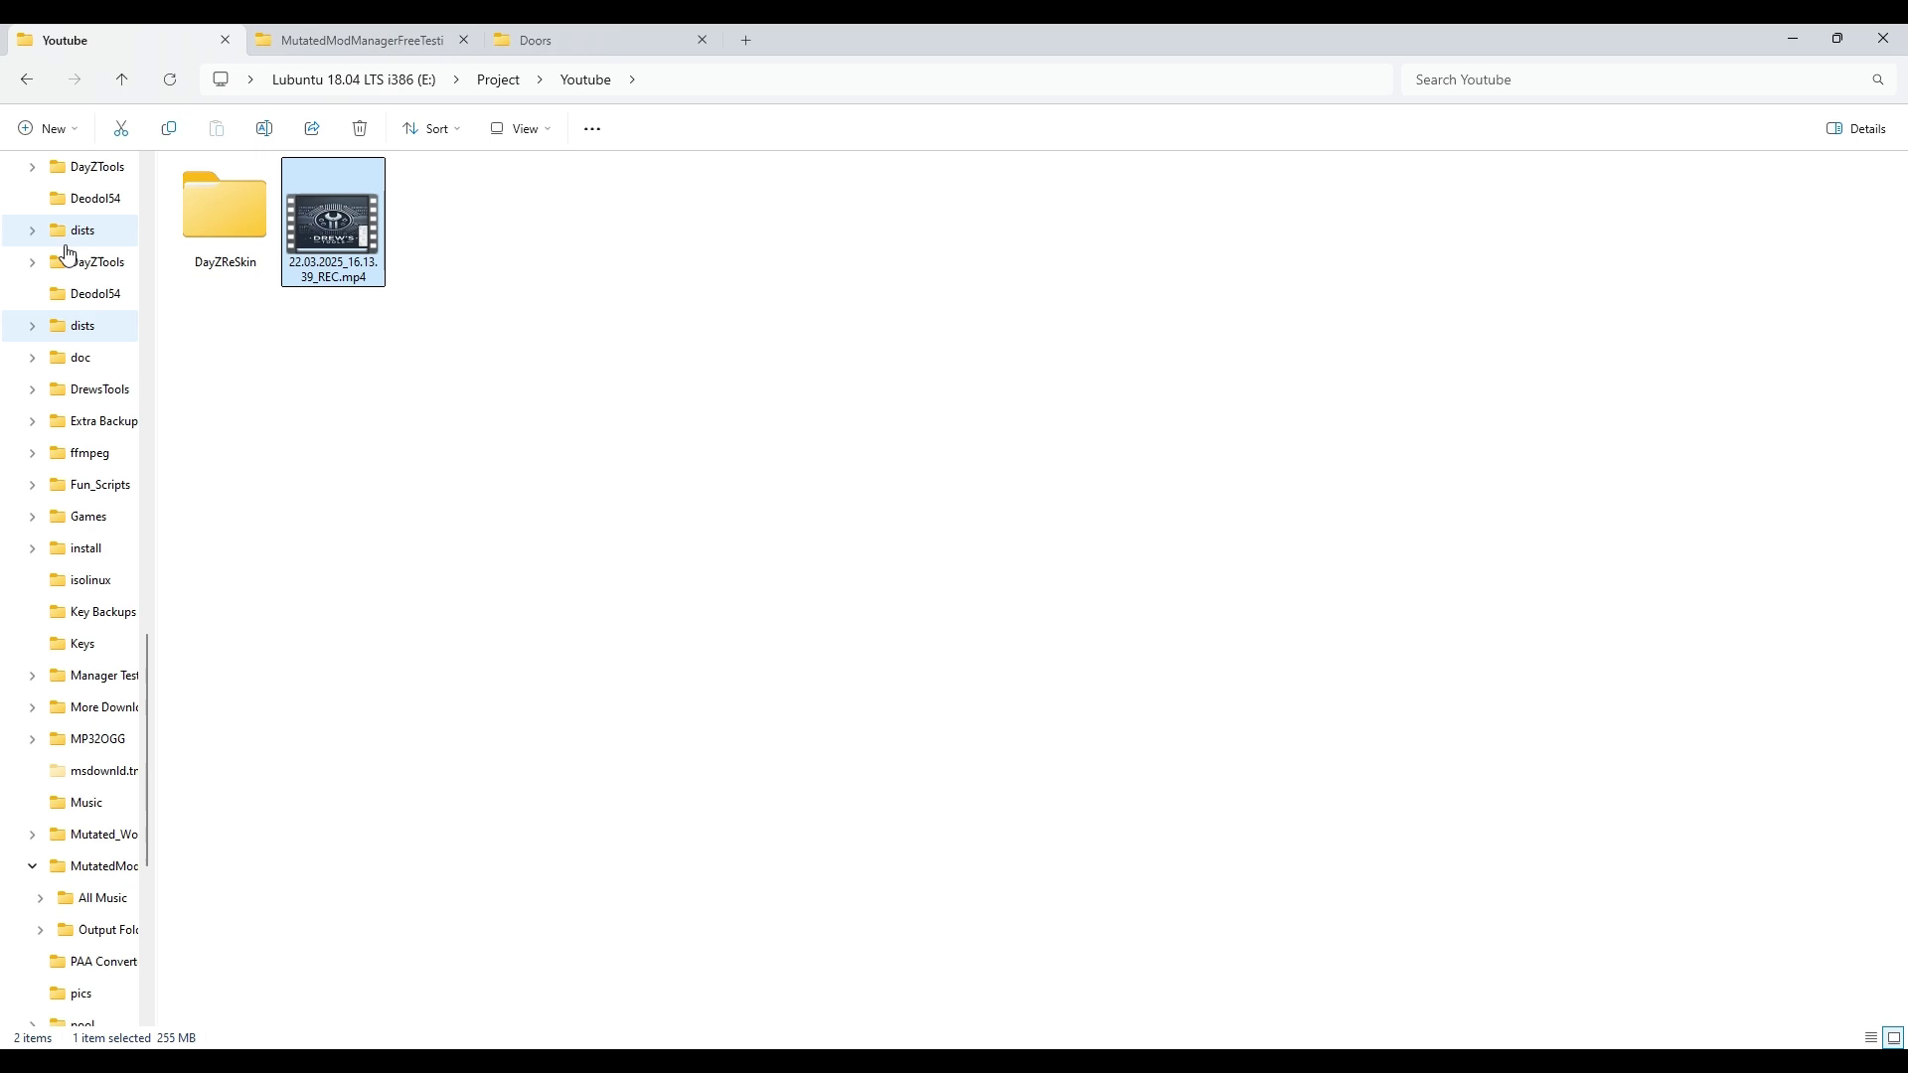
{"action": "scroll", "coordinate": [39, 656], "scroll_direction": "down", "scroll_amount": 3}
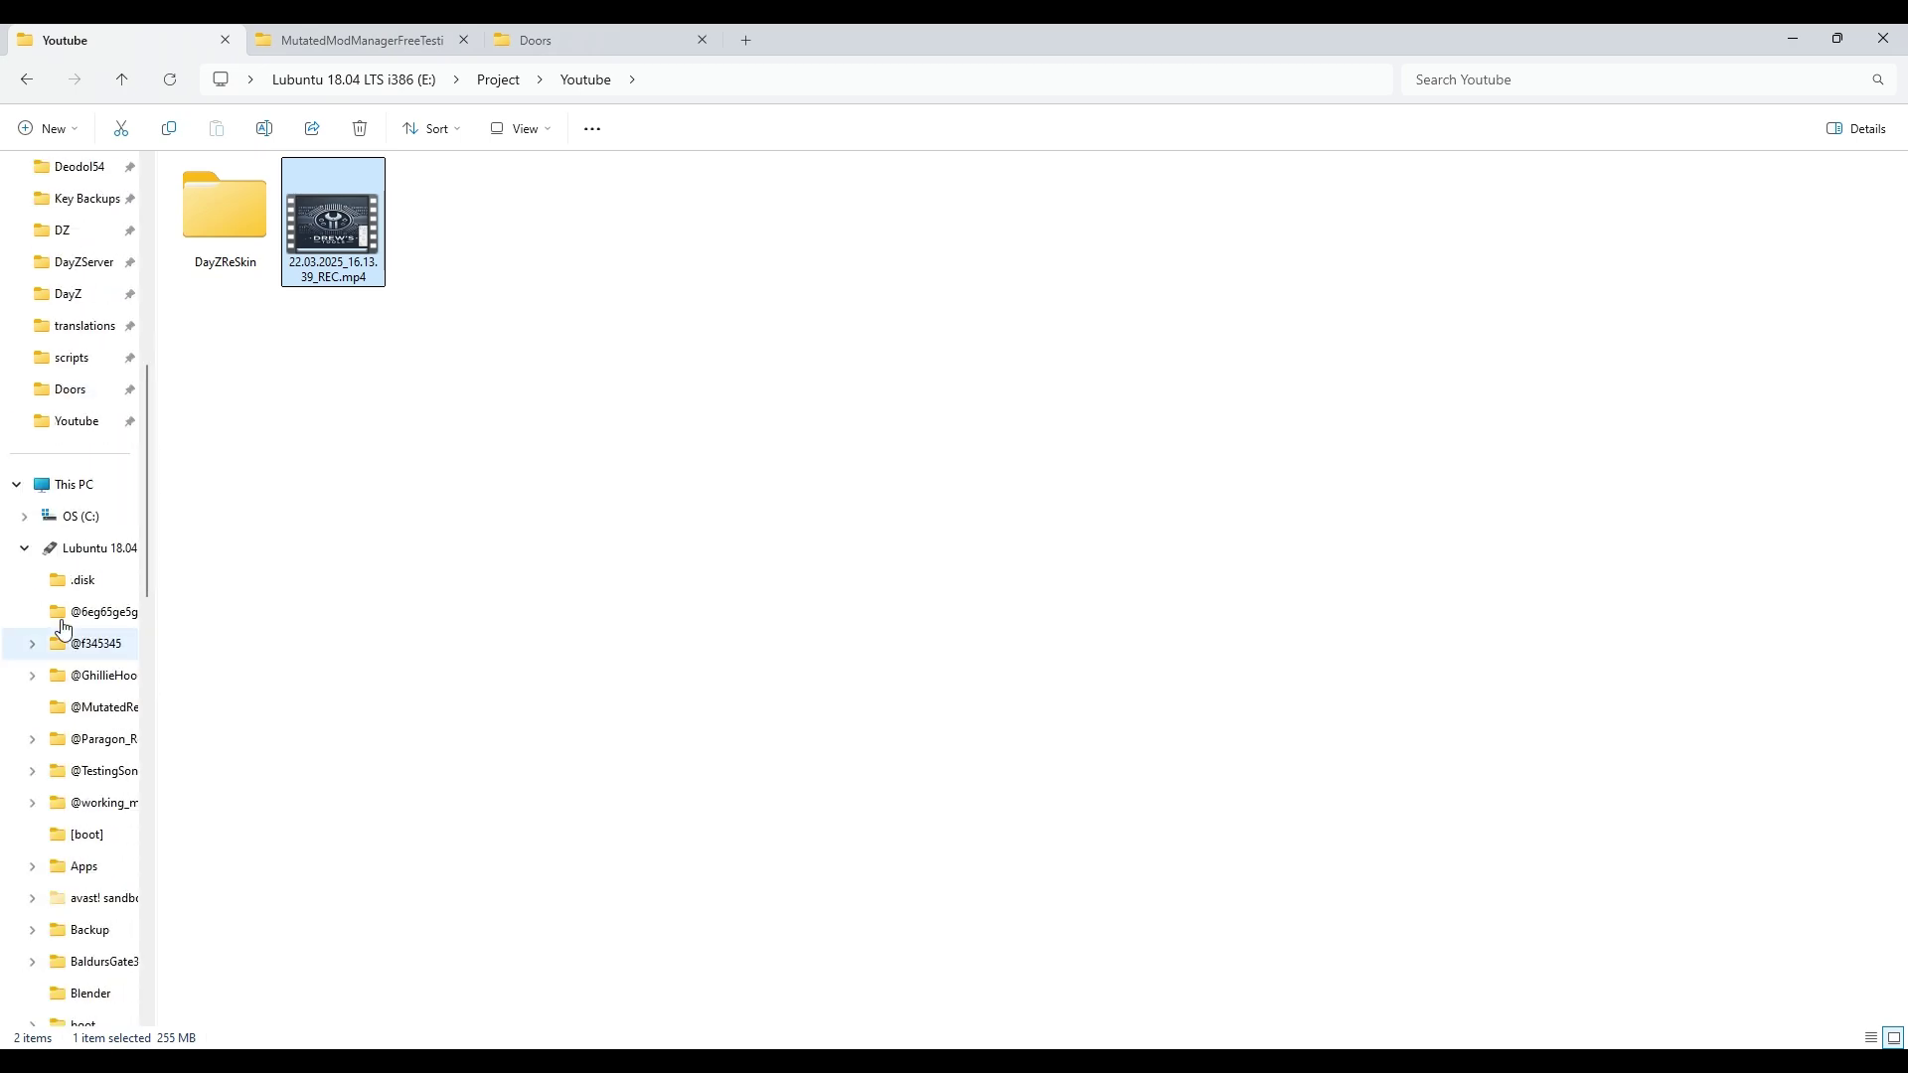
{"action": "scroll", "coordinate": [69, 460], "scroll_direction": "up", "scroll_amount": 6}
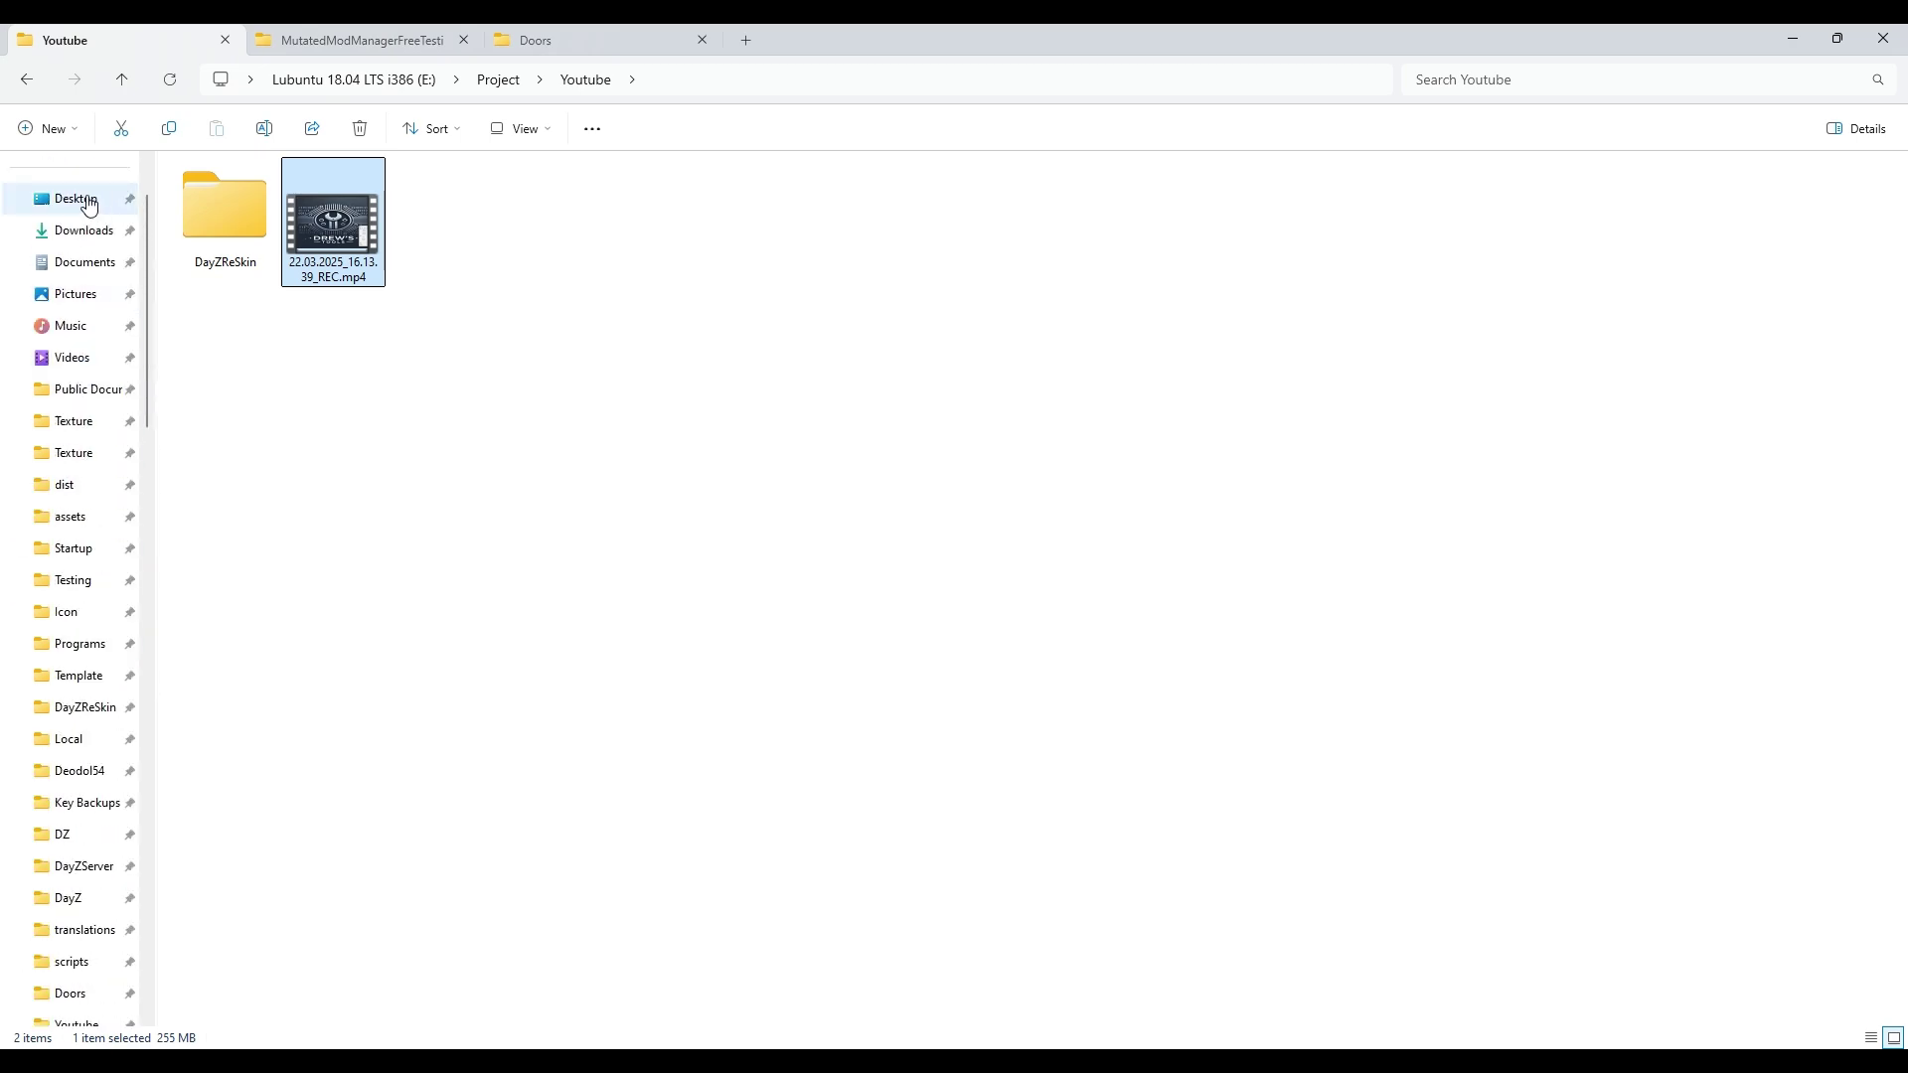
{"action": "left_click", "coordinate": [72, 198]}
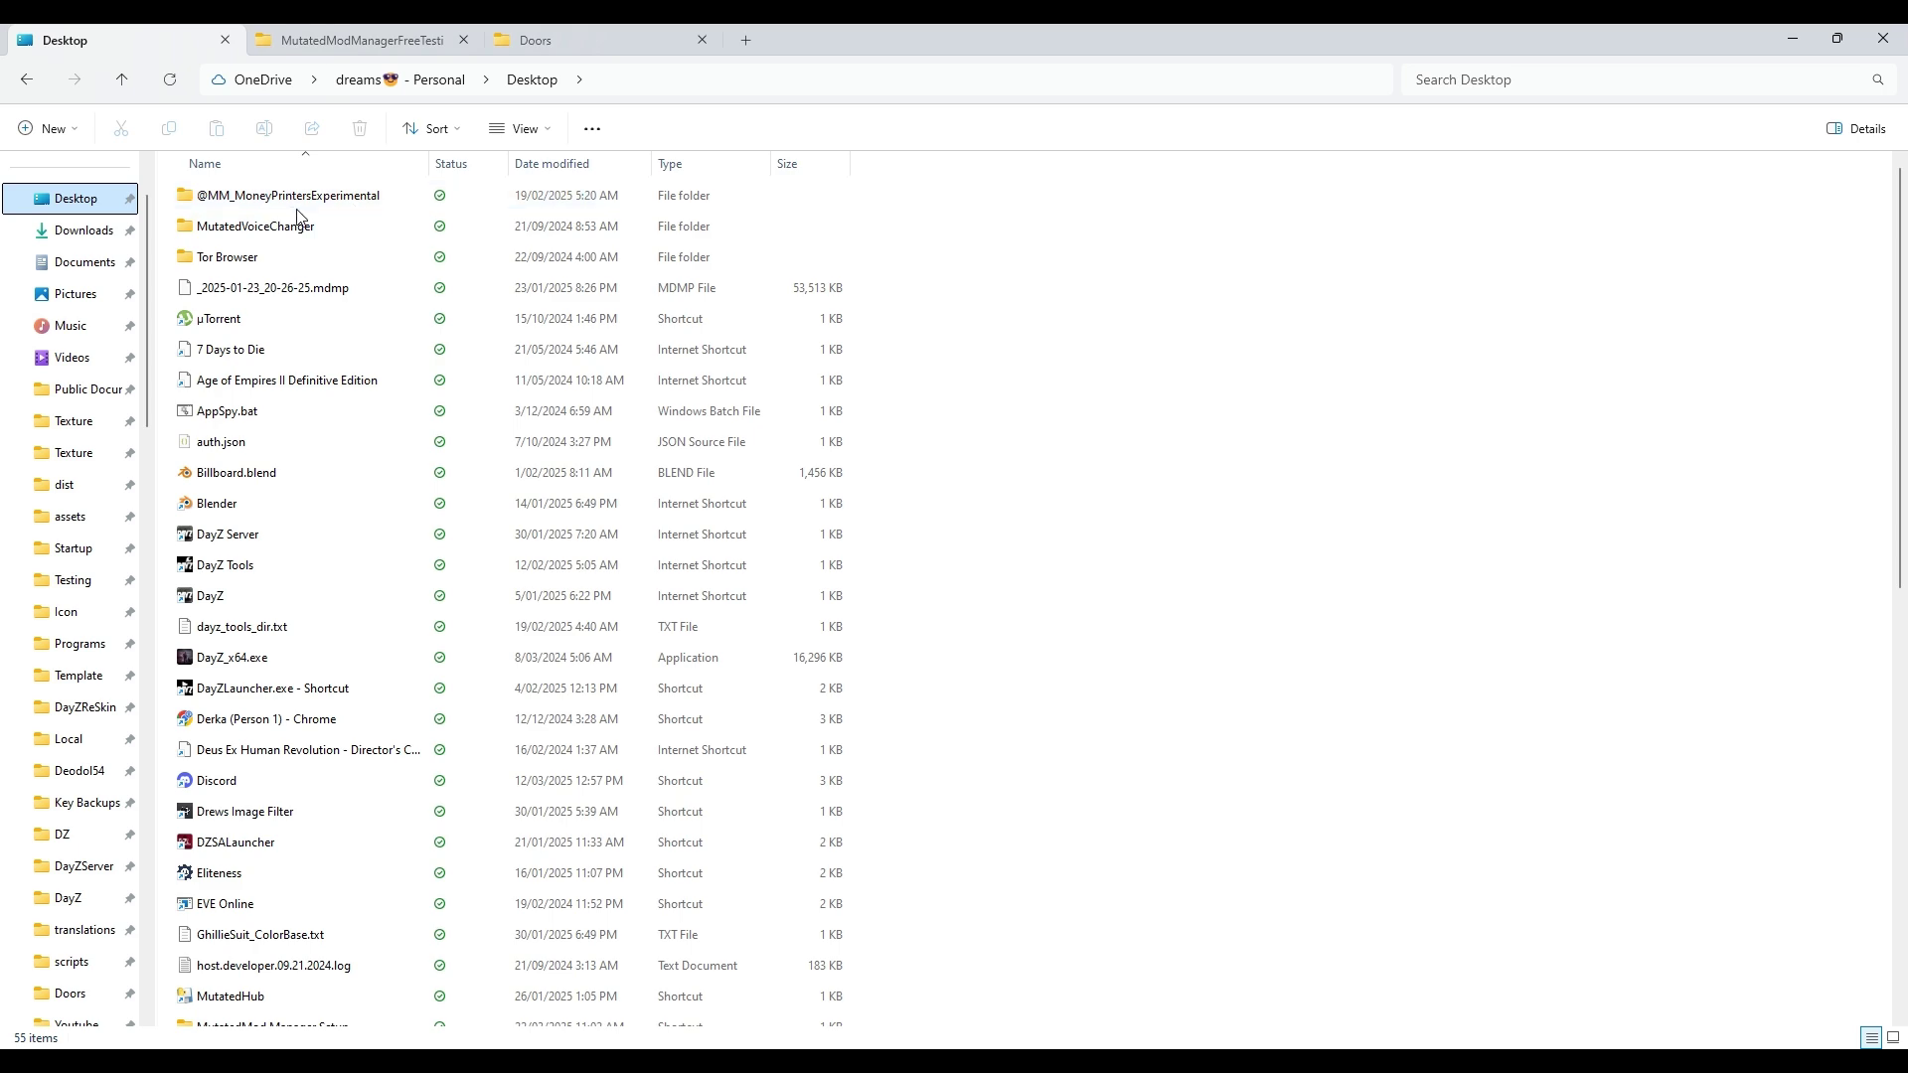
{"action": "scroll", "coordinate": [268, 259], "scroll_direction": "down", "scroll_amount": 9}
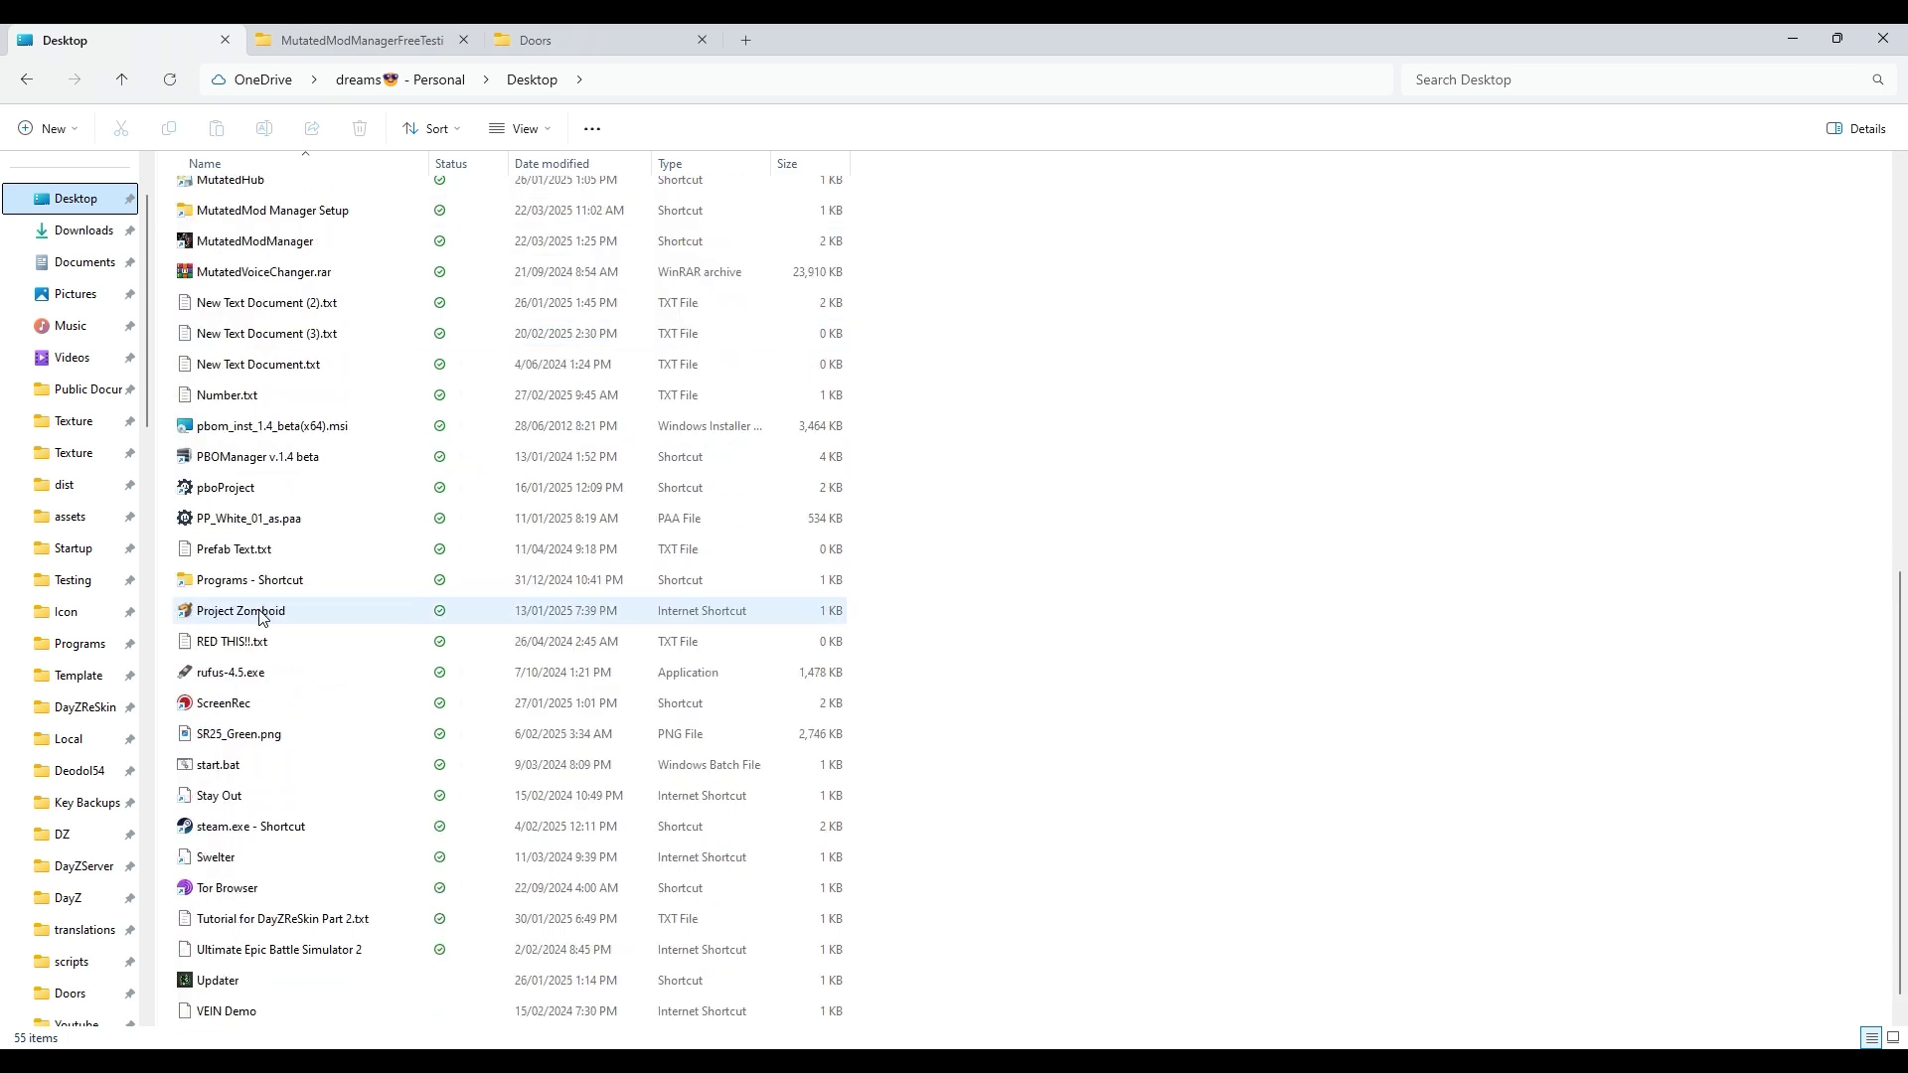
{"action": "scroll", "coordinate": [269, 556], "scroll_direction": "up", "scroll_amount": 4}
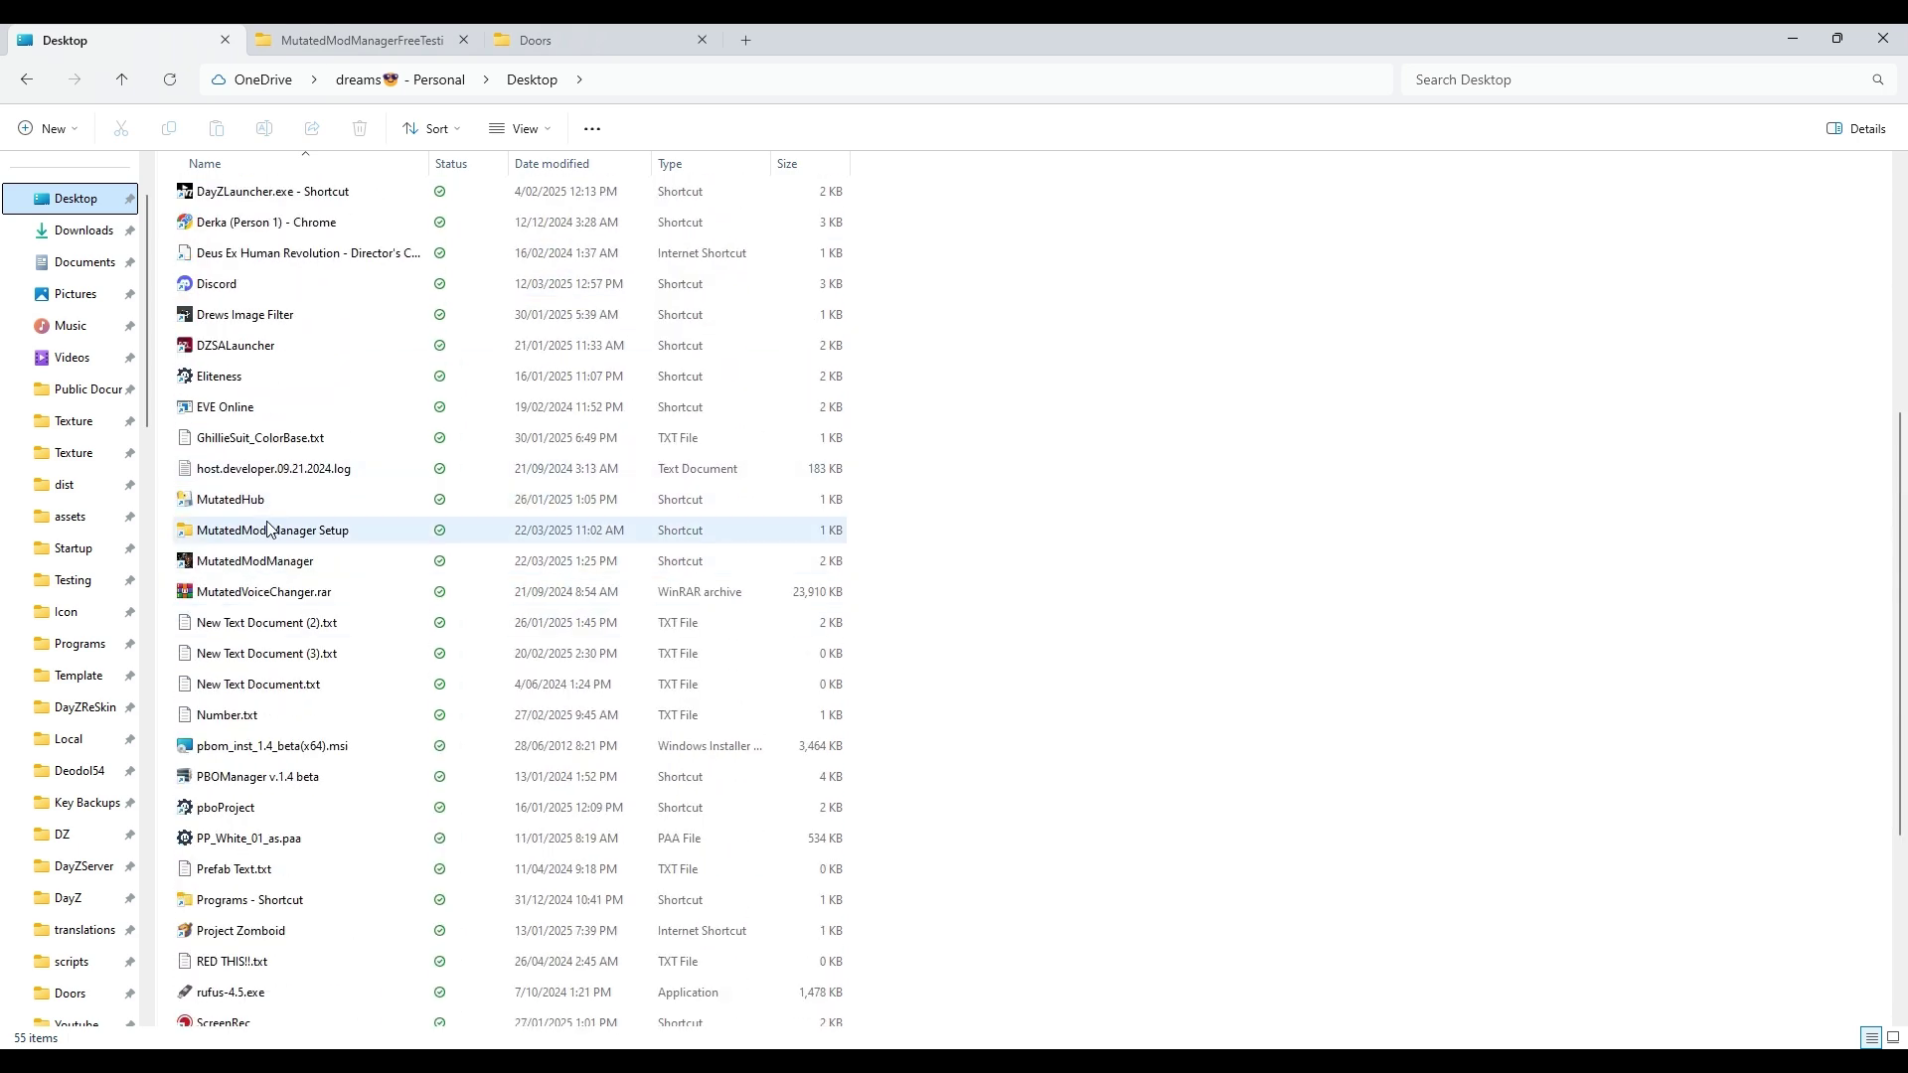
{"action": "double_click", "coordinate": [270, 530]}
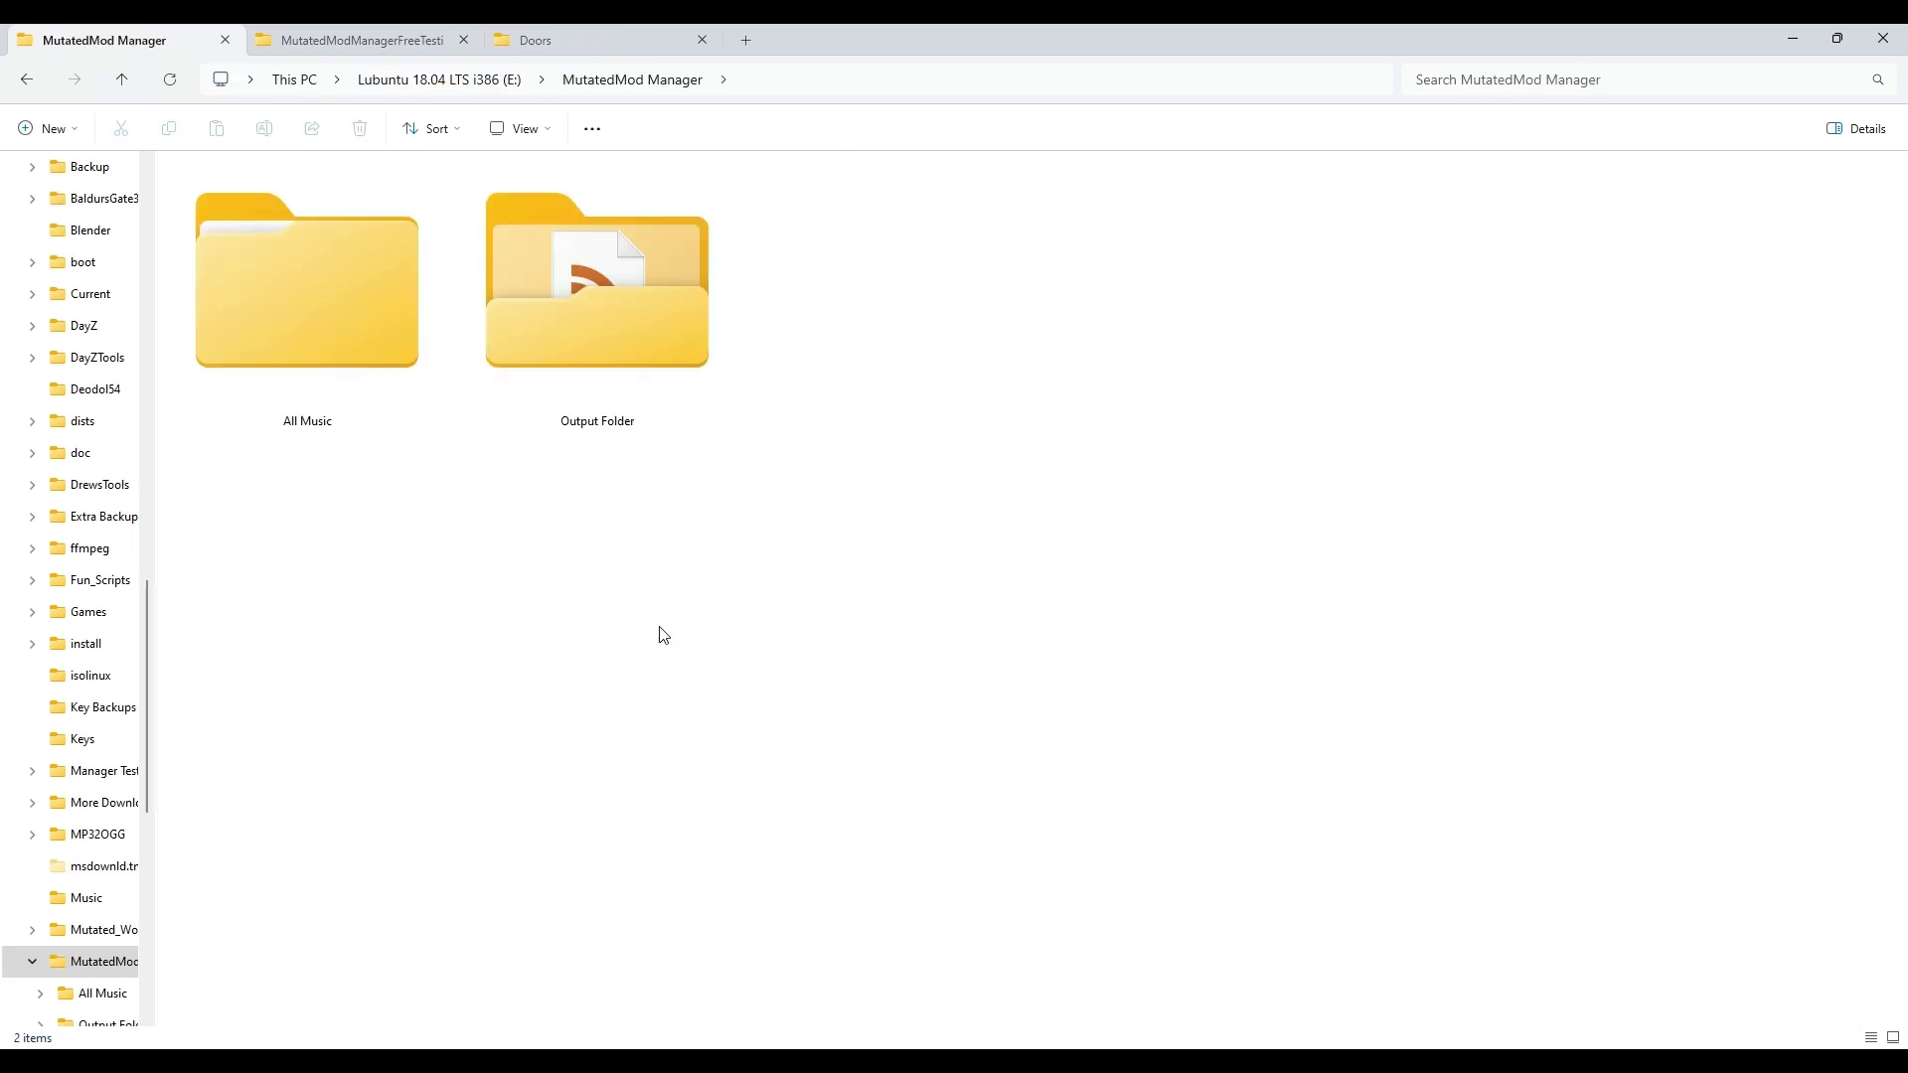
Step: Open Output Folder, review types.xml in VS Code, then close it and minimize the editor
{"action": "double_click", "coordinate": [647, 336]}
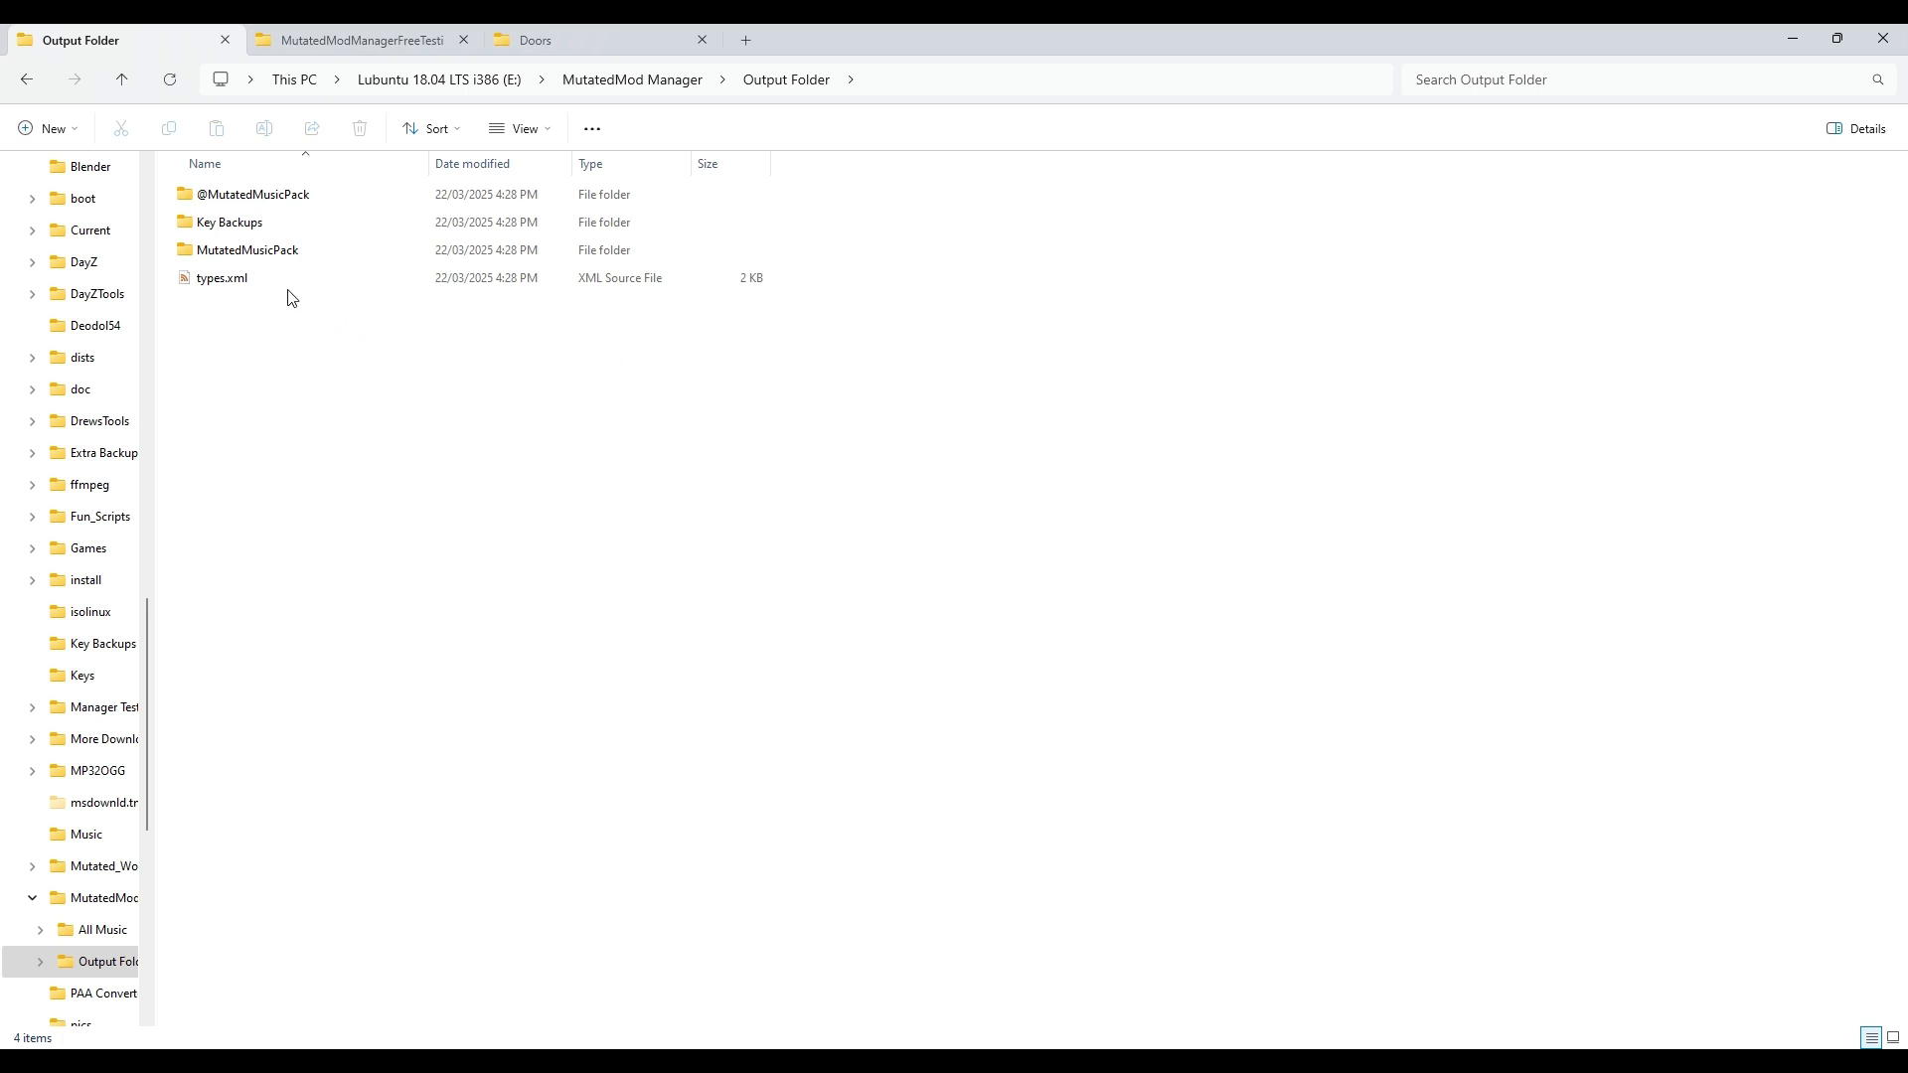
{"action": "double_click", "coordinate": [253, 283]}
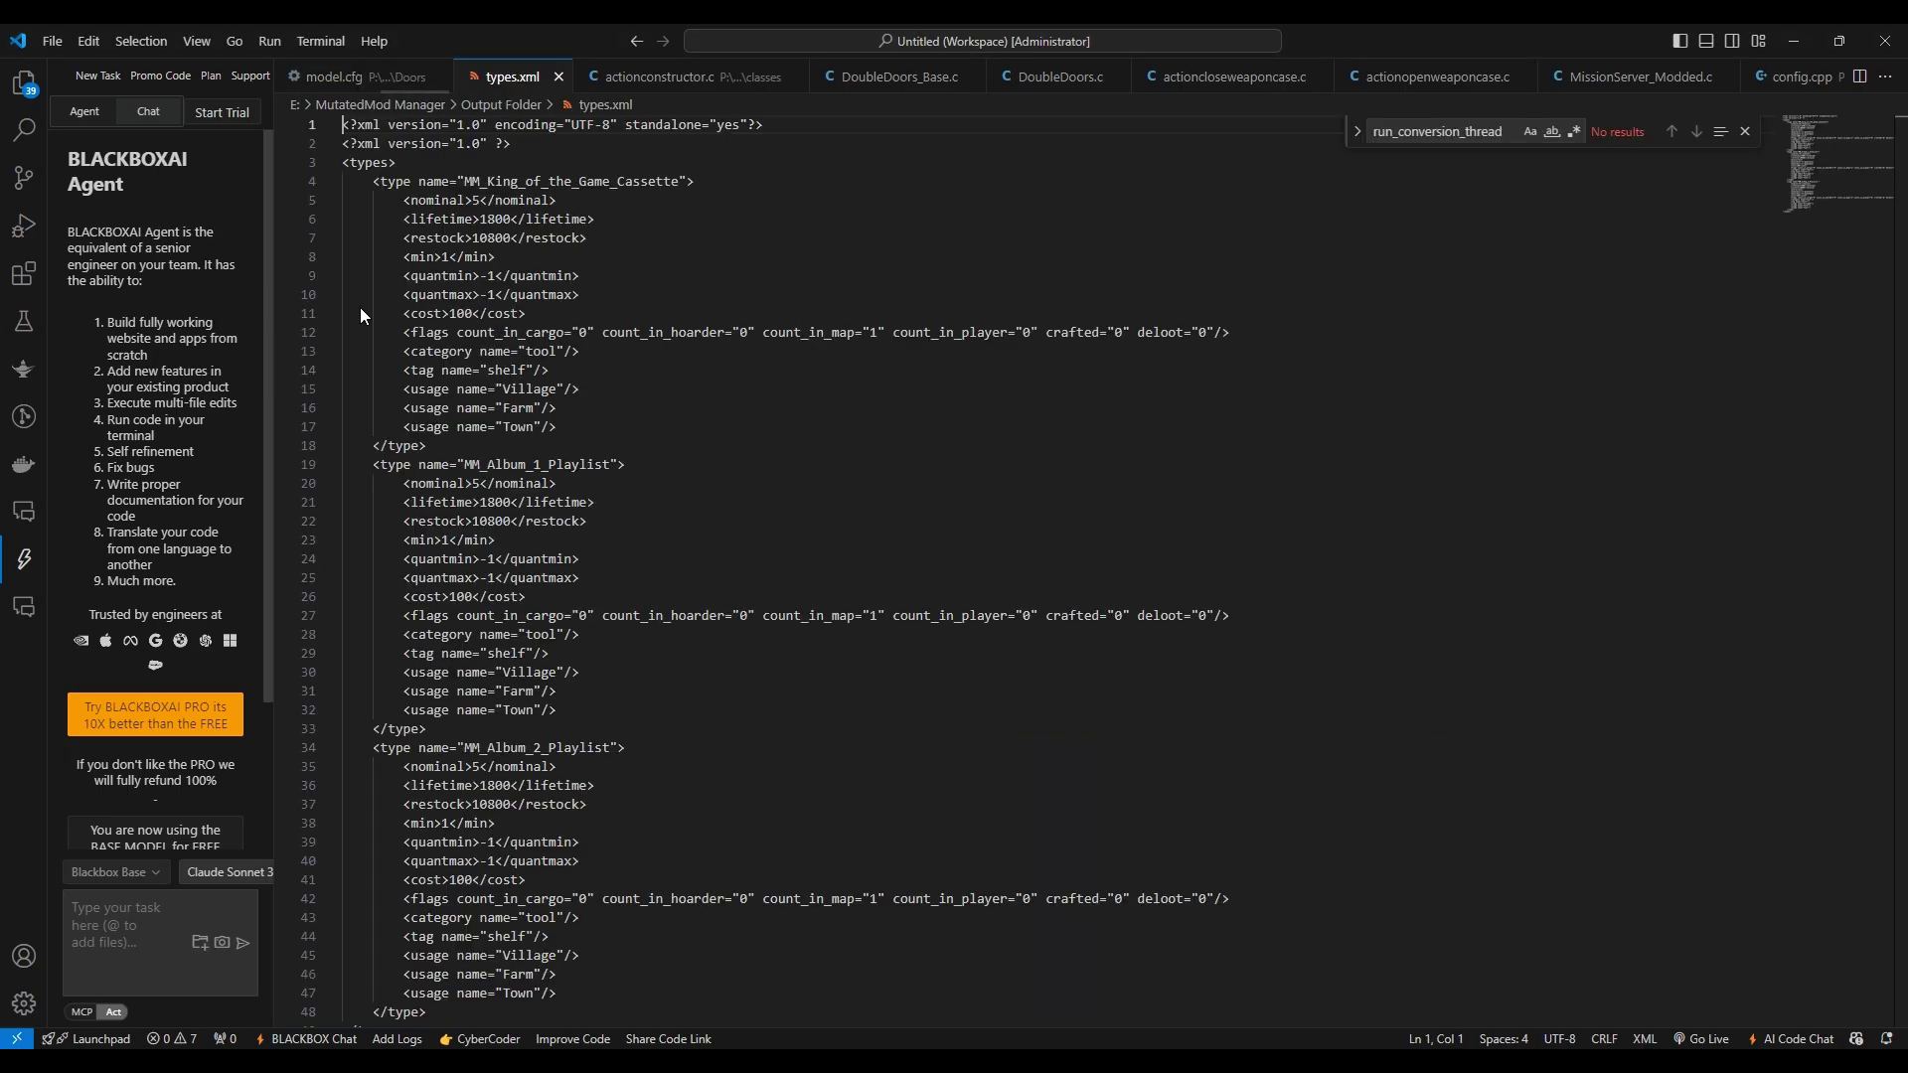
{"action": "scroll", "coordinate": [360, 307], "scroll_direction": "down", "scroll_amount": 5}
{"action": "scroll", "coordinate": [557, 298], "scroll_direction": "up", "scroll_amount": 5}
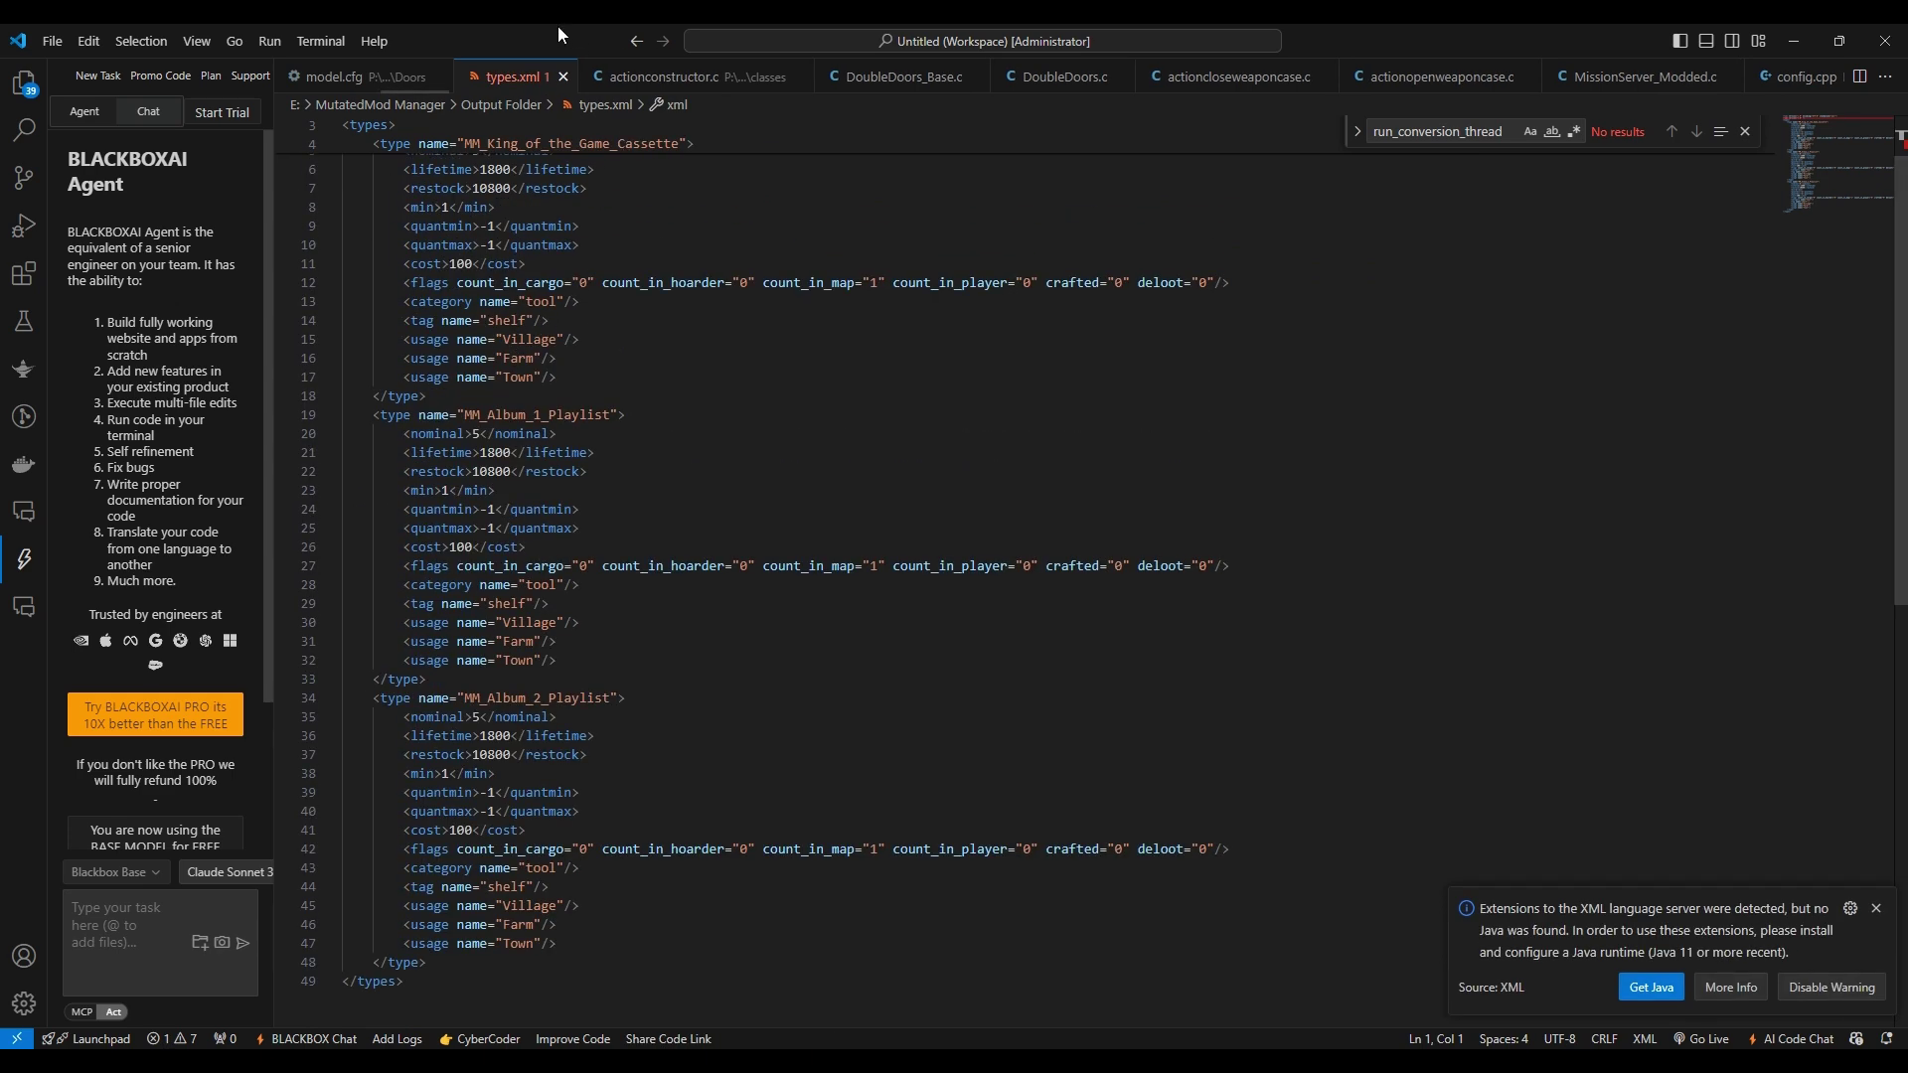
{"action": "left_click", "coordinate": [562, 76]}
{"action": "left_click", "coordinate": [1794, 41]}
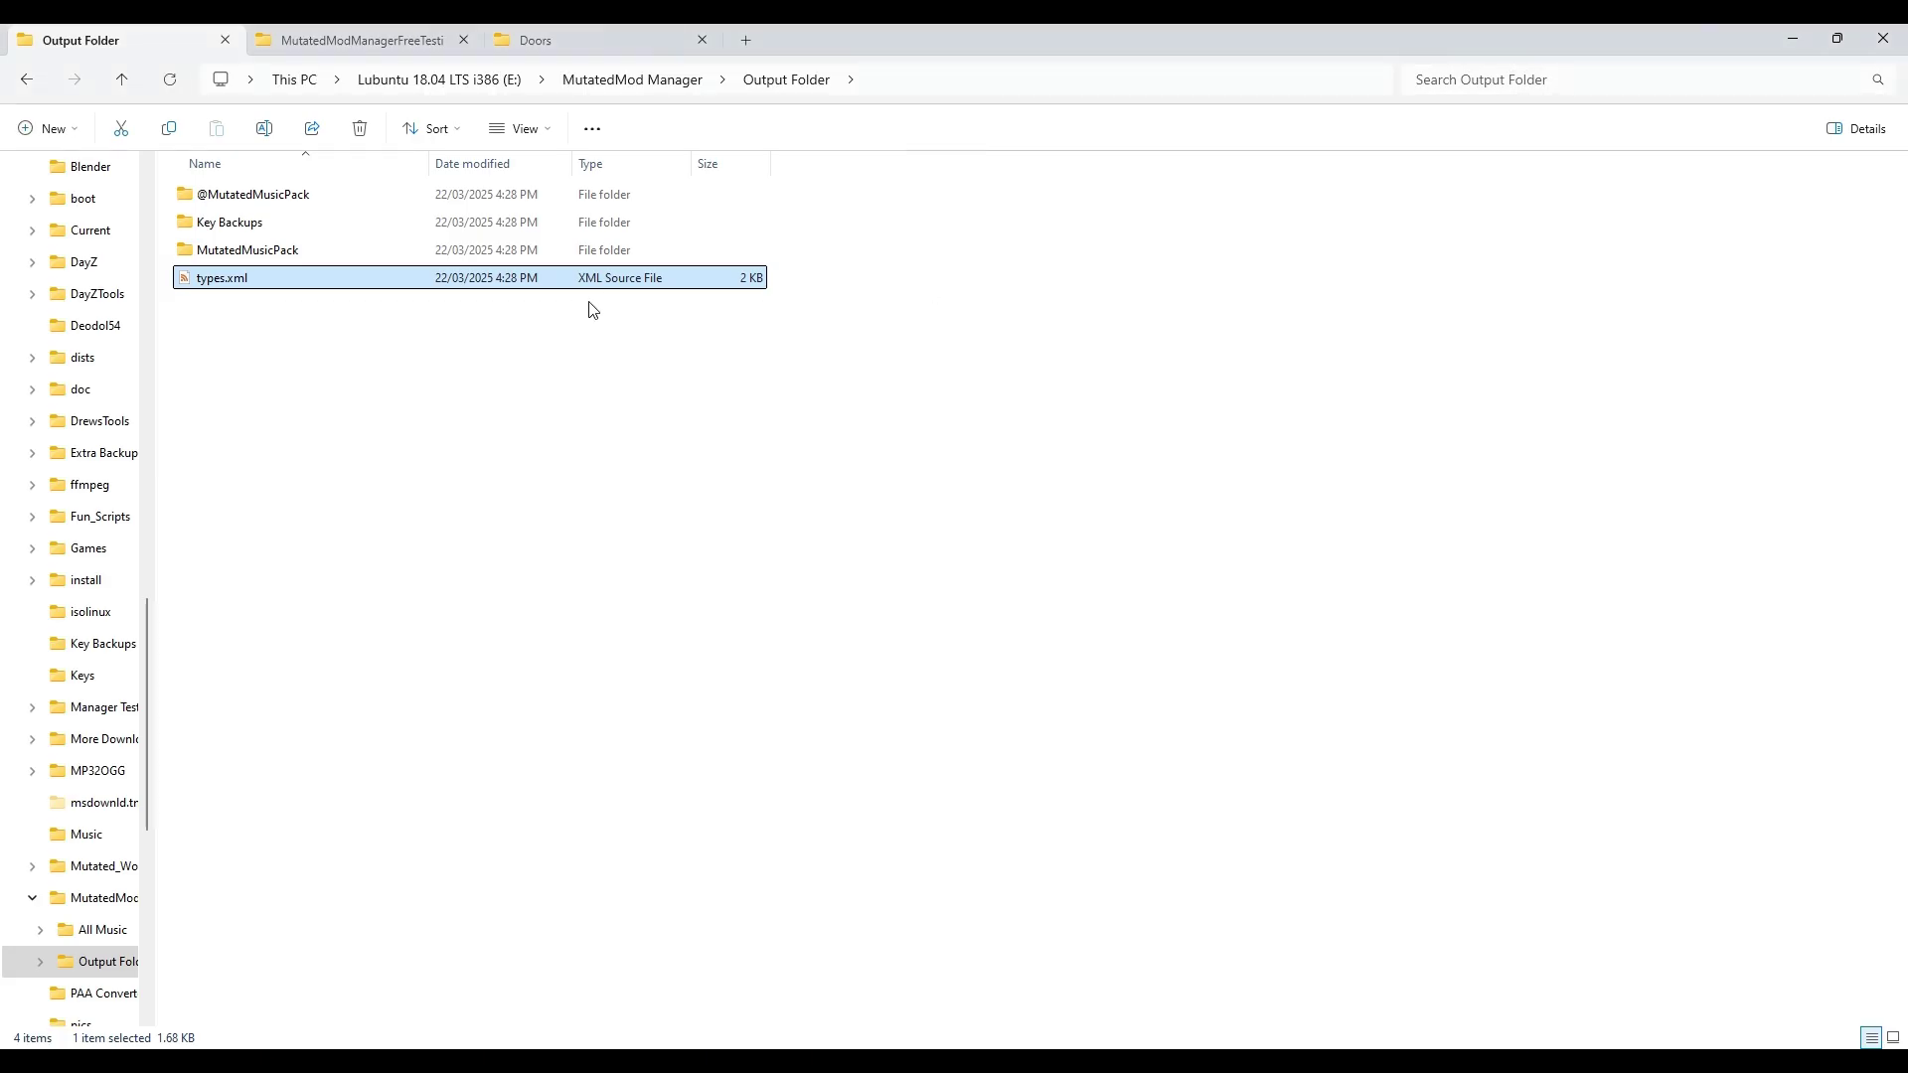
Step: Inspect the Cassette config inside MutatedMusicPack's items folder
{"action": "double_click", "coordinate": [223, 251]}
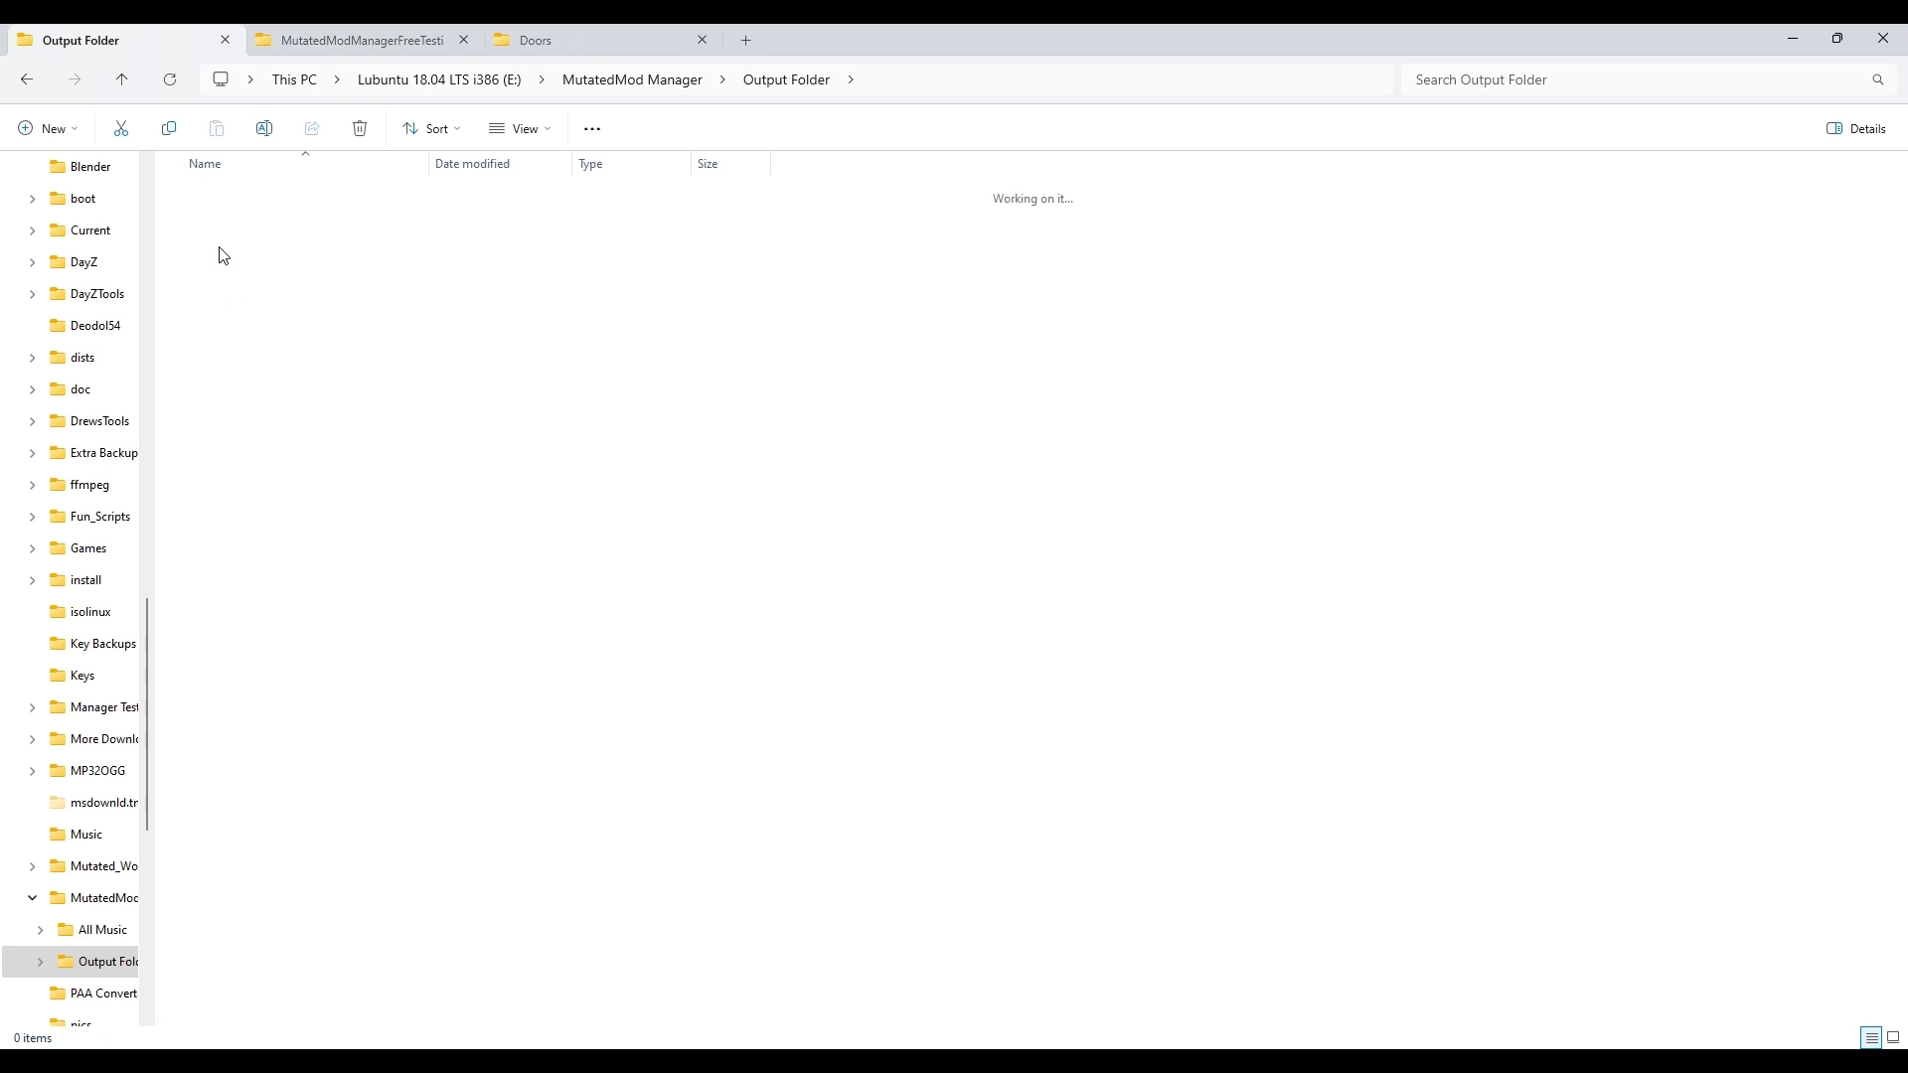
{"action": "double_click", "coordinate": [241, 225]}
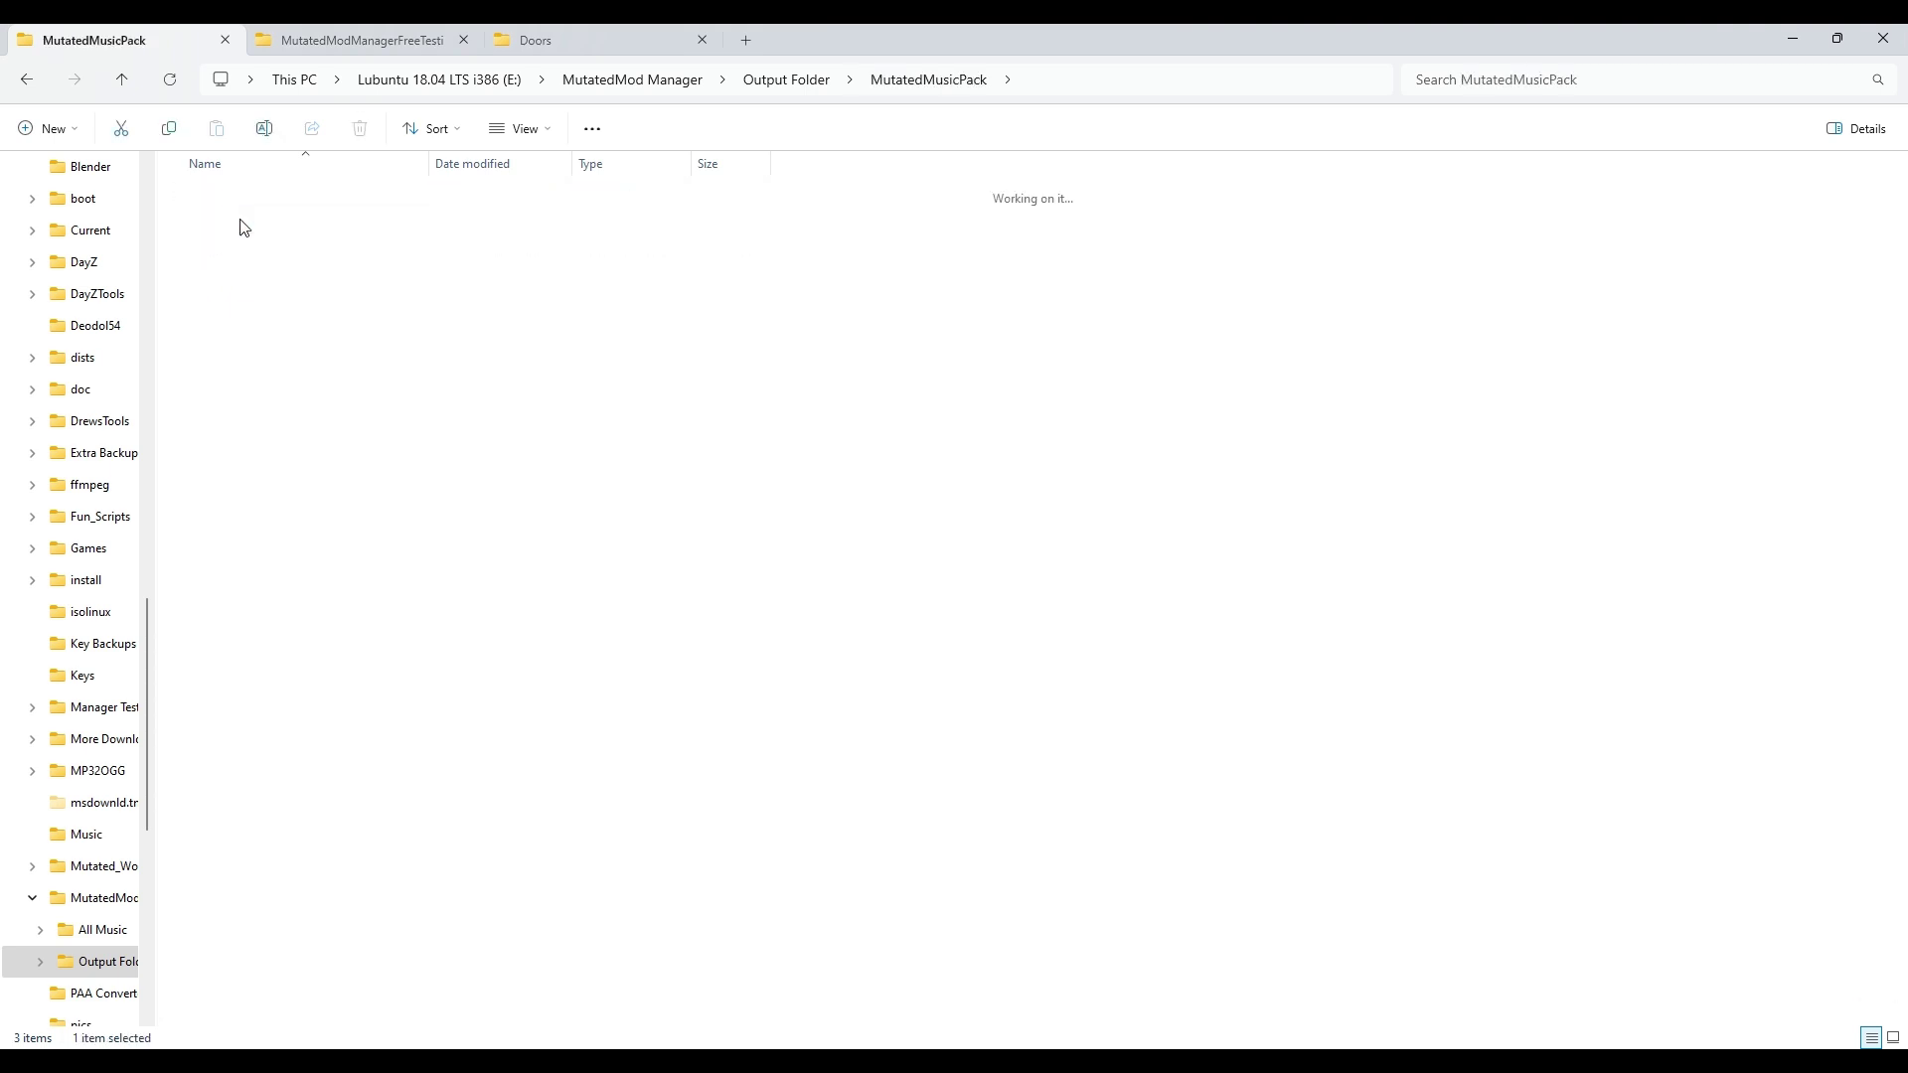
{"action": "double_click", "coordinate": [243, 198]}
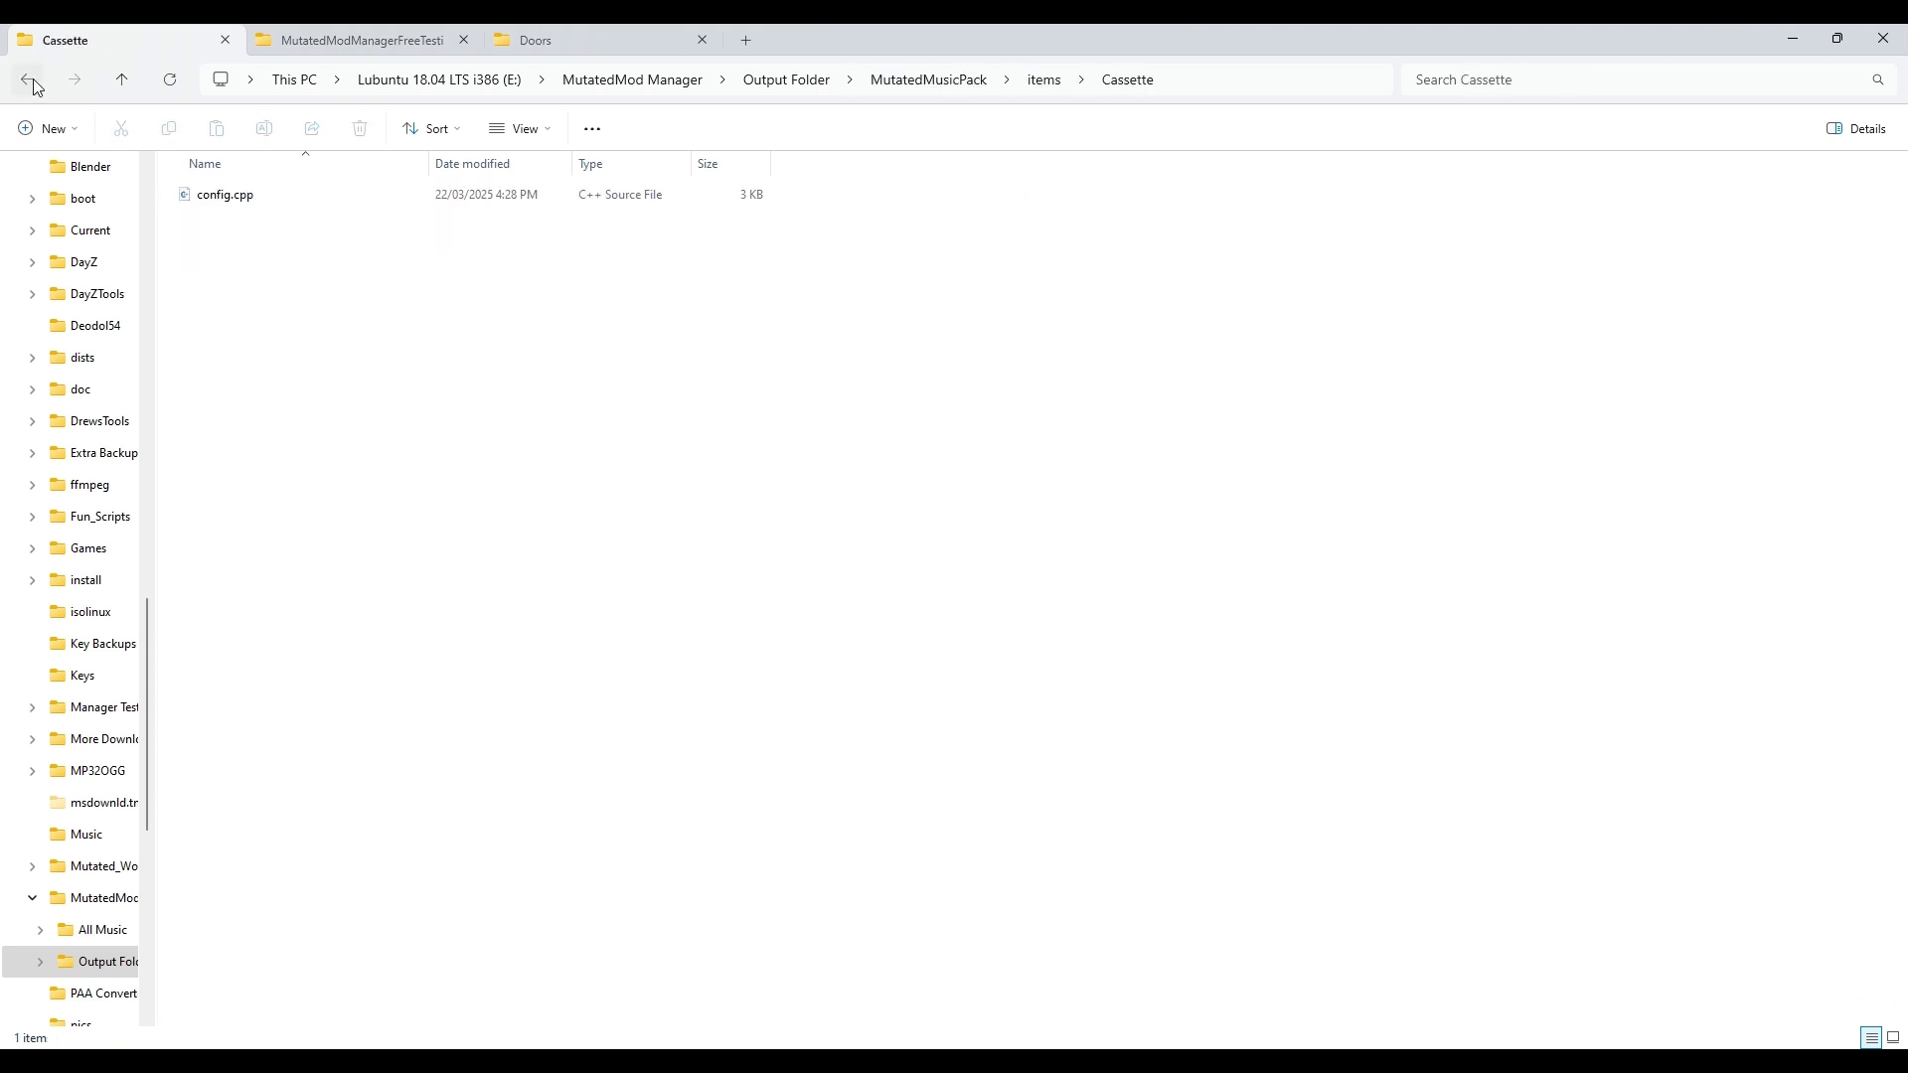
{"action": "left_click", "coordinate": [27, 80]}
{"action": "key", "text": "alt+Left"}
Step: Check the 15 .ogg songs and three cassette textures under data, then open Key Backups
{"action": "double_click", "coordinate": [255, 195]}
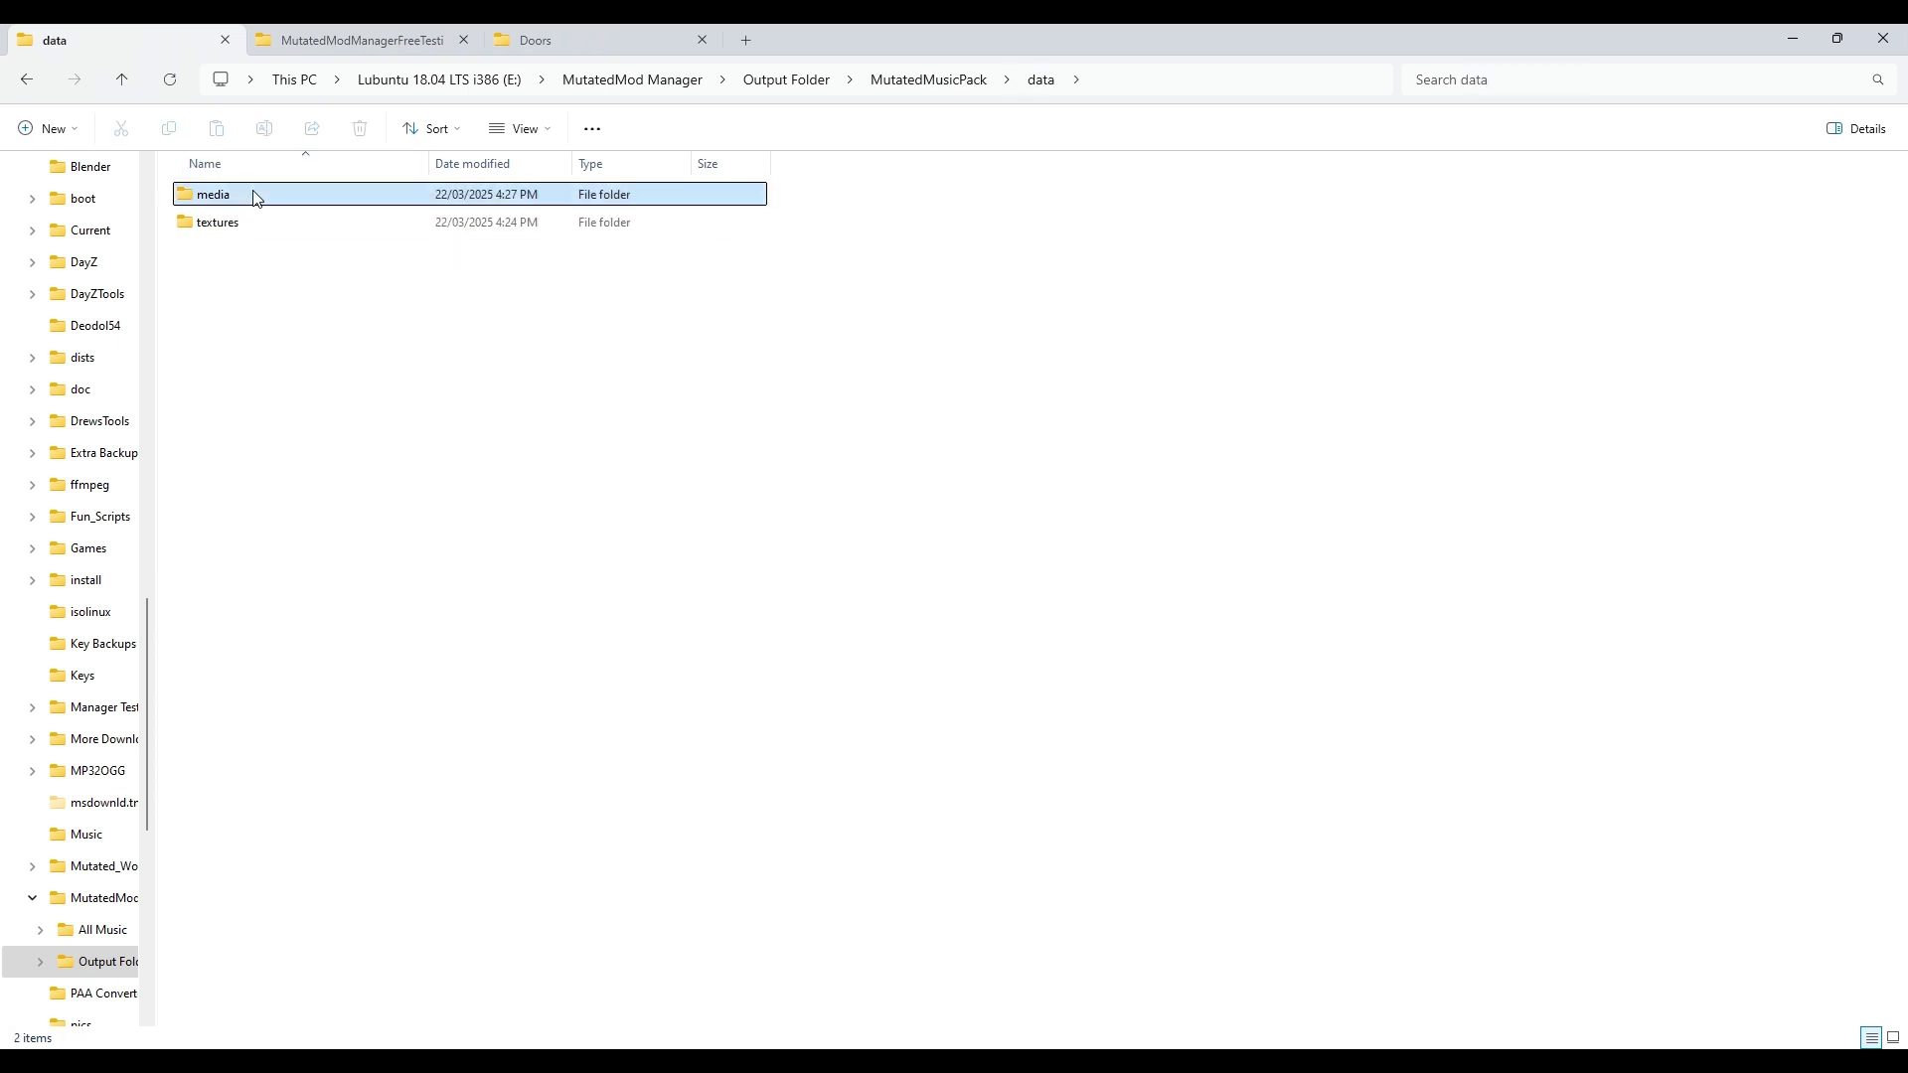
{"action": "double_click", "coordinate": [256, 196]}
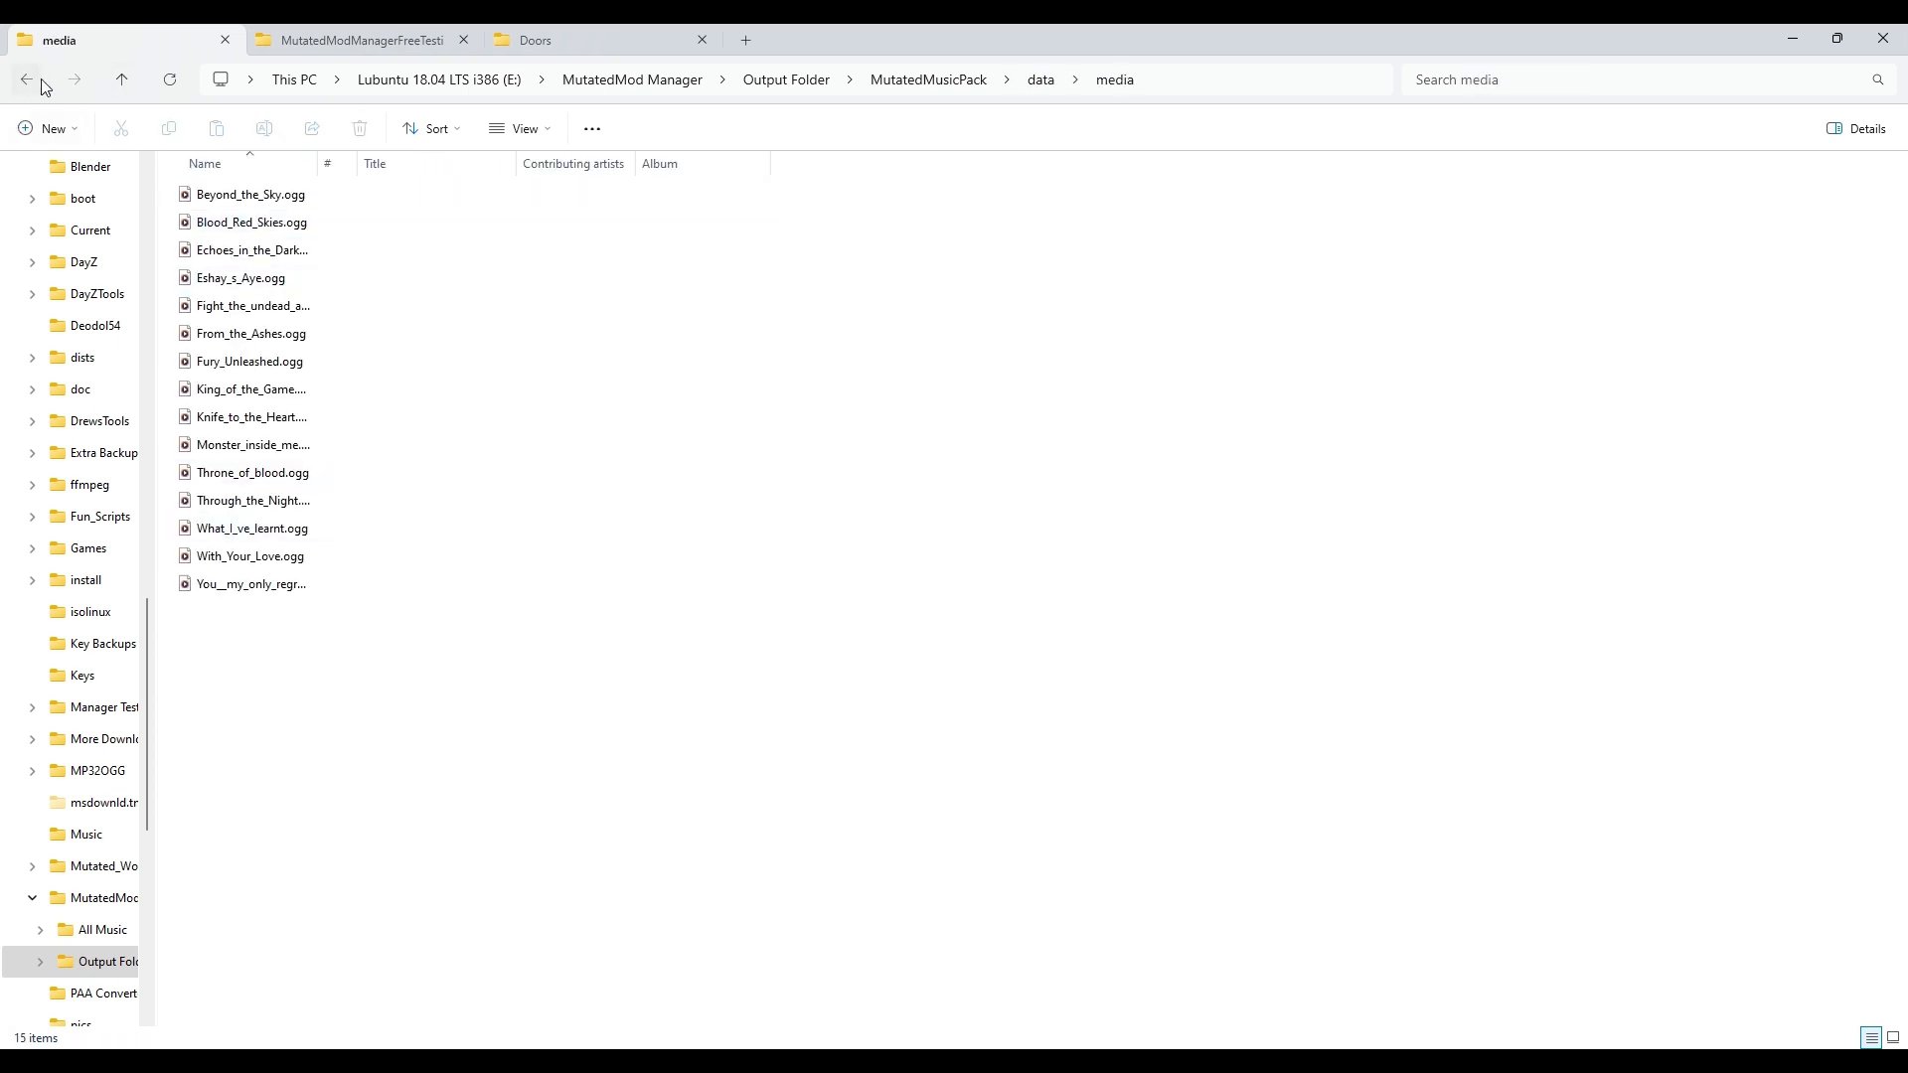
{"action": "left_click", "coordinate": [42, 81]}
{"action": "double_click", "coordinate": [277, 221]}
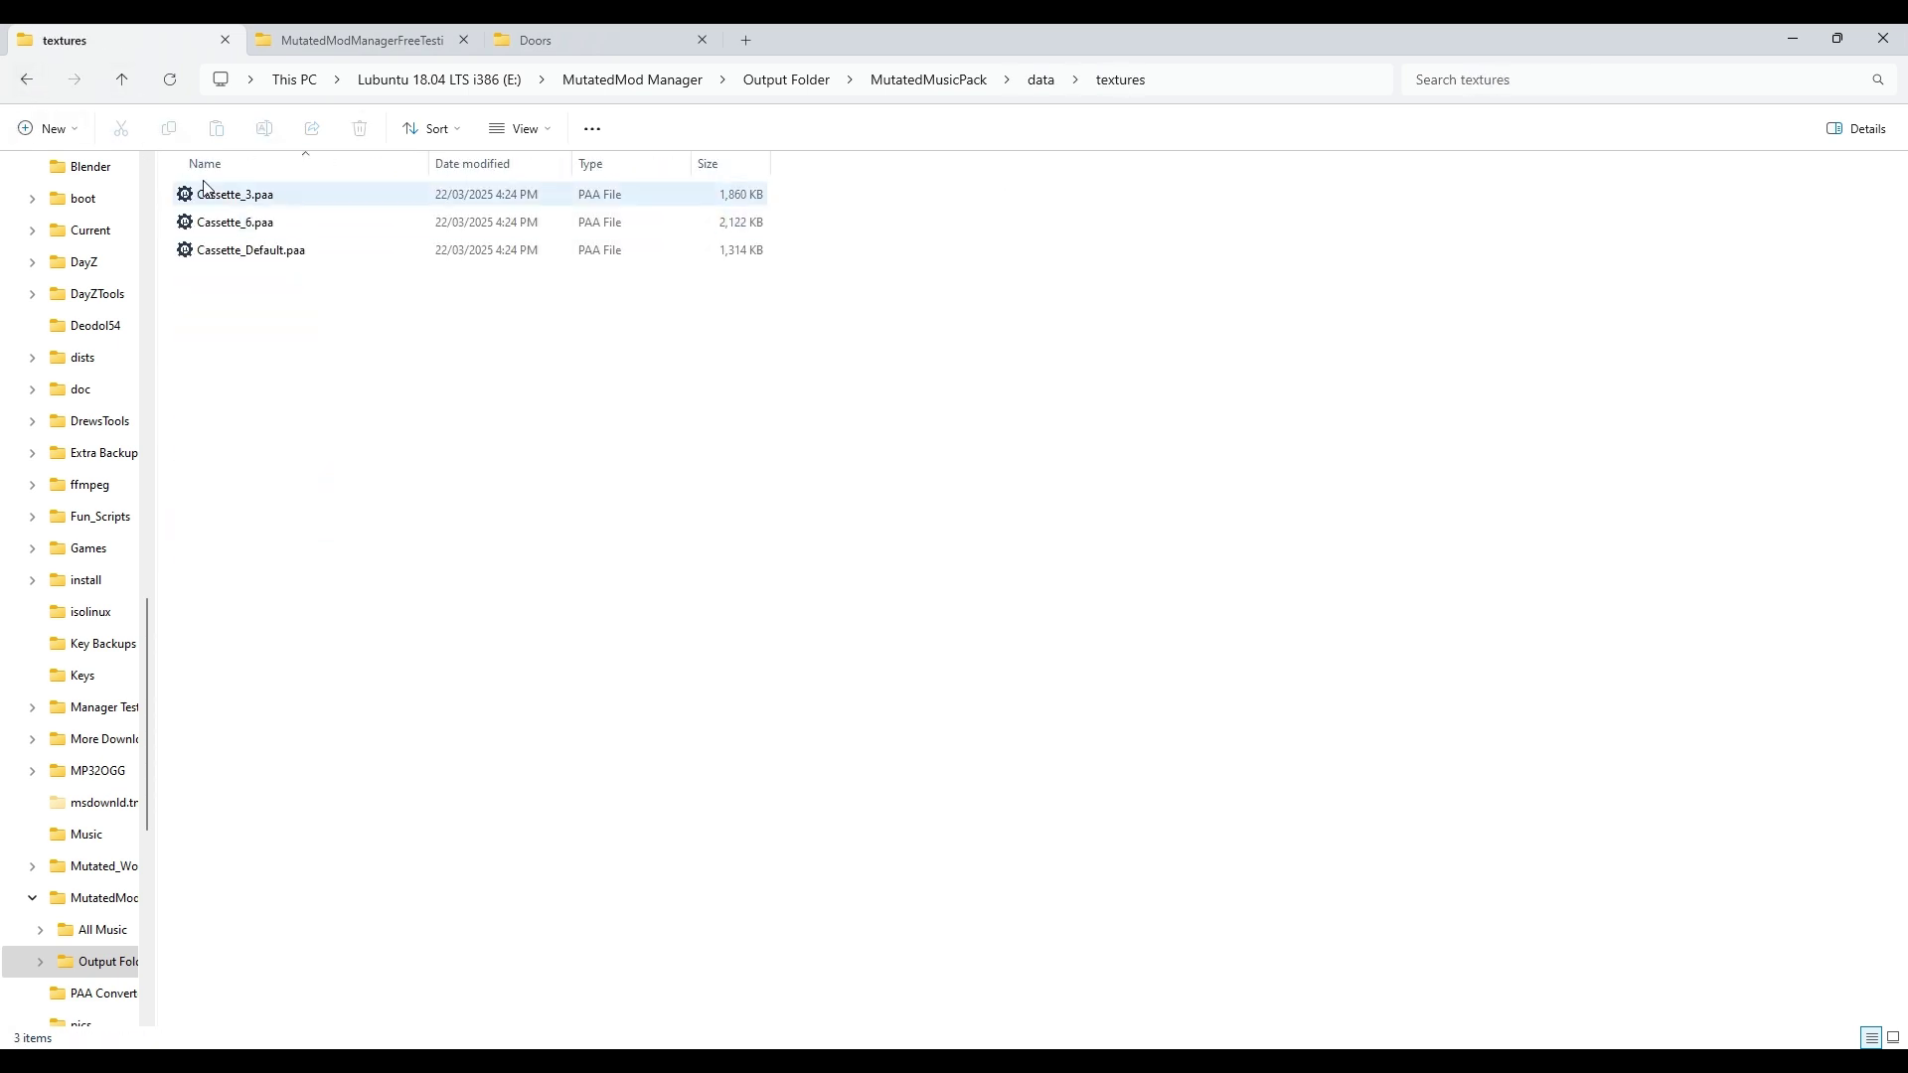
{"action": "left_click", "coordinate": [27, 79]}
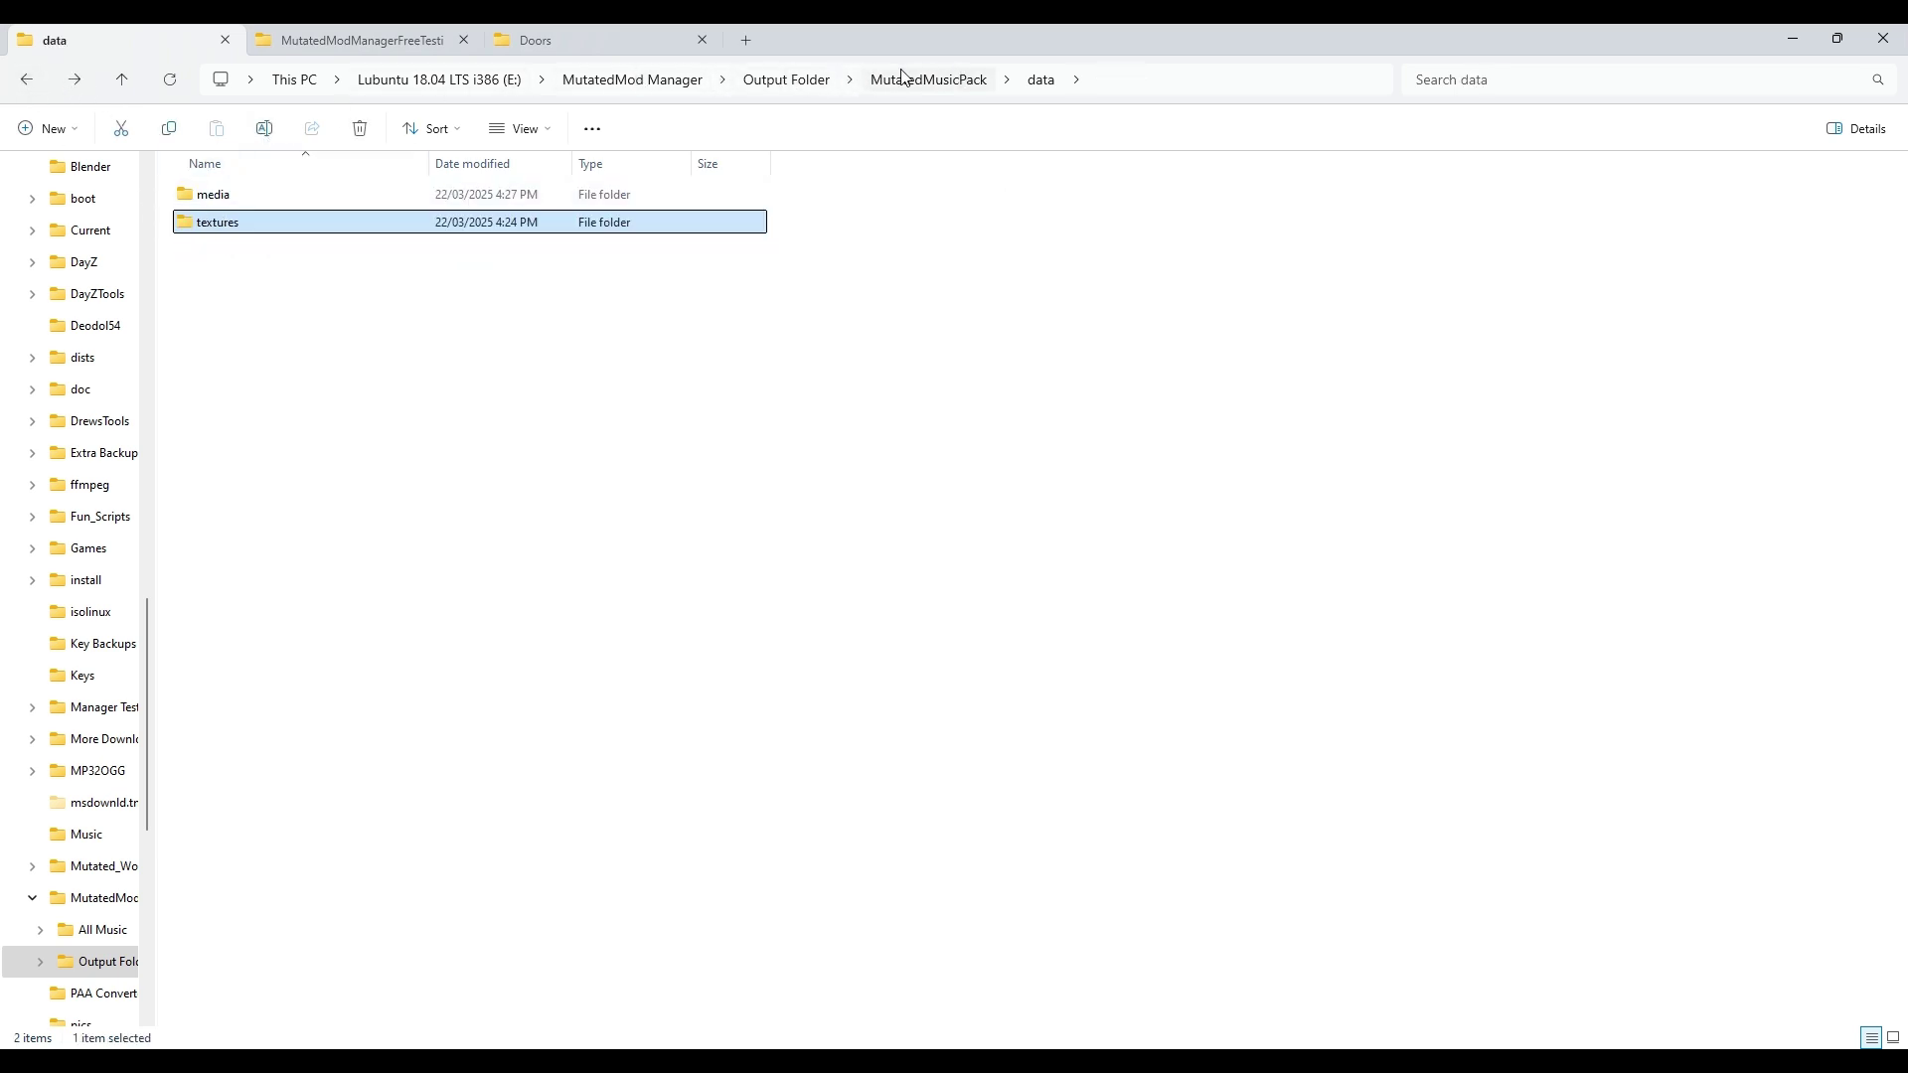
{"action": "left_click", "coordinate": [786, 80]}
{"action": "double_click", "coordinate": [219, 221]}
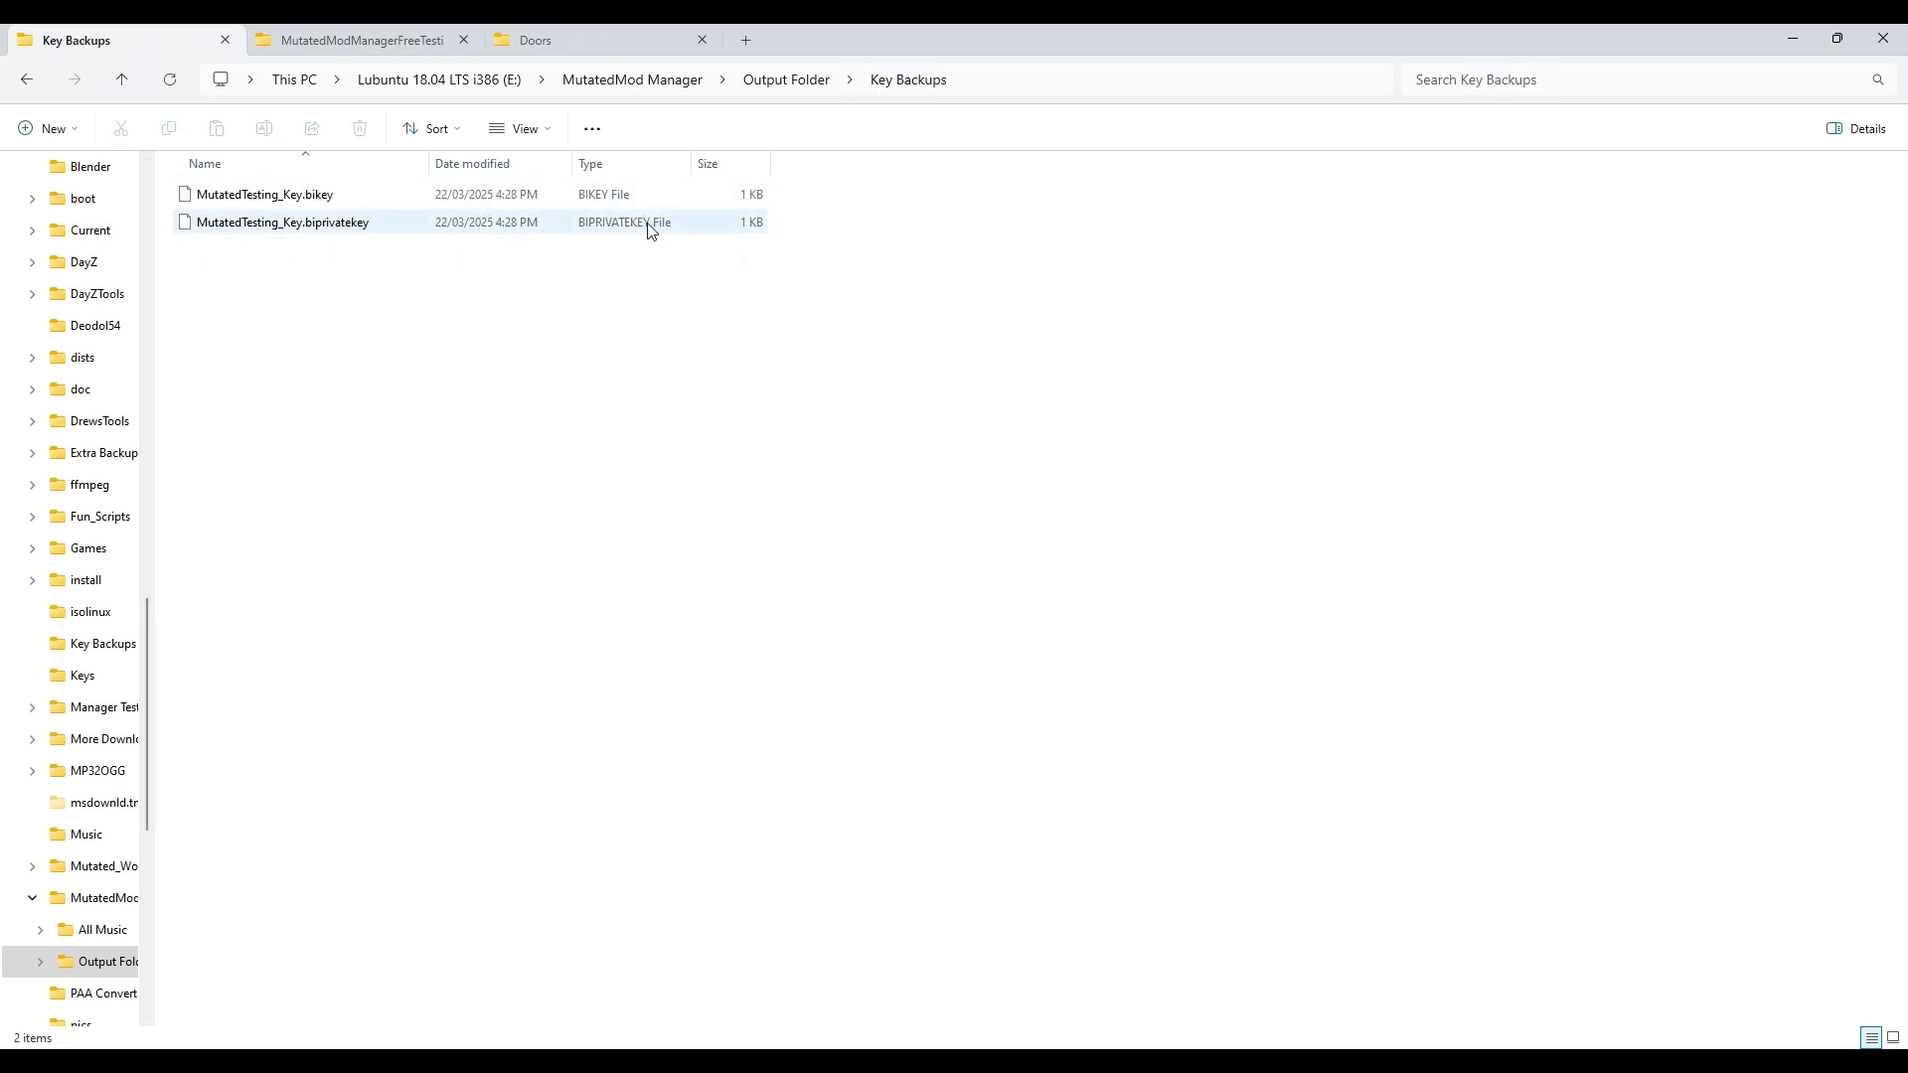
{"action": "left_click", "coordinate": [805, 87]}
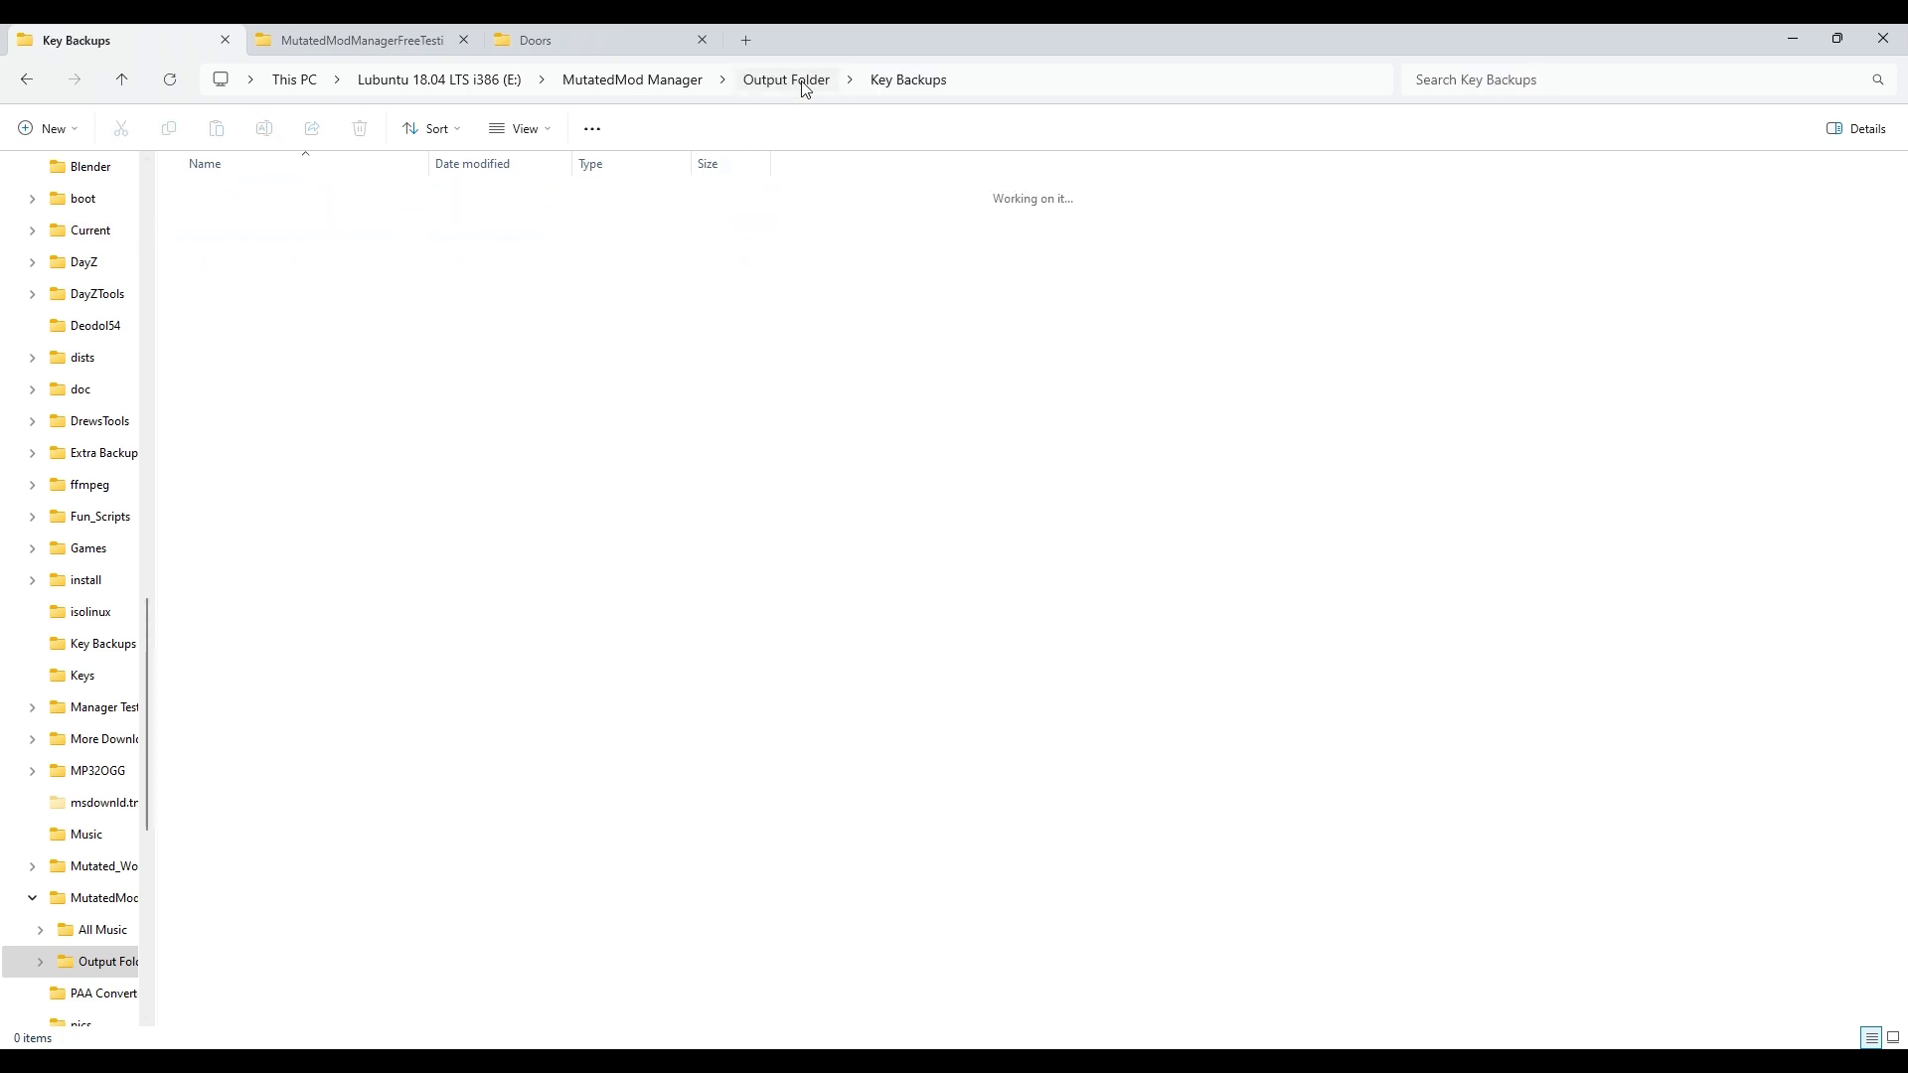
{"action": "double_click", "coordinate": [264, 199]}
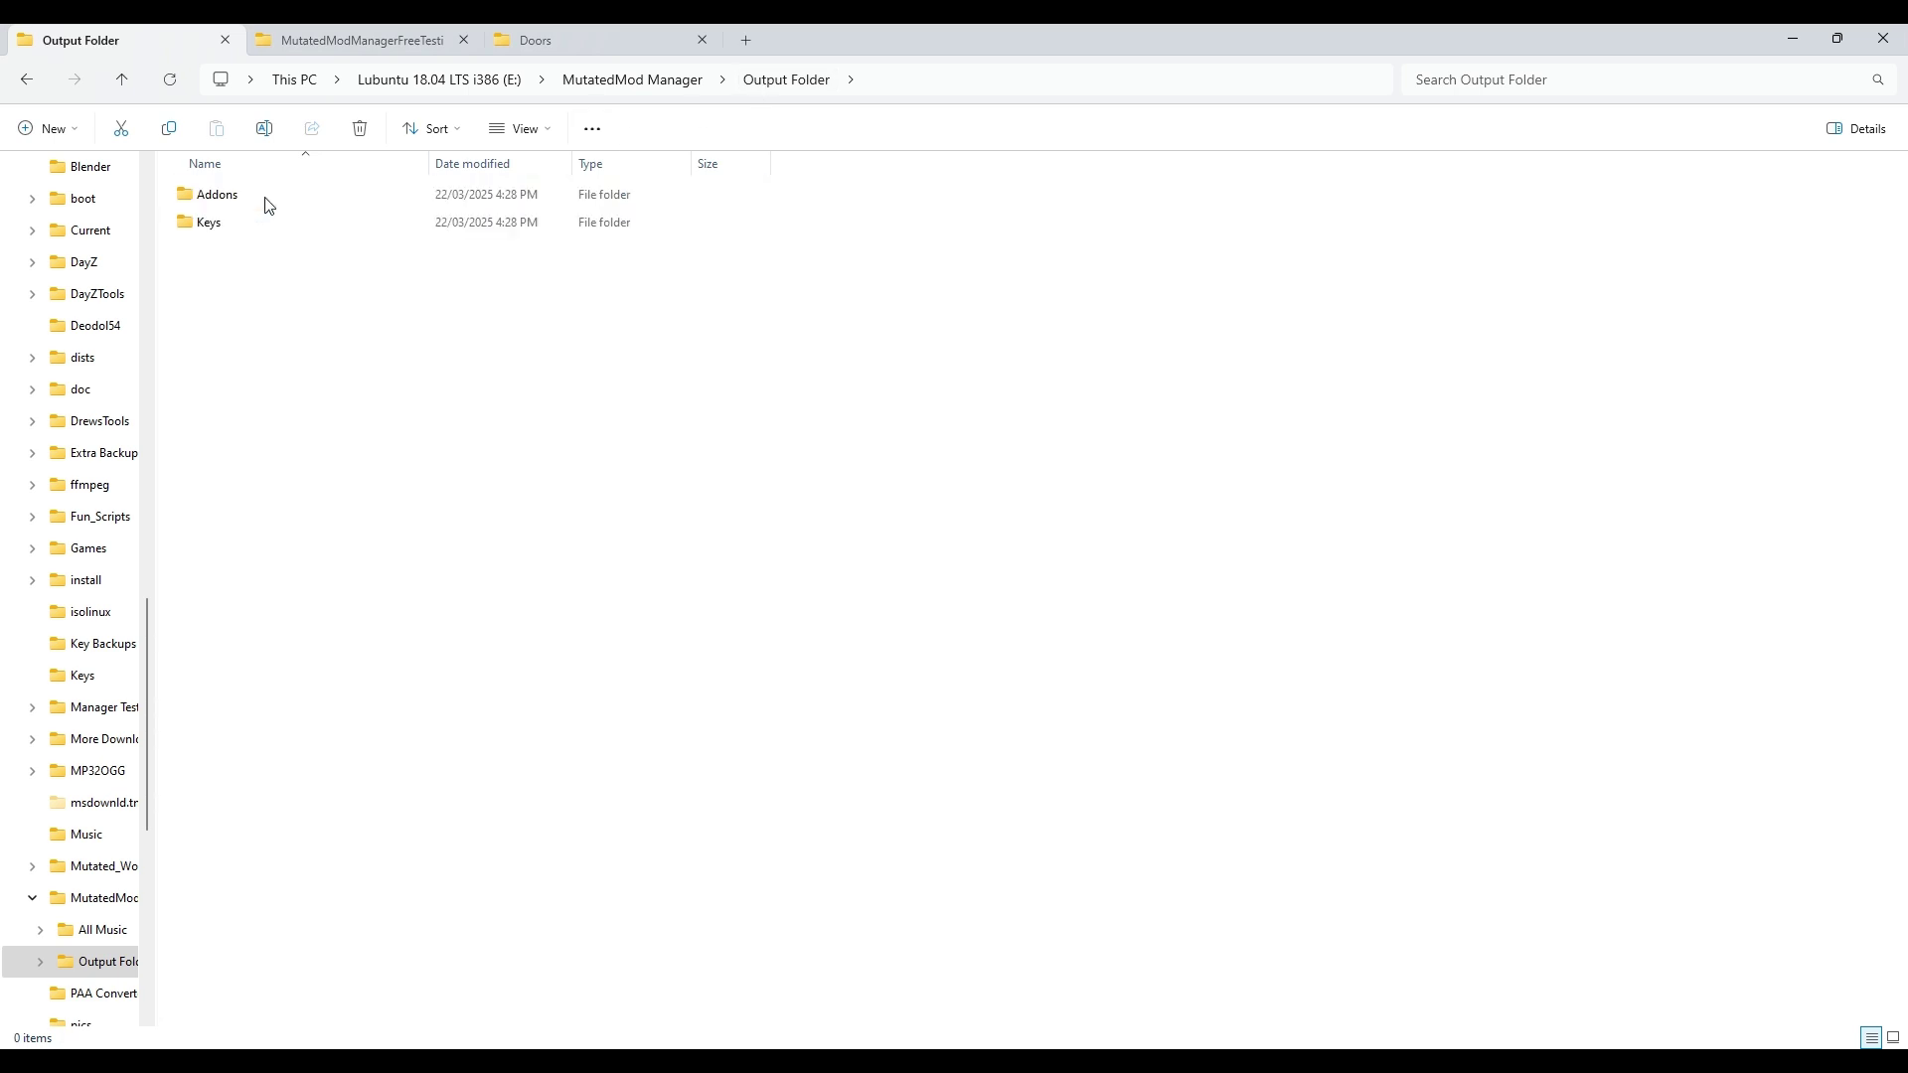
{"action": "double_click", "coordinate": [227, 223]}
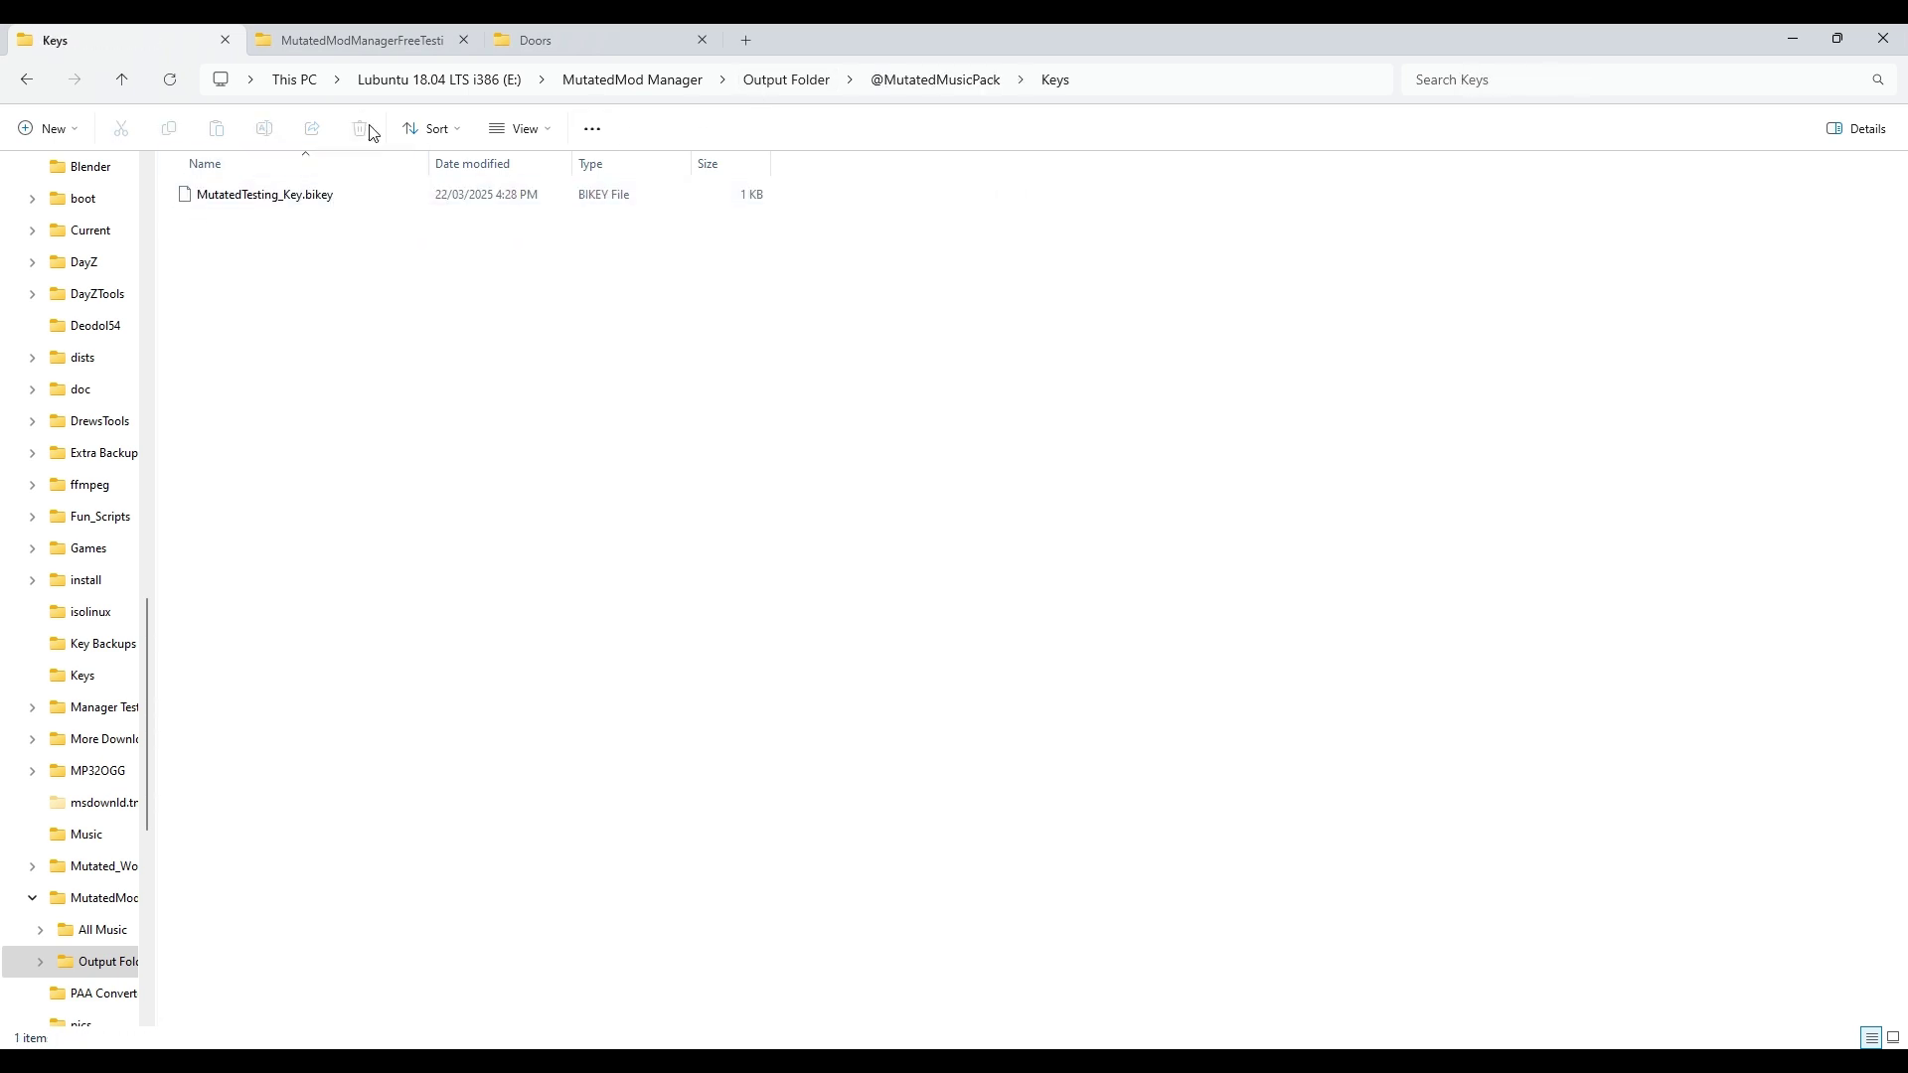
{"action": "left_click", "coordinate": [922, 83]}
{"action": "double_click", "coordinate": [242, 198]}
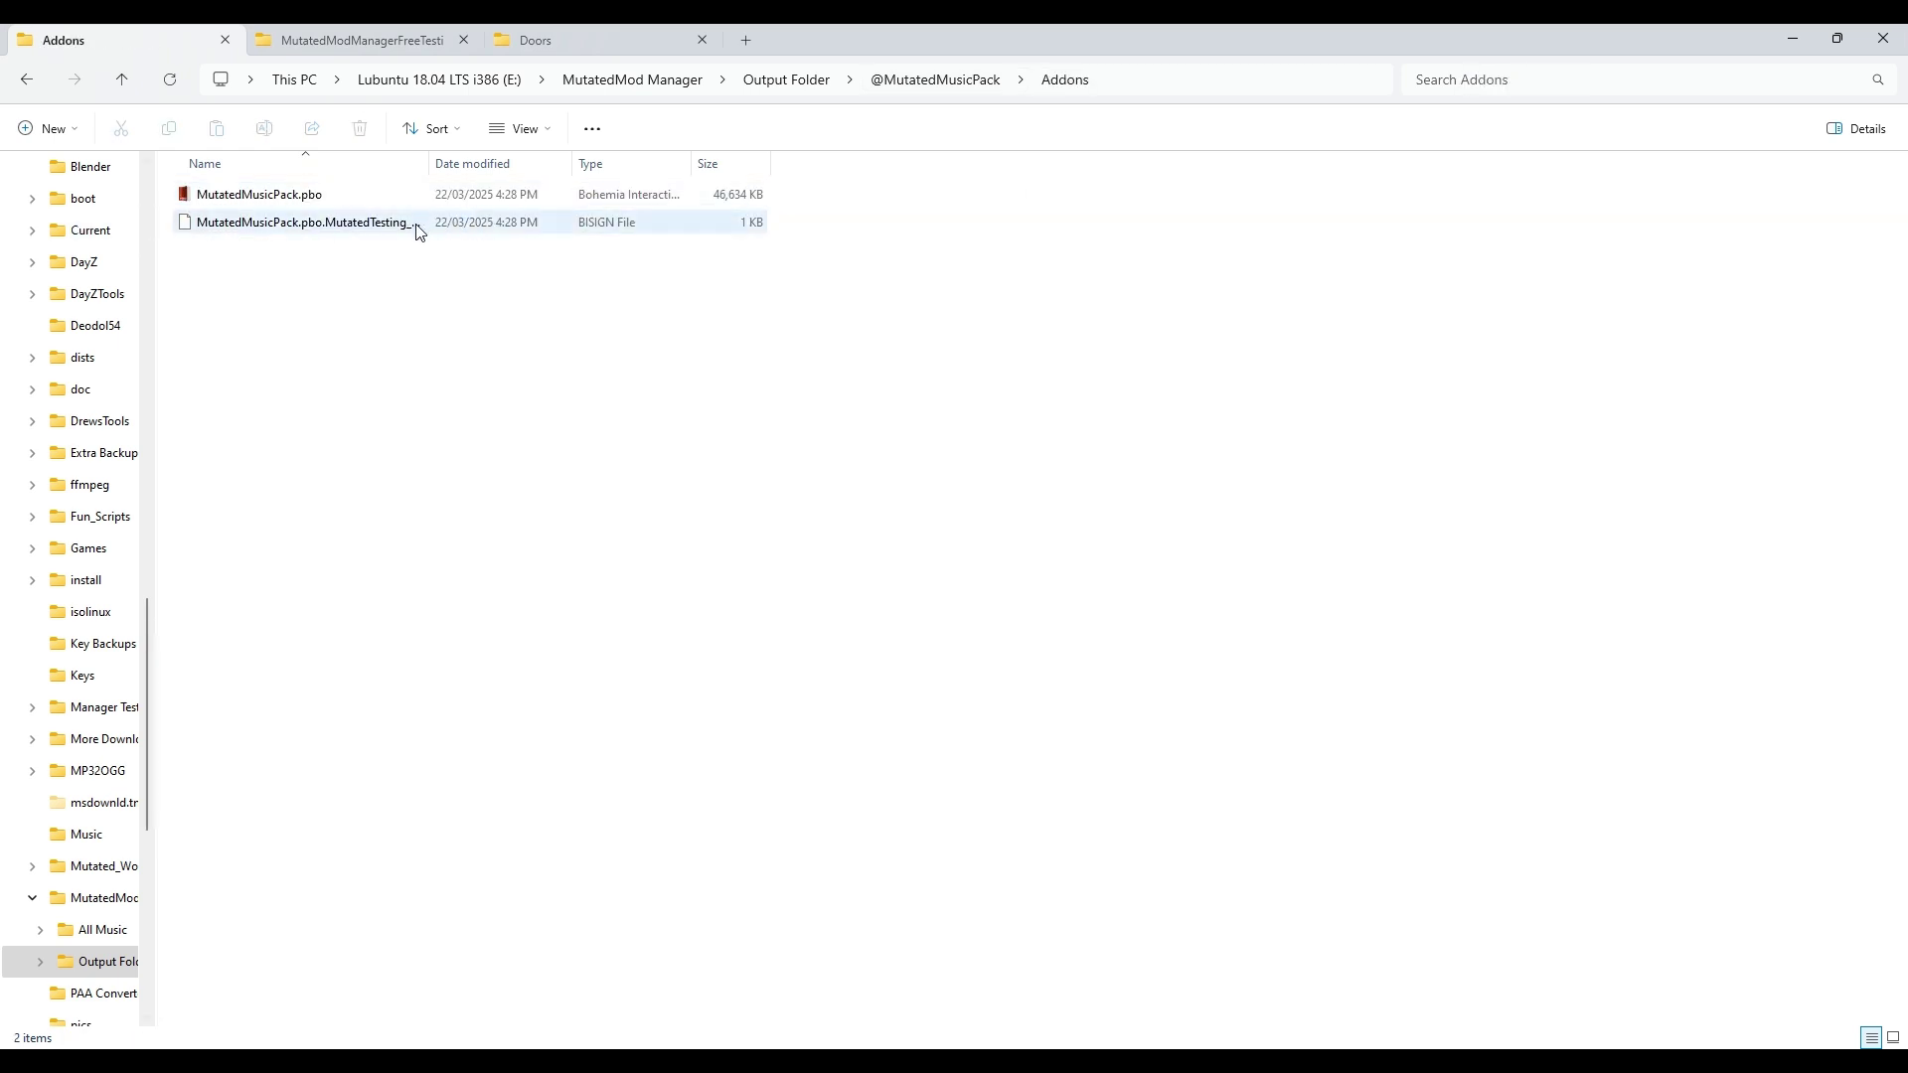
{"action": "left_click", "coordinate": [797, 83]}
{"action": "left_click_drag", "start_coordinate": [501, 198], "coordinate": [585, 207]}
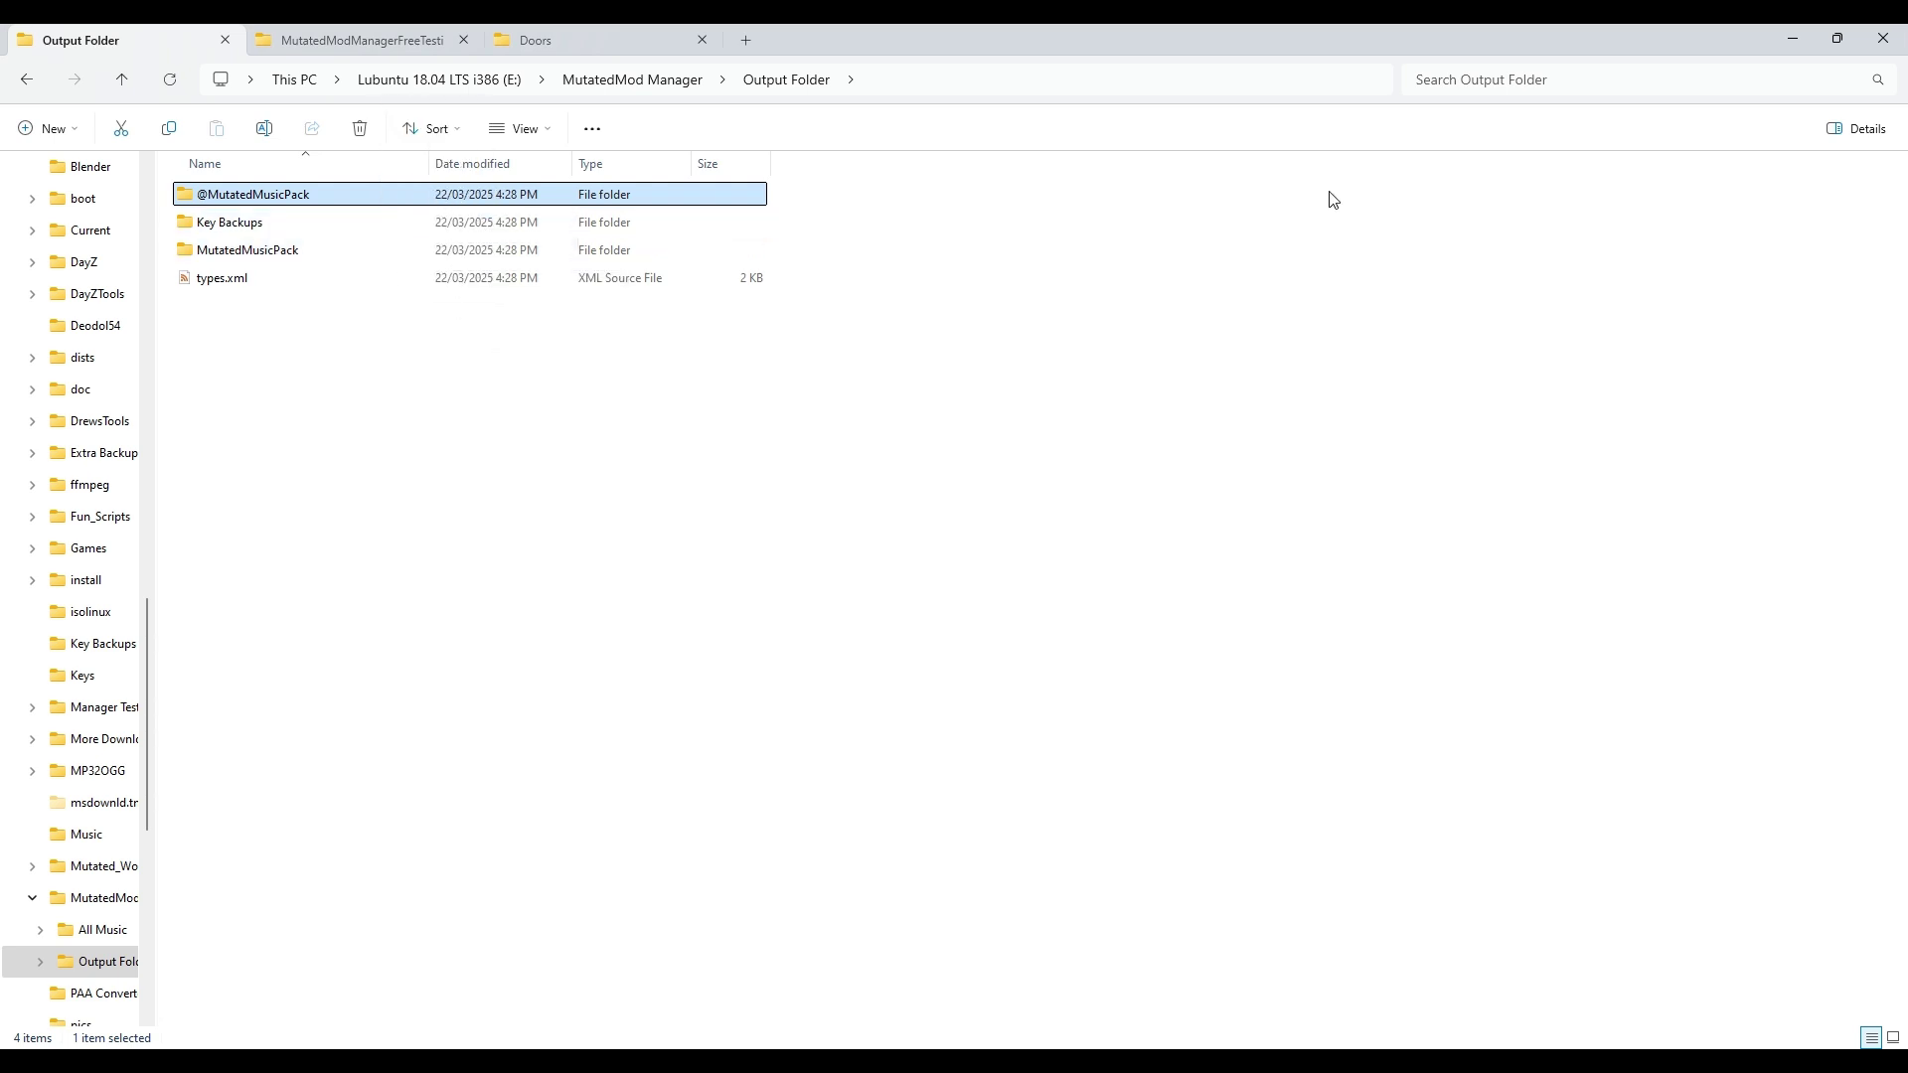